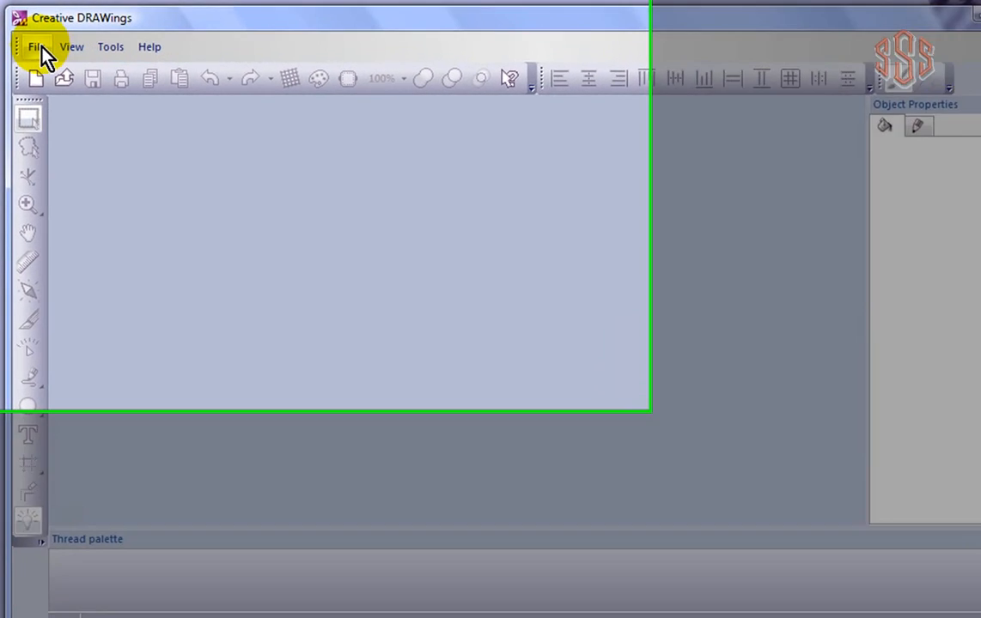
- Open the recently used design 3.Draw
{"action": "left_click", "coordinate": [34, 43]}
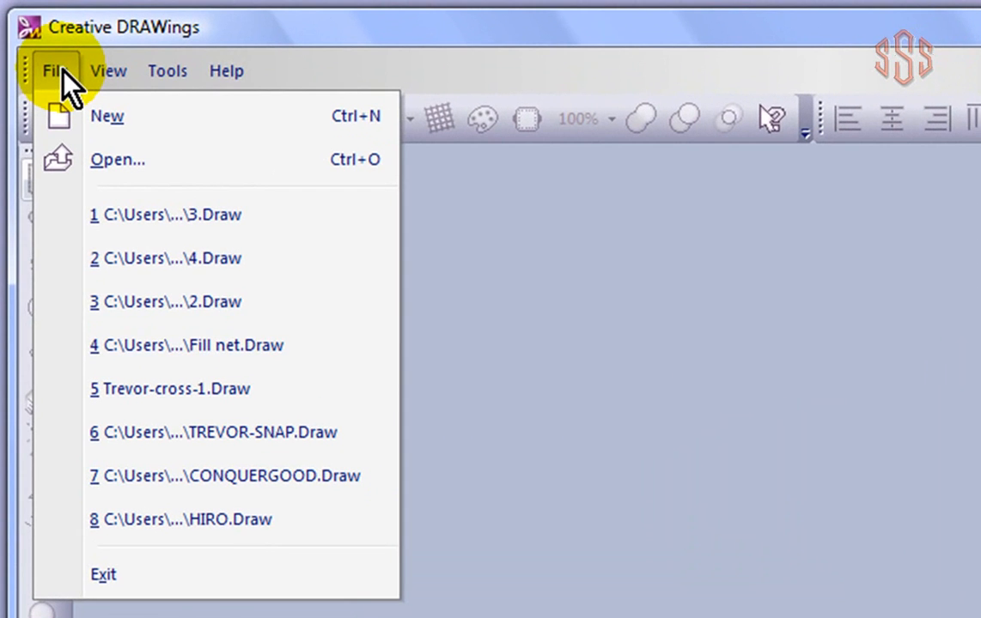
{"action": "left_click", "coordinate": [157, 219]}
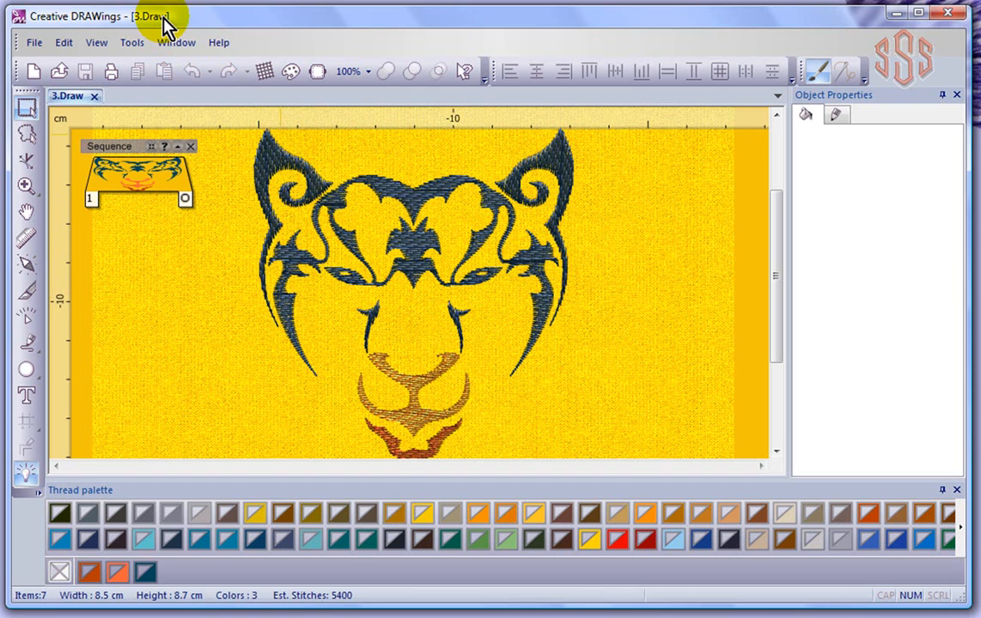
- Look over the saved designs and available locations for the Creative DRAWings Samples folder without opening a file
{"action": "left_click", "coordinate": [34, 45]}
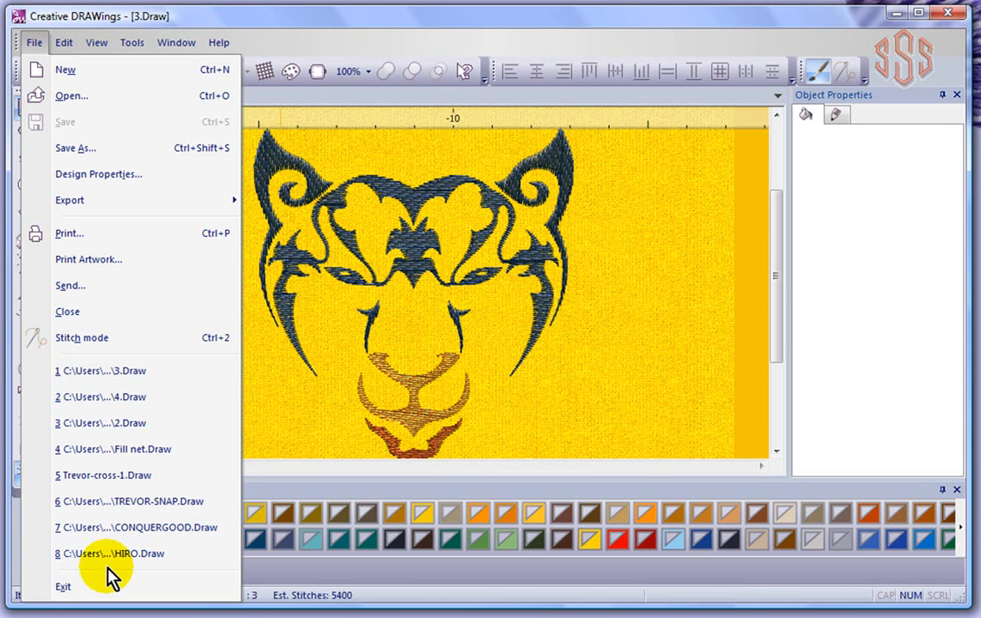
{"action": "left_click", "coordinate": [67, 95]}
{"action": "left_click_drag", "start_coordinate": [403, 33], "coordinate": [171, 22]}
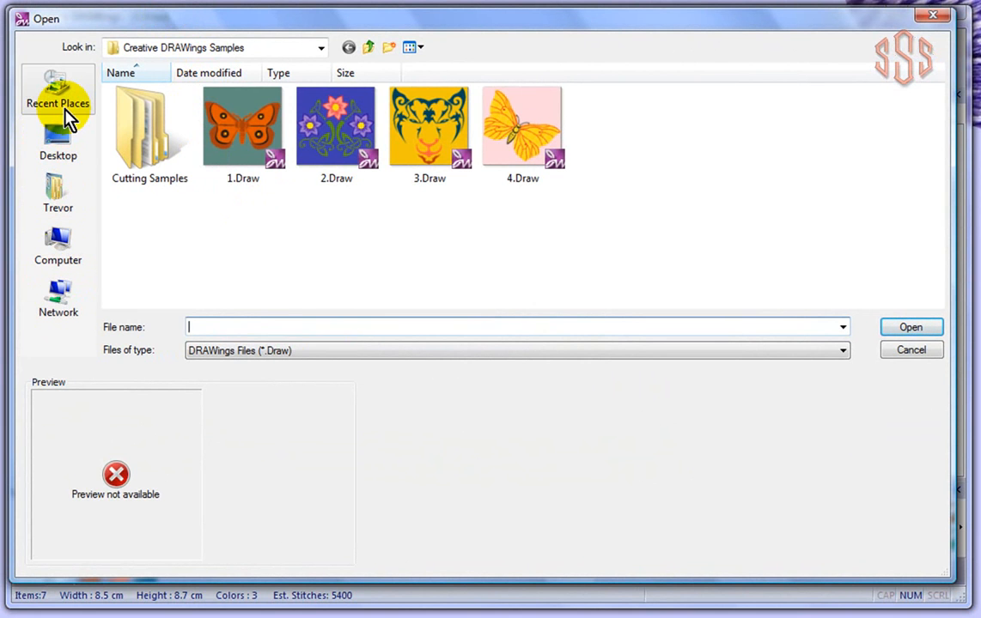
{"action": "left_click", "coordinate": [321, 48]}
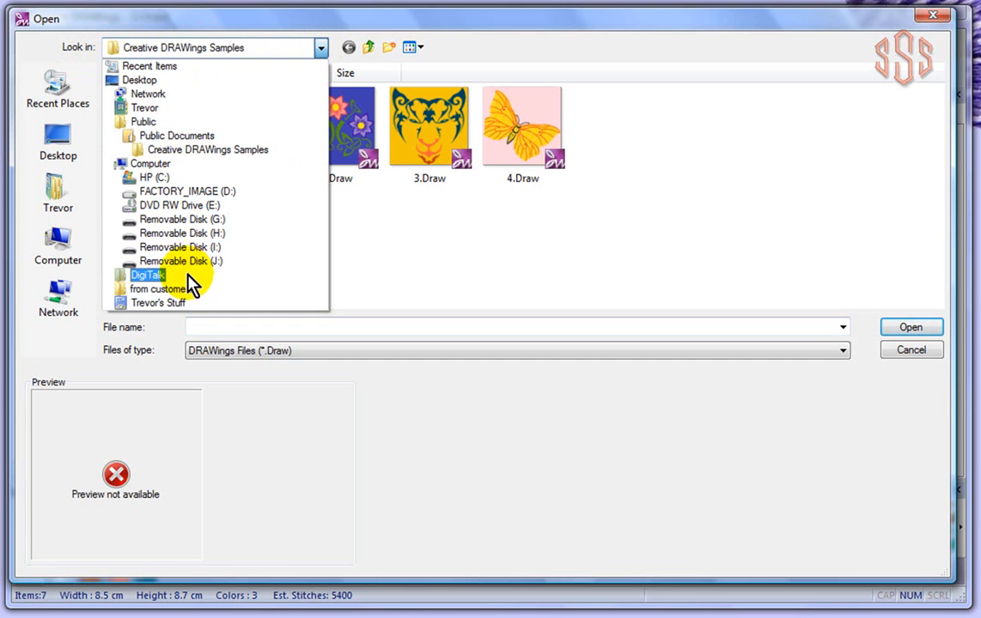
{"action": "left_click", "coordinate": [512, 28]}
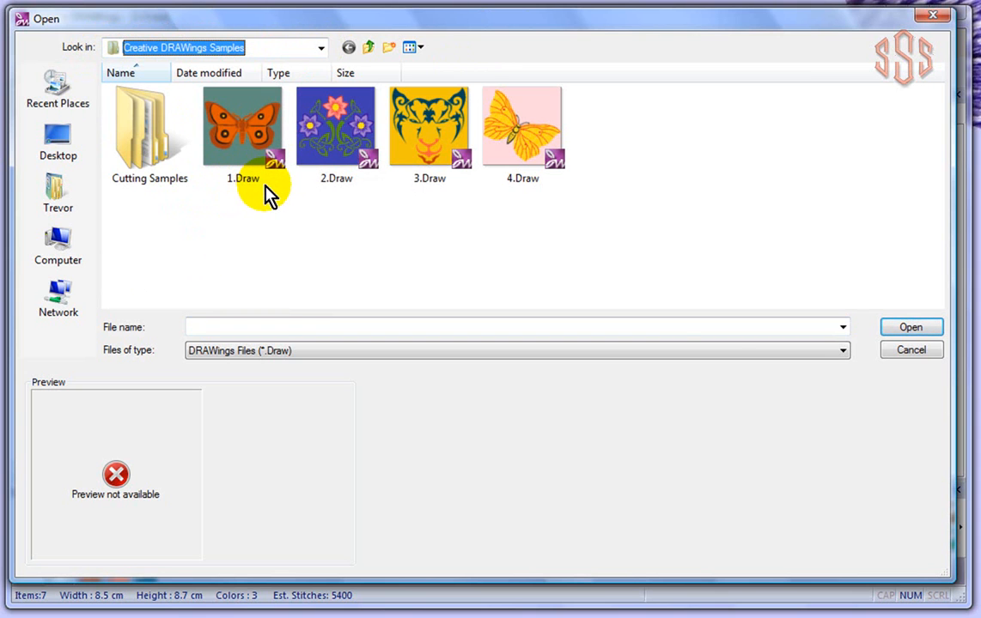
{"action": "left_click", "coordinate": [903, 353]}
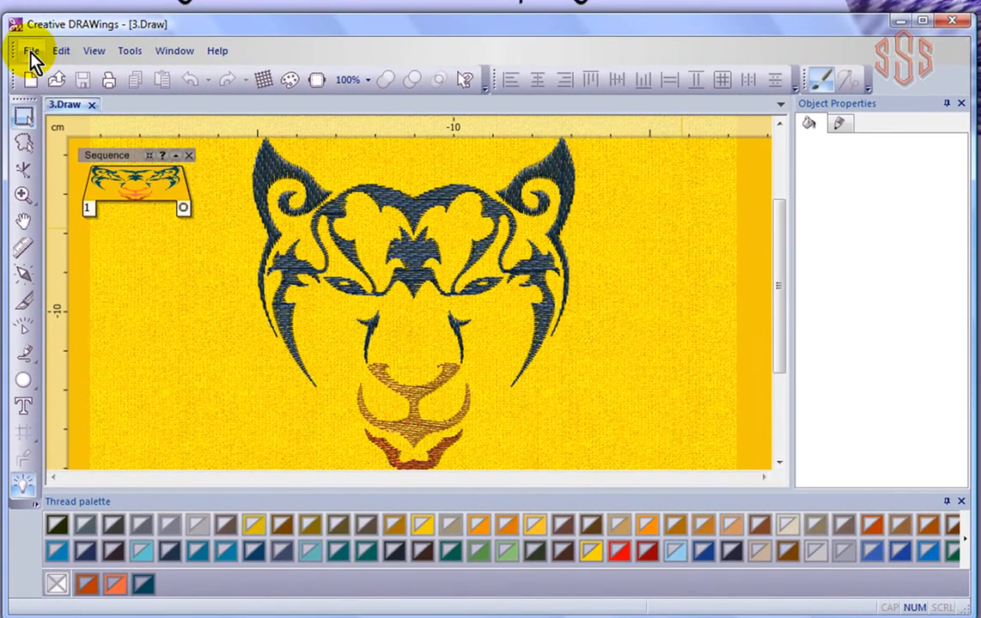
- Start a new design and set its hoop to Hoop SQ (200 x 200)
{"action": "left_click", "coordinate": [31, 51]}
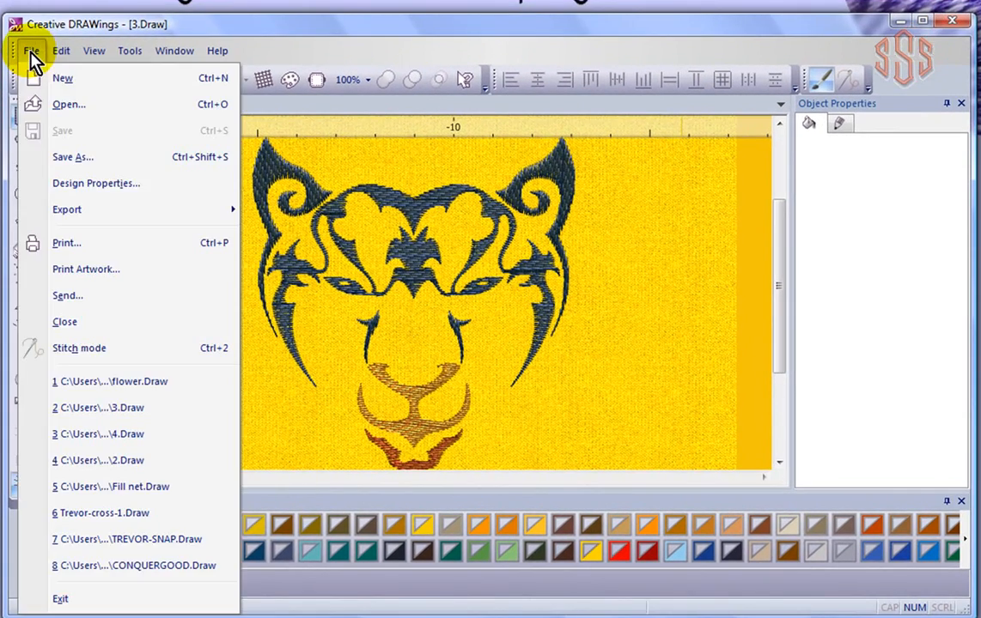
{"action": "left_click", "coordinate": [83, 79]}
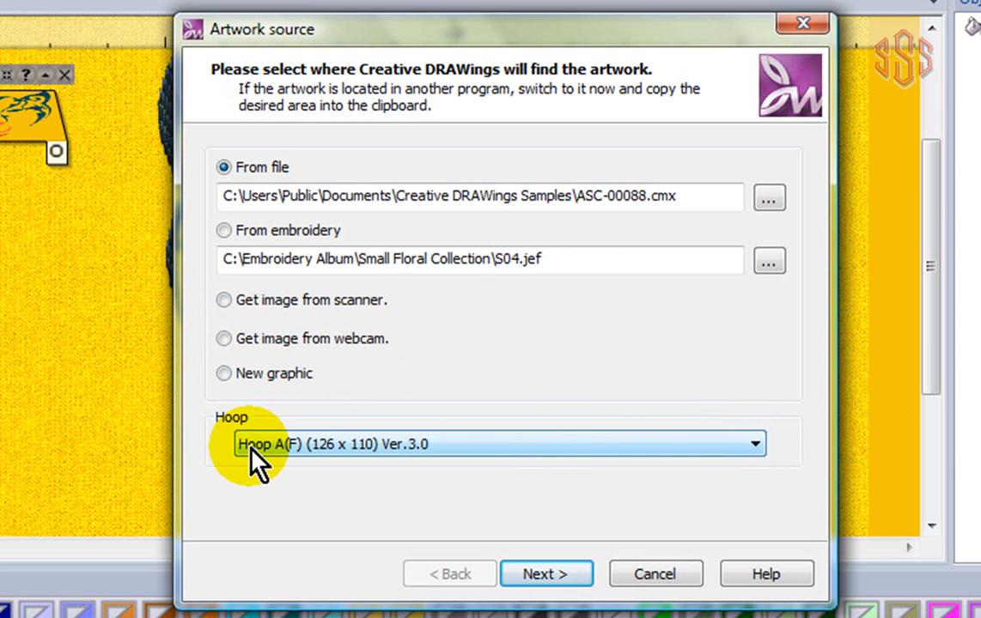
{"action": "left_click", "coordinate": [756, 445]}
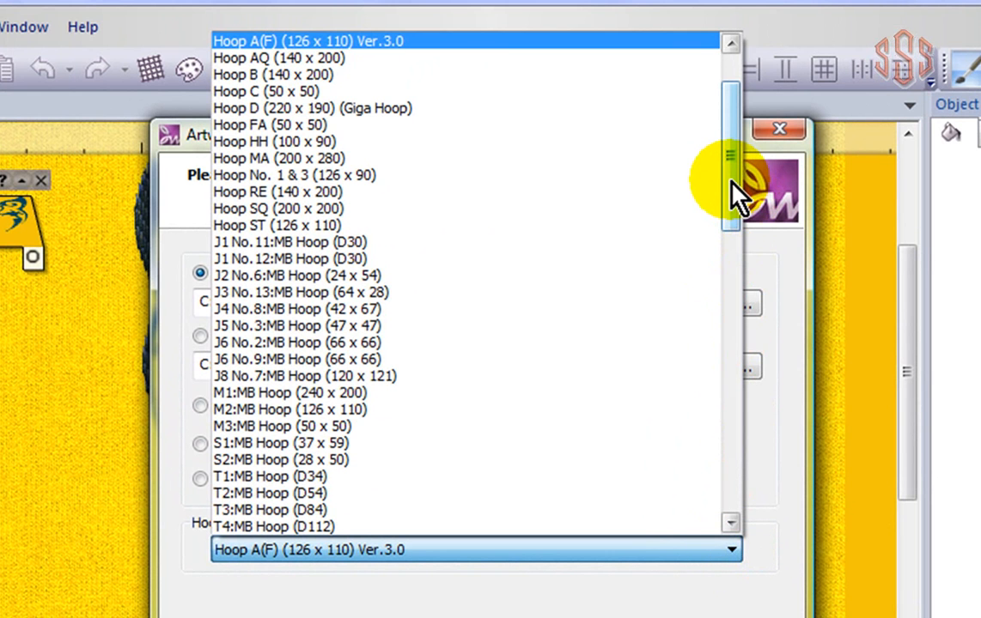
{"action": "left_click_drag", "start_coordinate": [733, 180], "coordinate": [730, 474]}
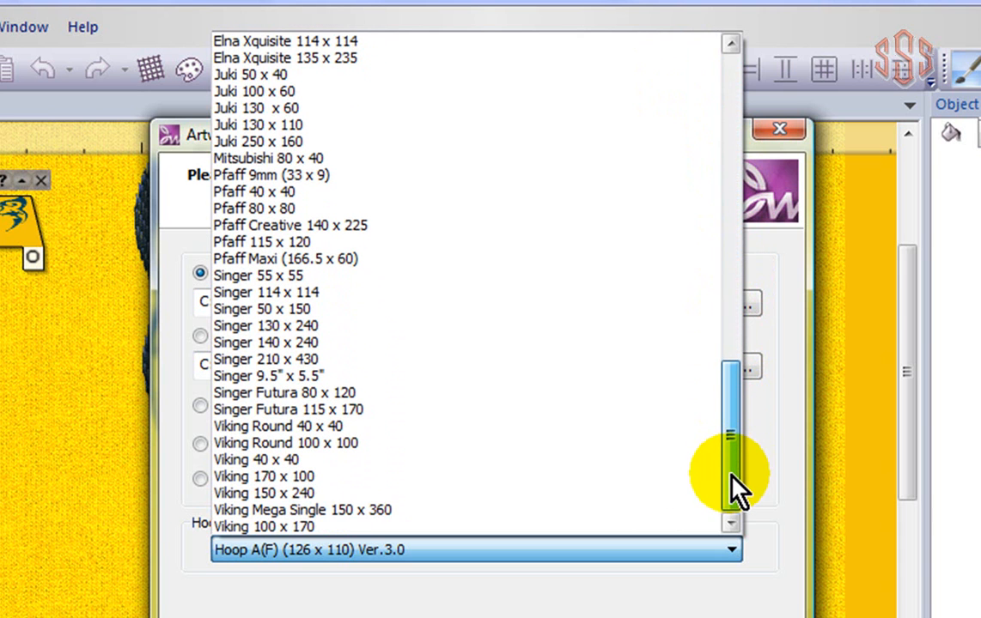
{"action": "left_click_drag", "start_coordinate": [730, 473], "coordinate": [737, 149]}
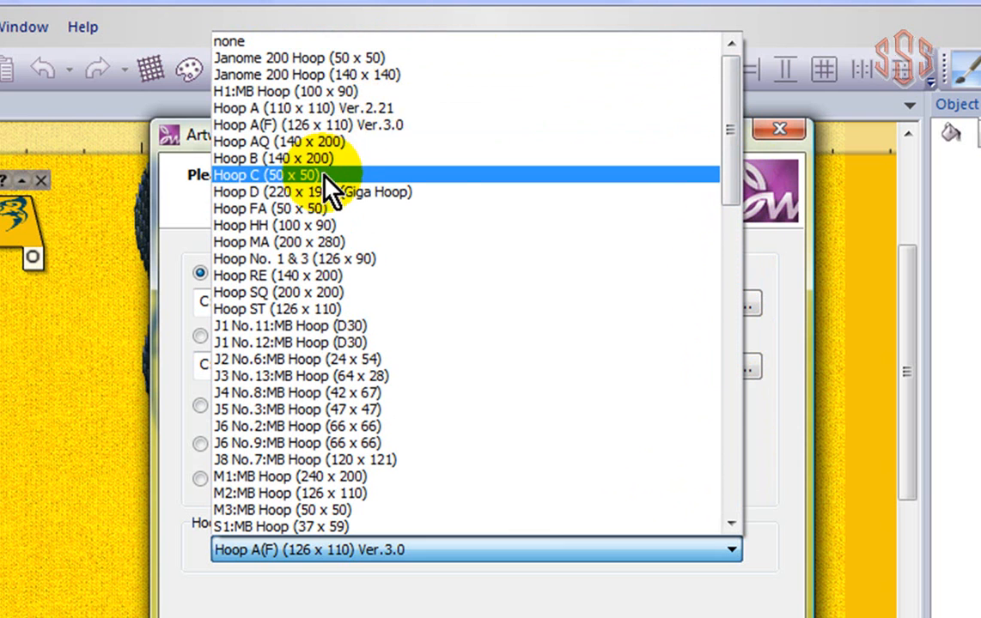
{"action": "left_click", "coordinate": [290, 297]}
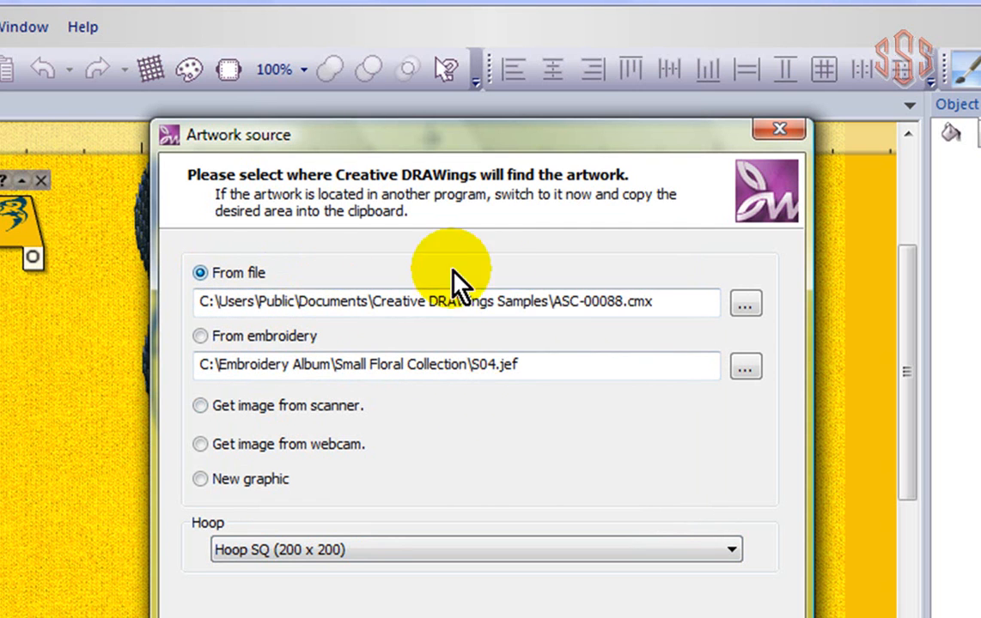
- Browse the Creative DRAWings Samples folder for the source artwork and select the flower design ASC-00088.cmx
{"action": "left_click", "coordinate": [743, 307]}
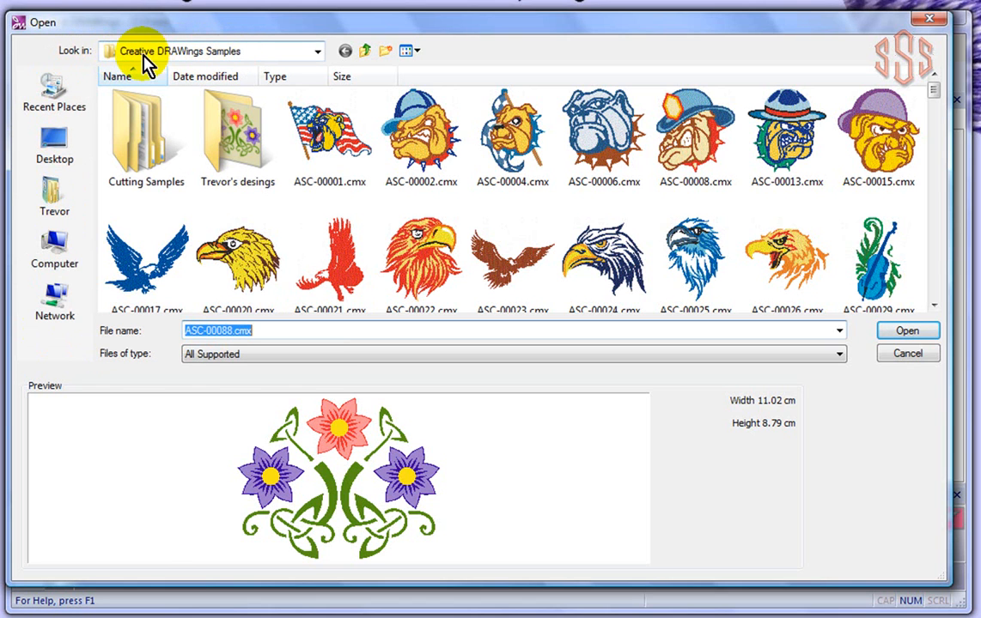
{"action": "left_click", "coordinate": [317, 52]}
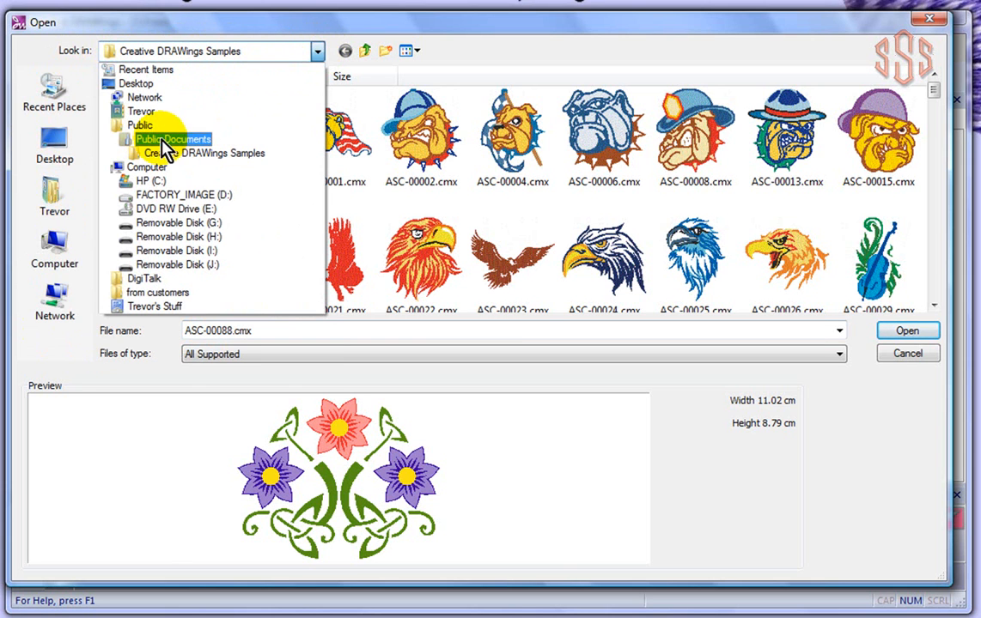
{"action": "left_click", "coordinate": [221, 163]}
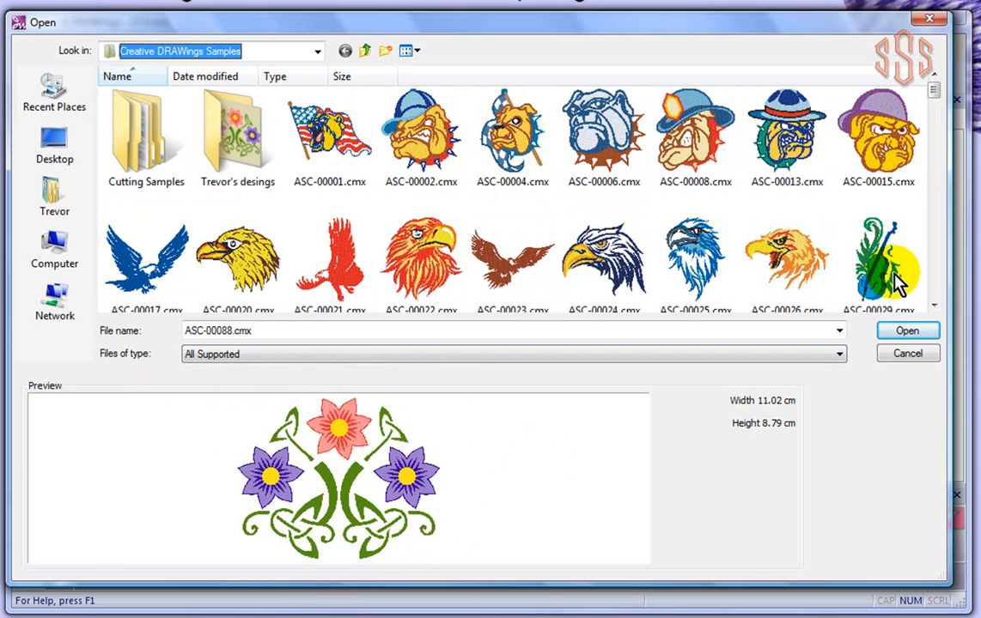
{"action": "left_click", "coordinate": [934, 305]}
{"action": "left_click", "coordinate": [934, 304]}
{"action": "left_click", "coordinate": [934, 304]}
{"action": "left_click", "coordinate": [934, 305]}
{"action": "left_click", "coordinate": [934, 305]}
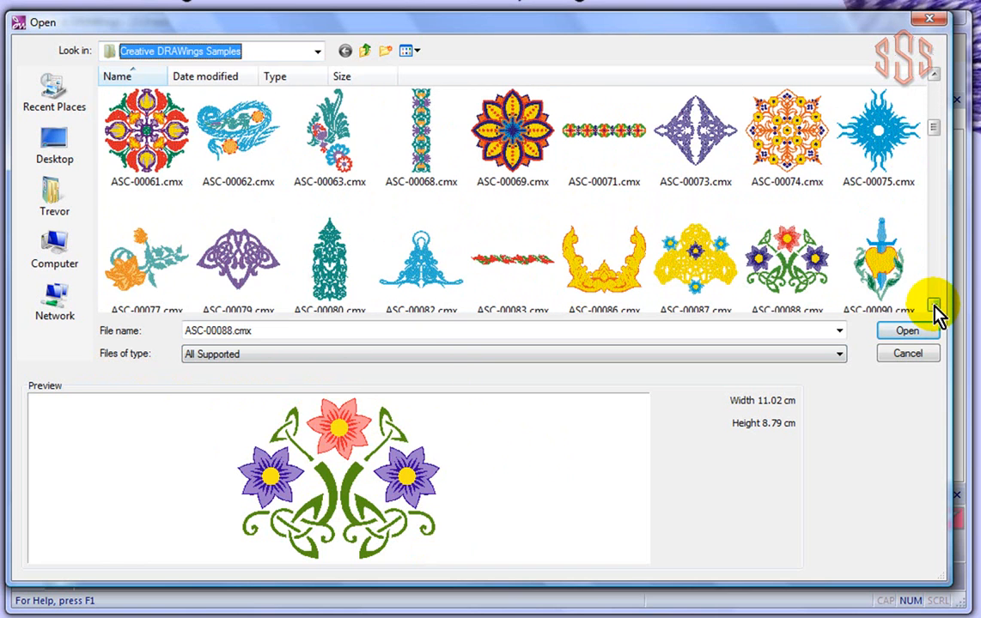
{"action": "left_click", "coordinate": [785, 253]}
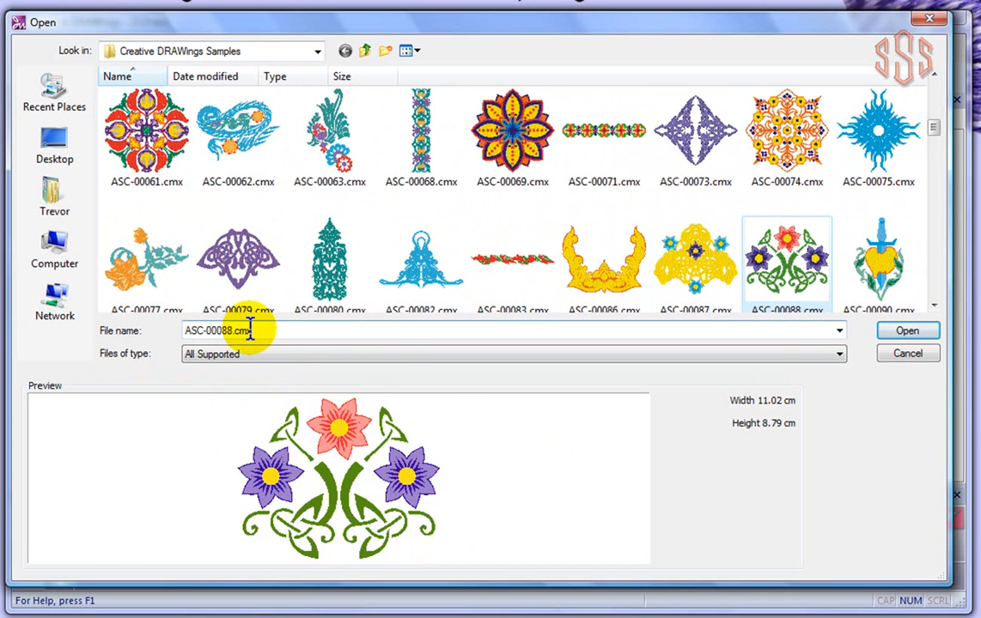
- Preview ASC-00069.cmx and the supported file types, but load ASC-00088.cmx as the artwork and continue to the fabric settings
{"action": "left_click", "coordinate": [509, 135]}
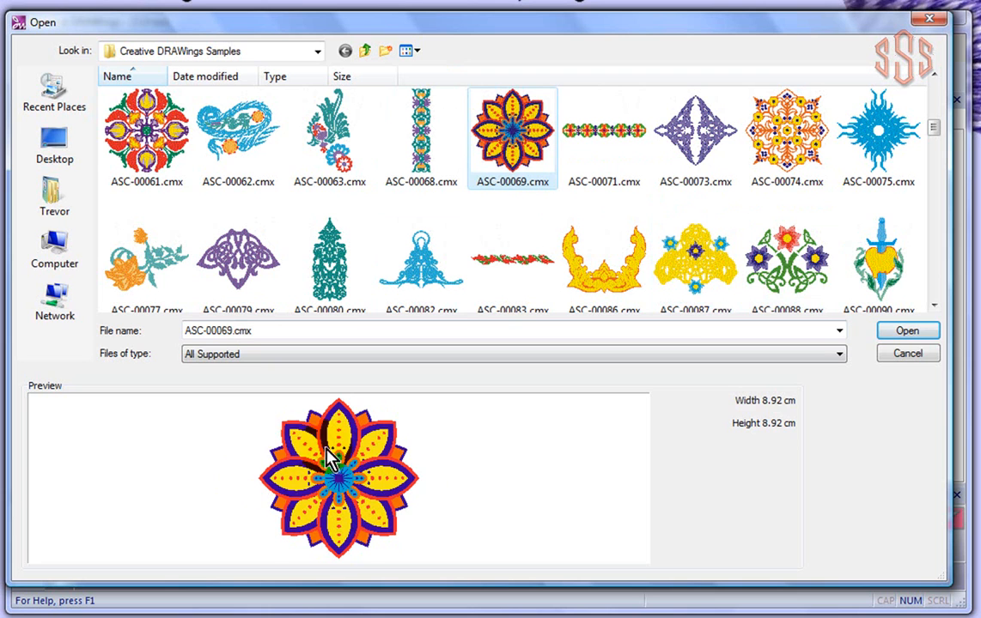
{"action": "left_click", "coordinate": [775, 273]}
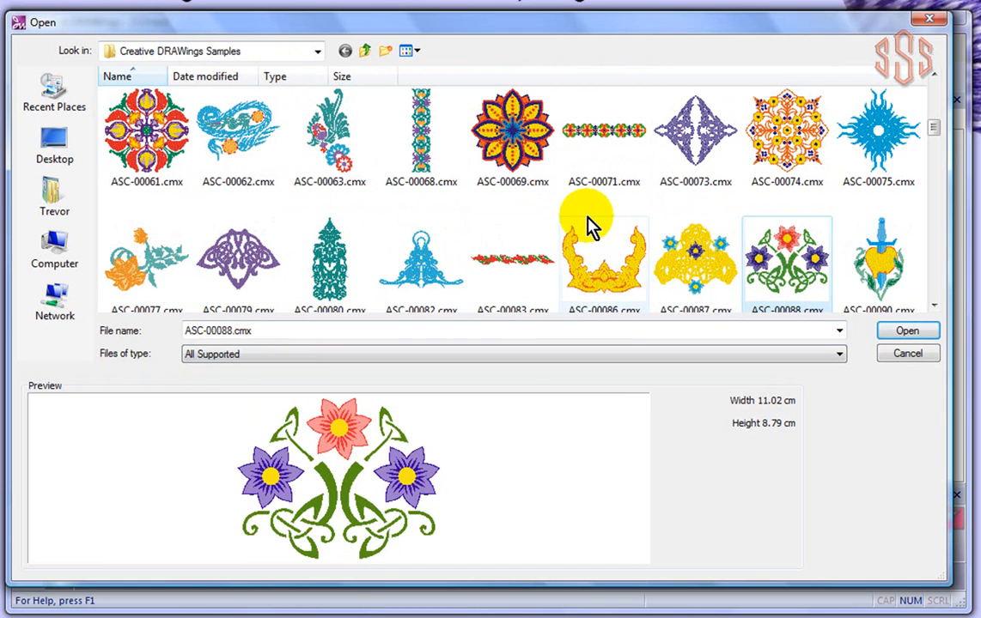
{"action": "left_click", "coordinate": [840, 356]}
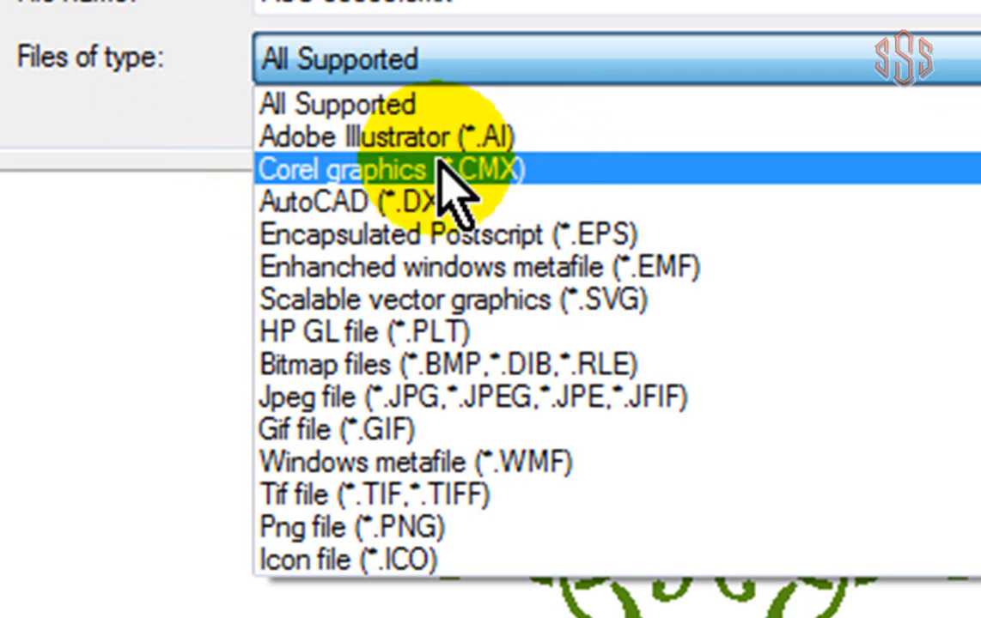
{"action": "left_click", "coordinate": [161, 141]}
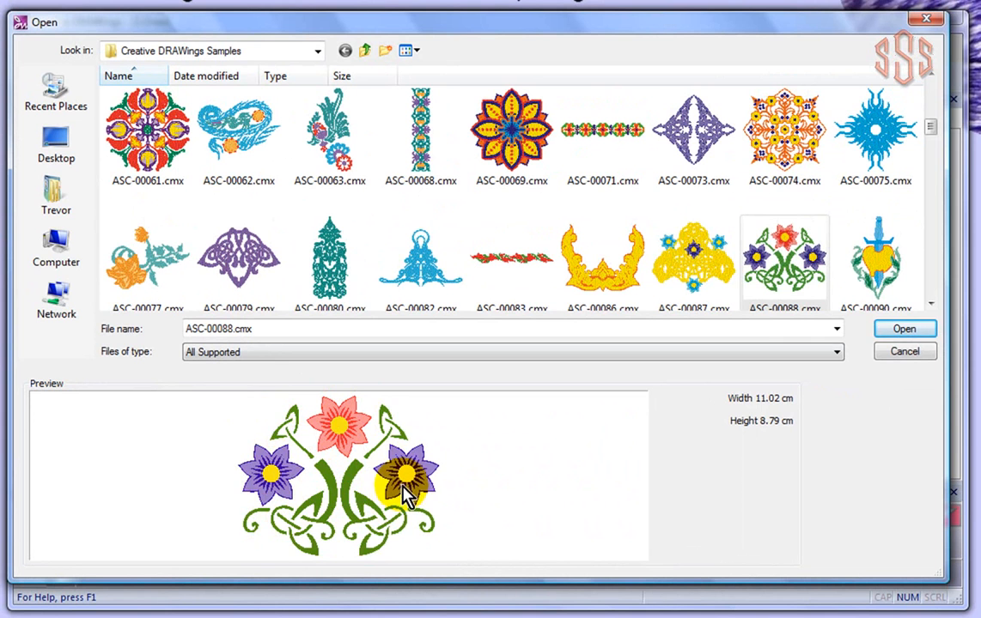
{"action": "left_click", "coordinate": [902, 331]}
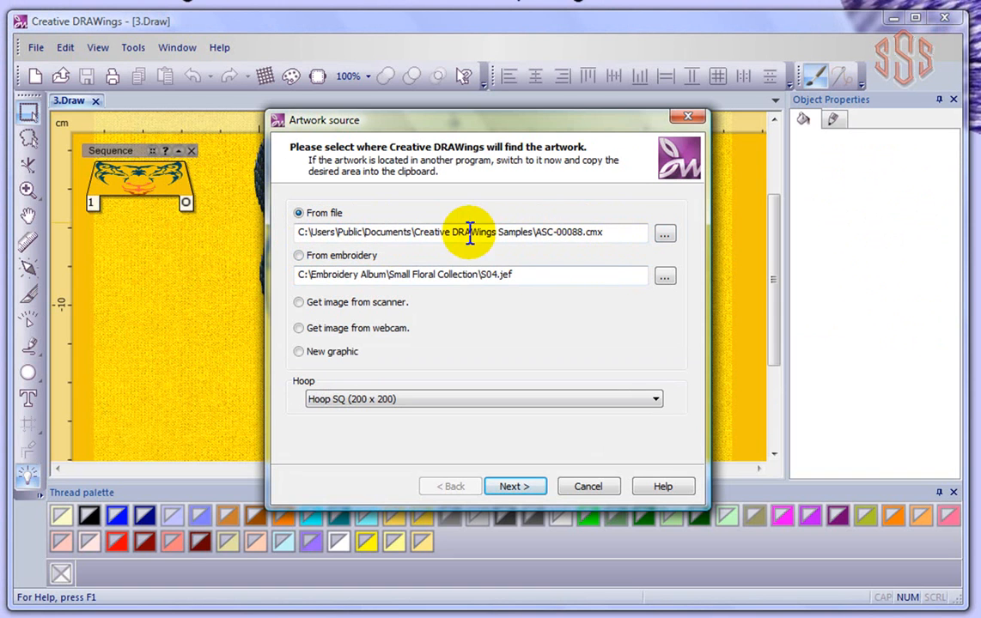
{"action": "left_click", "coordinate": [520, 487]}
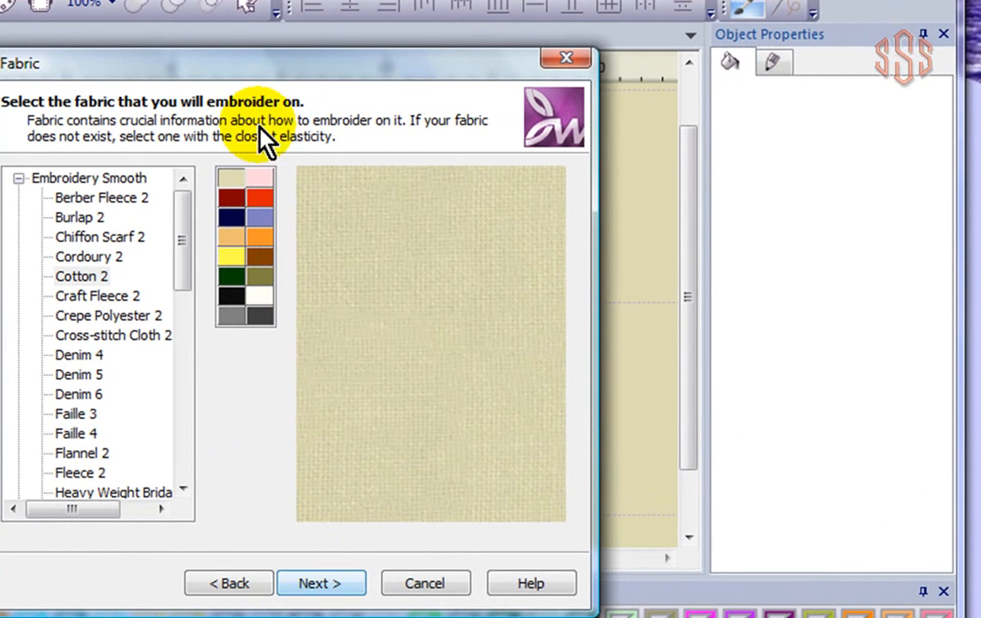
- Choose Cotton from the Embroidery Normal fabrics in light pink and continue to color reduction
{"action": "left_click_drag", "start_coordinate": [256, 69], "coordinate": [613, 41]}
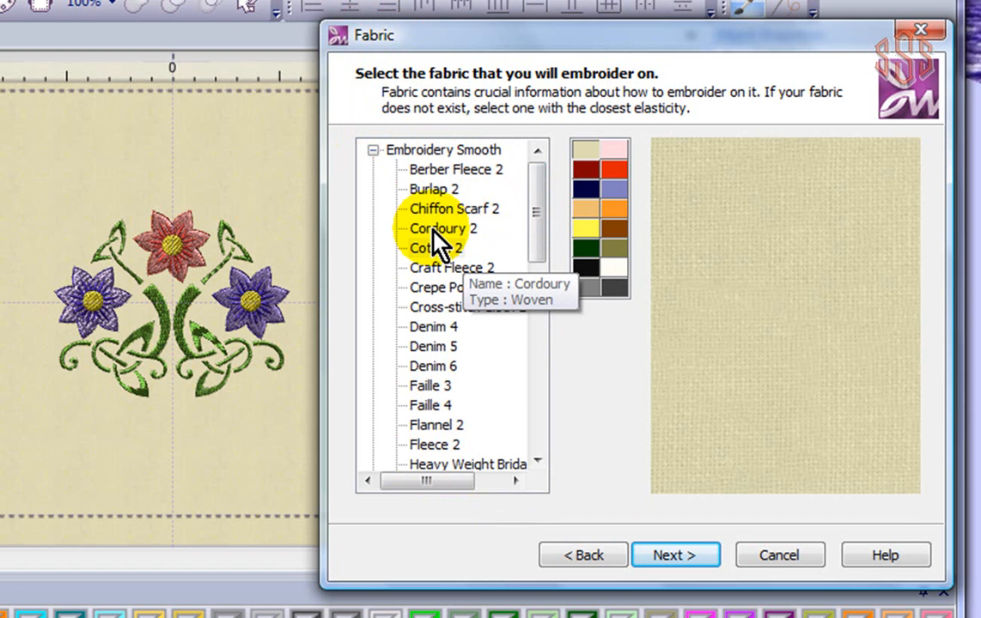
{"action": "left_click", "coordinate": [372, 151]}
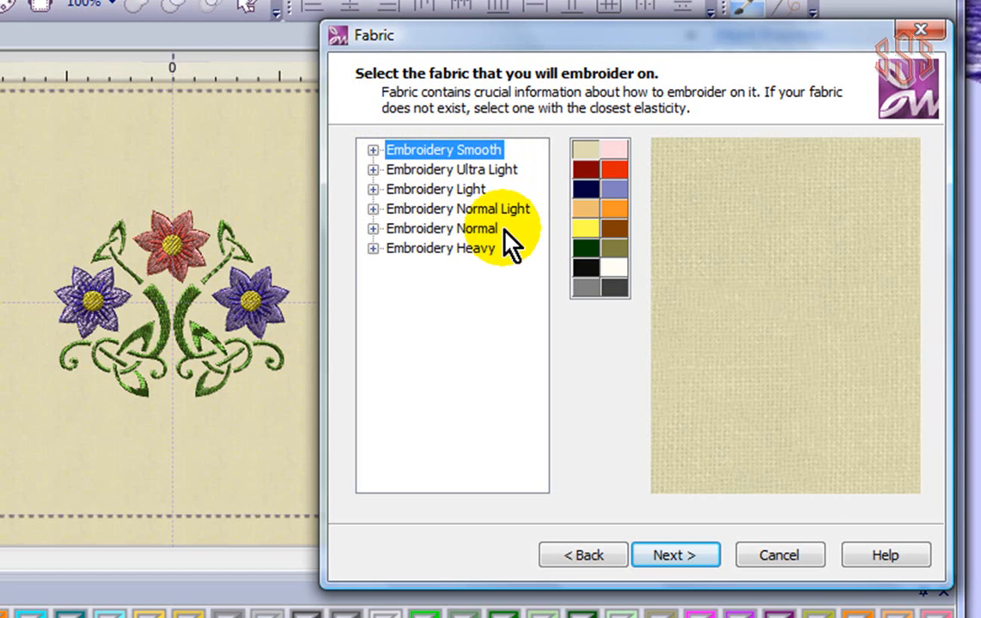
{"action": "left_click", "coordinate": [373, 249]}
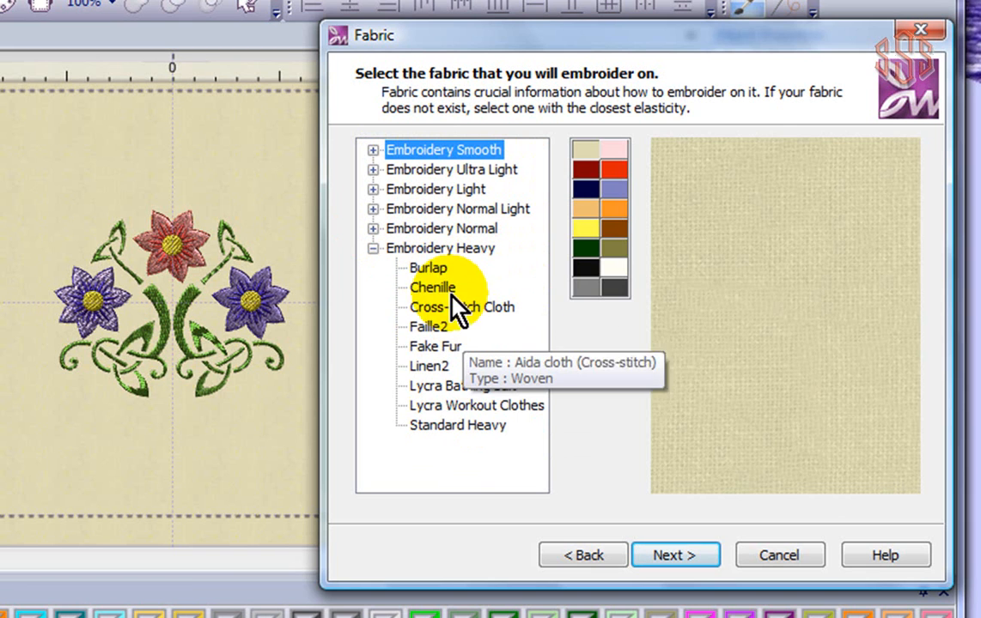
{"action": "left_click", "coordinate": [374, 247]}
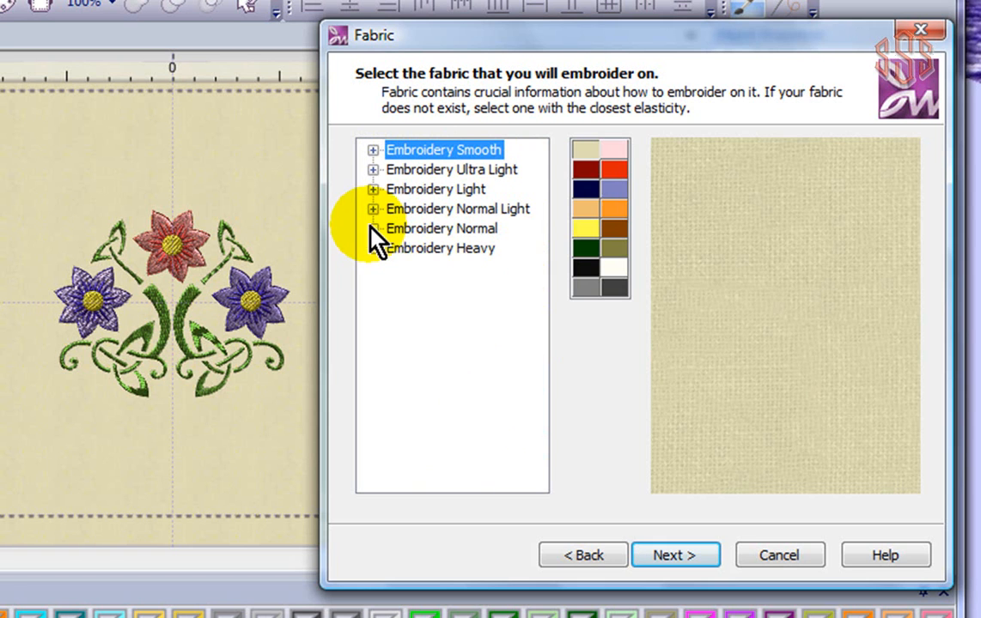
{"action": "left_click", "coordinate": [373, 229]}
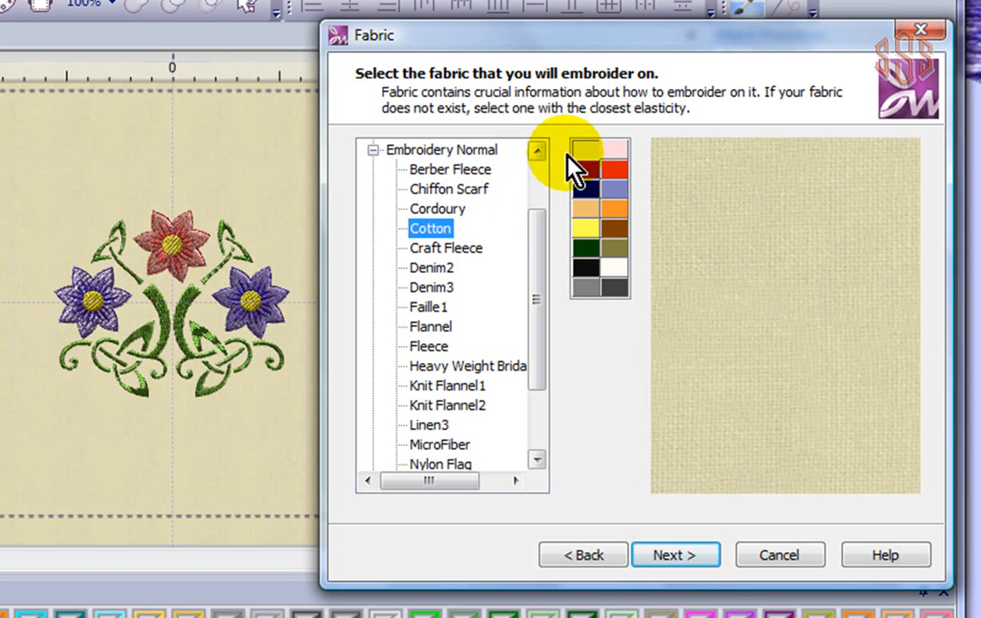
{"action": "left_click", "coordinate": [618, 149]}
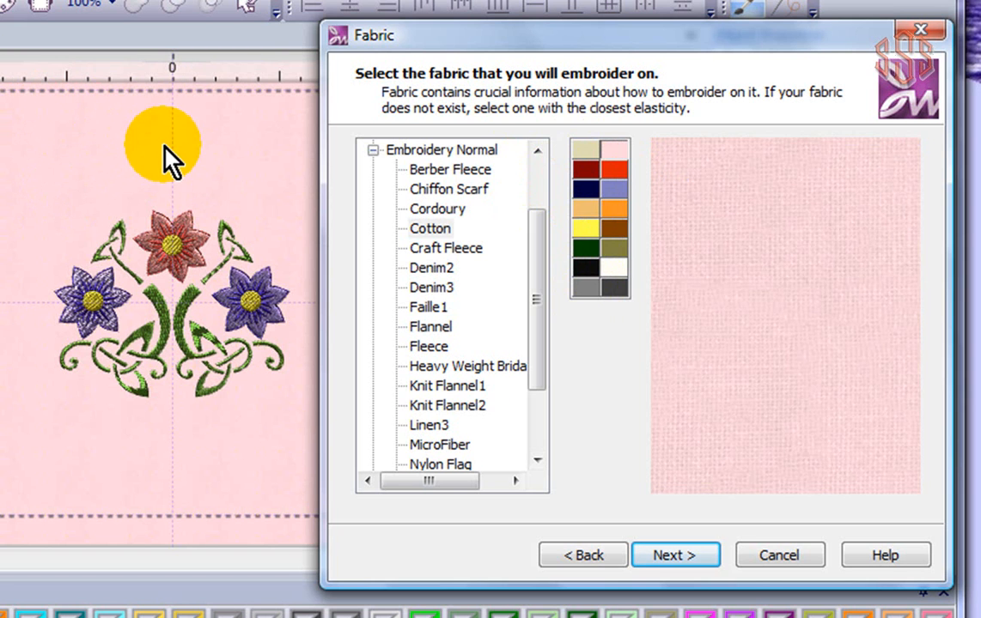
{"action": "left_click", "coordinate": [684, 554]}
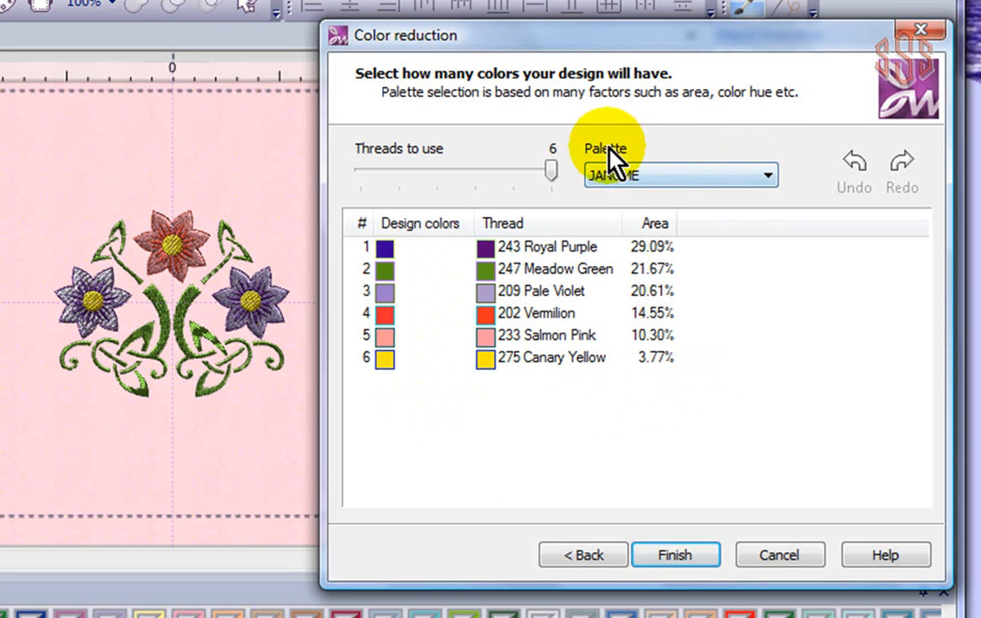
- Look through the available thread palettes, reselect JANOME, and try the Madeira Classic palette on the design
{"action": "left_click", "coordinate": [769, 178]}
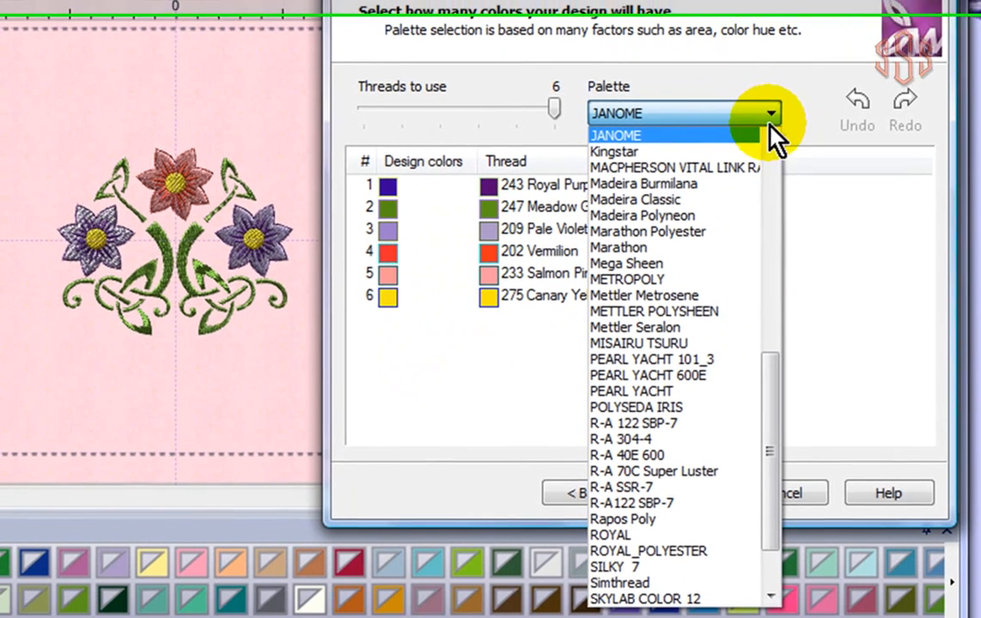
{"action": "left_click_drag", "start_coordinate": [777, 405], "coordinate": [771, 296]}
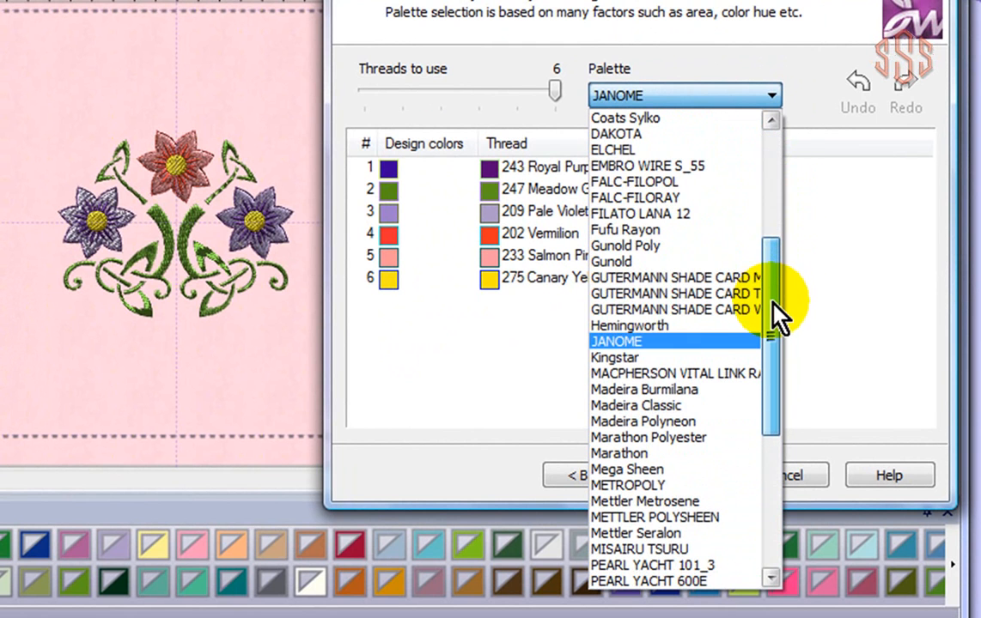
{"action": "left_click", "coordinate": [622, 342]}
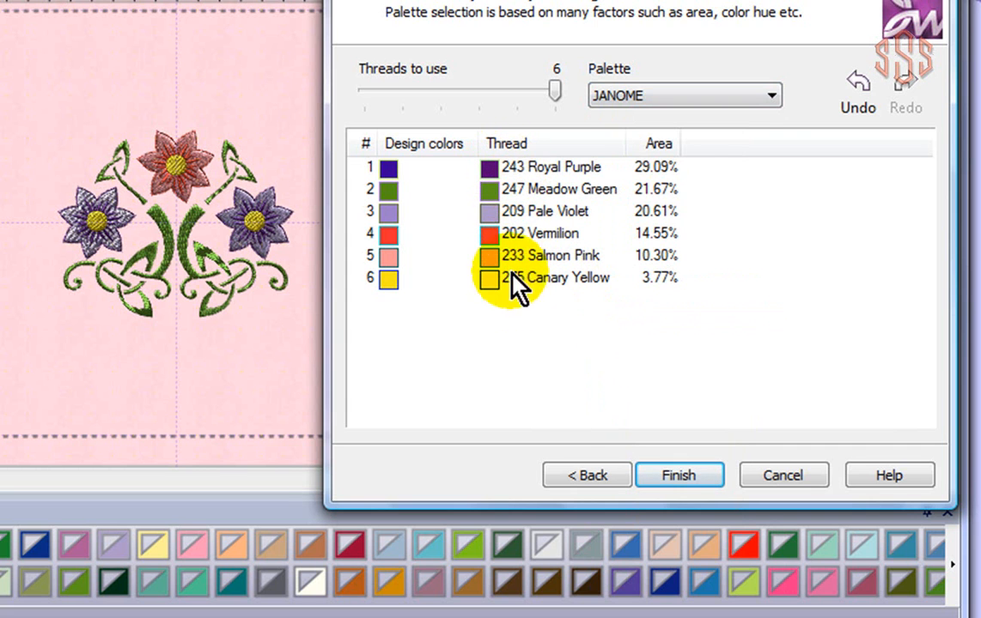
{"action": "left_click", "coordinate": [772, 97]}
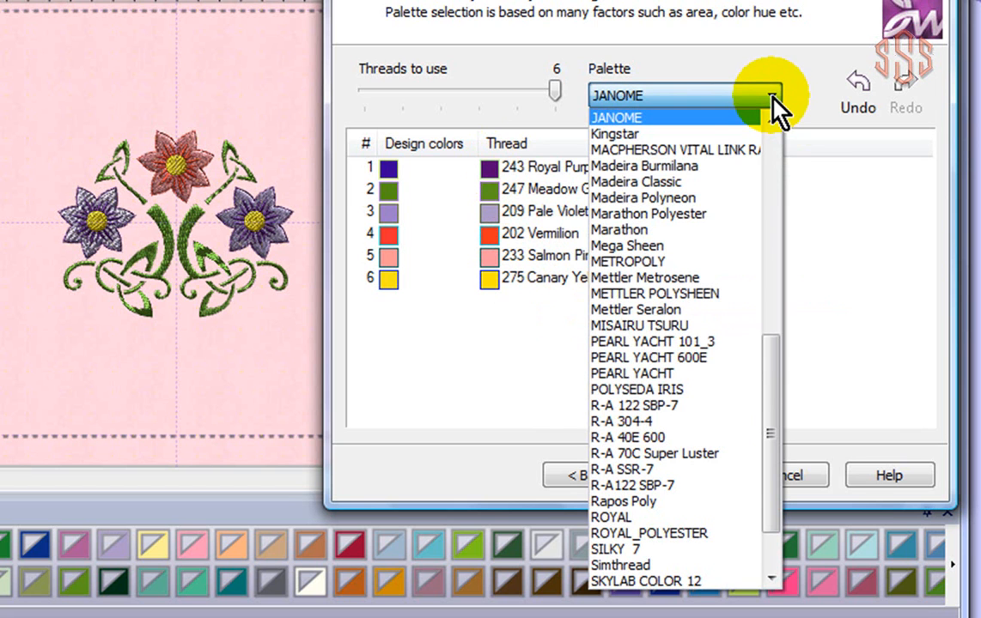
{"action": "left_click", "coordinate": [677, 184]}
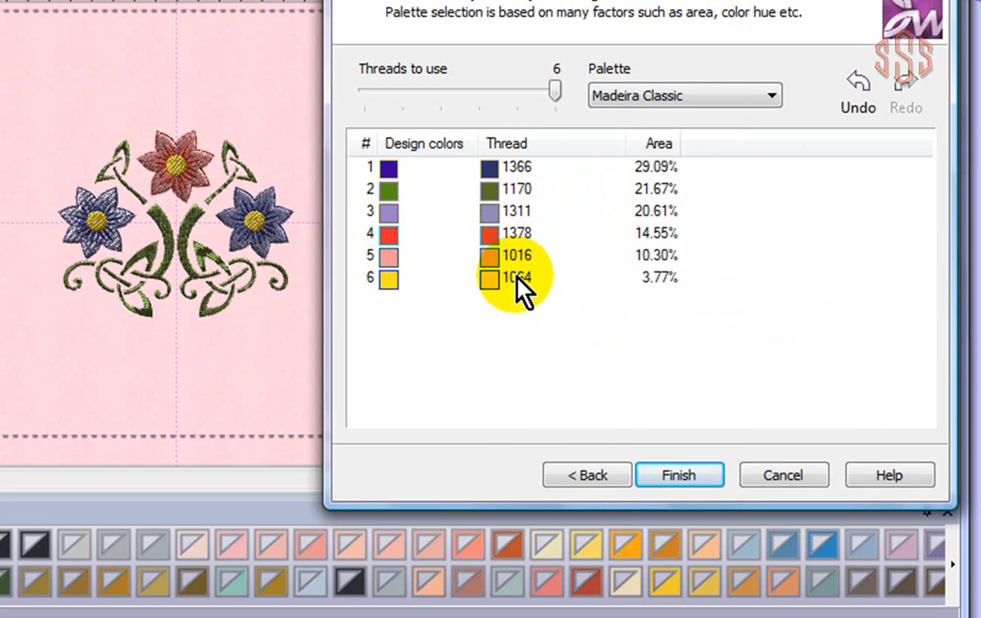
- Set the thread palette to JANOME, complete the new design wizard and inspect the flower design up close
{"action": "left_click", "coordinate": [689, 95]}
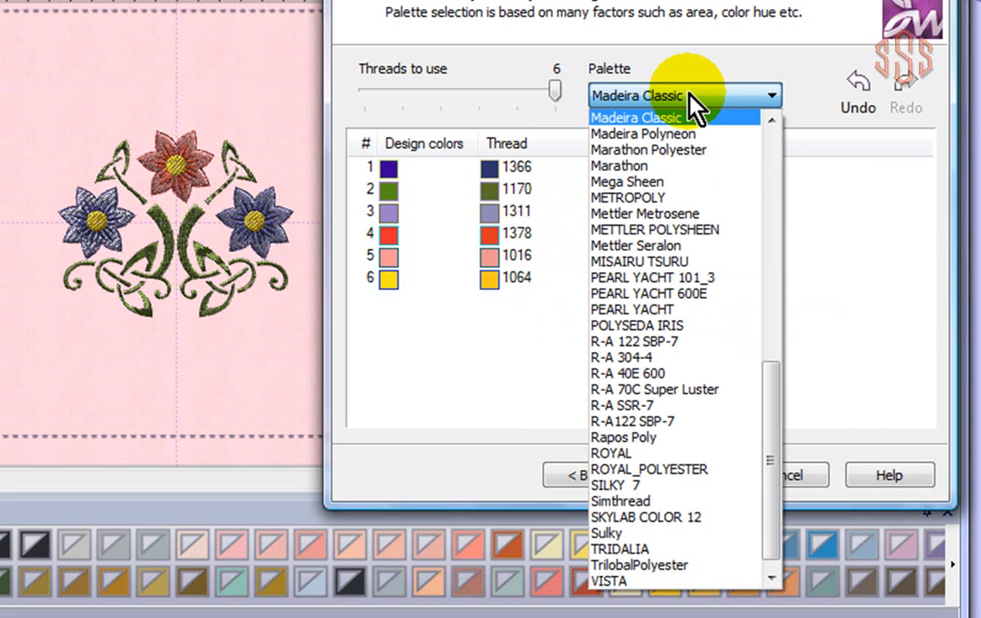
{"action": "left_click_drag", "start_coordinate": [770, 426], "coordinate": [773, 371]}
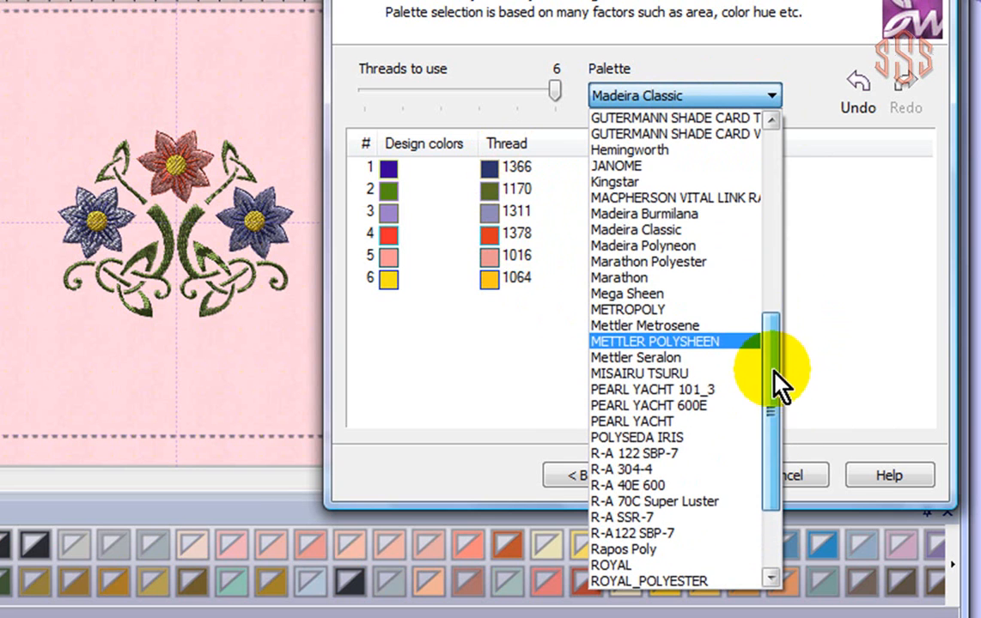
{"action": "left_click", "coordinate": [646, 161]}
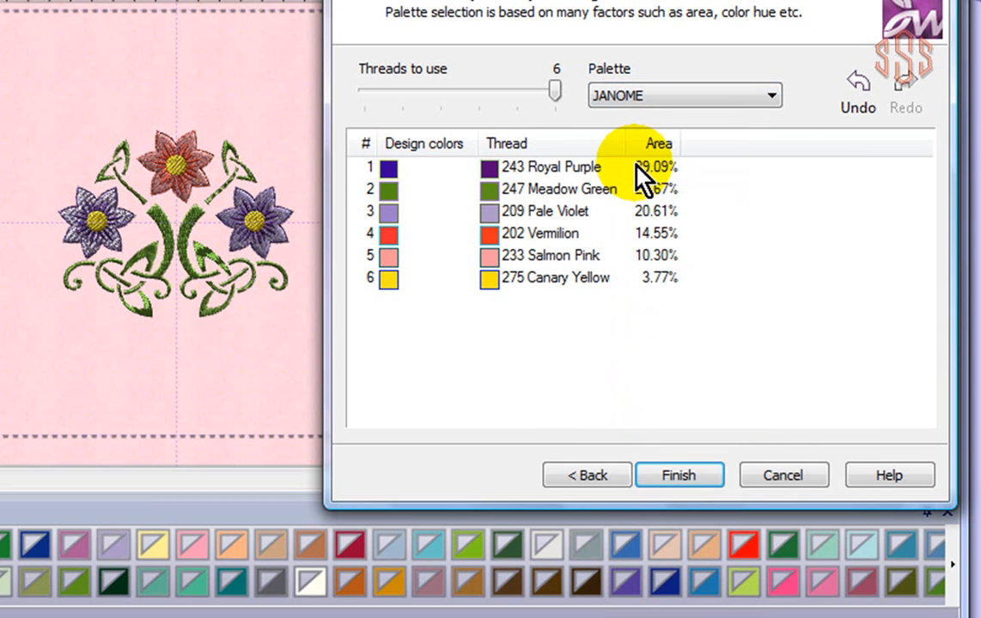
{"action": "left_click", "coordinate": [680, 478]}
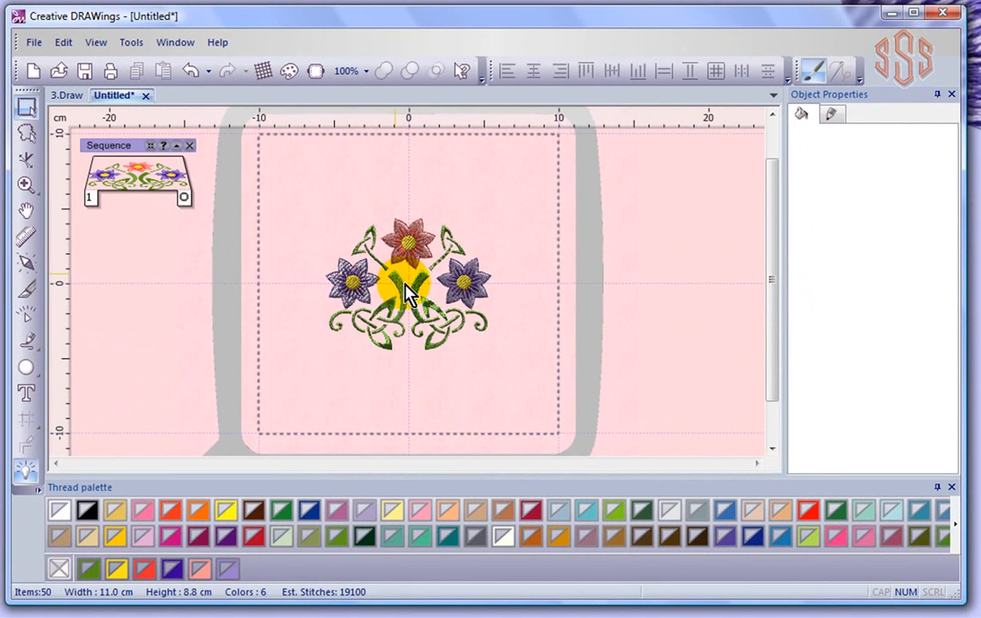
{"action": "scroll", "coordinate": [404, 284], "scroll_direction": "up", "scroll_amount": 3}
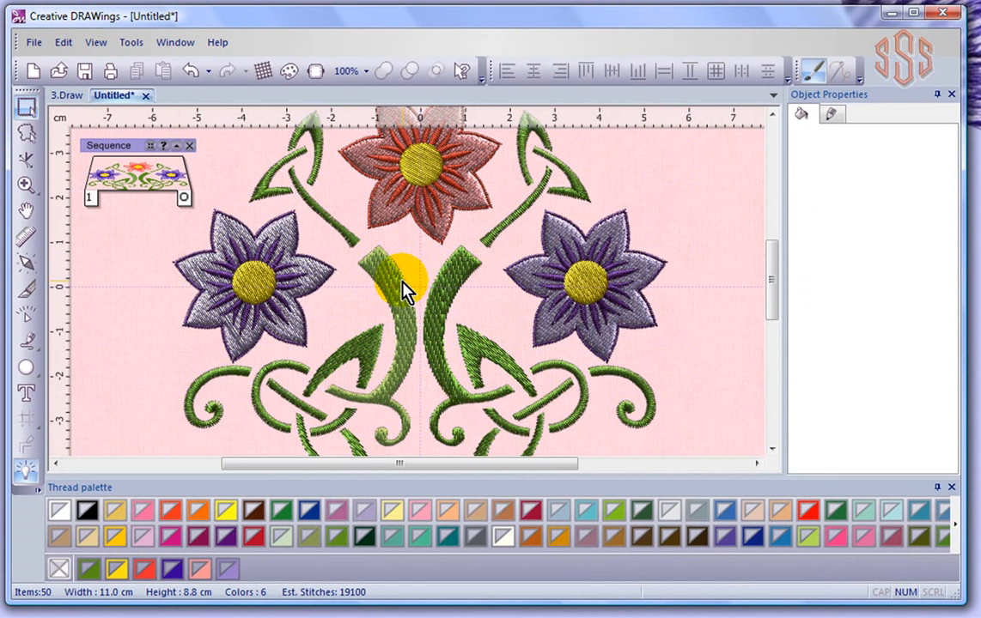
{"action": "scroll", "coordinate": [403, 288], "scroll_direction": "down", "scroll_amount": 3}
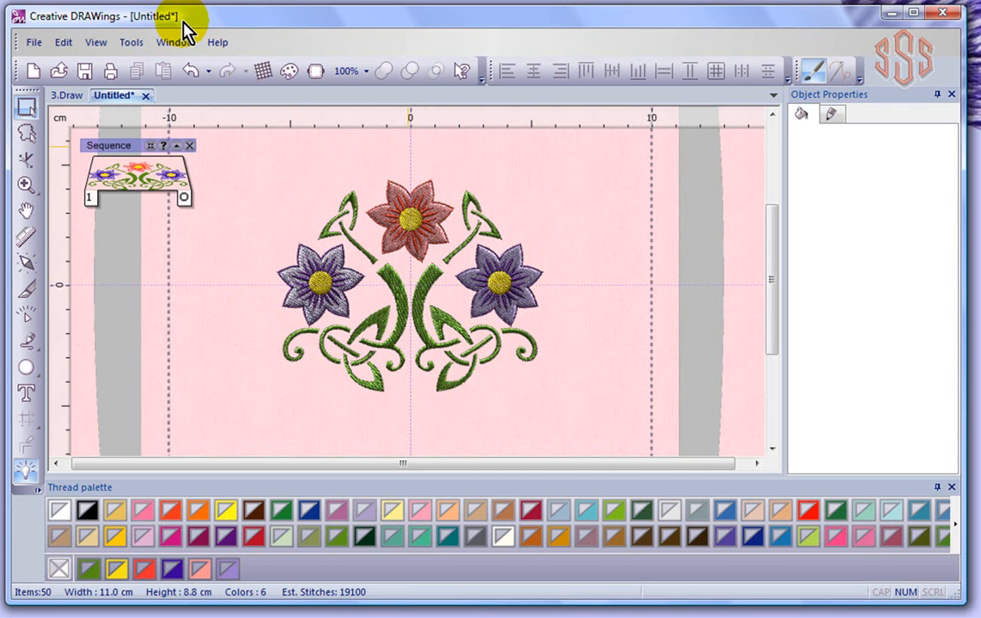
- Begin saving the design and create a folder named "more designs" inside Creative DRAWings Samples
{"action": "left_click", "coordinate": [33, 42]}
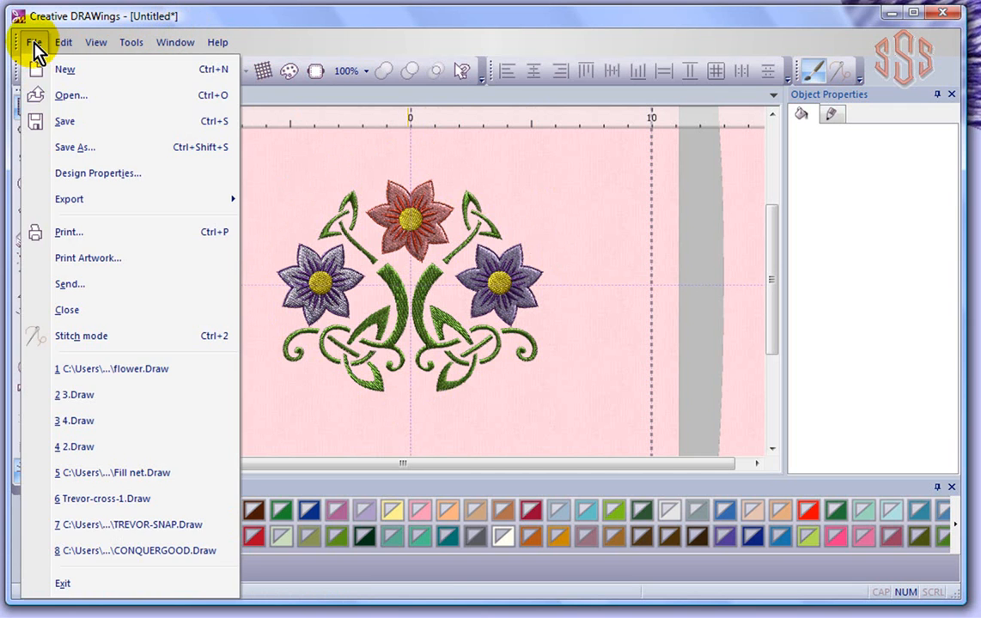
{"action": "left_click", "coordinate": [68, 123]}
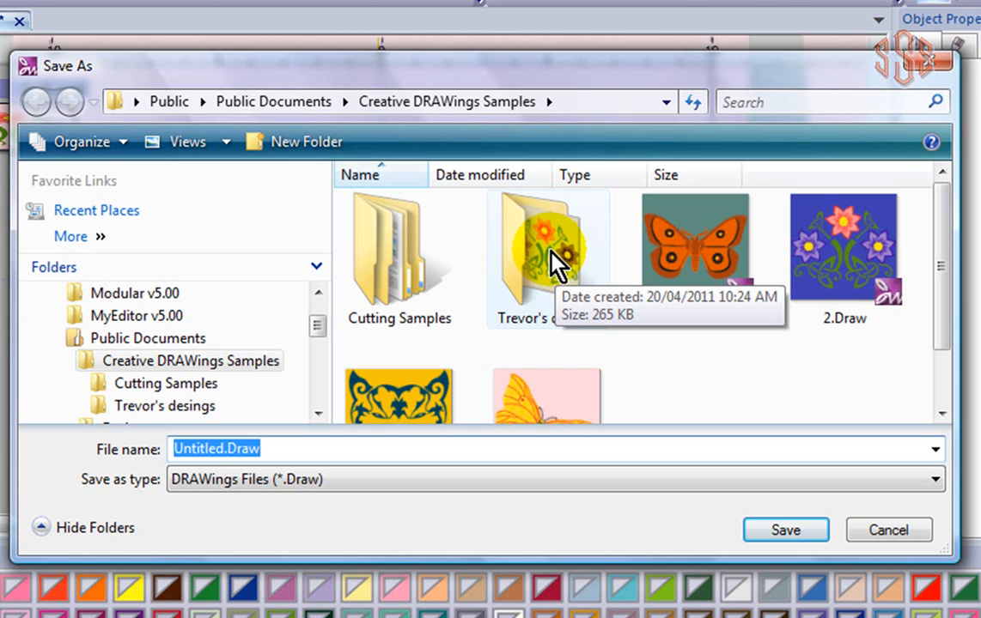
{"action": "left_click", "coordinate": [312, 144]}
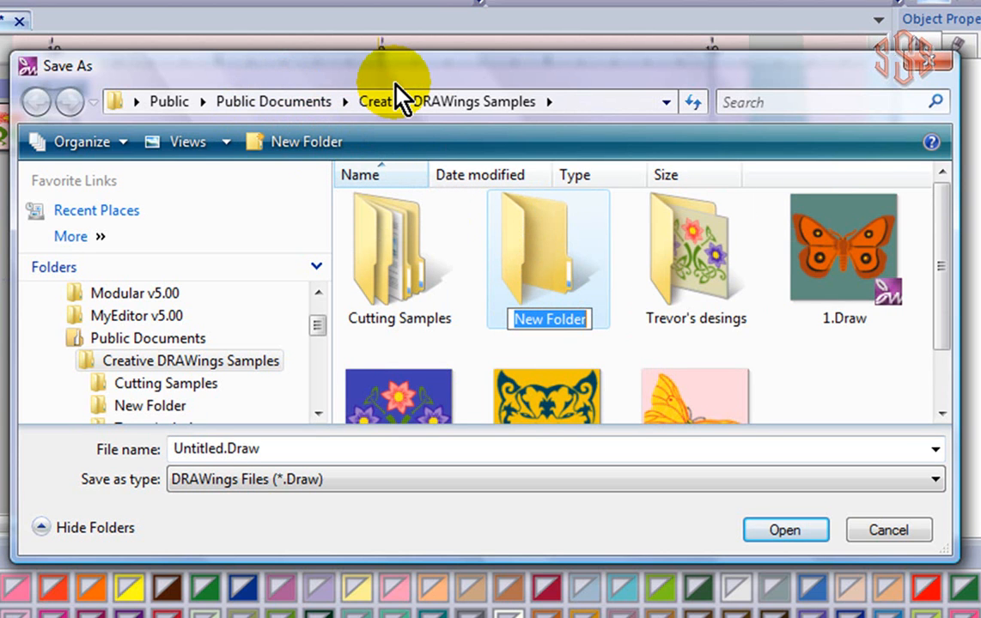
{"action": "type", "text": "more"}
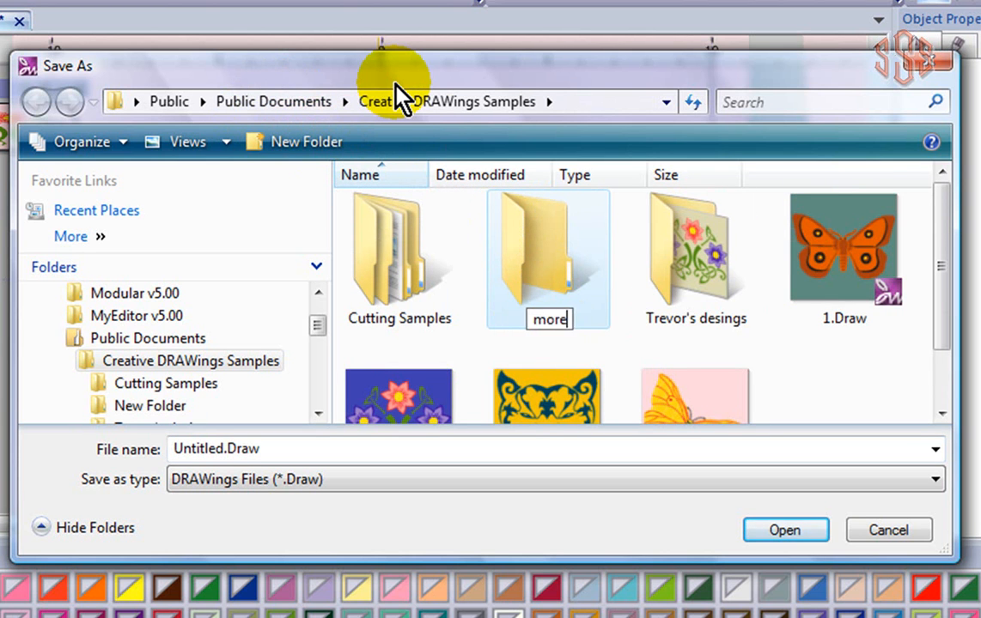
{"action": "type", "text": " designs"}
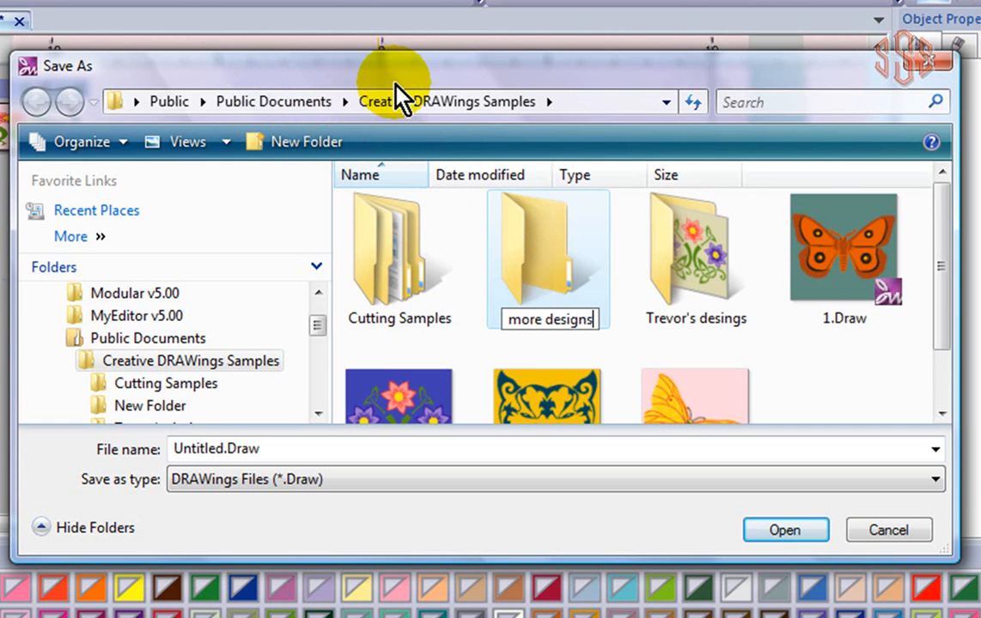
{"action": "key", "text": "Return"}
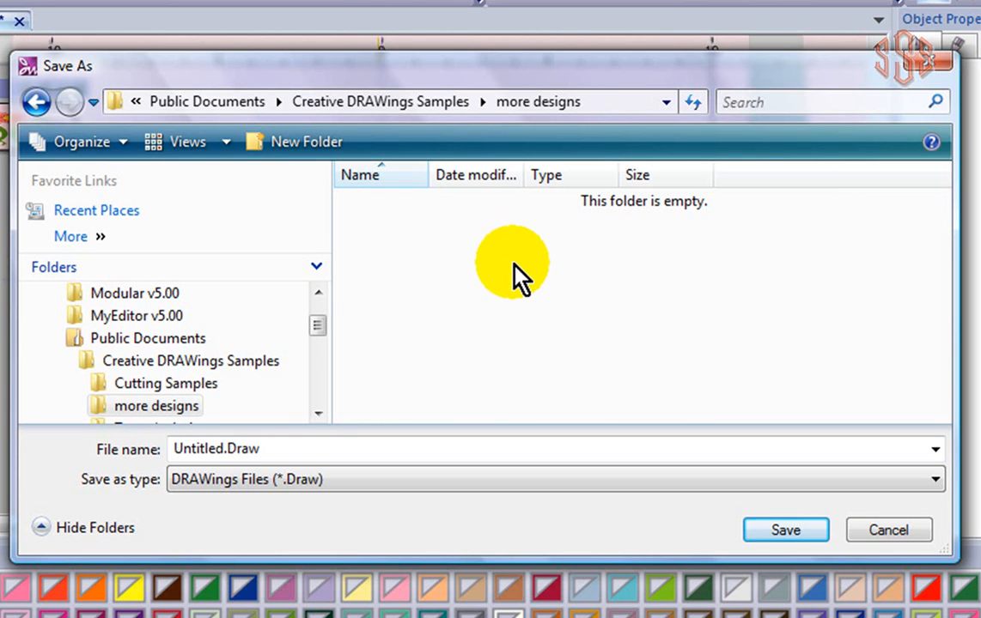
- Name the file flower.Draw and save it as a DRAWings file in the "more designs" folder
{"action": "double_click", "coordinate": [220, 448]}
{"action": "left_click_drag", "start_coordinate": [220, 448], "coordinate": [158, 450]}
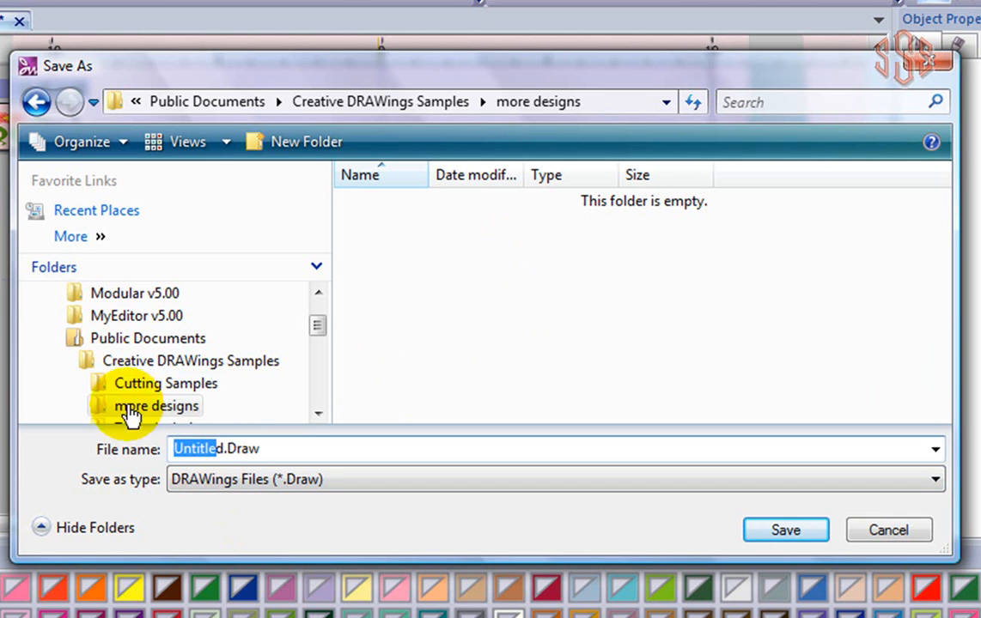
{"action": "key", "text": "BackSpace"}
{"action": "key", "text": "Delete"}
{"action": "type", "text": "flower"}
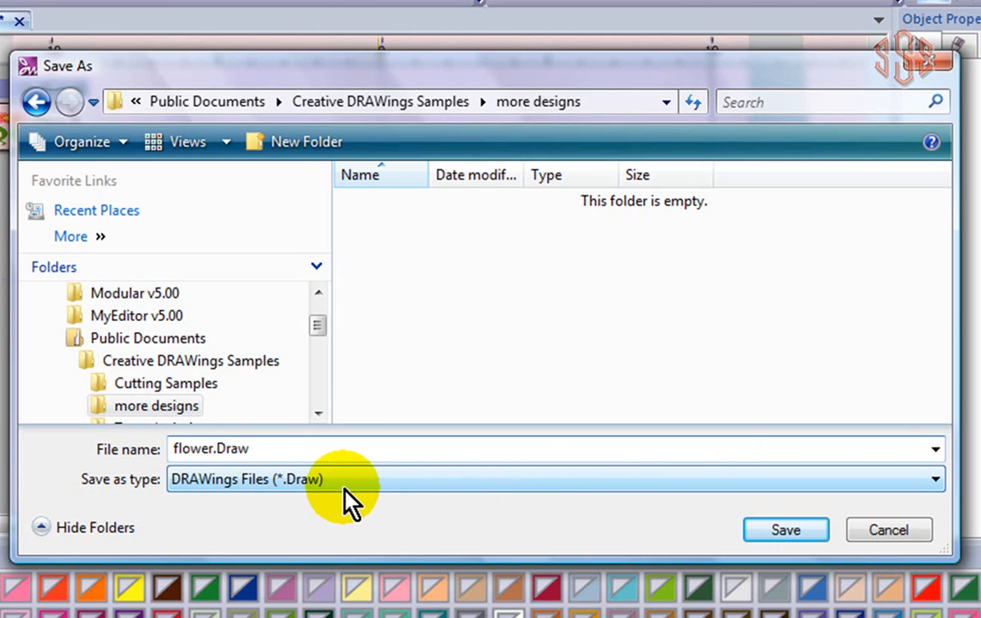
{"action": "left_click", "coordinate": [789, 530]}
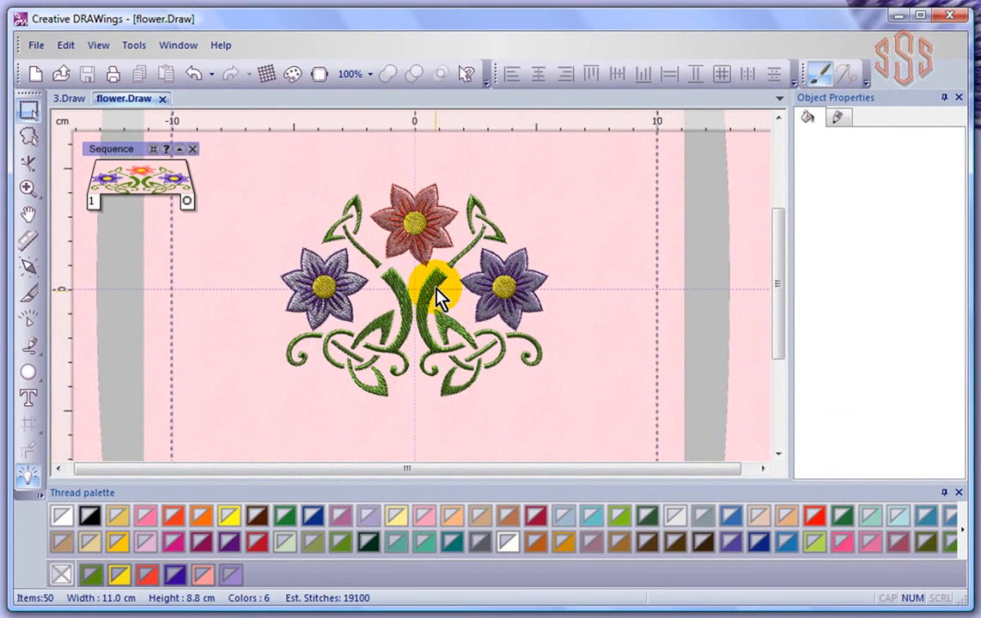
- Select each of the two central green stems to view their object properties, and clear the selection
{"action": "left_click", "coordinate": [432, 284]}
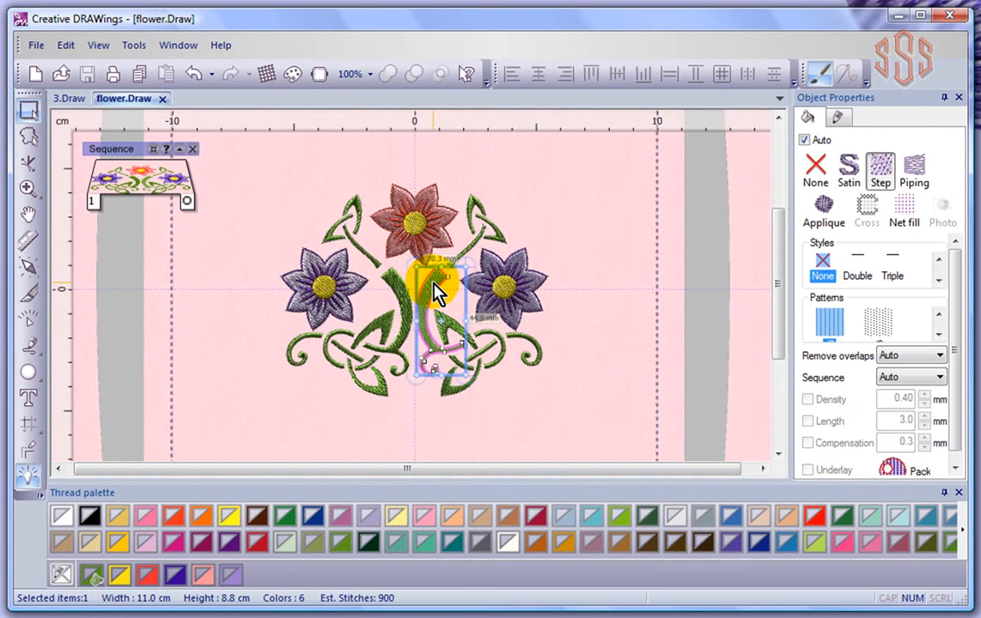
{"action": "left_click_drag", "start_coordinate": [432, 282], "coordinate": [394, 284]}
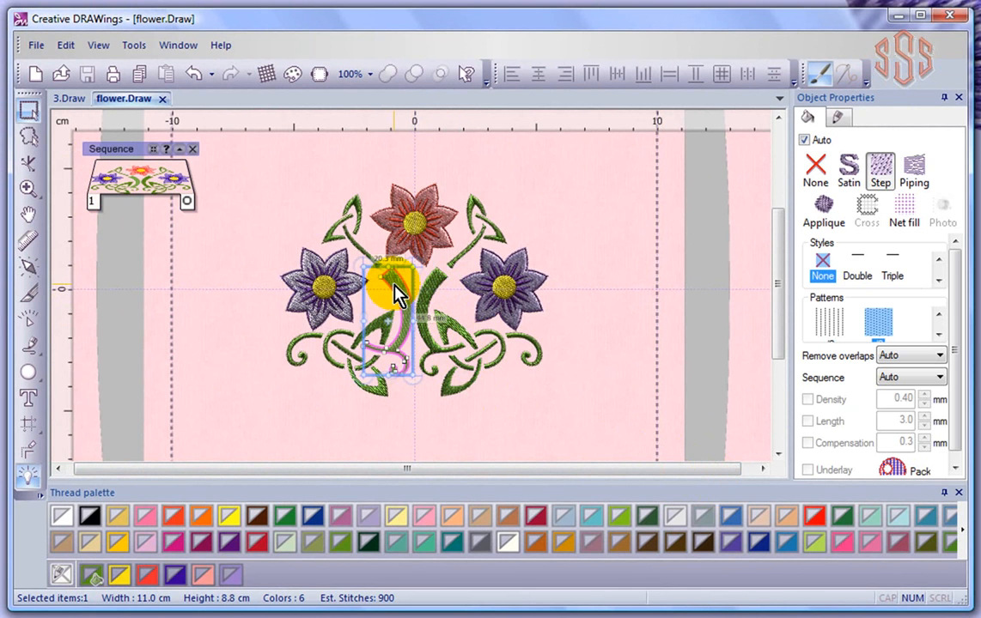
{"action": "left_click", "coordinate": [583, 242]}
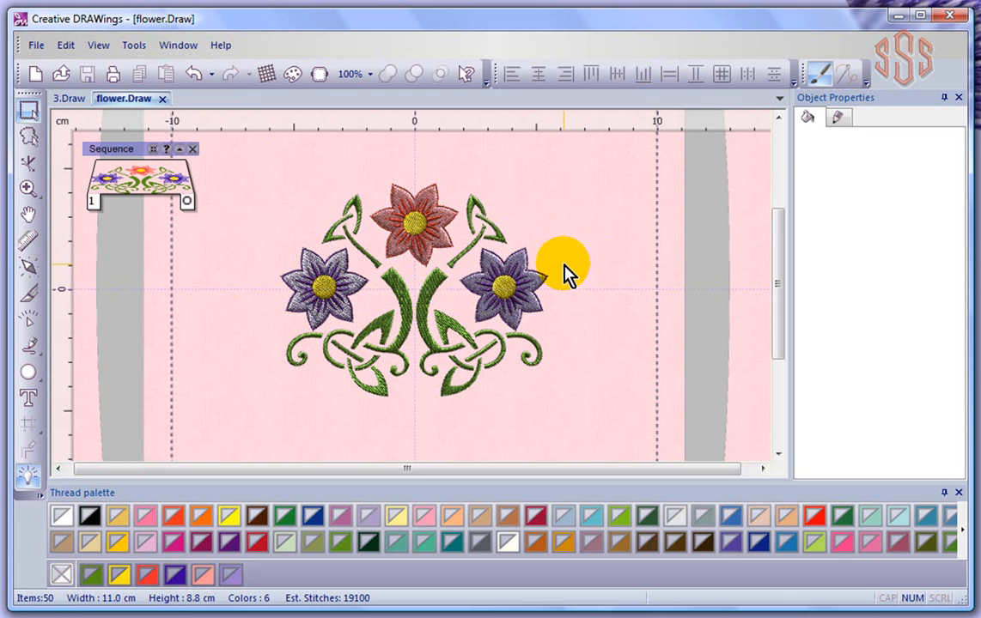
- Save a copy of the design as flower.jef in Janome (*.Jef) format using the Janome Generic machine macro
{"action": "left_click", "coordinate": [35, 46]}
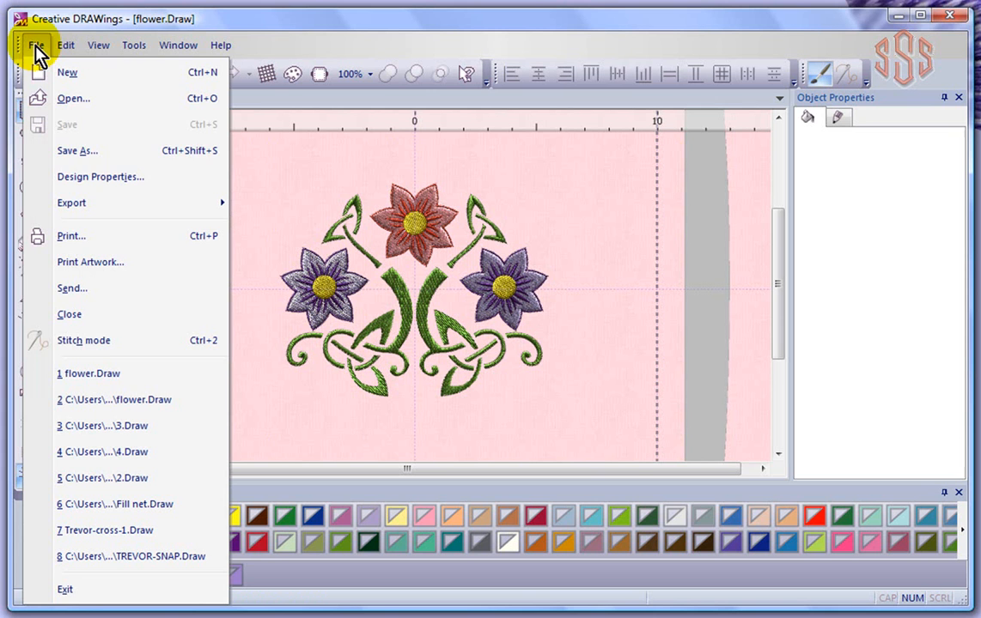
{"action": "left_click", "coordinate": [92, 152]}
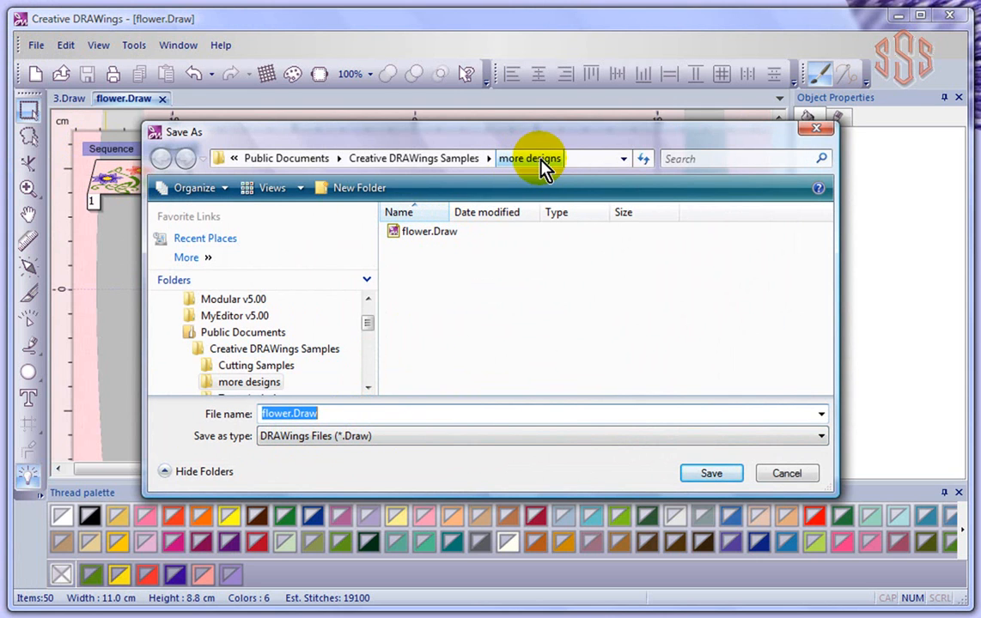
{"action": "left_click", "coordinate": [378, 438]}
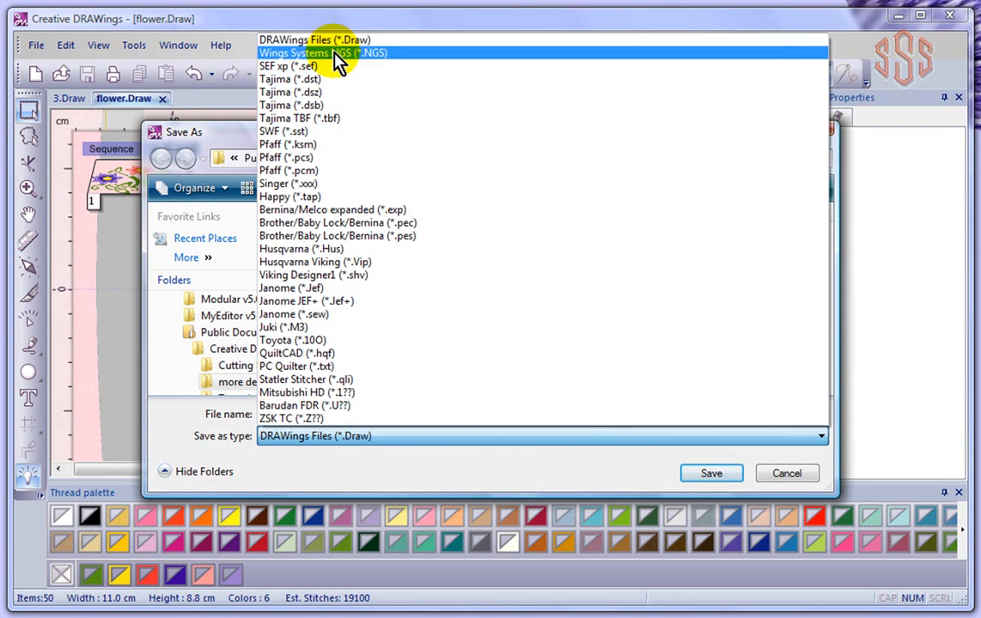
{"action": "left_click", "coordinate": [293, 289]}
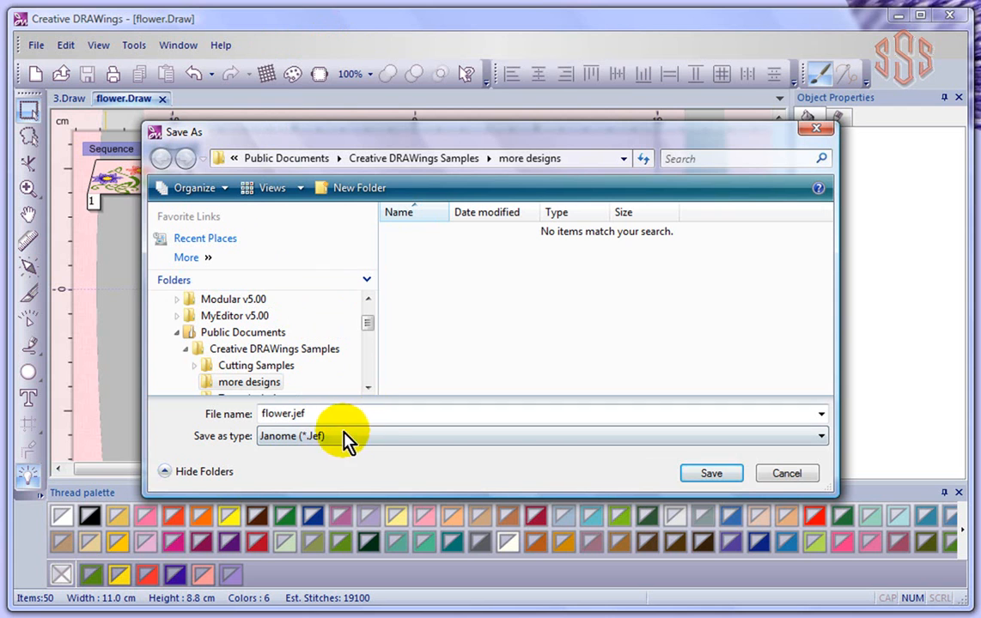
{"action": "left_click", "coordinate": [713, 474]}
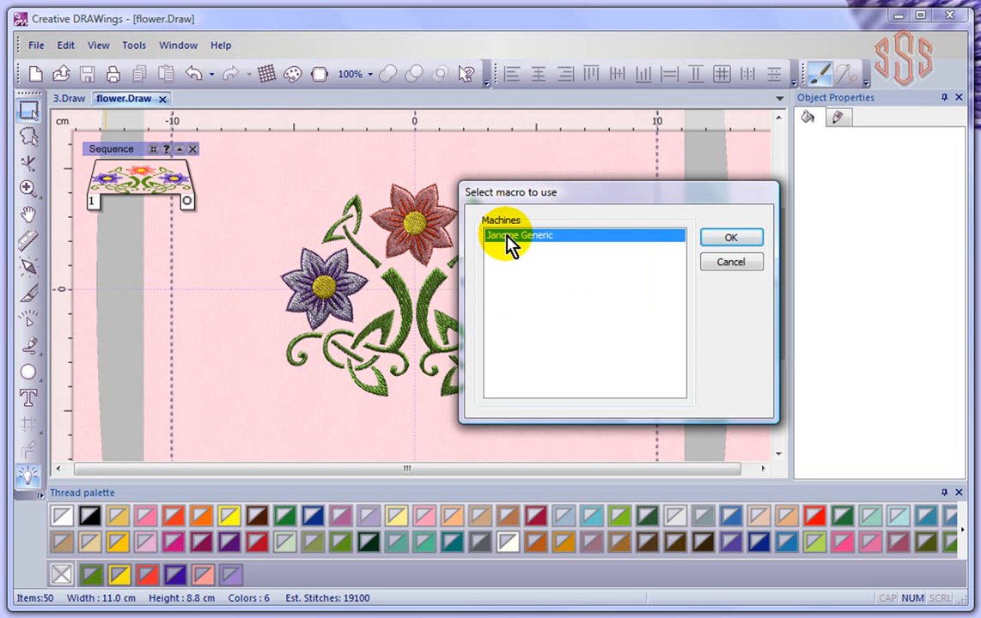
{"action": "left_click", "coordinate": [730, 241]}
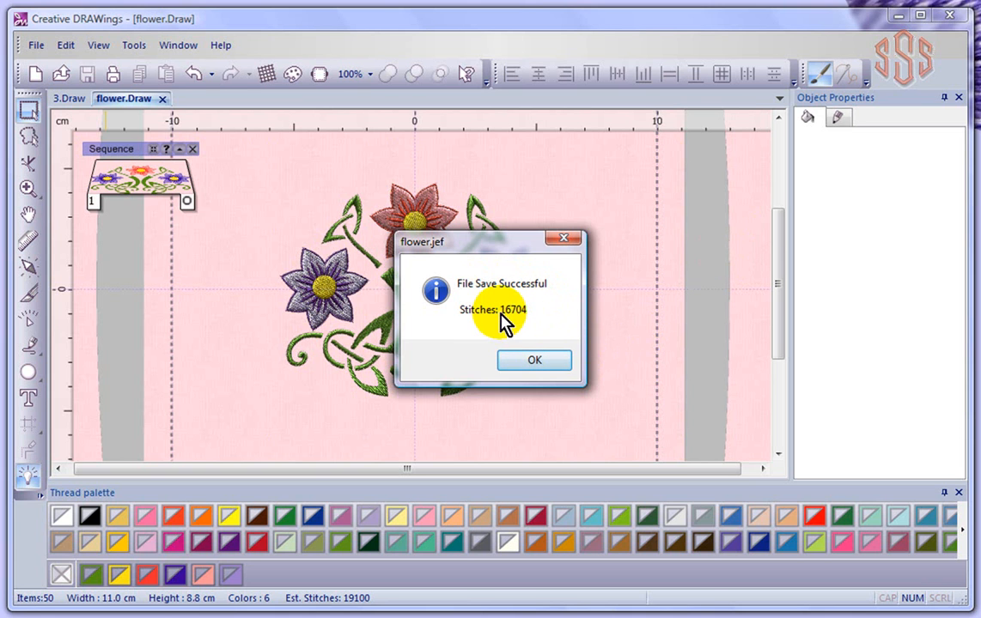
{"action": "left_click", "coordinate": [533, 361]}
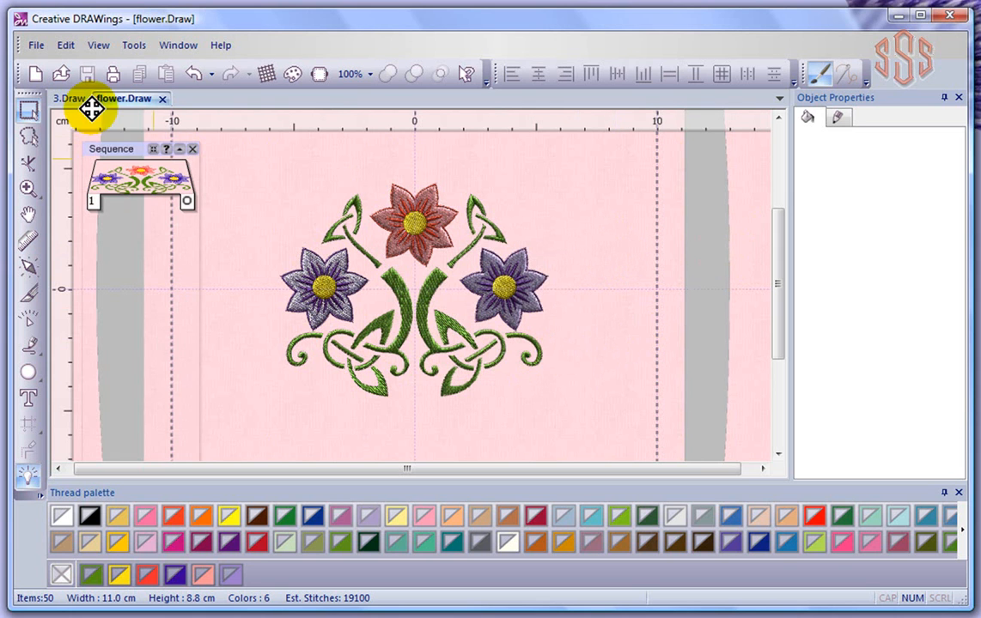
{"action": "left_click", "coordinate": [36, 46]}
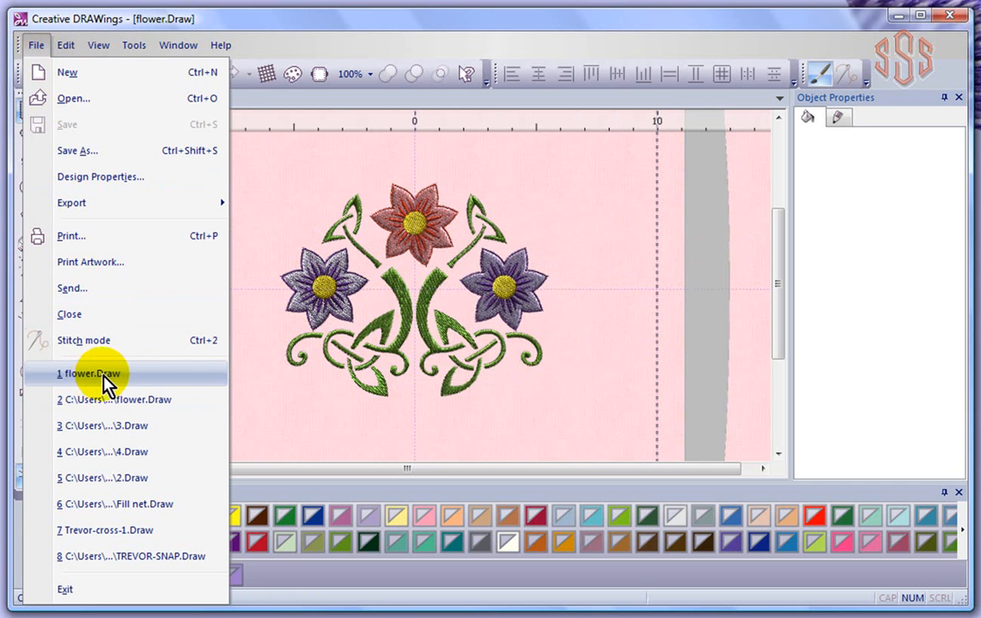
{"action": "left_click", "coordinate": [589, 176]}
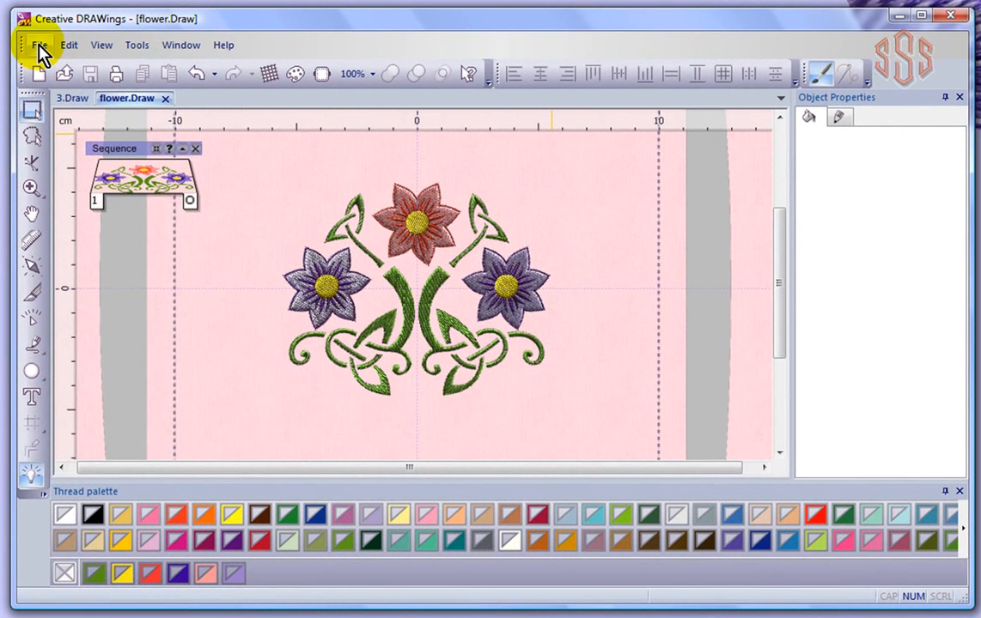
- Start another new design from ASC-00088.cmx with Hoop SQ (200 x 200) and continue to the fabric settings
{"action": "left_click", "coordinate": [38, 57]}
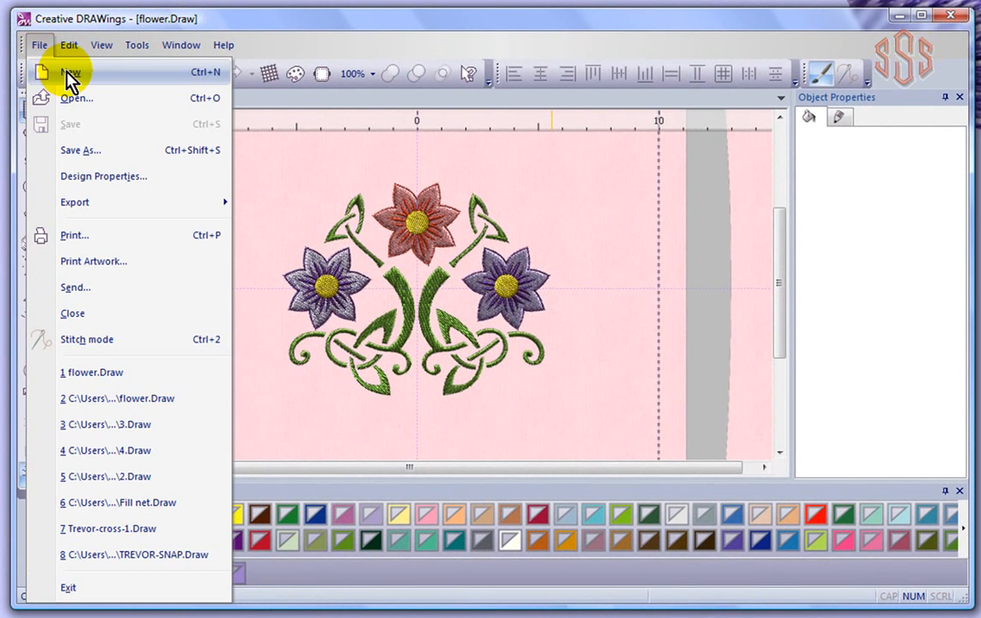
{"action": "left_click", "coordinate": [66, 73]}
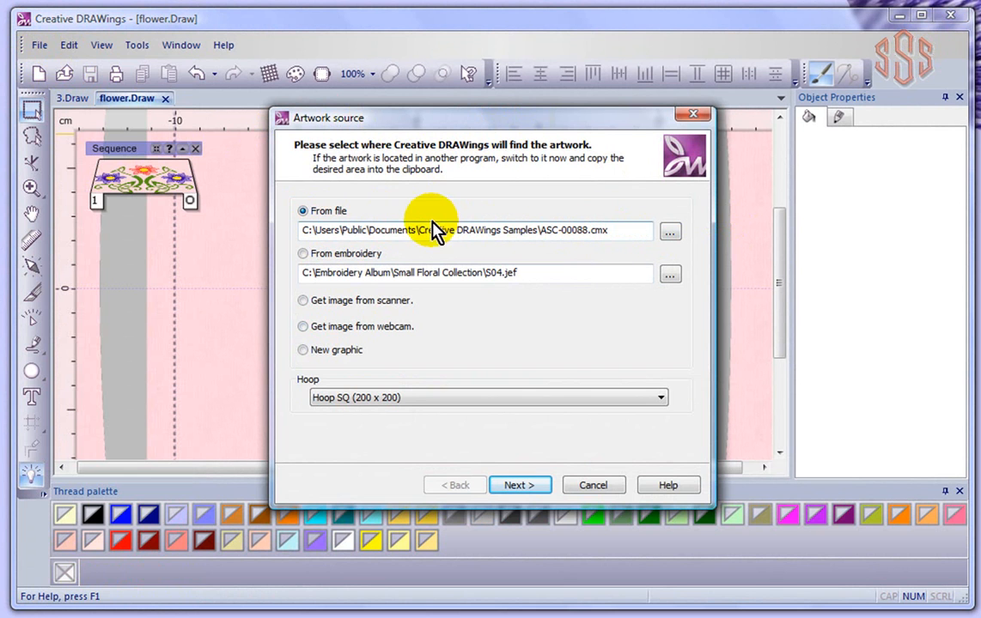
{"action": "left_click", "coordinate": [531, 485]}
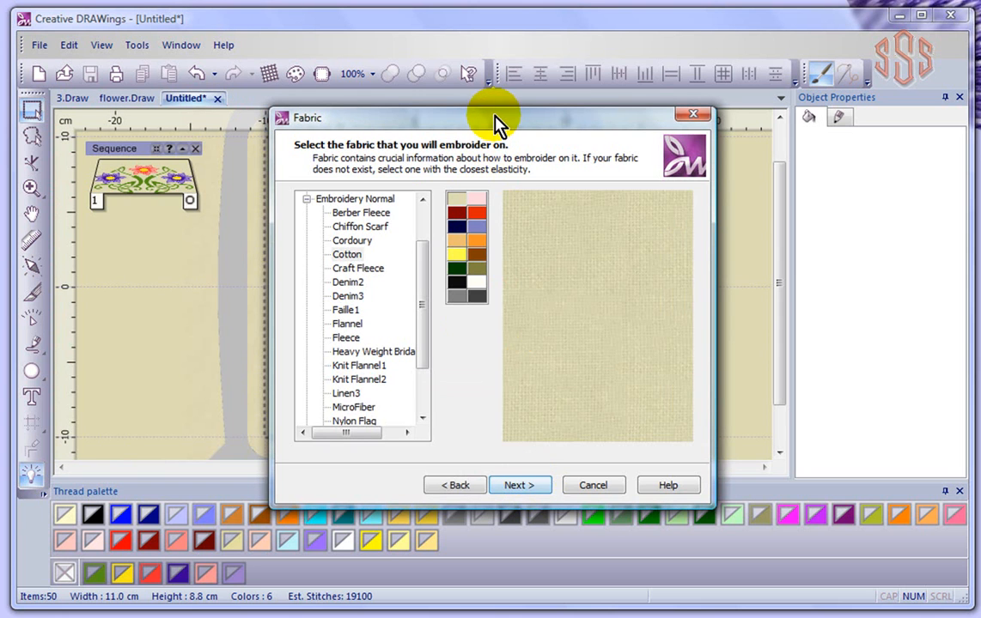
- Uncover the design behind the Fabric dialog, choose Cotton as the fabric, and continue to the color reduction
{"action": "left_click_drag", "start_coordinate": [495, 124], "coordinate": [747, 98]}
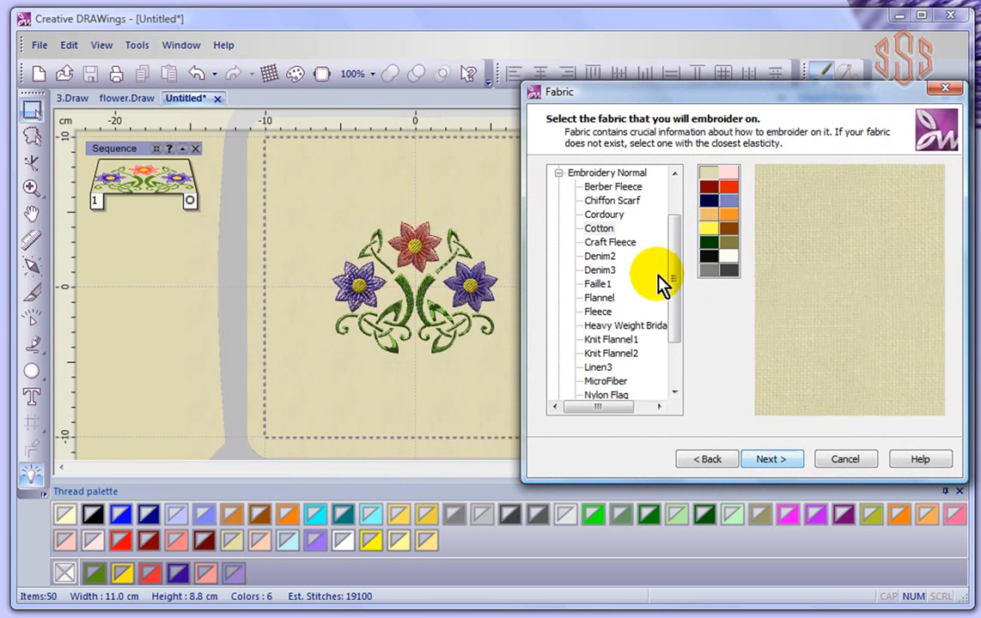
{"action": "left_click", "coordinate": [599, 228]}
{"action": "left_click", "coordinate": [777, 463]}
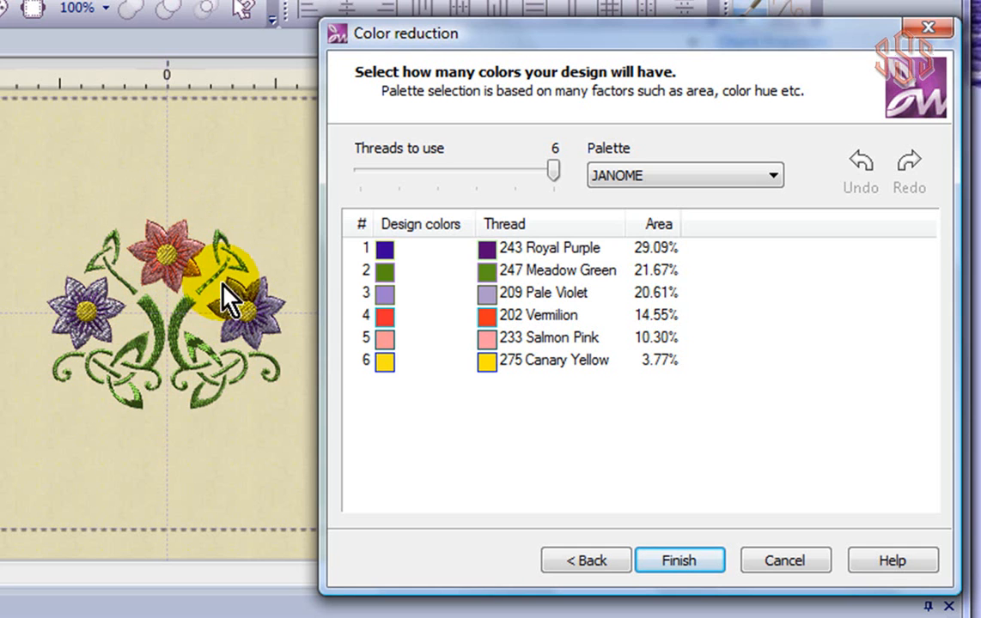
- Try merging the salmon pink design color into the Pale Violet thread and the red one into Royal Purple
{"action": "mouse_move", "coordinate": [382, 336]}
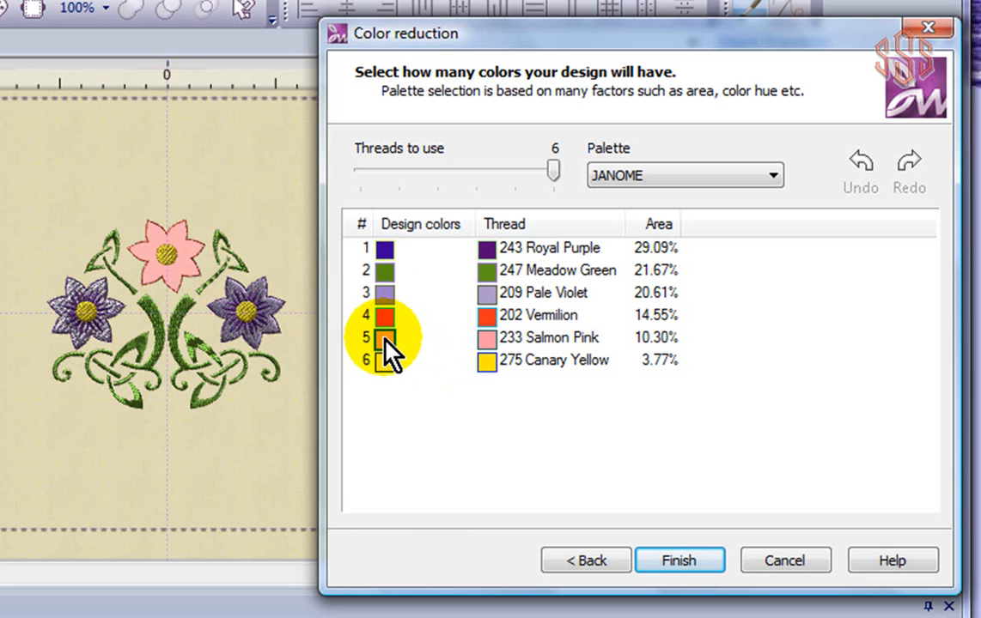
{"action": "mouse_move", "coordinate": [385, 295]}
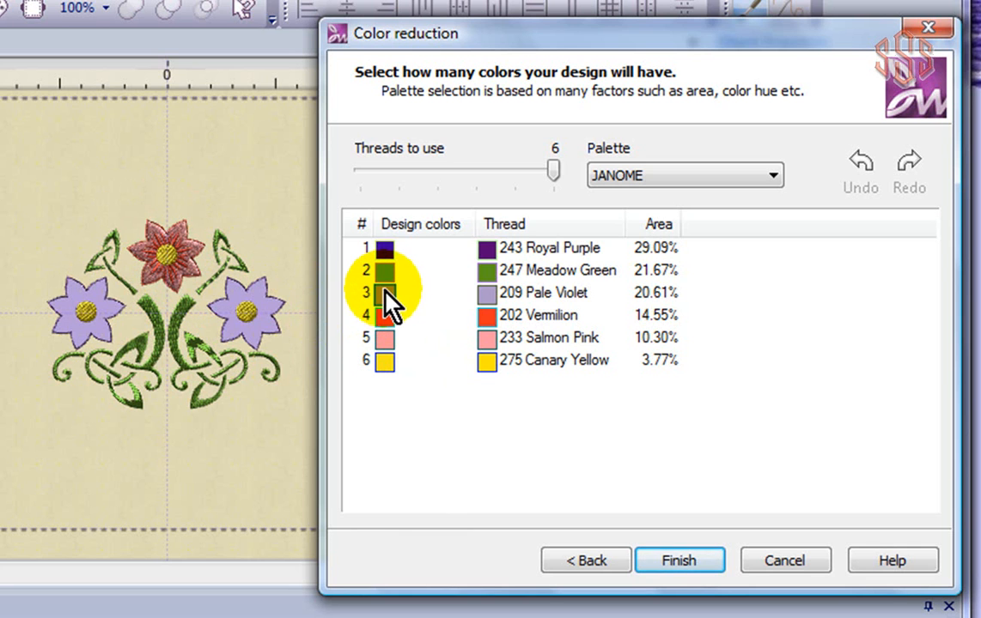
{"action": "left_click", "coordinate": [384, 341]}
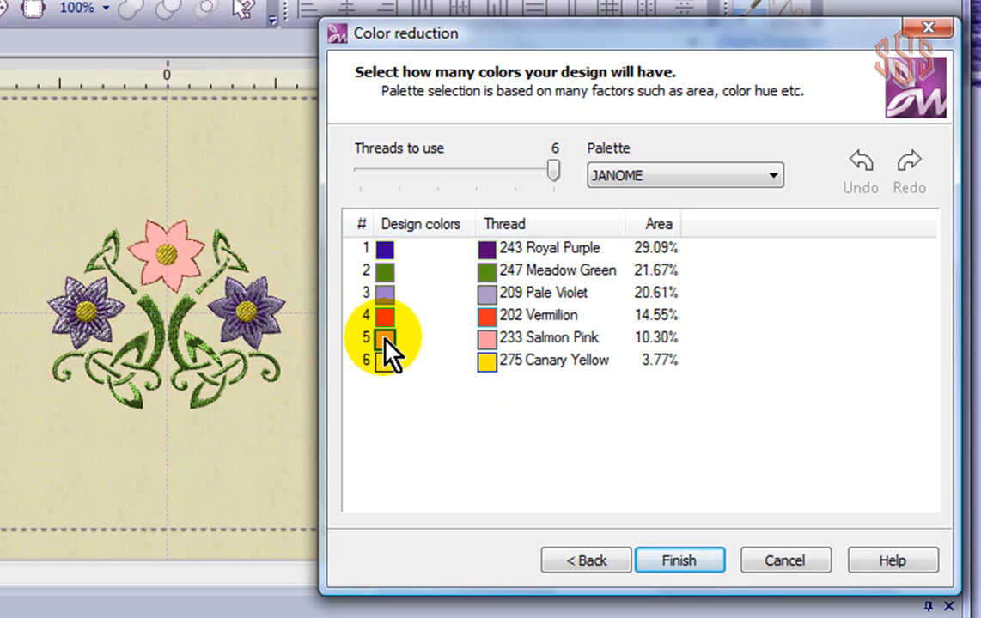
{"action": "left_click_drag", "start_coordinate": [384, 337], "coordinate": [405, 293]}
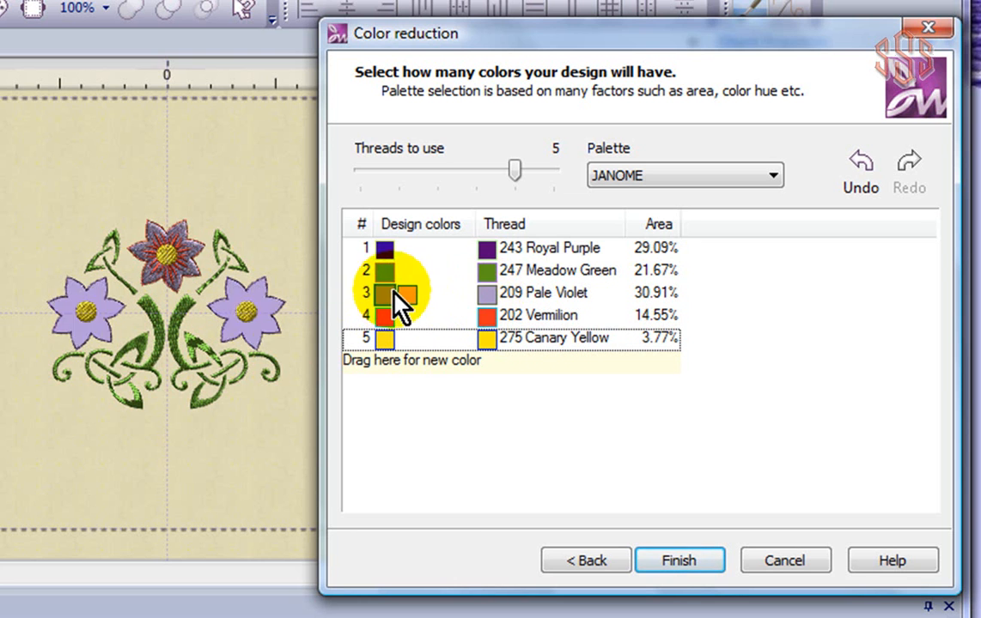
{"action": "left_click_drag", "start_coordinate": [409, 303], "coordinate": [411, 305]}
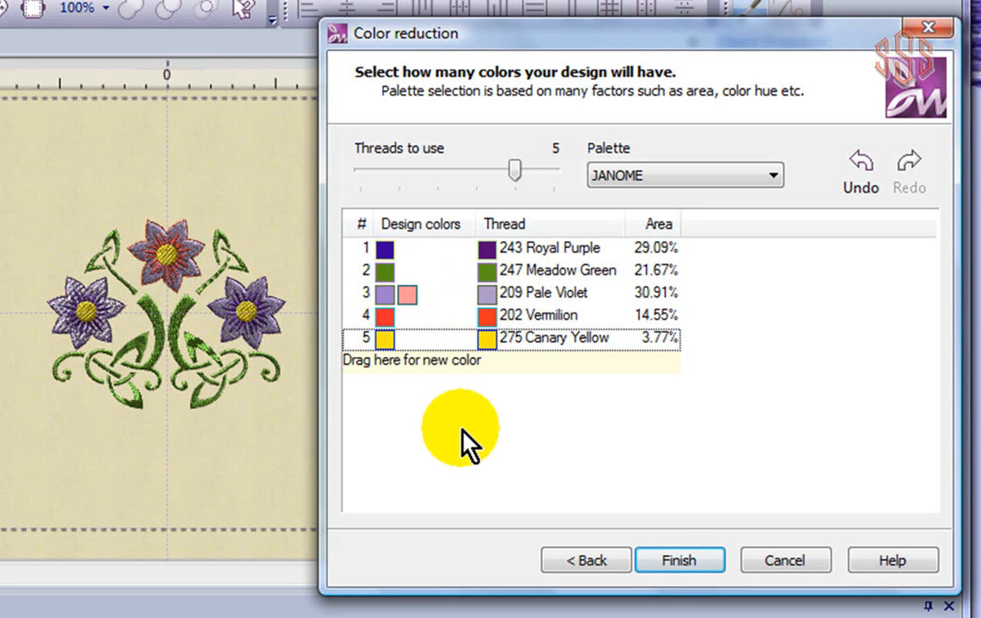
{"action": "left_click", "coordinate": [384, 320]}
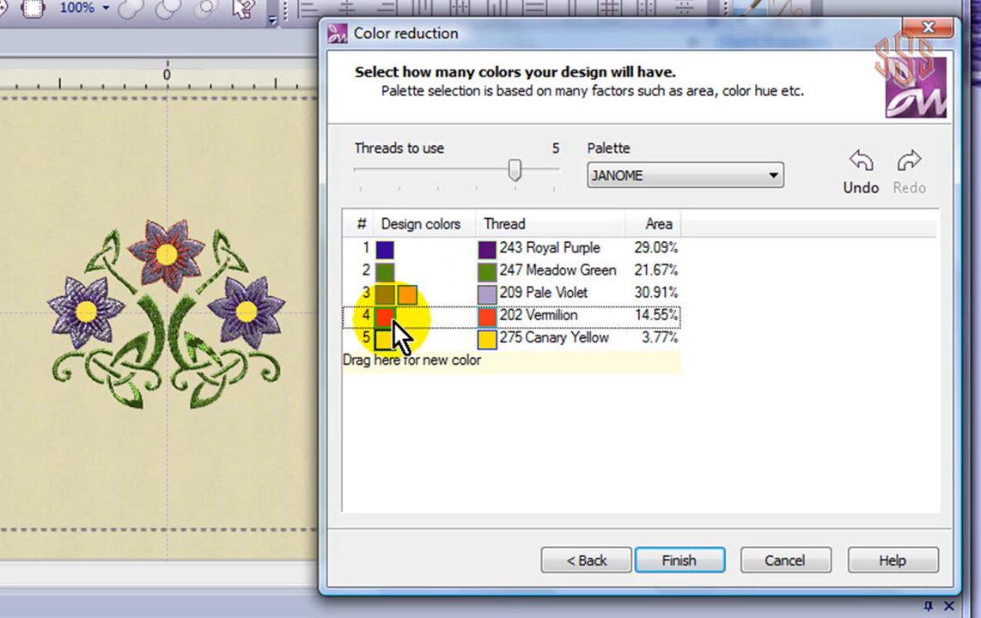
{"action": "left_click_drag", "start_coordinate": [387, 320], "coordinate": [409, 251]}
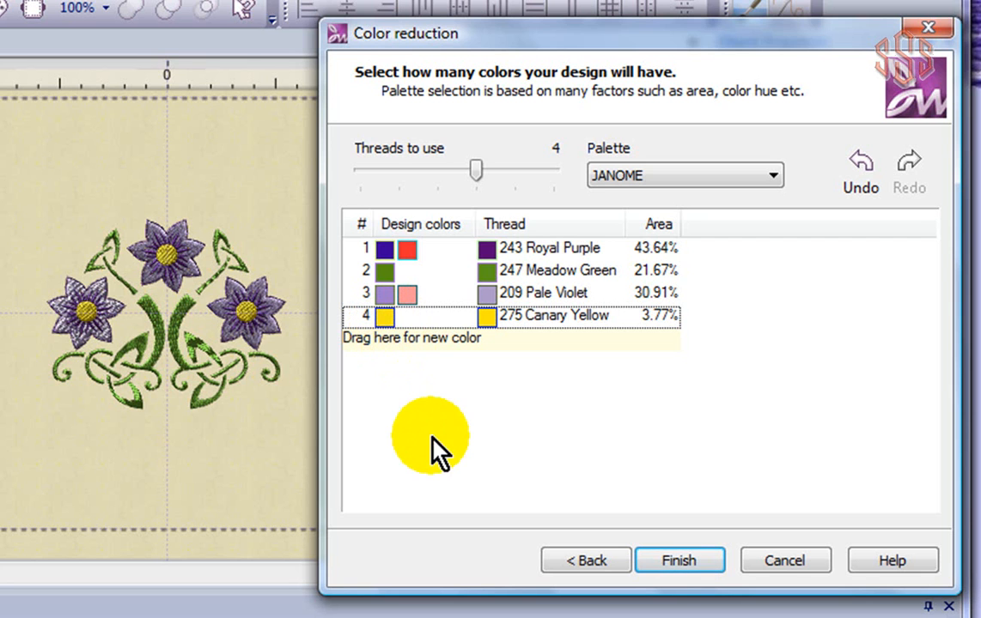
- Restore the thread count to 6, try an automatic reduction to 4 threads, and return to 6 threads
{"action": "left_click_drag", "start_coordinate": [477, 172], "coordinate": [545, 168]}
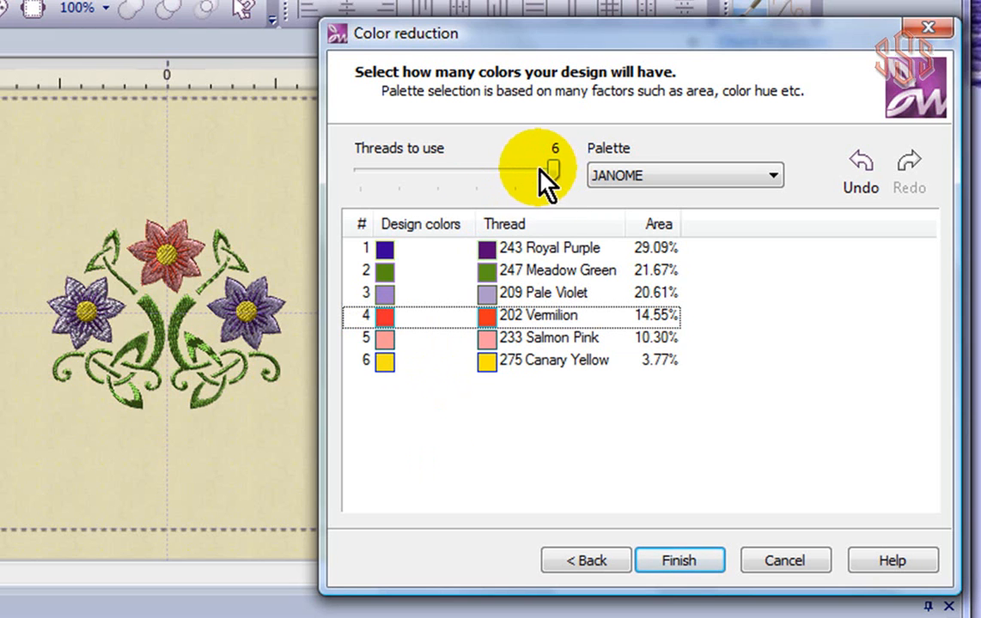
{"action": "left_click_drag", "start_coordinate": [554, 167], "coordinate": [494, 174]}
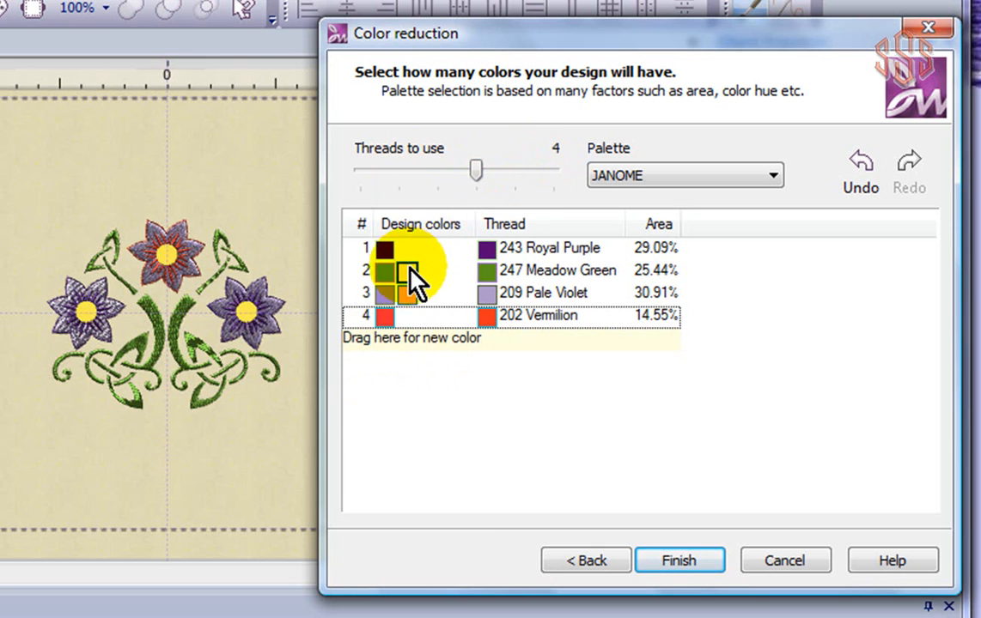
{"action": "left_click_drag", "start_coordinate": [475, 170], "coordinate": [554, 172]}
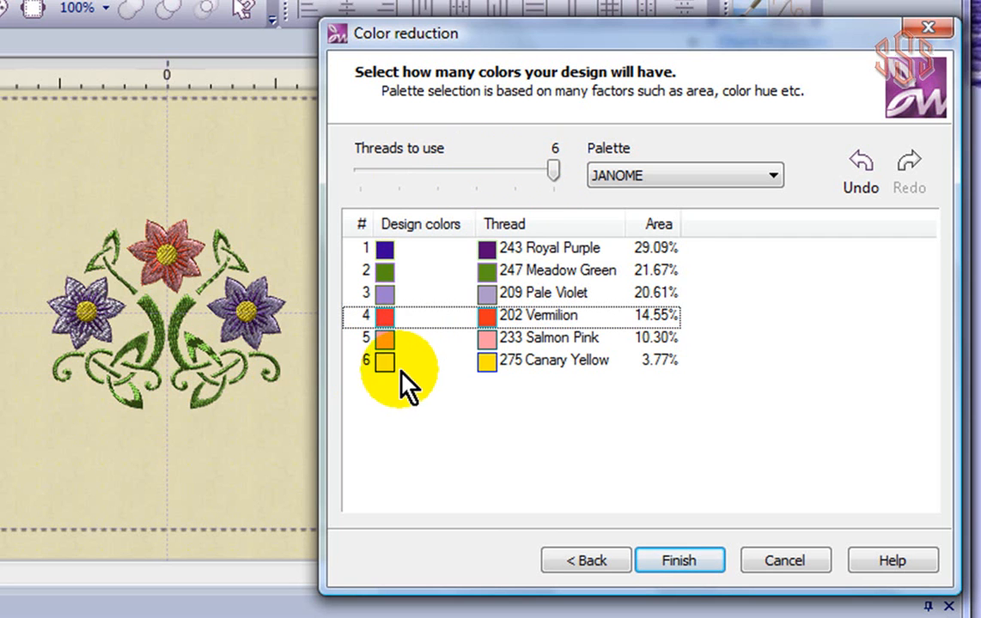
- Merge the salmon pink design color into Pale Violet and the red one into Royal Purple, and finish the wizard
{"action": "left_click", "coordinate": [389, 337]}
{"action": "left_click_drag", "start_coordinate": [405, 298], "coordinate": [403, 295]}
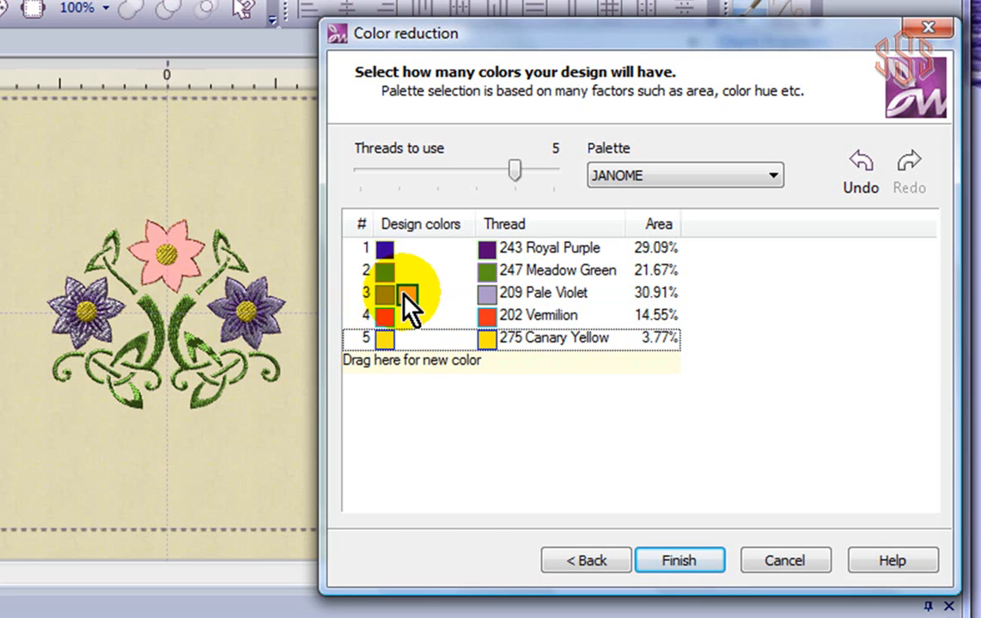
{"action": "left_click_drag", "start_coordinate": [385, 318], "coordinate": [403, 247]}
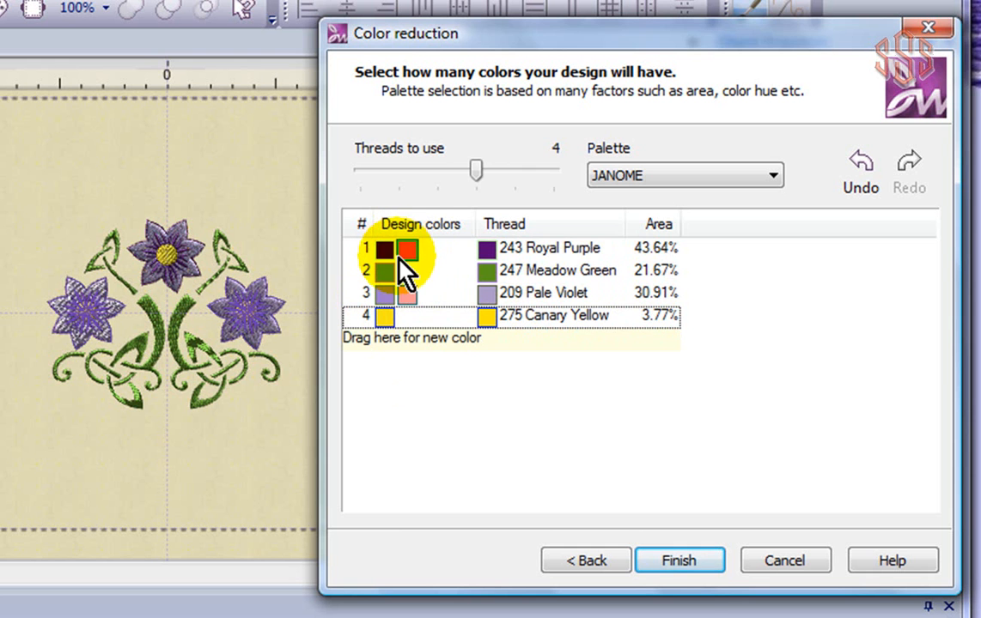
{"action": "left_click", "coordinate": [682, 563]}
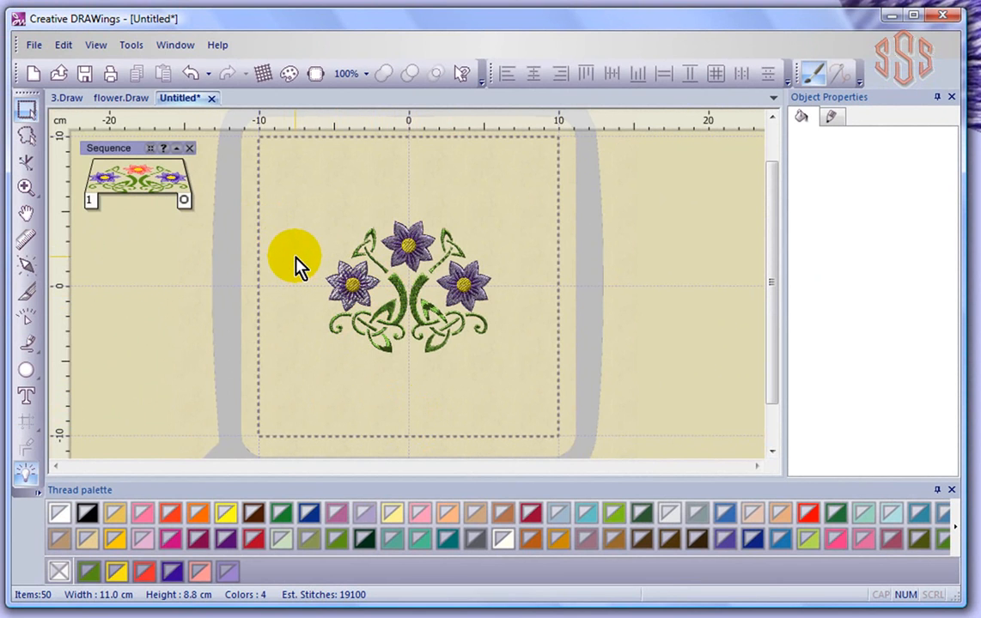
- Save the recolored design as flower2.Draw in the "more designs" folder as a DRAWings file
{"action": "scroll", "coordinate": [295, 265], "scroll_direction": "up", "scroll_amount": 3}
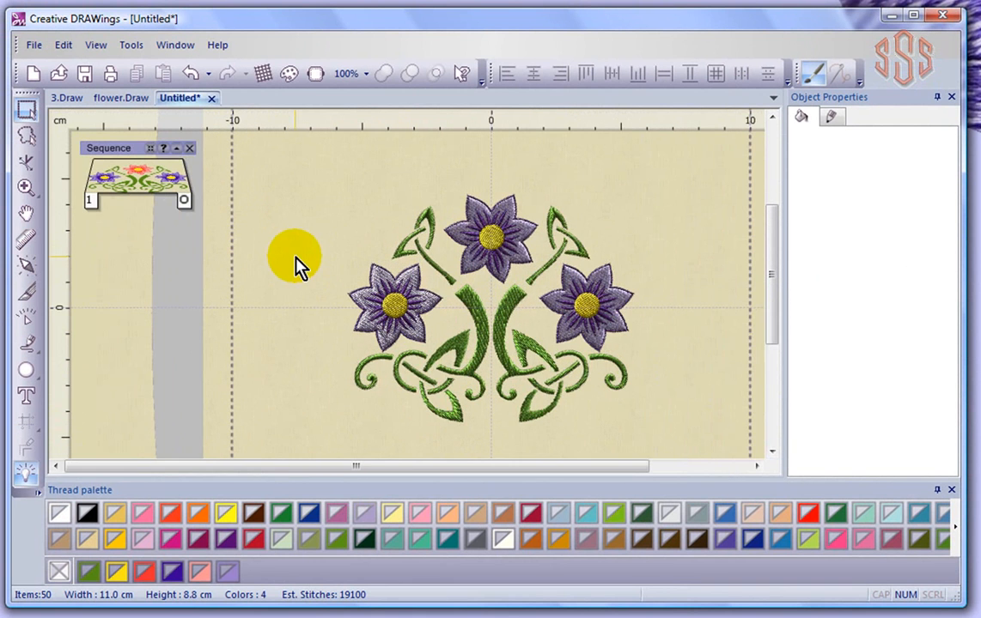
{"action": "left_click_drag", "start_coordinate": [545, 468], "coordinate": [586, 468]}
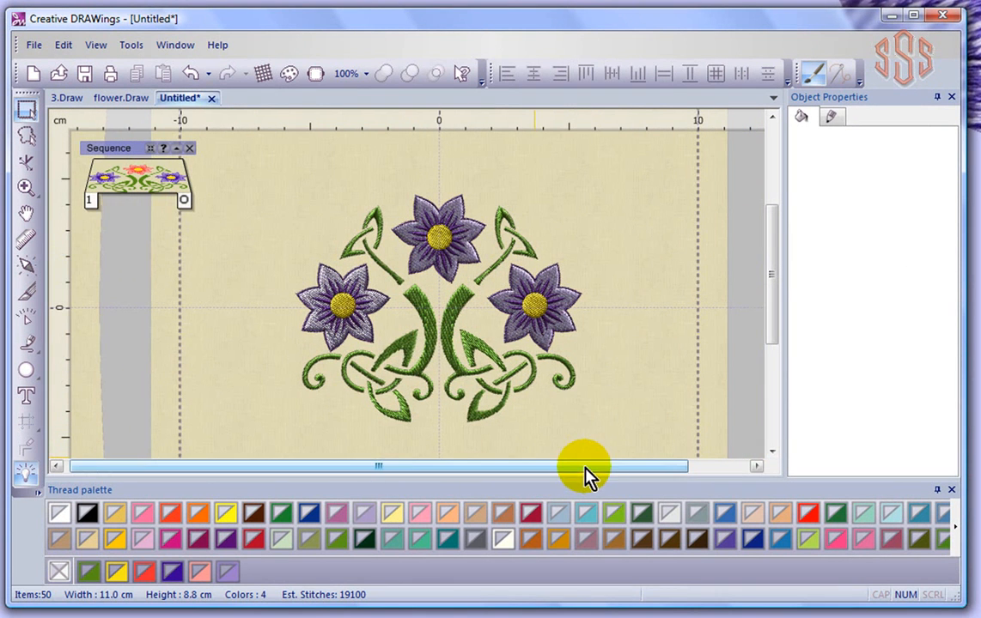
{"action": "scroll", "coordinate": [622, 327], "scroll_direction": "up", "scroll_amount": 1}
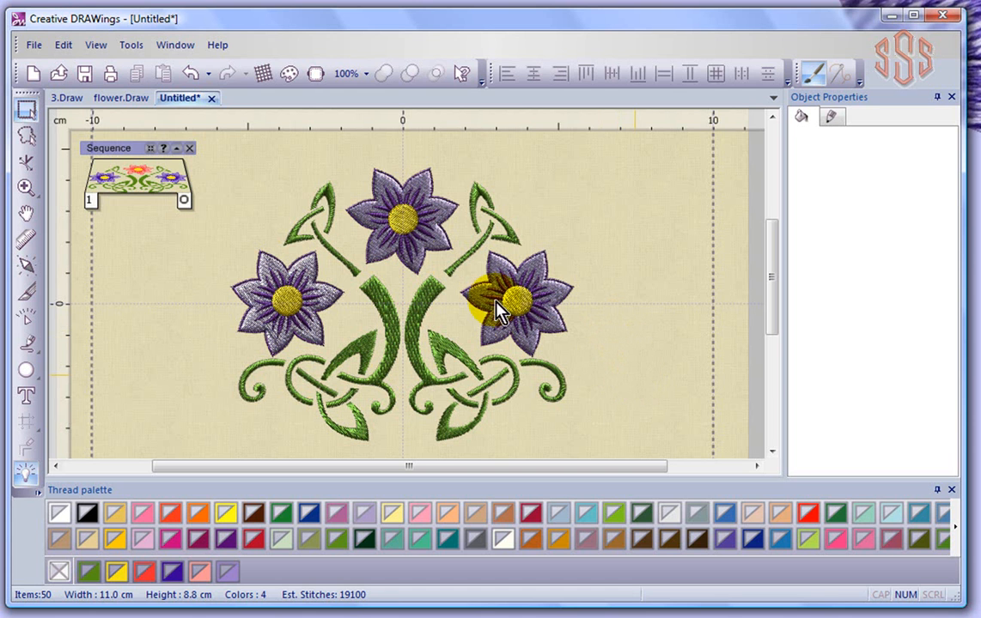
{"action": "left_click", "coordinate": [33, 44]}
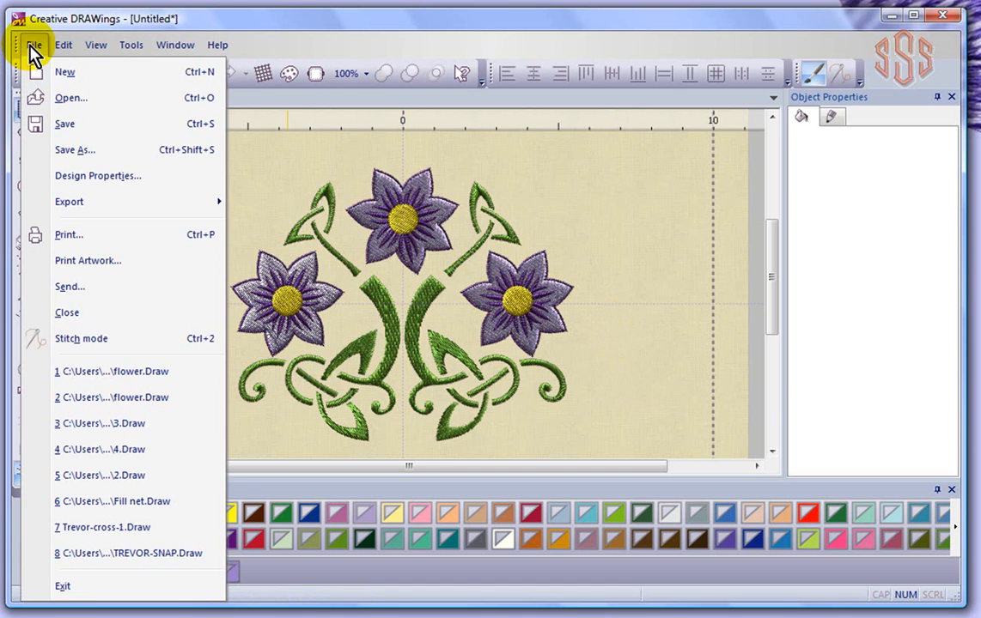
{"action": "left_click", "coordinate": [86, 151]}
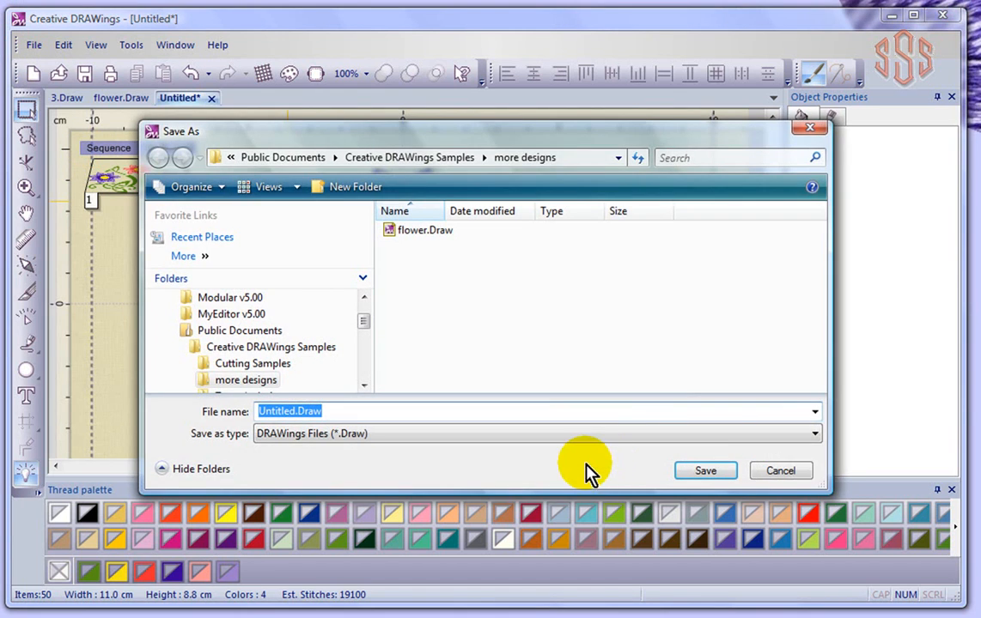
{"action": "left_click", "coordinate": [295, 412]}
{"action": "key", "text": "BackSpace"}
{"action": "key", "text": "BackSpace"}
{"action": "key", "text": "BackSpace"}
{"action": "key", "text": "BackSpace"}
{"action": "key", "text": "BackSpace"}
{"action": "key", "text": "BackSpace"}
{"action": "key", "text": "BackSpace"}
{"action": "key", "text": "BackSpace"}
{"action": "type", "text": "flkower2"}
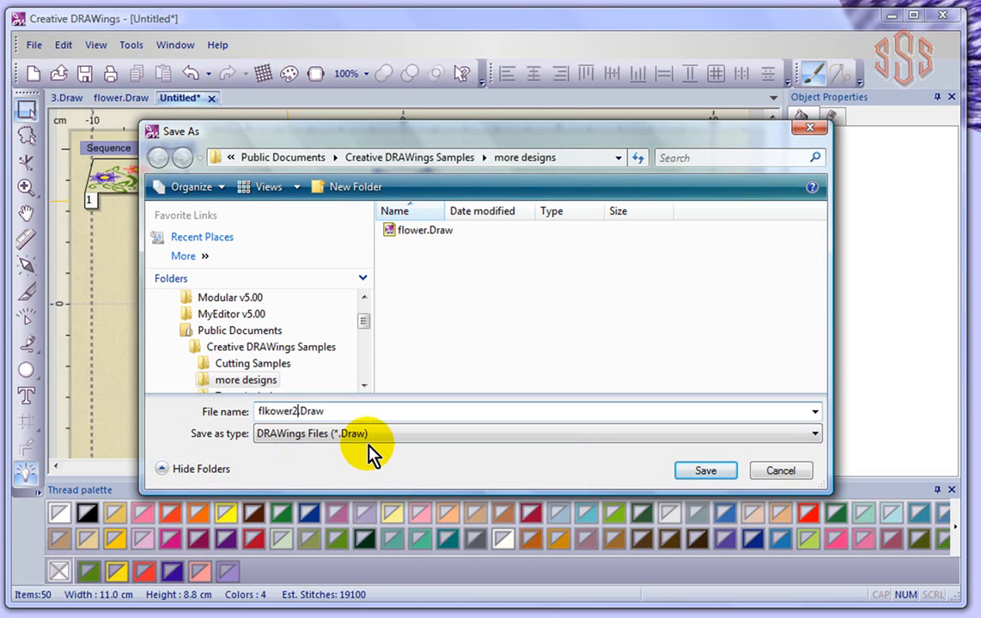
{"action": "left_click", "coordinate": [270, 414]}
{"action": "key", "text": "BackSpace"}
{"action": "key", "text": "BackSpace"}
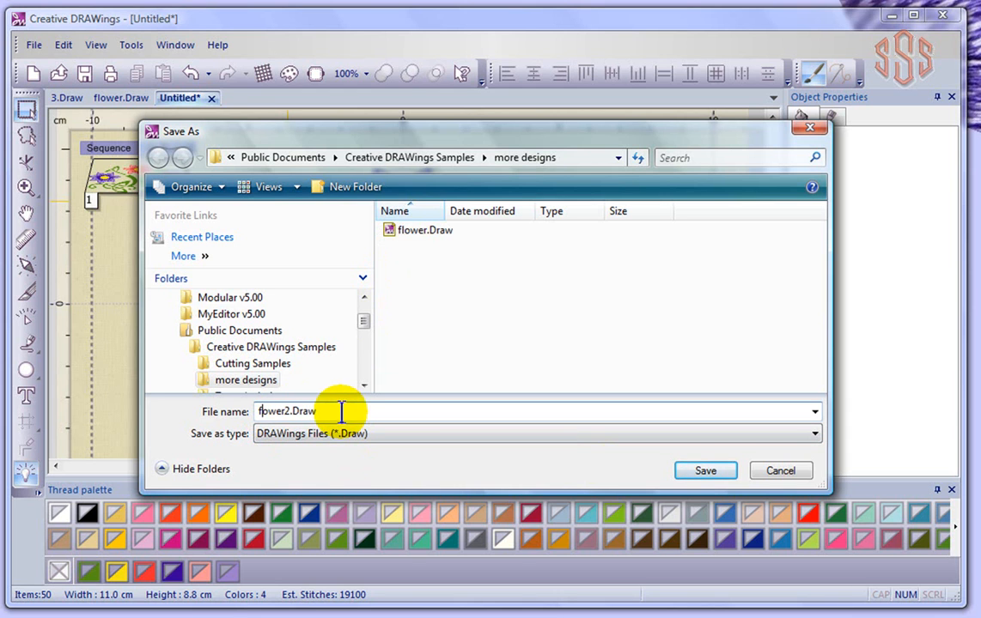
{"action": "type", "text": "l"}
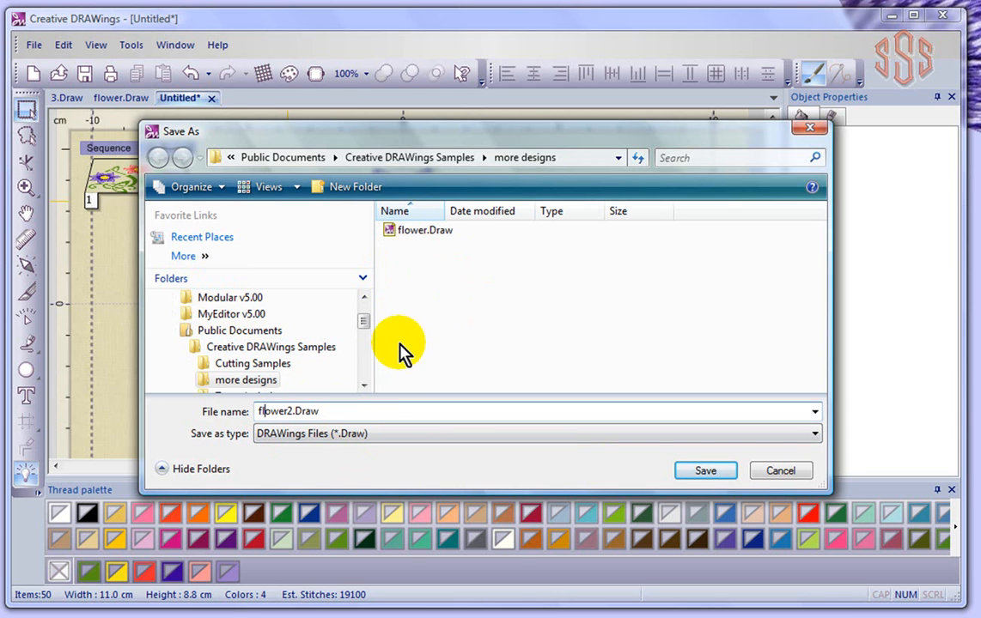
{"action": "left_click", "coordinate": [720, 475]}
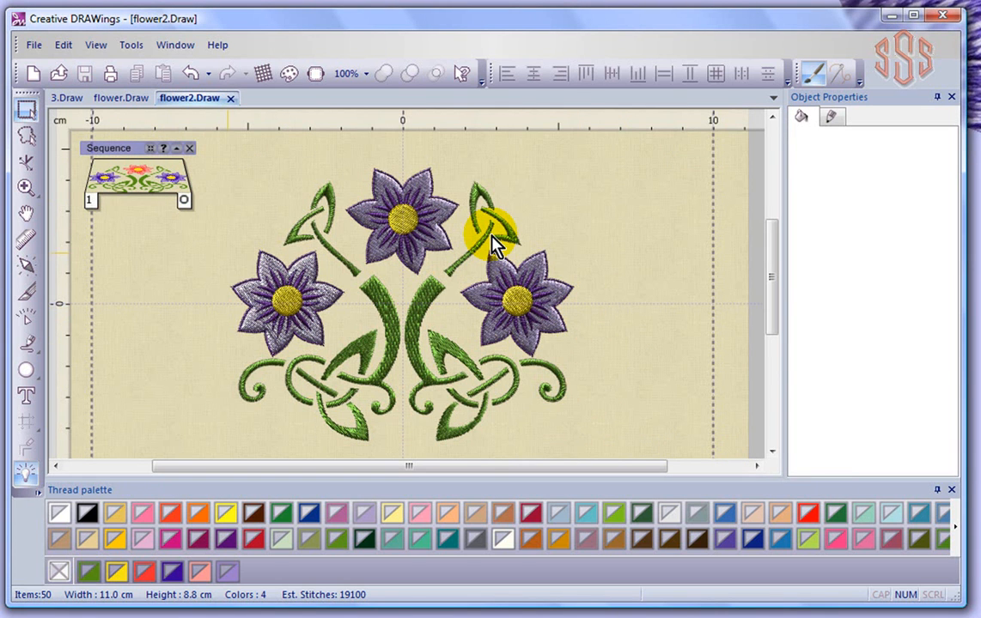
{"action": "left_click", "coordinate": [35, 45]}
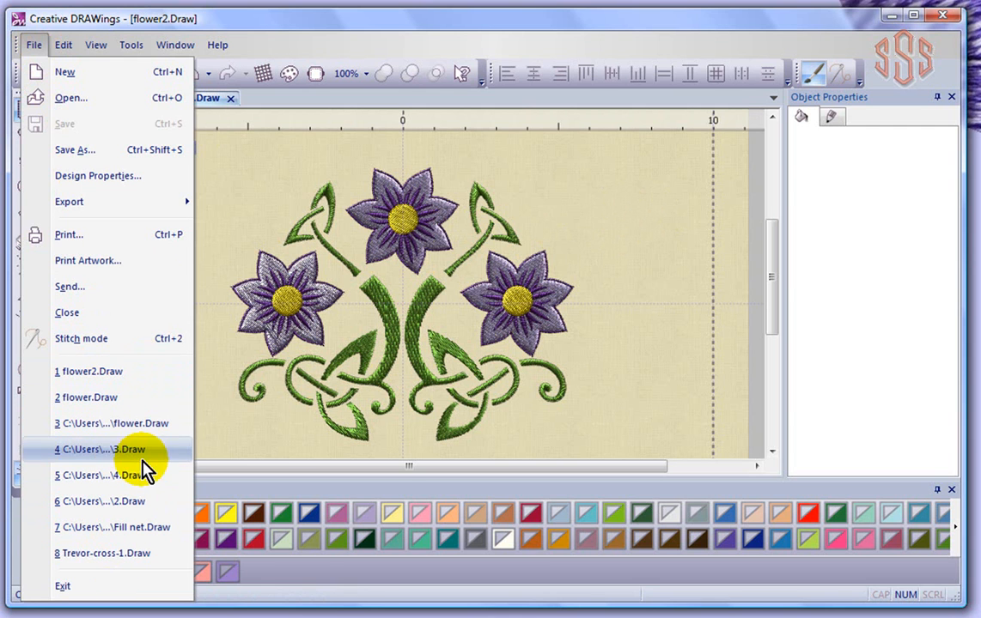
{"action": "left_click", "coordinate": [701, 24]}
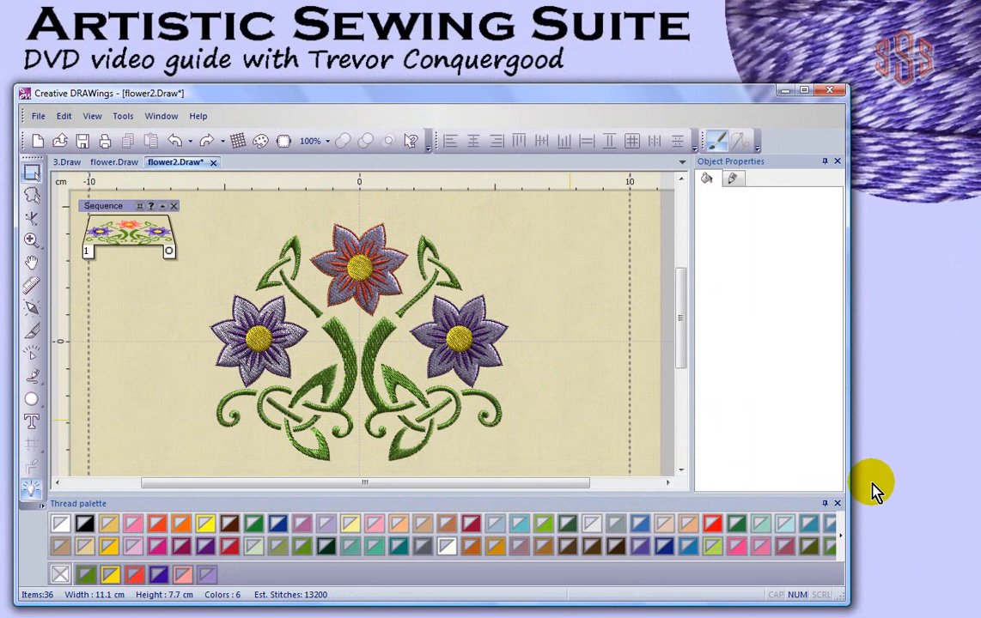
- Start a new design with an embroidery as the artwork source, and browse the Creative DRAWings Samples folder for its file
{"action": "left_click", "coordinate": [38, 146]}
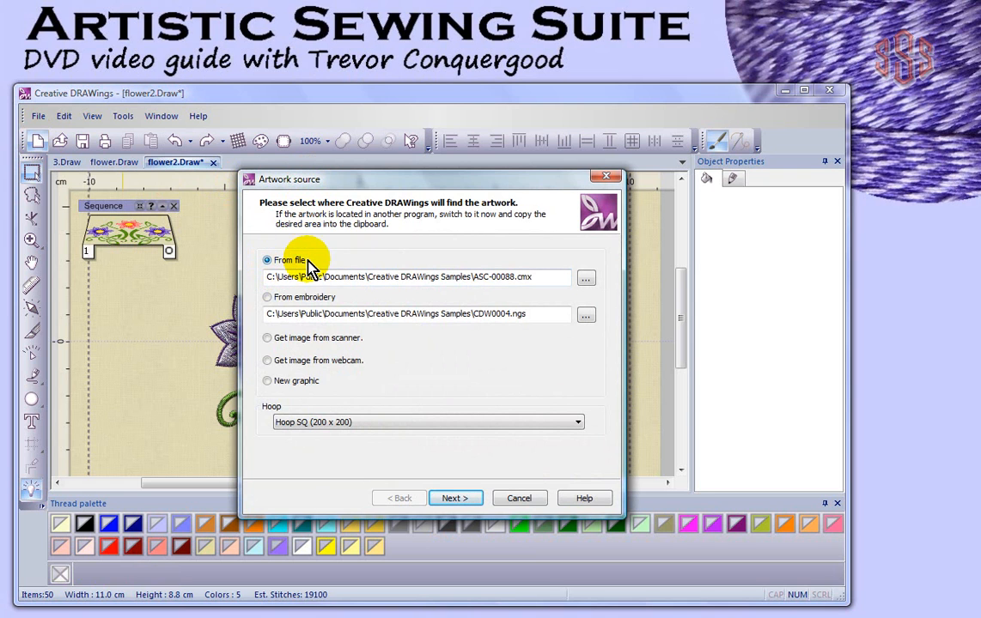
{"action": "left_click", "coordinate": [267, 297]}
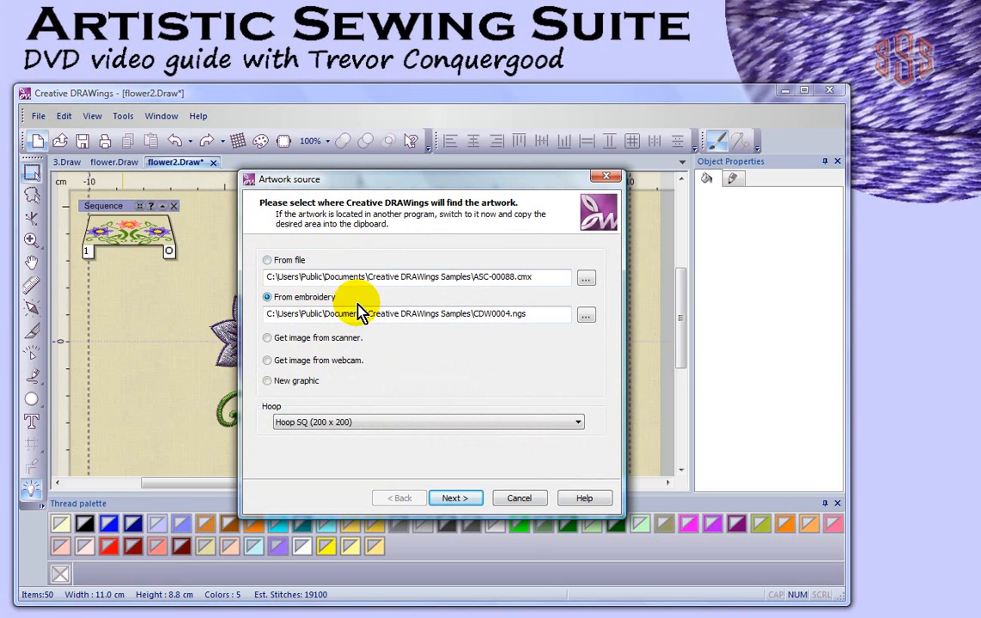
{"action": "left_click", "coordinate": [586, 317]}
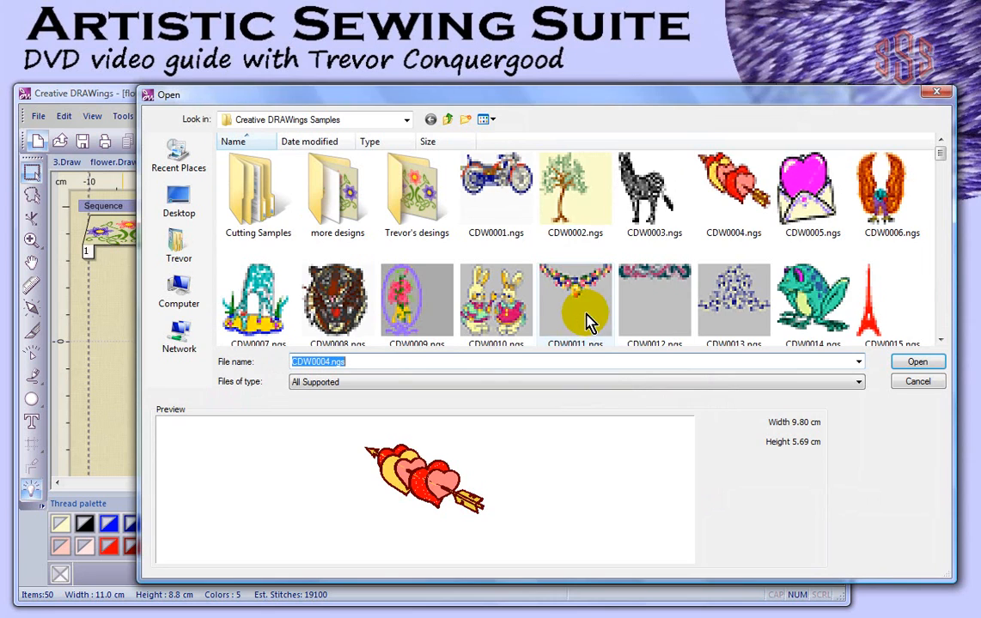
{"action": "left_click_drag", "start_coordinate": [588, 97], "coordinate": [465, 97]}
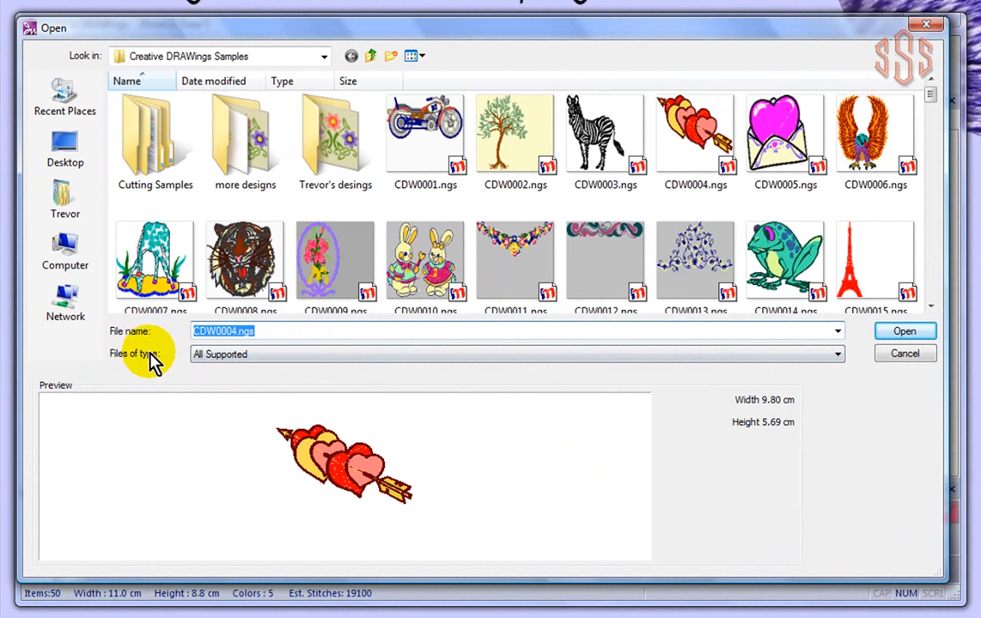
- Check the supported embroidery file types and preview the samples CDW0003.ngs, CDW0002.ngs and CDW0001.ngs
{"action": "left_click", "coordinate": [837, 354]}
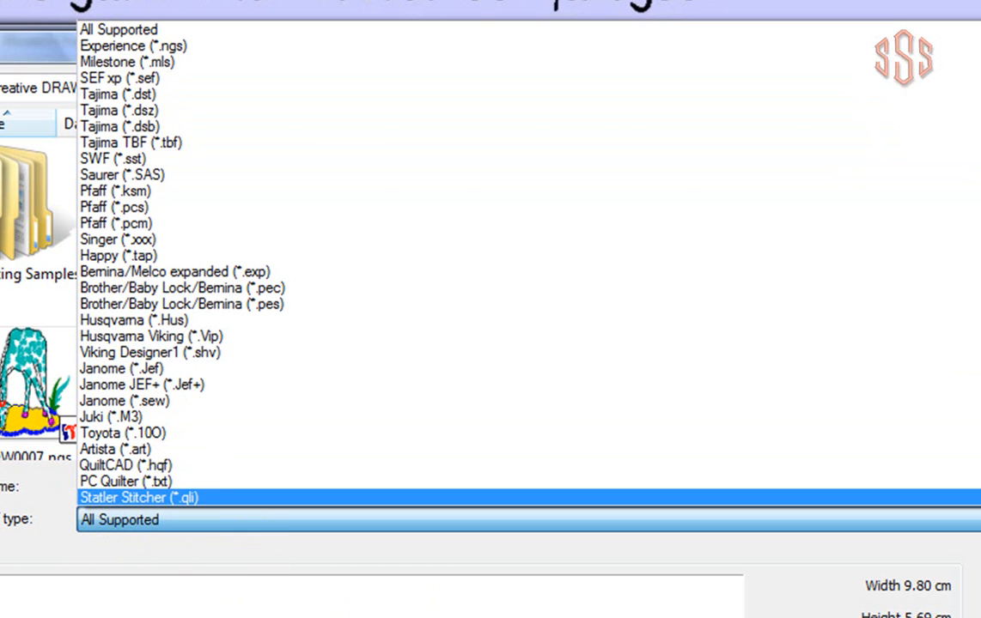
{"action": "left_click", "coordinate": [979, 520]}
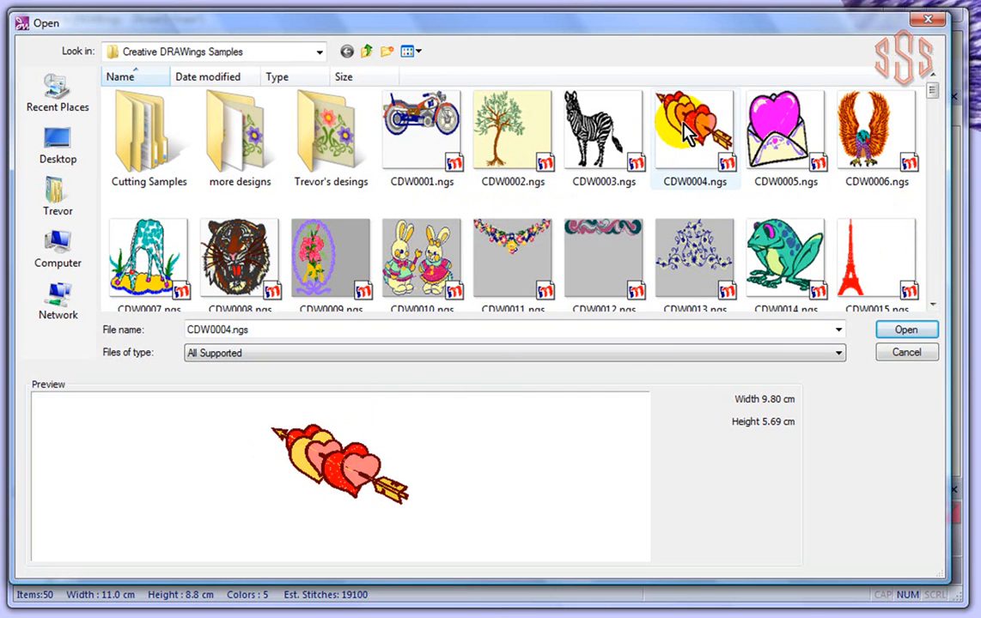
{"action": "left_click", "coordinate": [601, 127]}
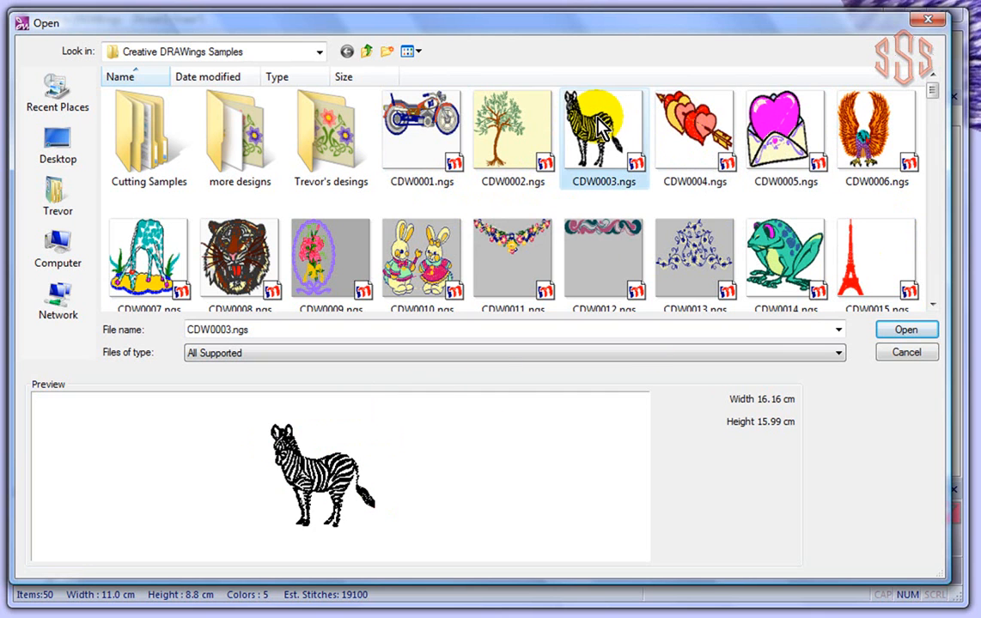
{"action": "left_click", "coordinate": [501, 129]}
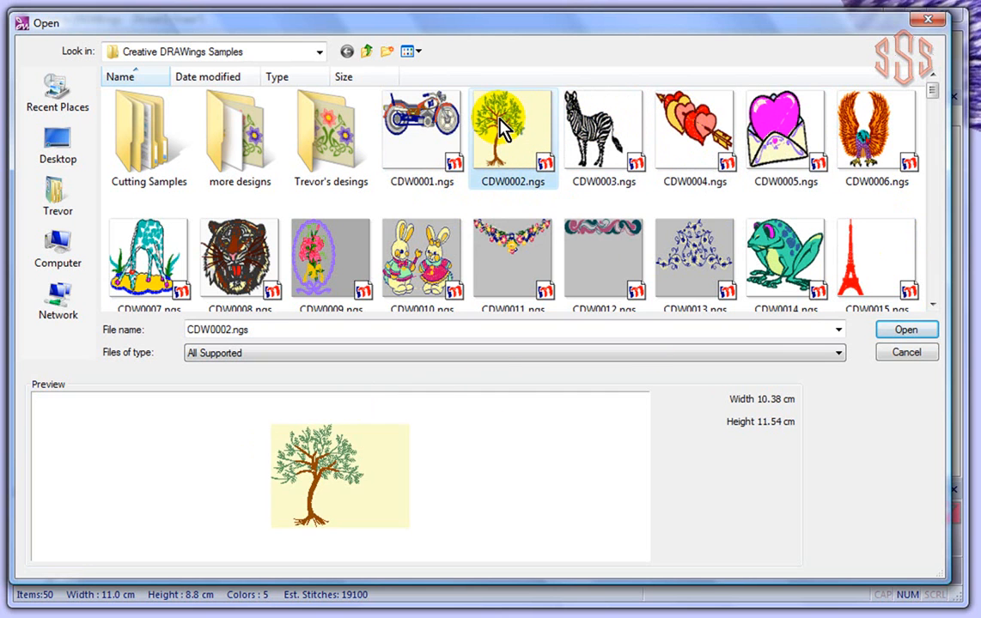
{"action": "left_click", "coordinate": [426, 131]}
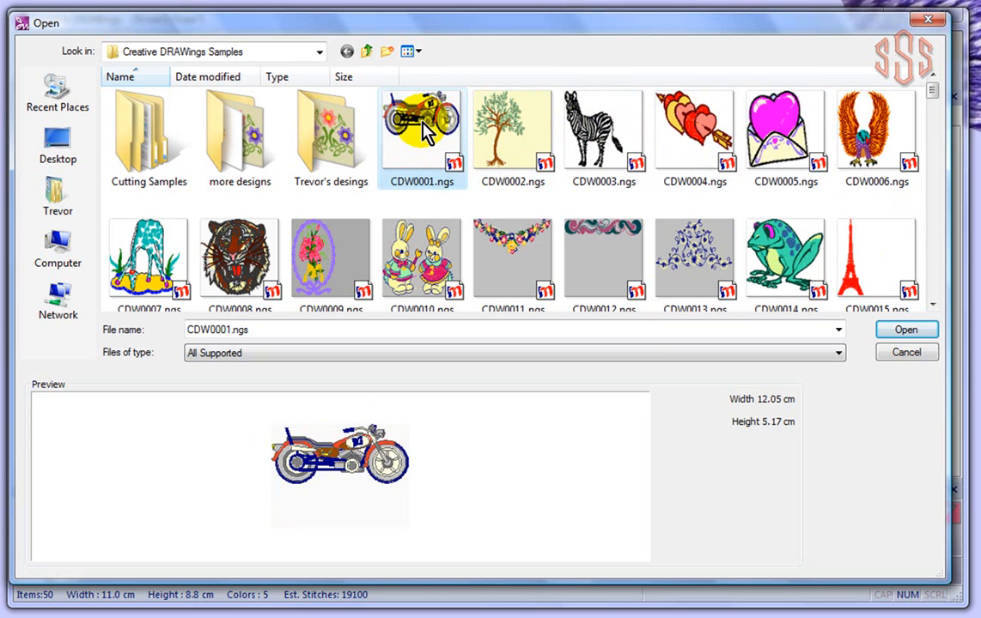
- Load CDW0004.ngs as the embroidery source and finish the wizard, keeping the preset hoop, fabric and five JANOME threads
{"action": "left_click", "coordinate": [700, 120]}
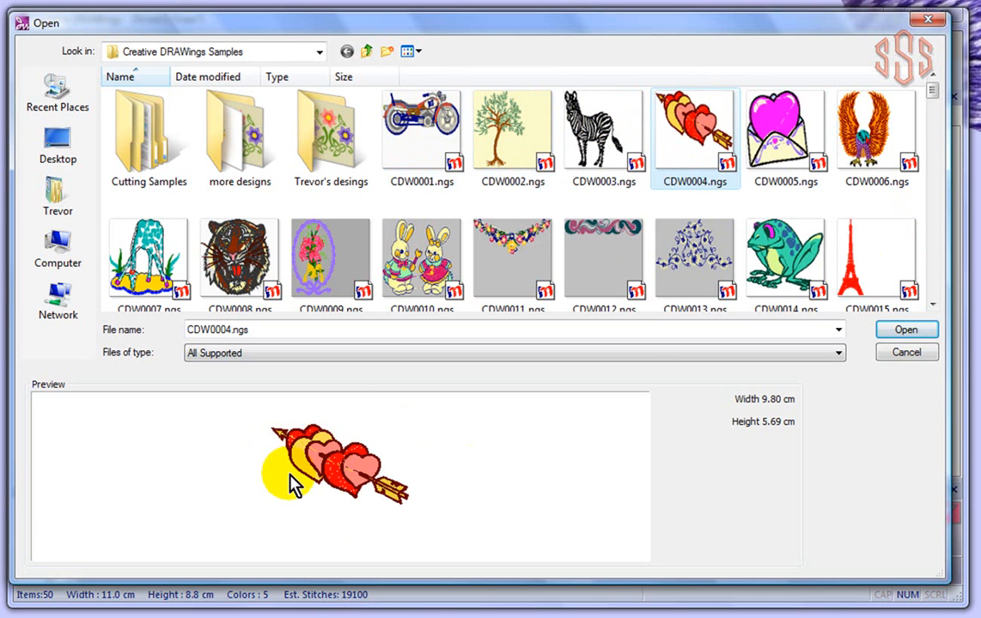
{"action": "left_click", "coordinate": [907, 333]}
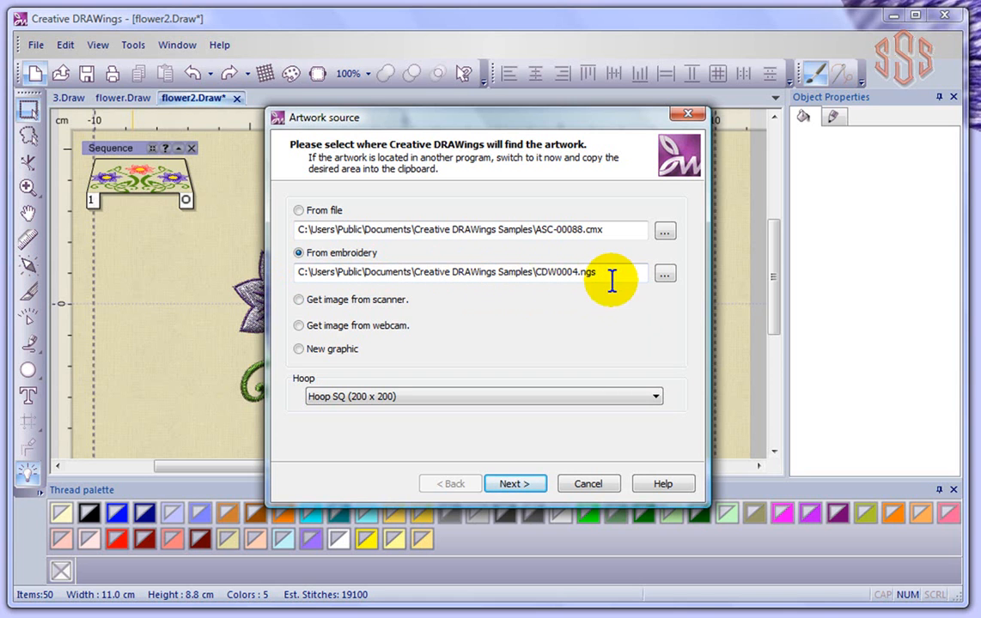
{"action": "left_click", "coordinate": [518, 484]}
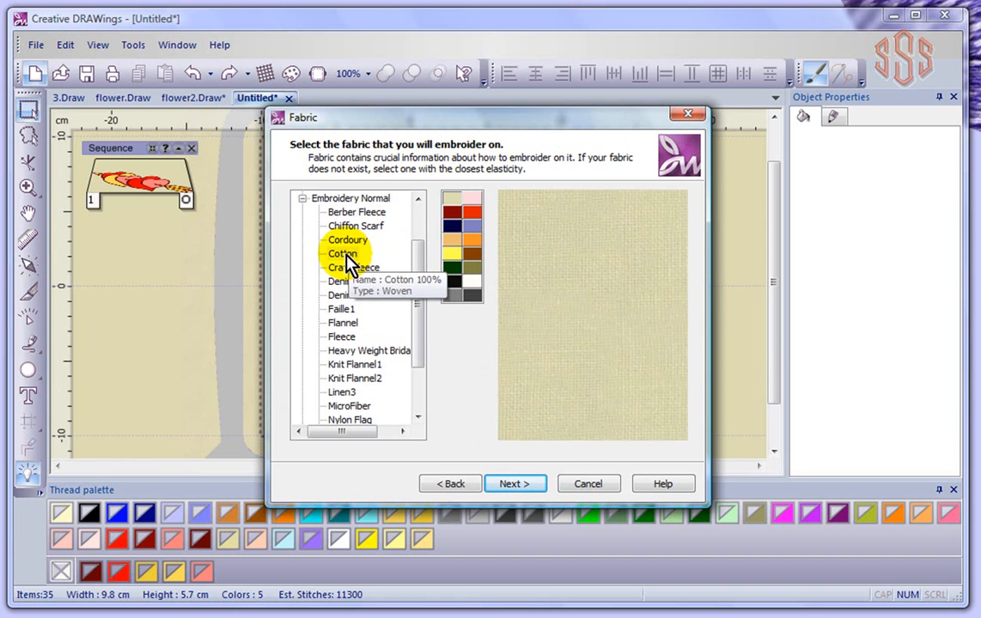
{"action": "left_click", "coordinate": [520, 484]}
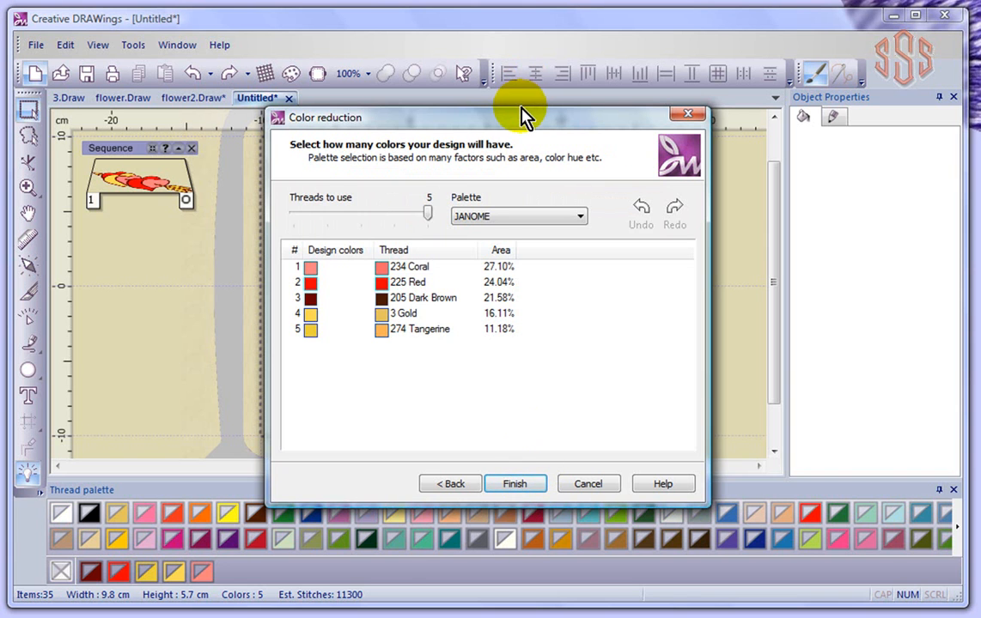
{"action": "left_click_drag", "start_coordinate": [466, 112], "coordinate": [718, 99]}
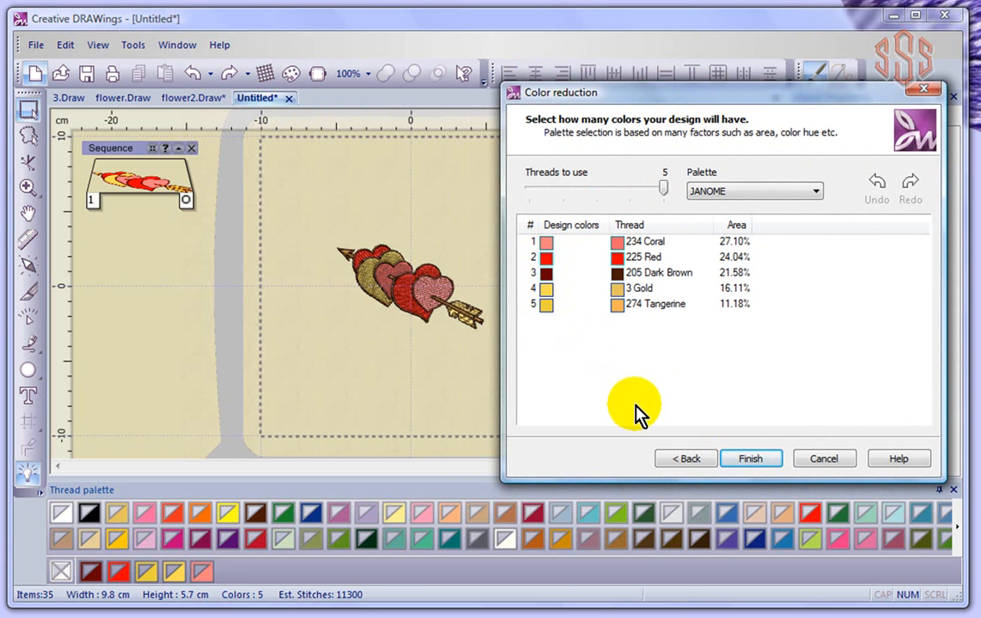
{"action": "left_click", "coordinate": [751, 461]}
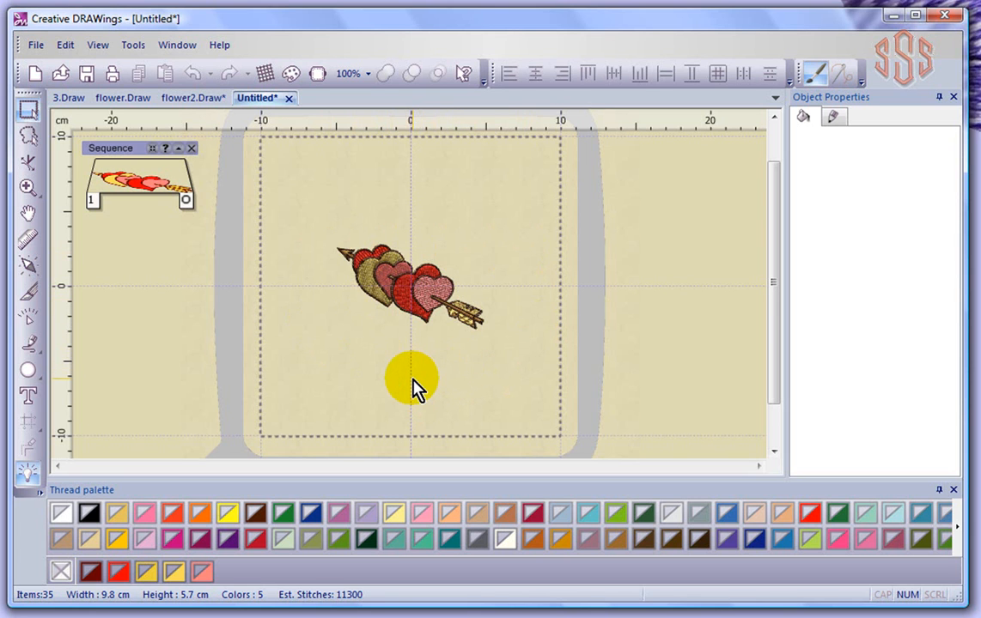
- Add the text "I Love You" just below the hearts design
{"action": "left_click", "coordinate": [29, 394]}
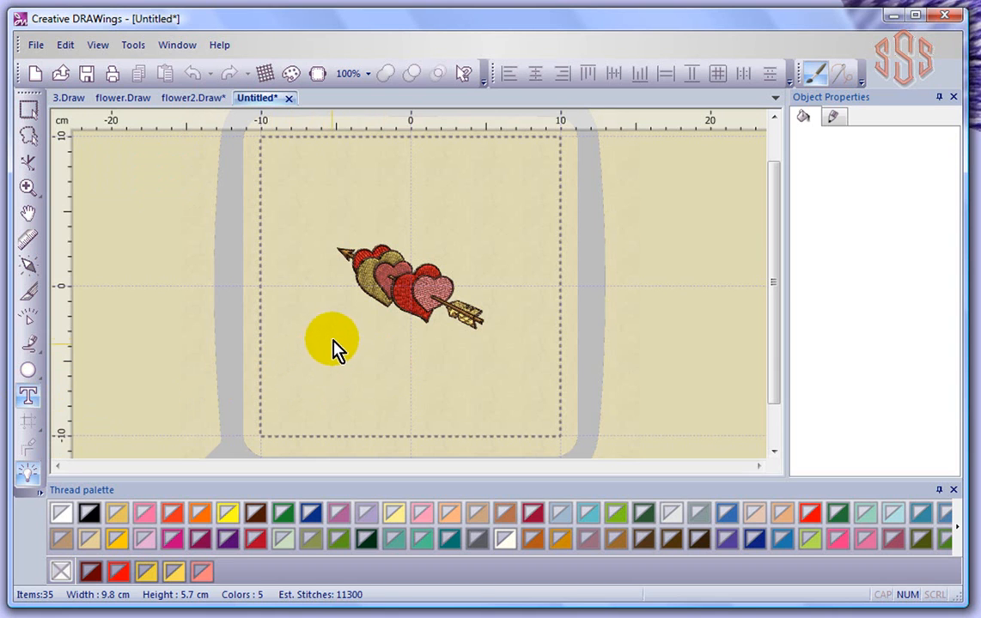
{"action": "left_click", "coordinate": [321, 370]}
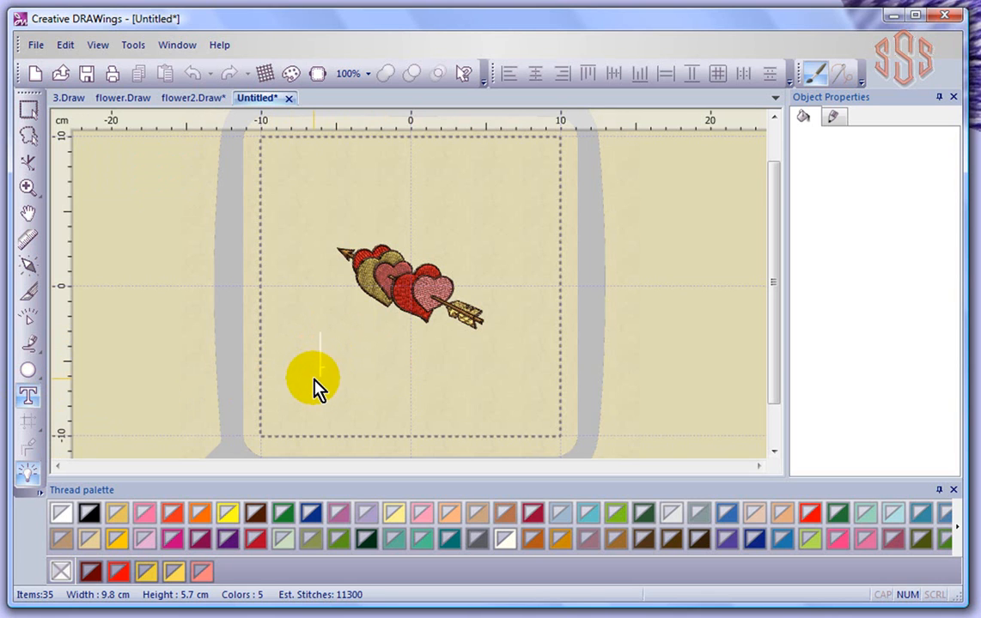
{"action": "type", "text": "I Love Yuo"}
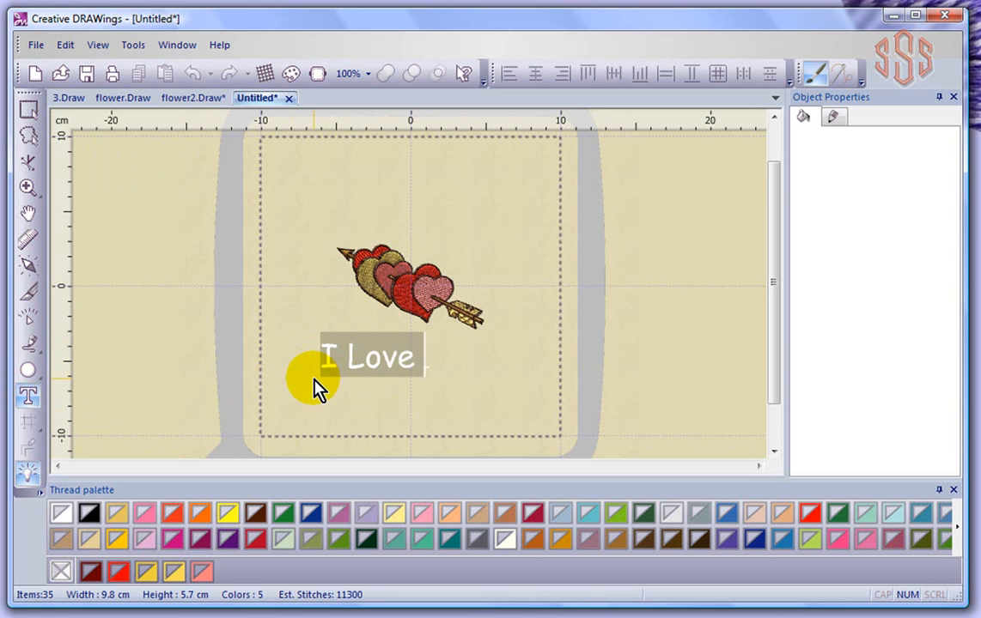
{"action": "key", "text": "BackSpace"}
{"action": "key", "text": "BackSpace"}
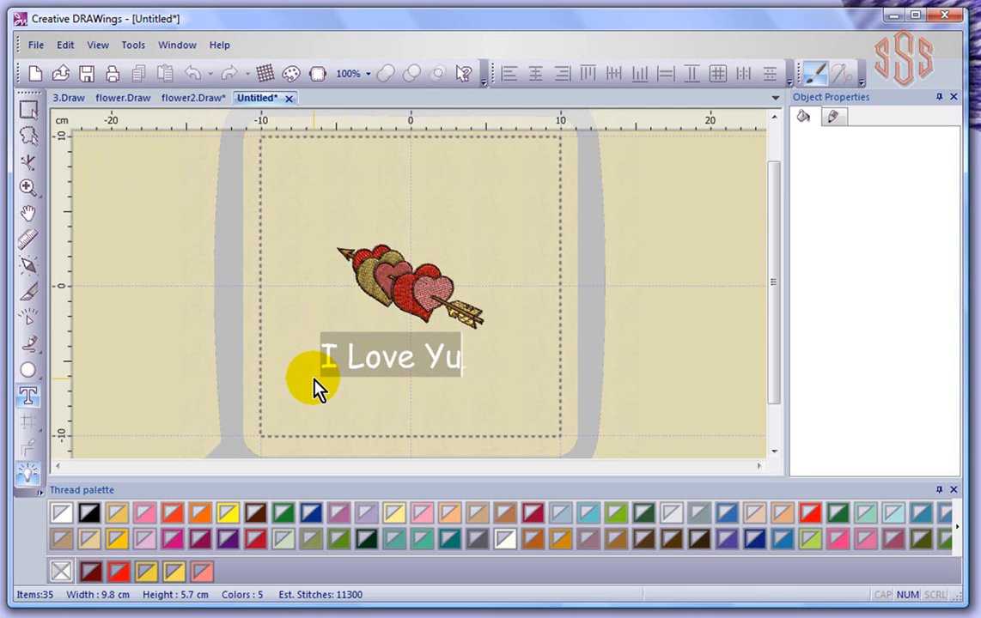
{"action": "type", "text": "ou"}
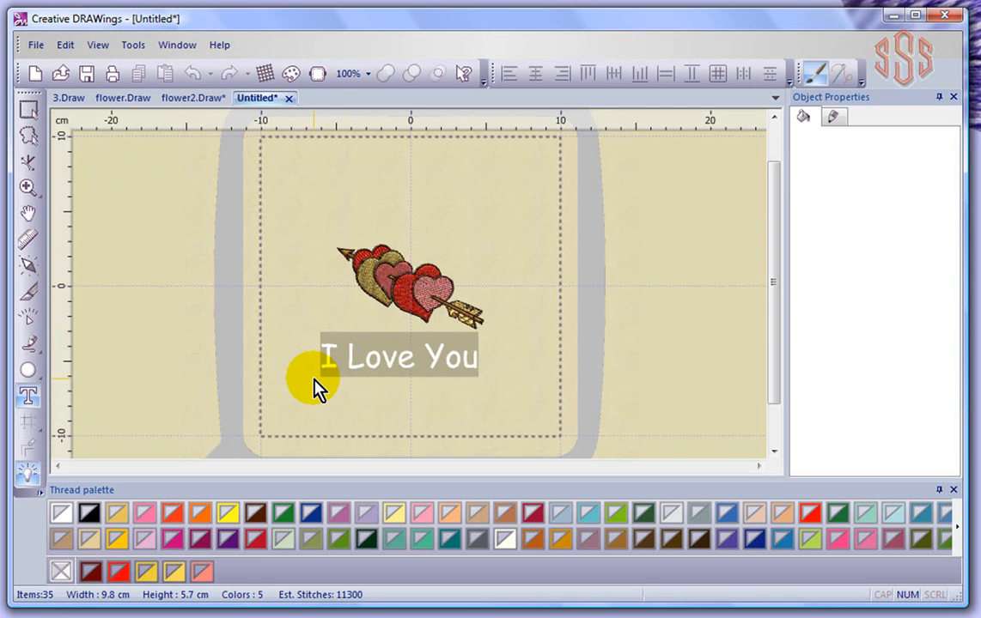
{"action": "right_click", "coordinate": [497, 374]}
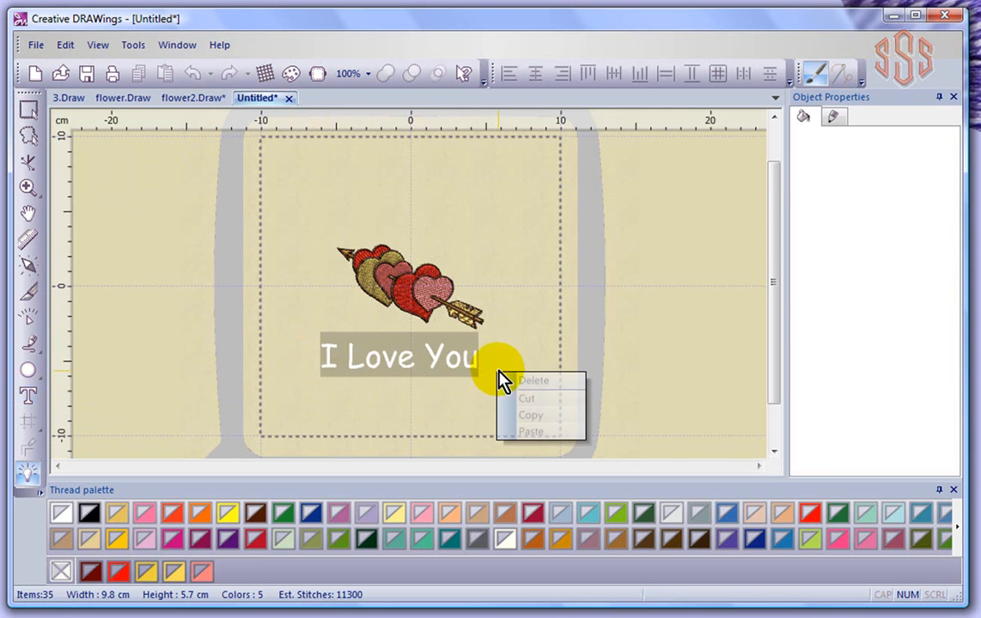
- Add a separate text "Mom" beneath the end of "I Love You"
{"action": "left_click", "coordinate": [433, 402]}
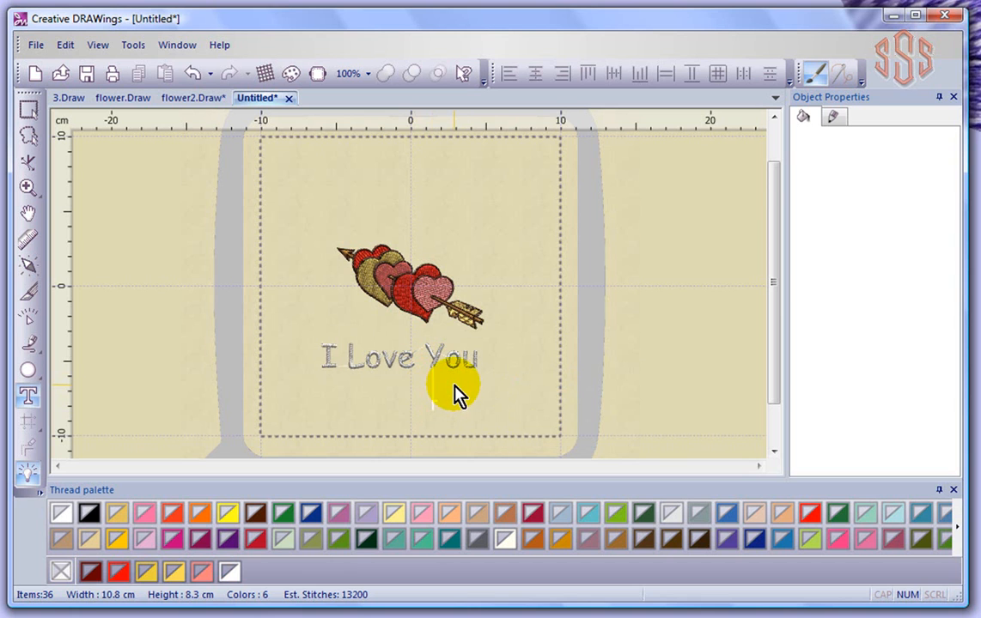
{"action": "type", "text": "Moomm"}
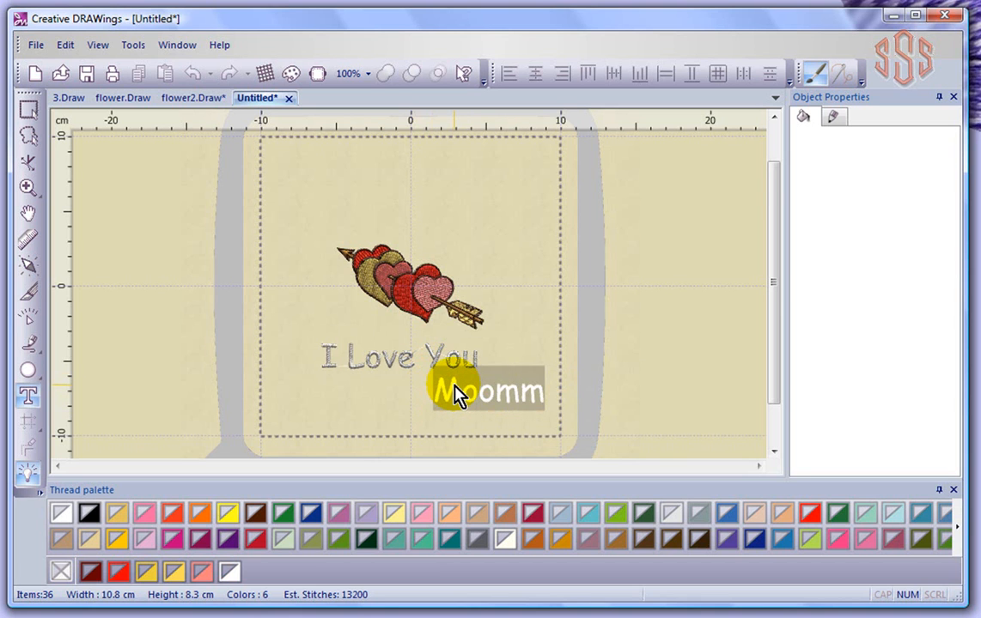
{"action": "key", "text": "BackSpace"}
{"action": "key", "text": "BackSpace"}
{"action": "key", "text": "BackSpace"}
{"action": "type", "text": "m"}
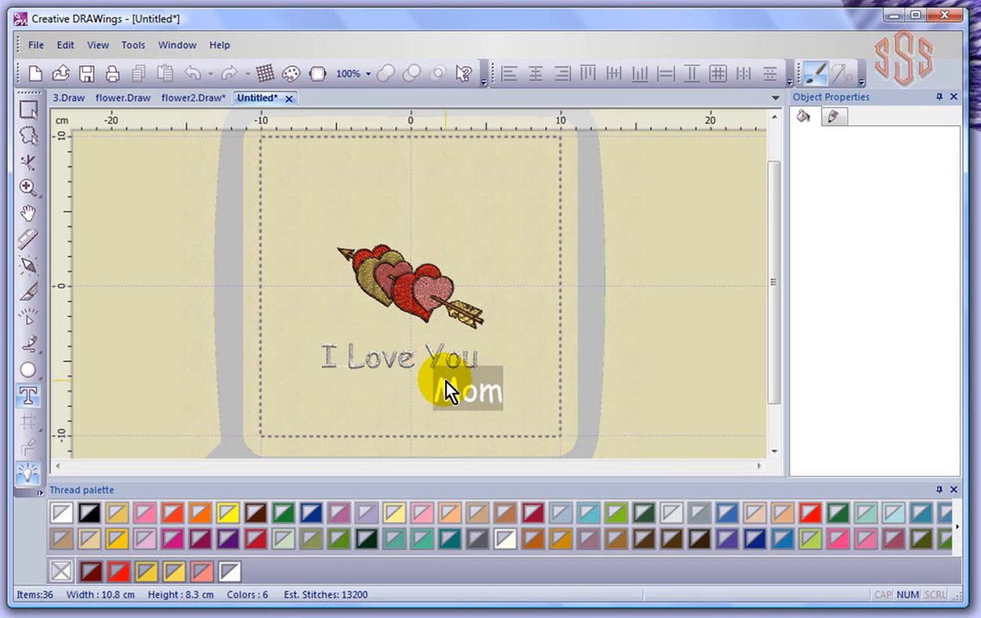
{"action": "left_click", "coordinate": [530, 367]}
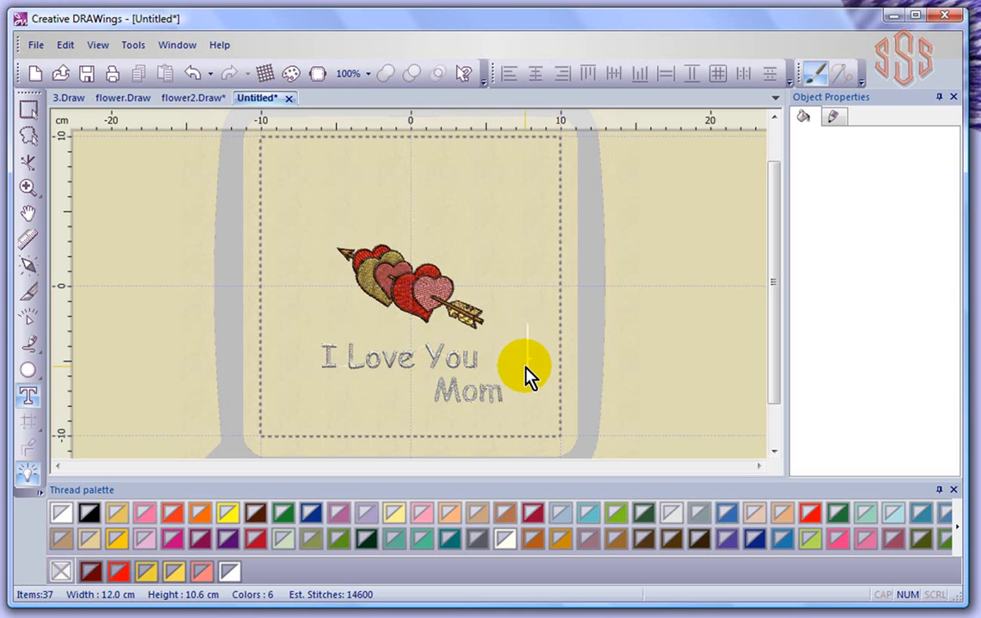
- Move the text "I Love You" above the hearts, roughly centered over them
{"action": "left_click", "coordinate": [29, 115]}
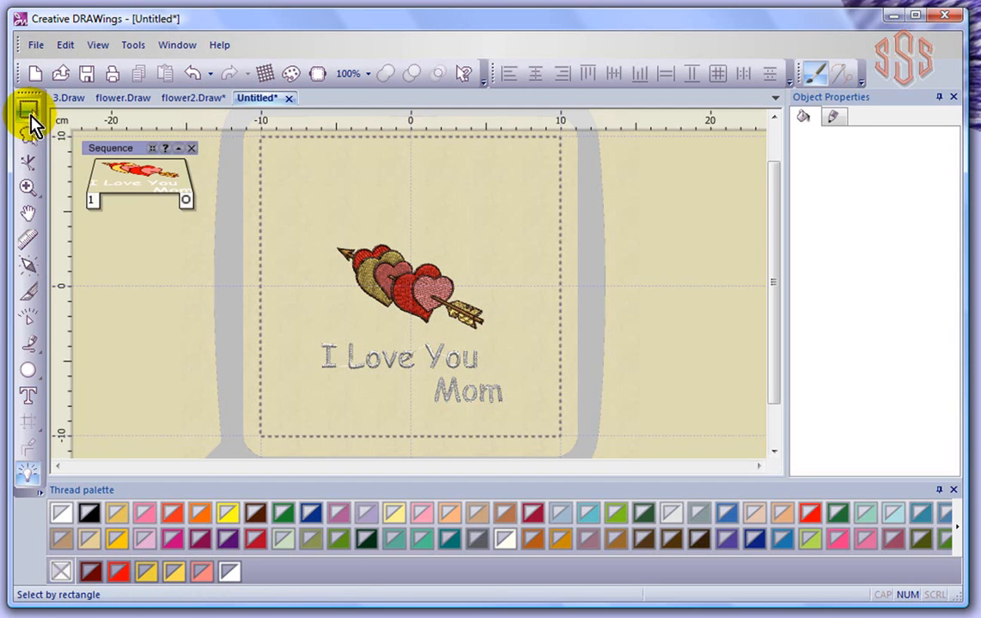
{"action": "left_click", "coordinate": [372, 374]}
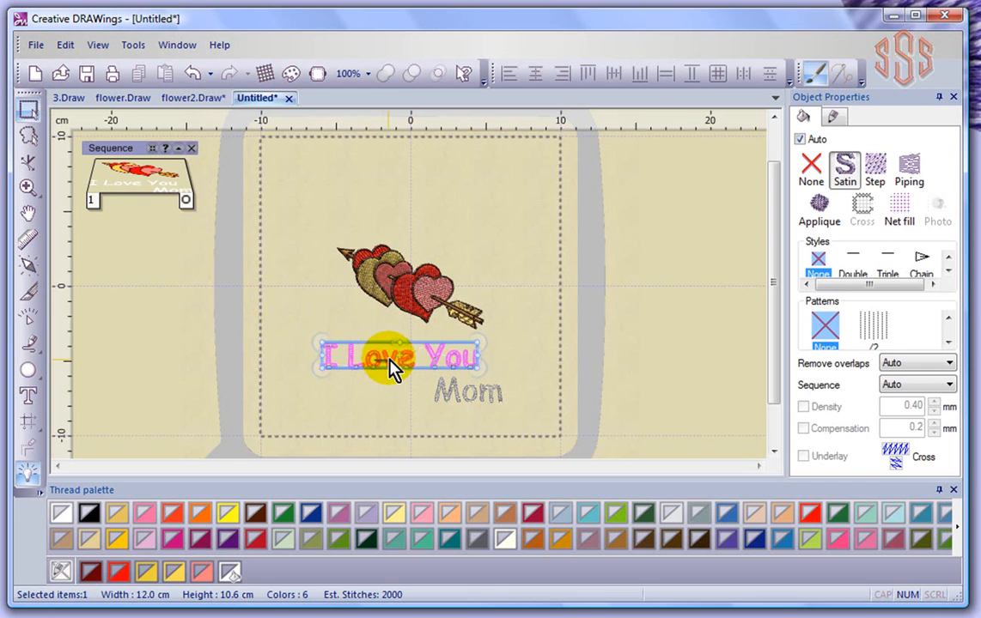
{"action": "key", "text": "Escape"}
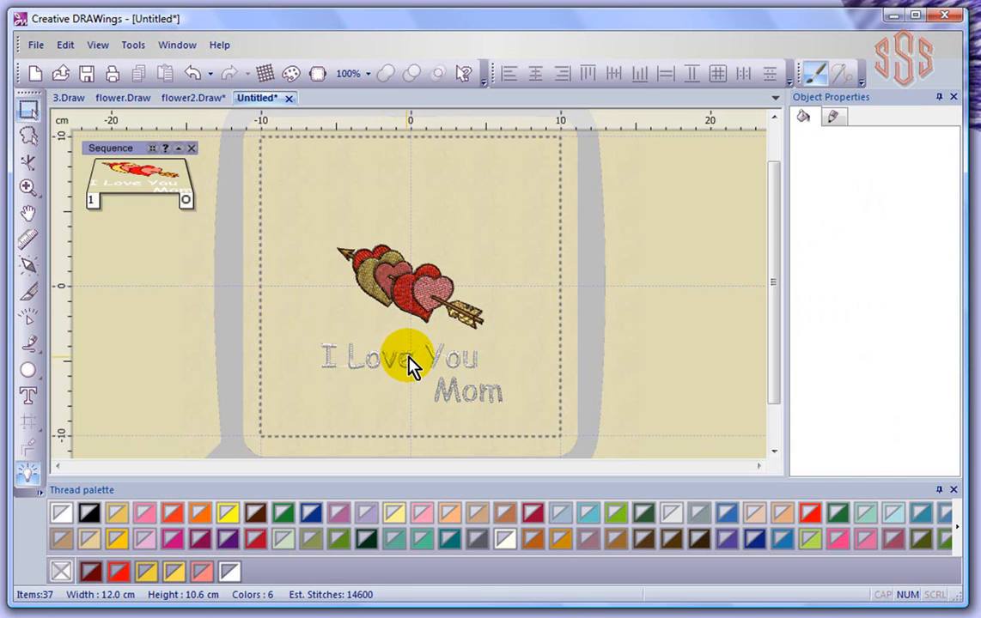
{"action": "left_click", "coordinate": [409, 365]}
{"action": "left_click_drag", "start_coordinate": [438, 365], "coordinate": [445, 220]}
- Move the text "Mom" up to the middle of the hoop, directly below the hearts, and deselect it
{"action": "left_click", "coordinate": [471, 394]}
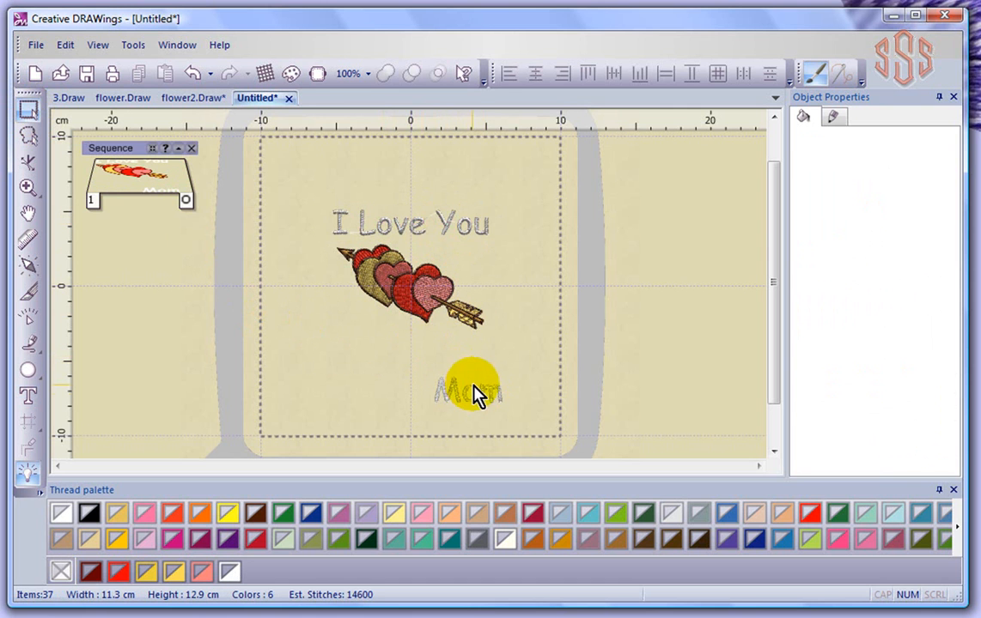
{"action": "left_click_drag", "start_coordinate": [484, 394], "coordinate": [419, 344]}
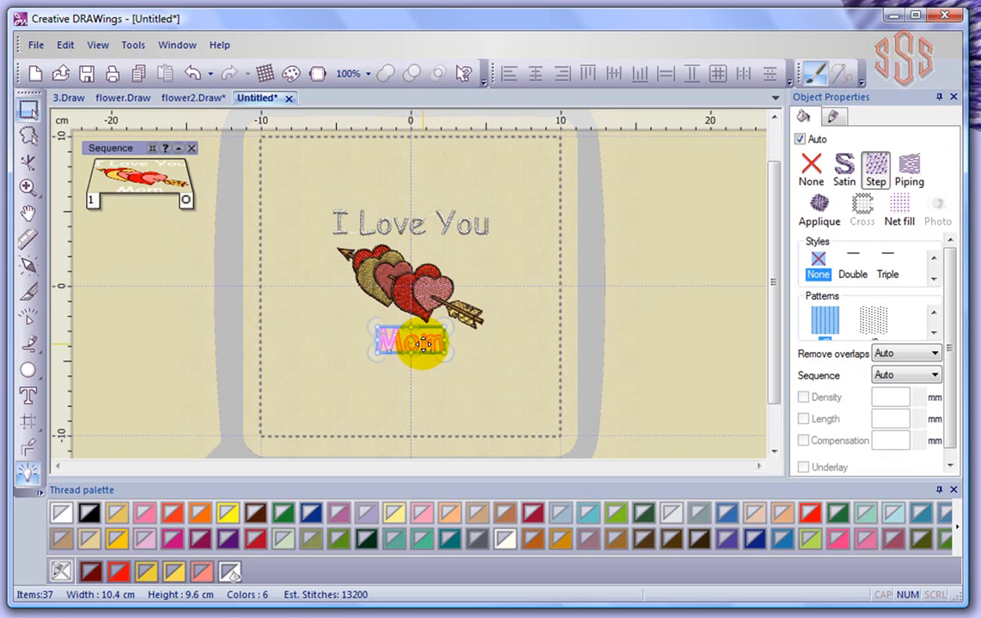
{"action": "left_click", "coordinate": [511, 397]}
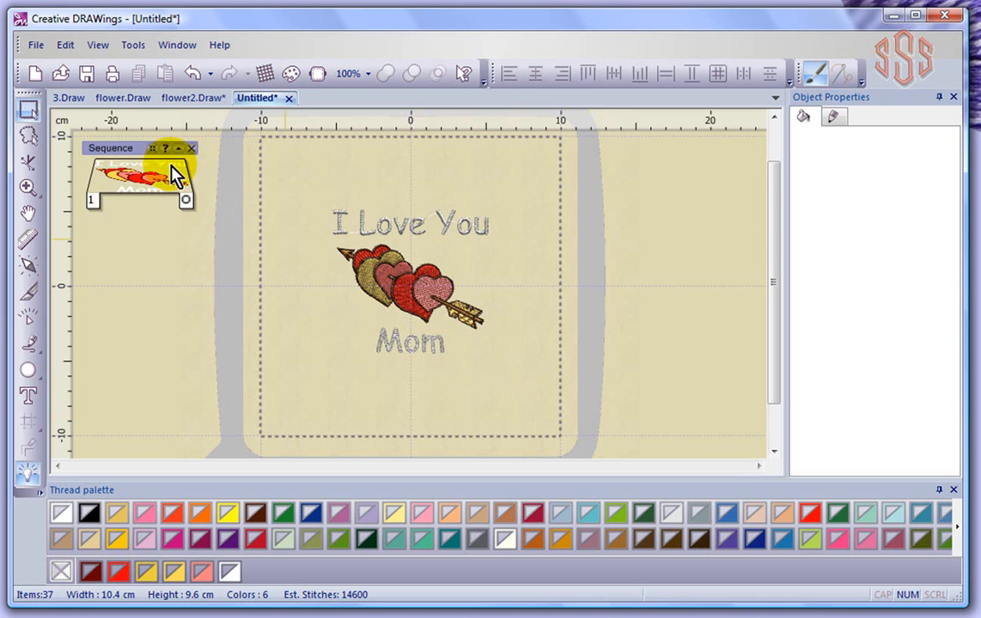
- Save the design as "I Love you mom" in the personal designs folder as a DRAWings file
{"action": "left_click", "coordinate": [32, 45]}
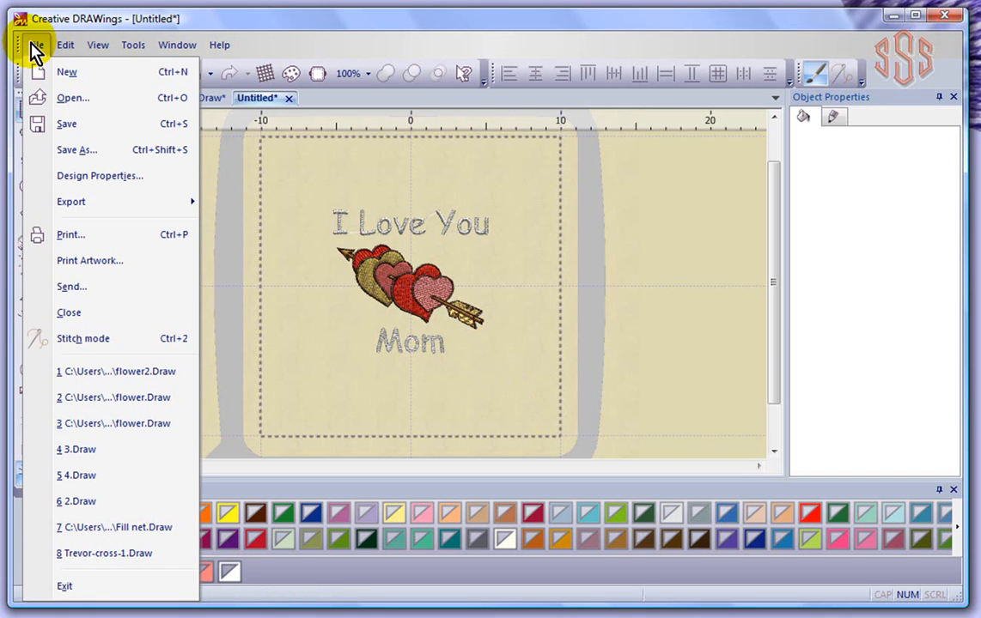
{"action": "left_click", "coordinate": [81, 127]}
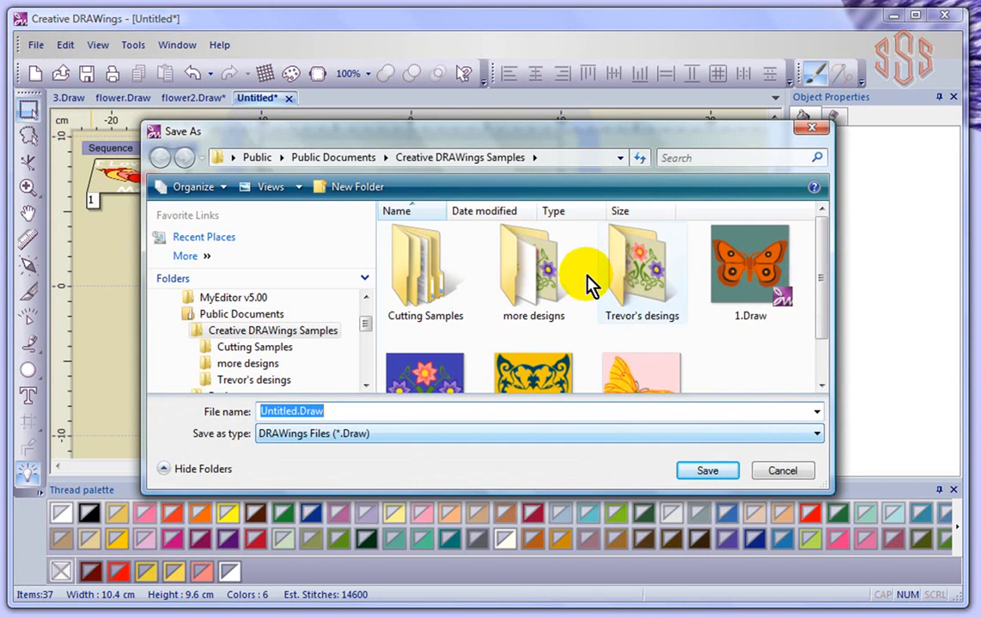
{"action": "double_click", "coordinate": [650, 273]}
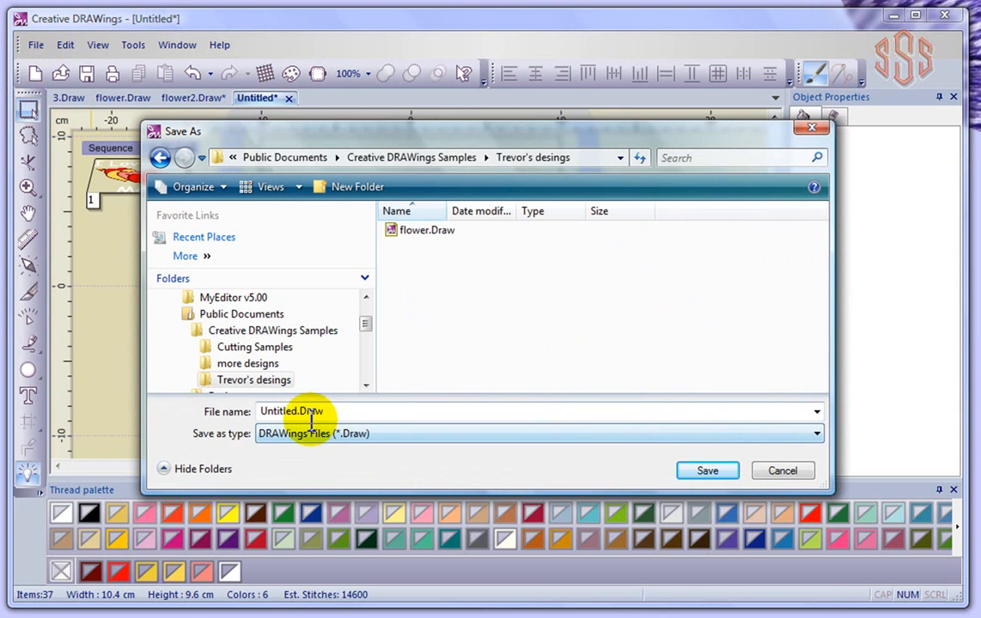
{"action": "type", "text": "I"}
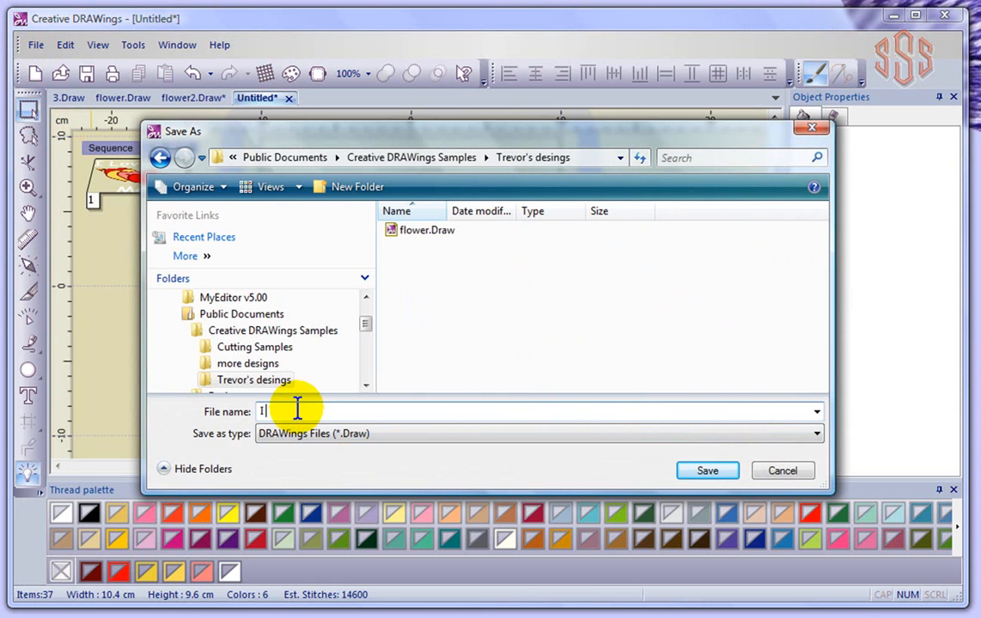
{"action": "type", "text": " Love you mom"}
{"action": "left_click", "coordinate": [708, 472]}
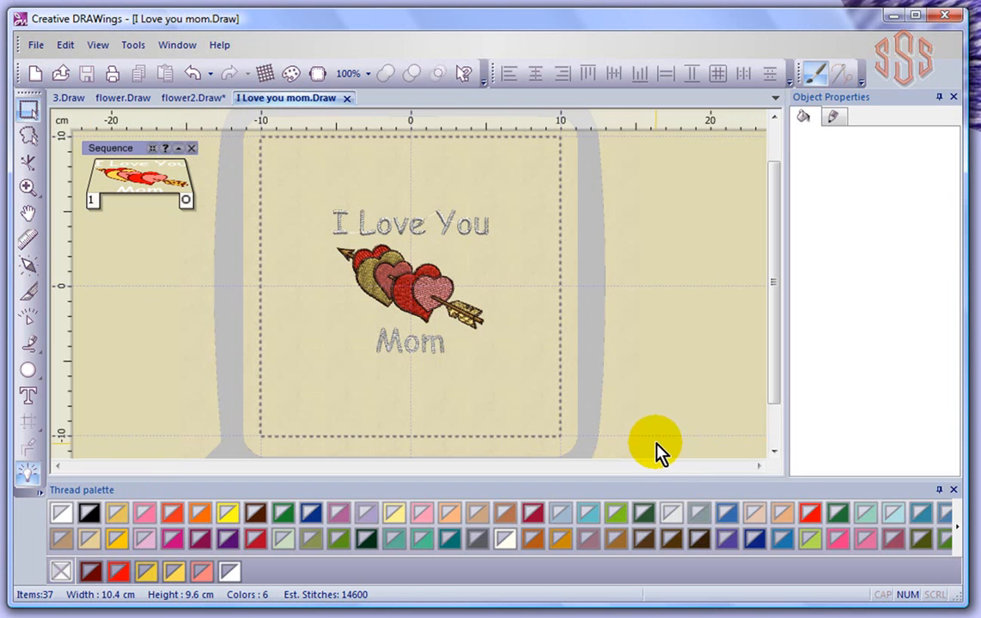
- Save a copy of the design as "I Love you mom" in Janome (*.Jef) format using the Janome Generic machine macro
{"action": "left_click", "coordinate": [34, 45]}
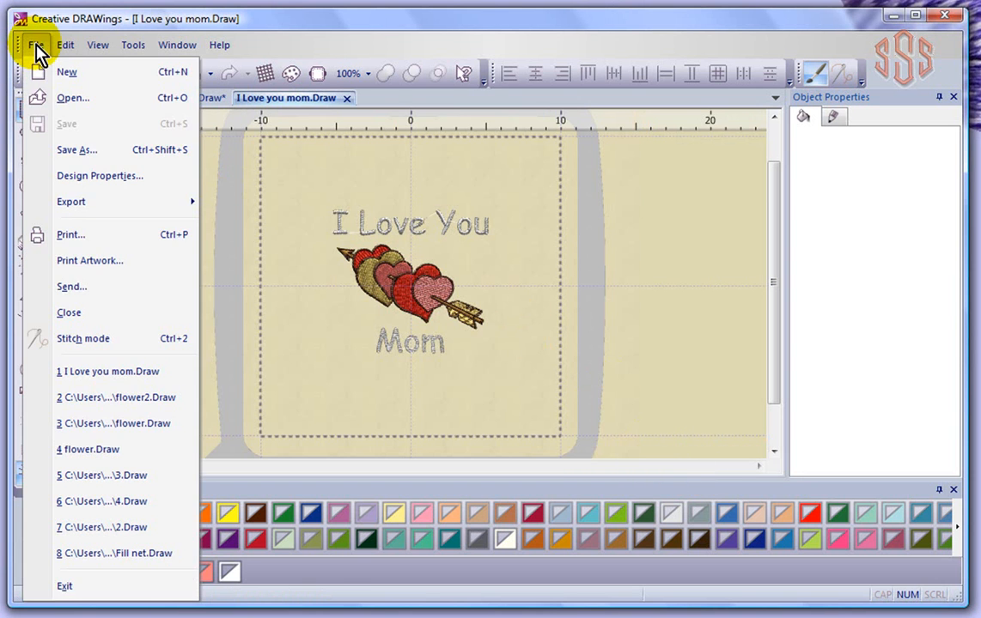
{"action": "left_click", "coordinate": [59, 148]}
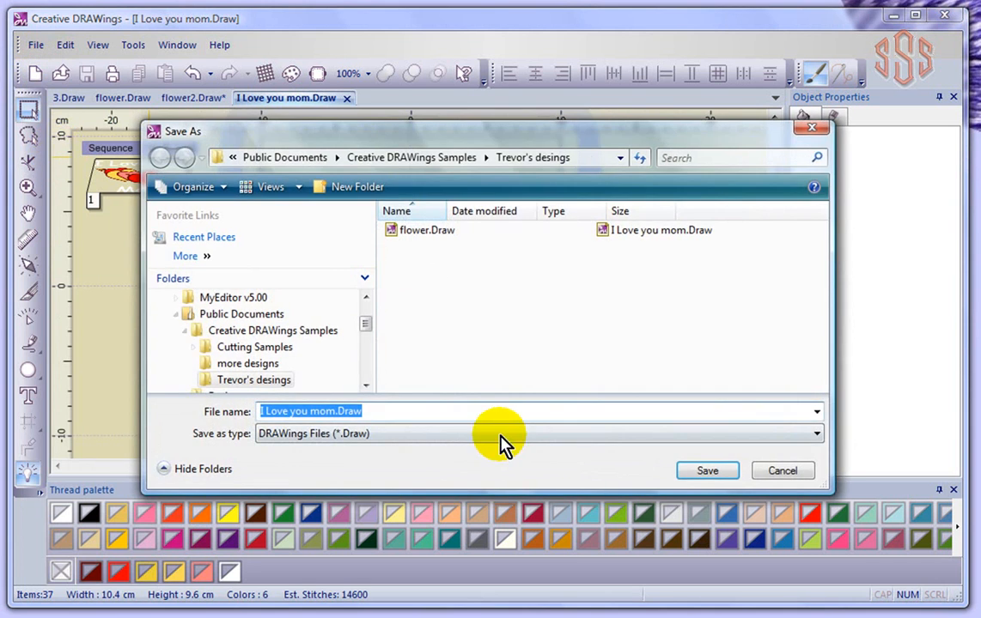
{"action": "left_click", "coordinate": [504, 440]}
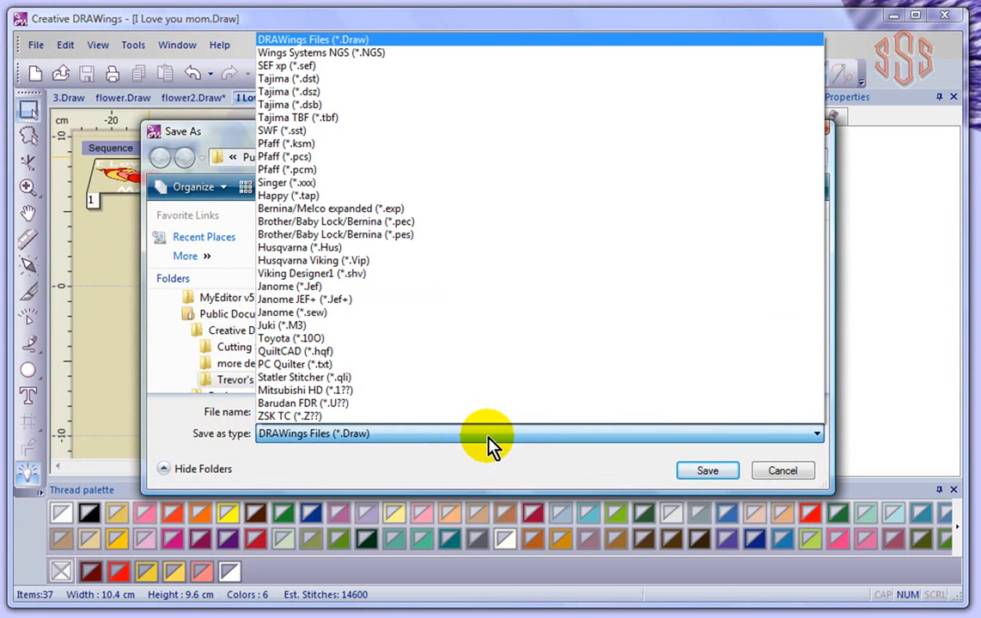
{"action": "left_click", "coordinate": [360, 286]}
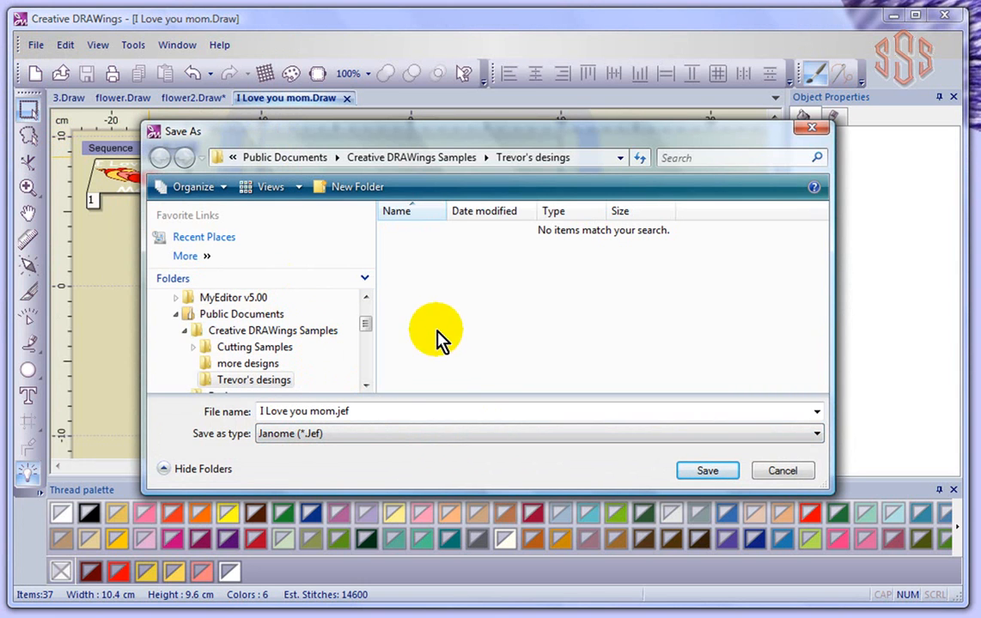
{"action": "left_click", "coordinate": [706, 472]}
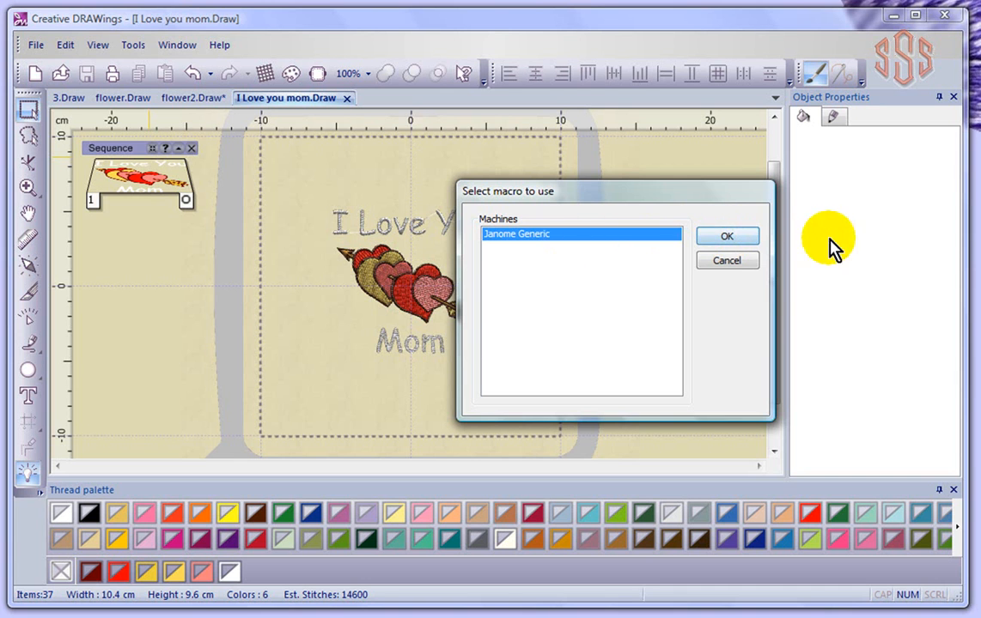
{"action": "left_click", "coordinate": [726, 239]}
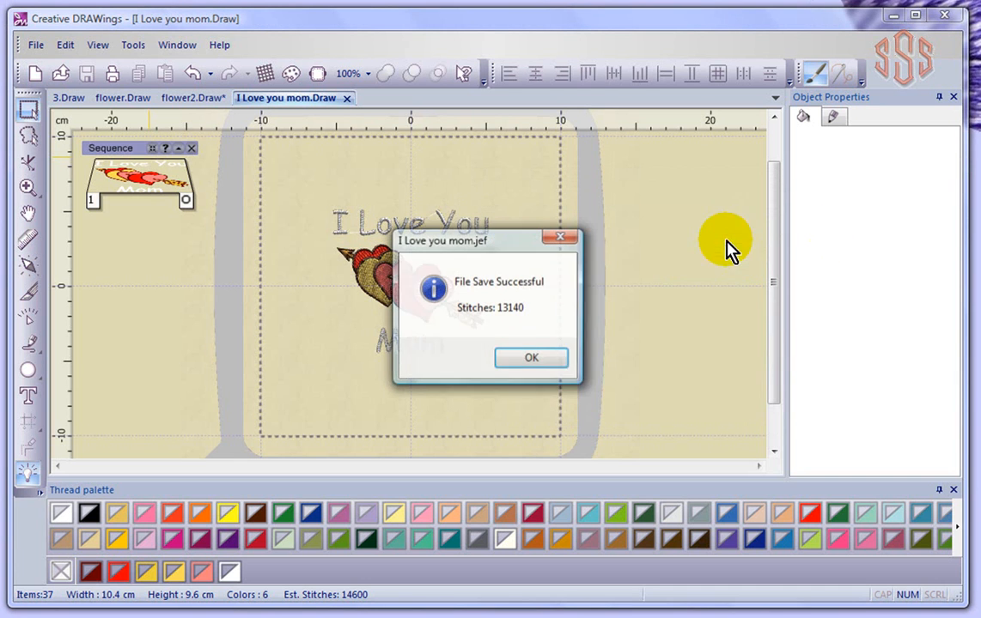
{"action": "left_click", "coordinate": [532, 362]}
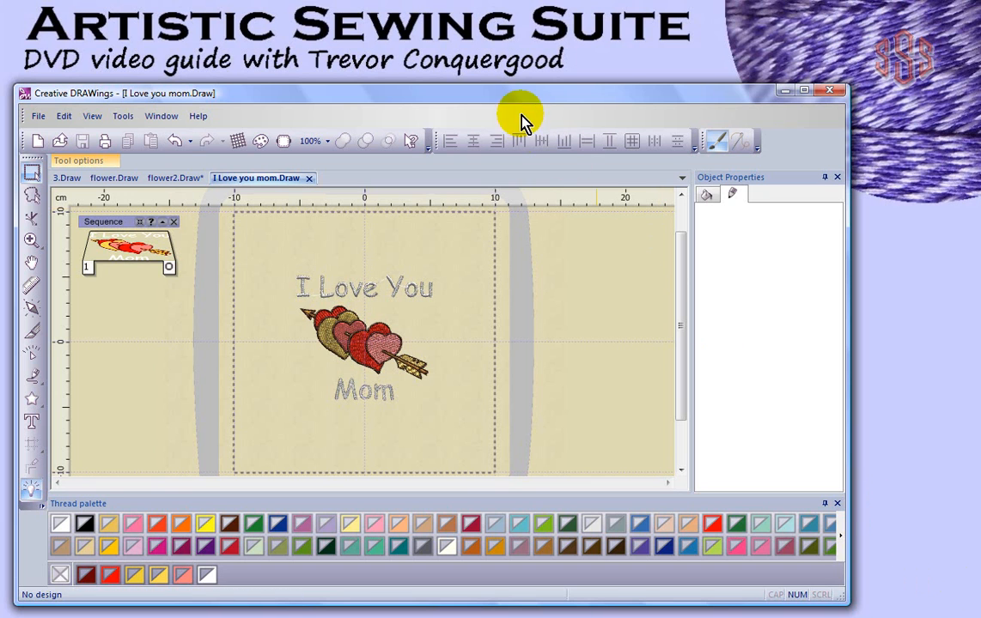
- Create a new blank graphic design with the Hoop SQ (200 x 200) hoop, keeping the preselected fabric
{"action": "left_click", "coordinate": [42, 143]}
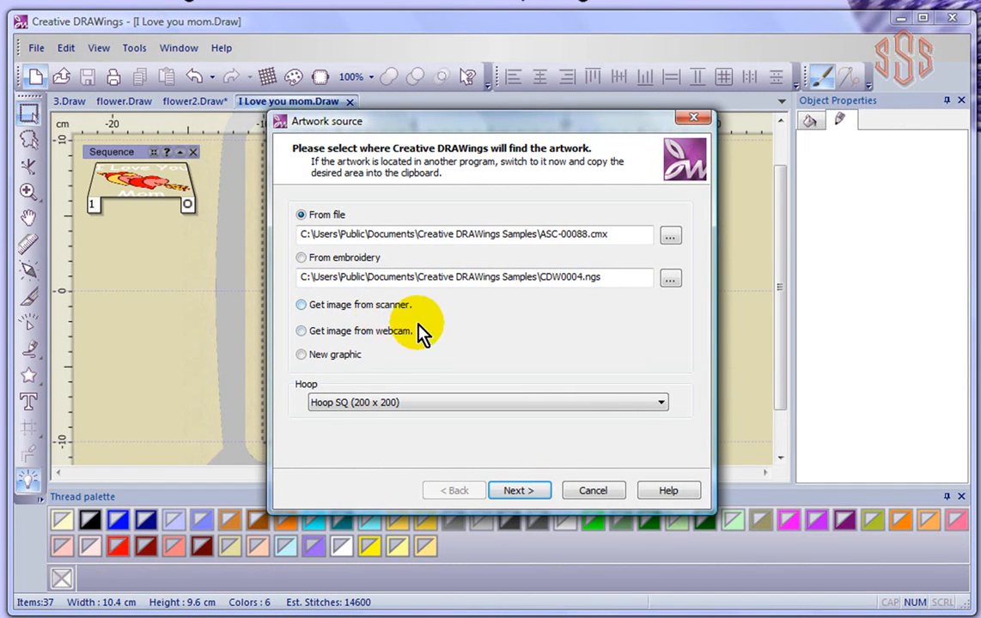
{"action": "left_click", "coordinate": [302, 356]}
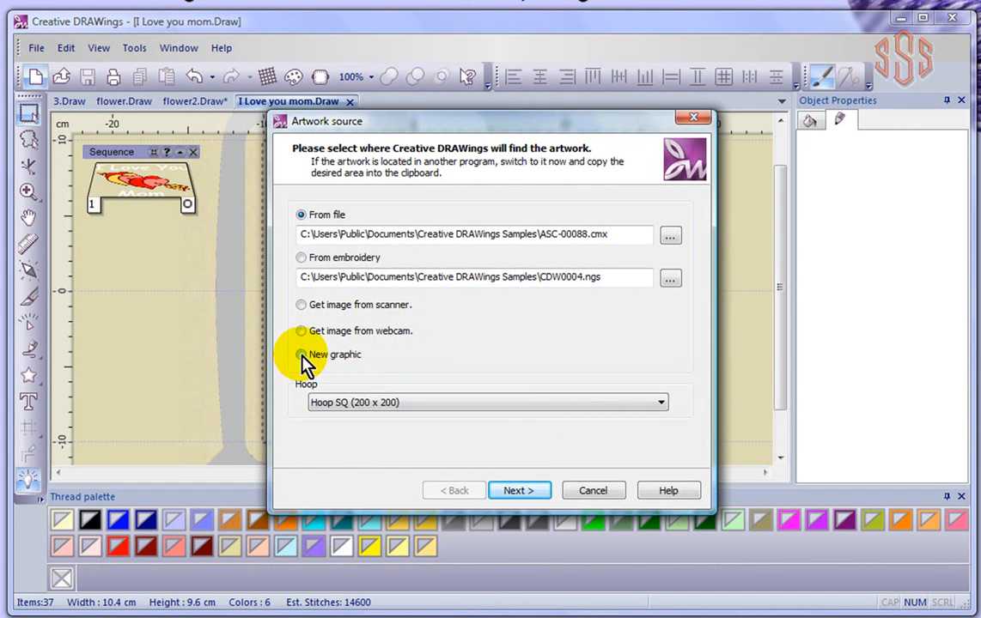
{"action": "left_click", "coordinate": [532, 497]}
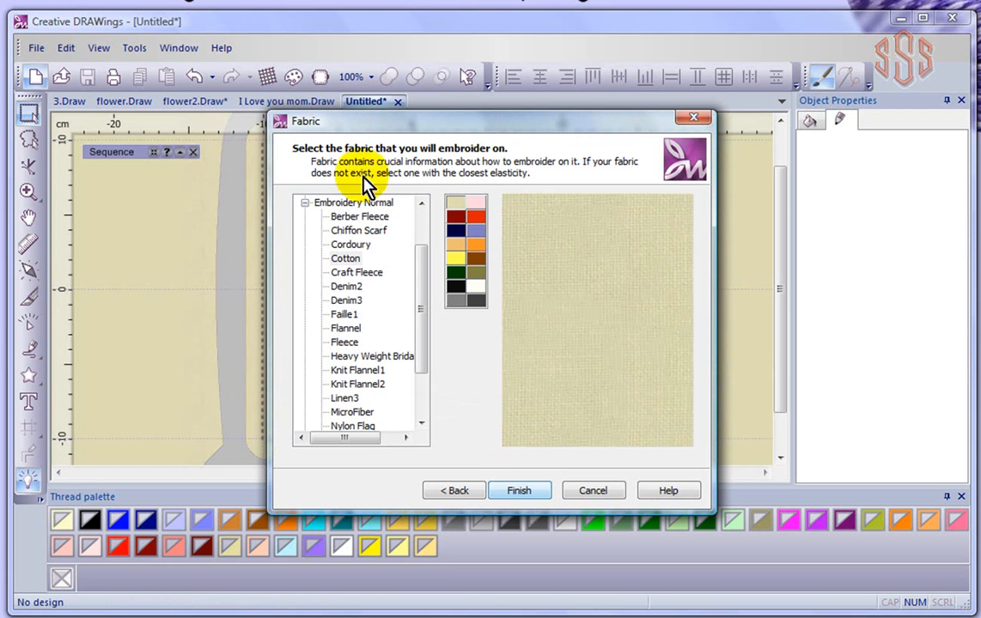
{"action": "left_click", "coordinate": [521, 497]}
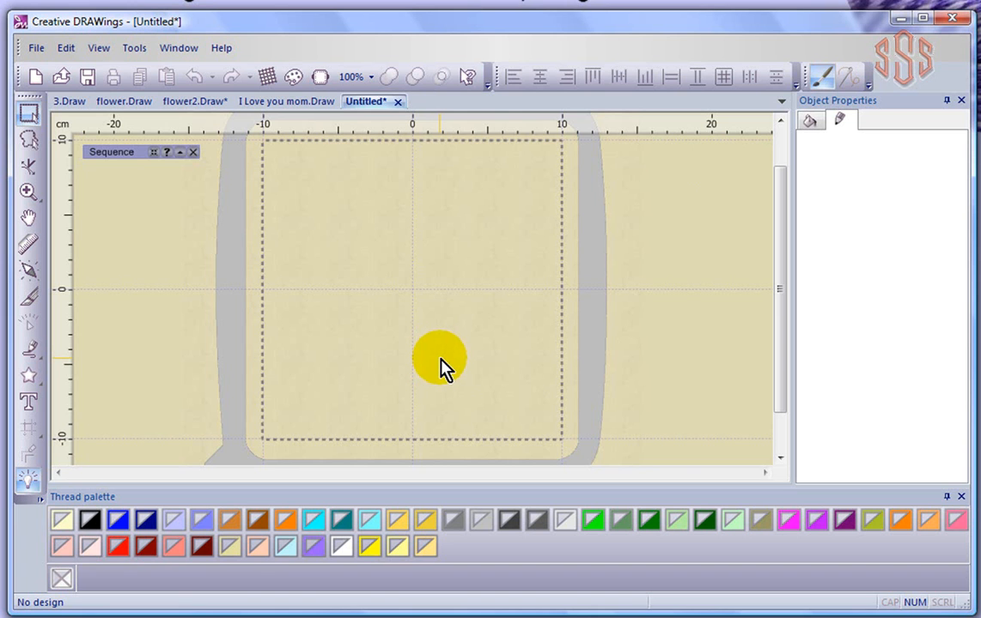
- Draw a star about 125 mm wide and 136 mm high in the middle of the hoop
{"action": "left_click", "coordinate": [38, 385]}
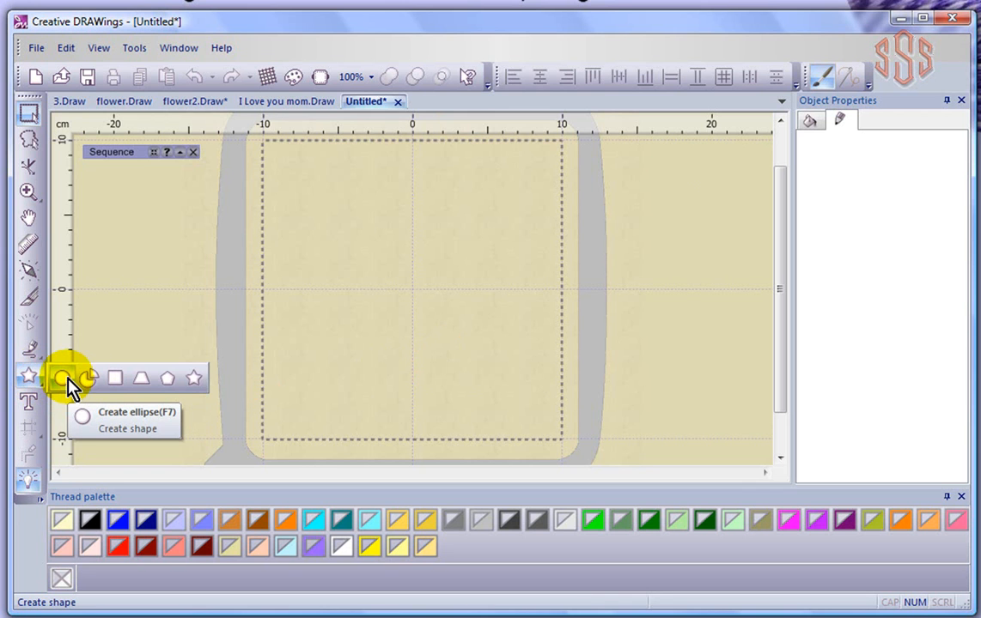
{"action": "left_click", "coordinate": [196, 384]}
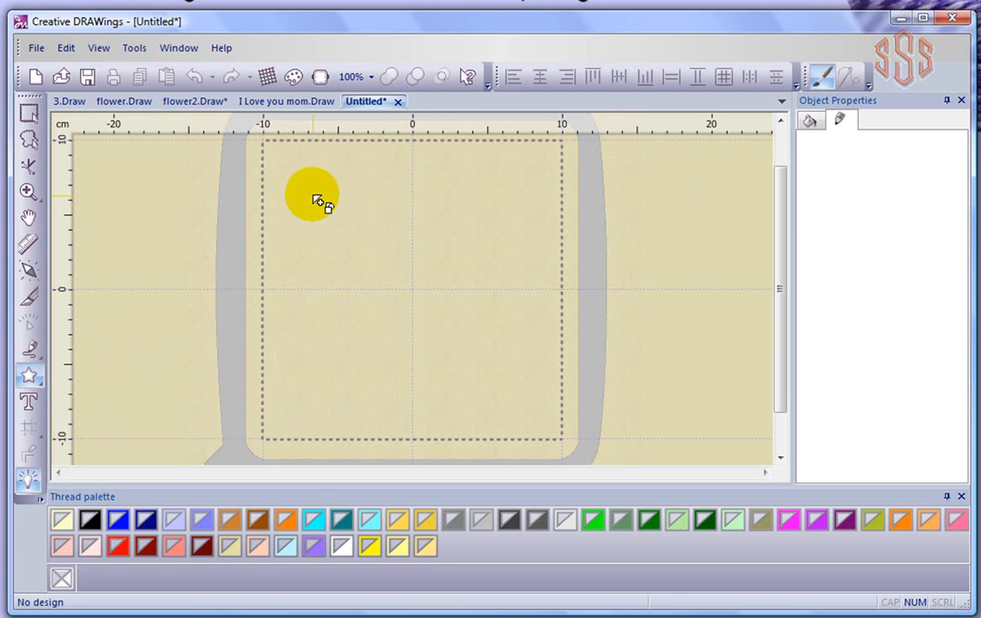
{"action": "left_click_drag", "start_coordinate": [319, 182], "coordinate": [509, 390]}
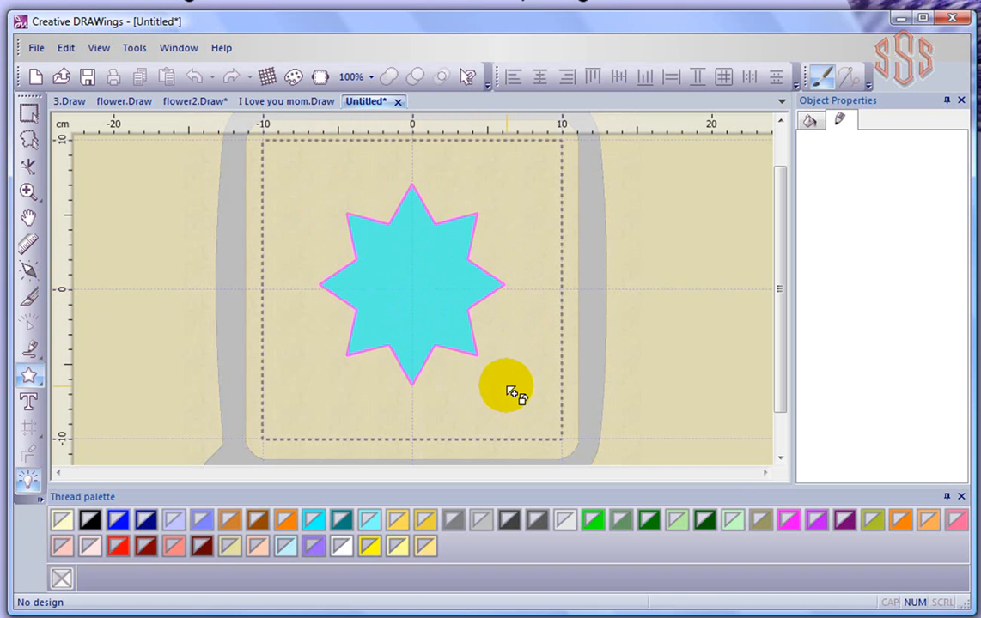
{"action": "left_click_drag", "start_coordinate": [511, 392], "coordinate": [511, 391]}
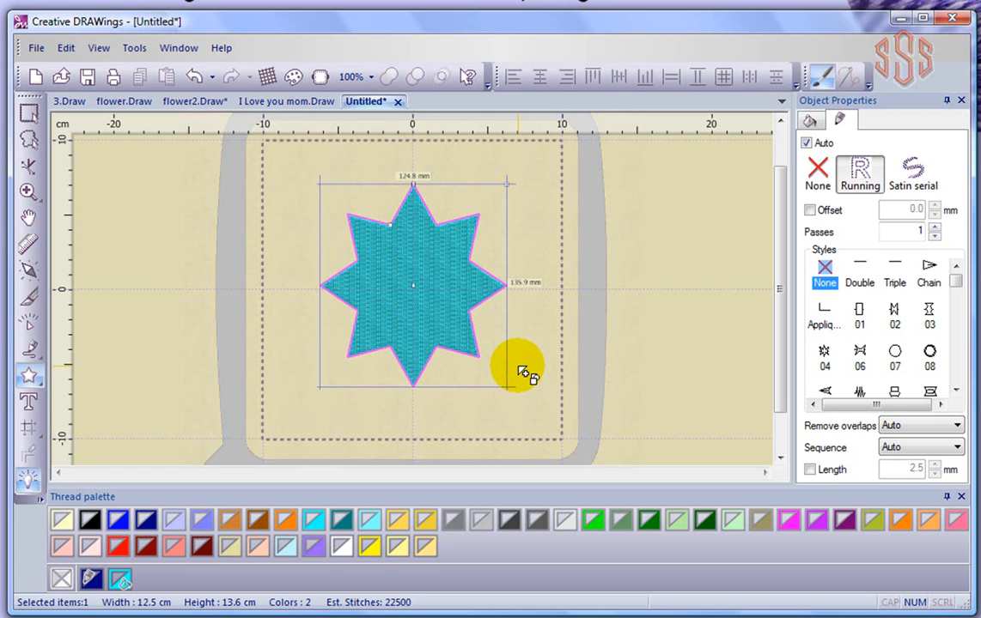
{"action": "left_click", "coordinate": [429, 265]}
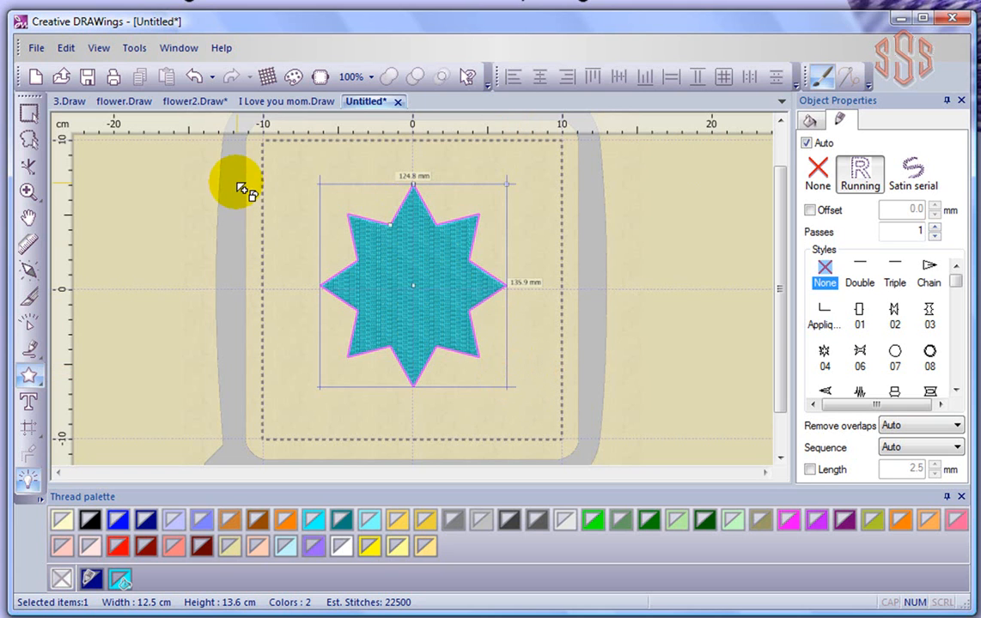
- Show the Tool options bar with the star's shape settings
{"action": "left_click", "coordinate": [100, 49]}
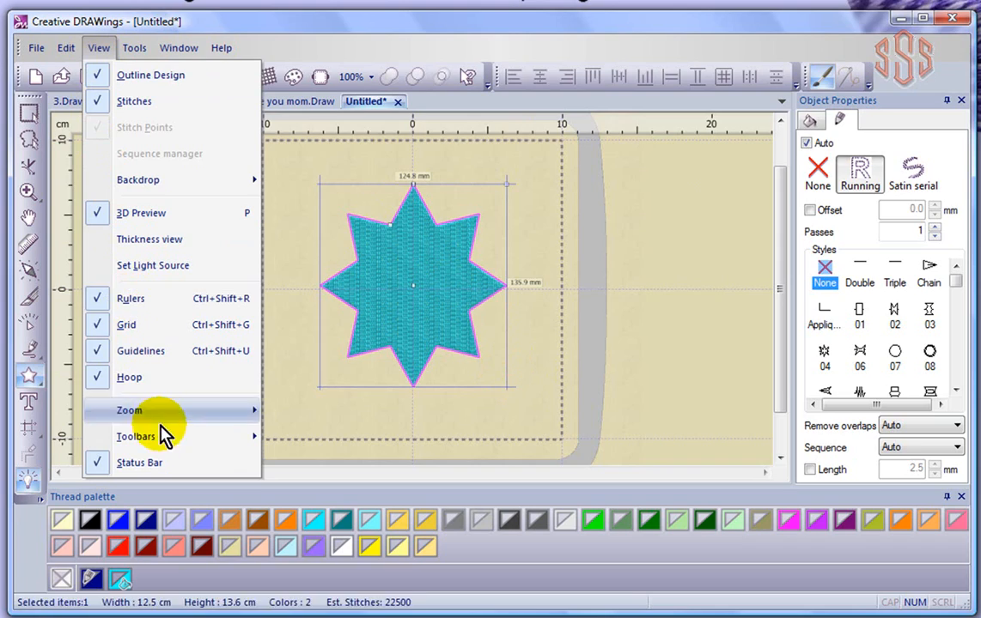
{"action": "mouse_move", "coordinate": [162, 438]}
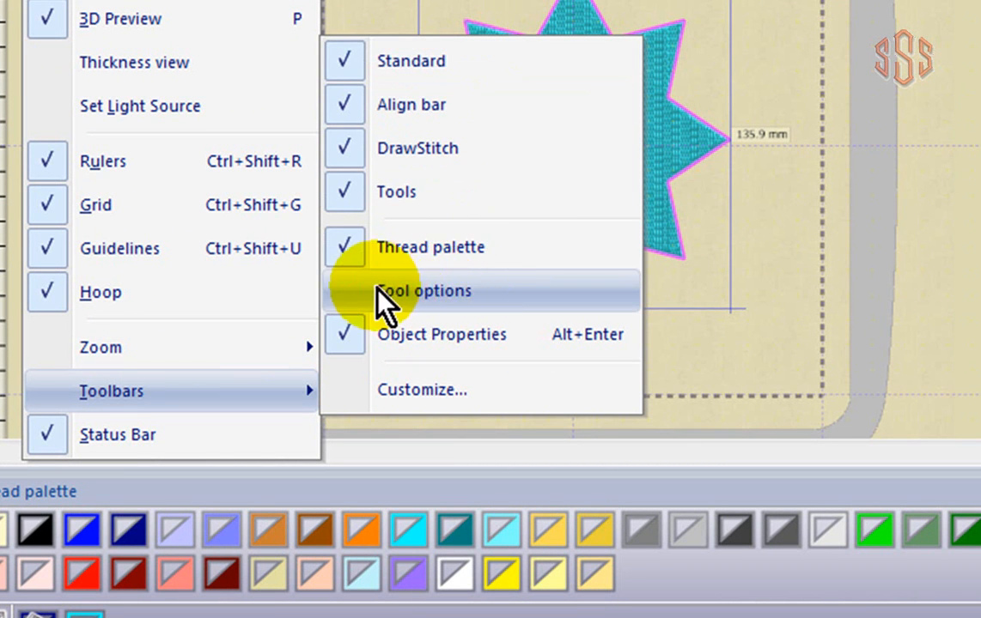
{"action": "left_click", "coordinate": [355, 289]}
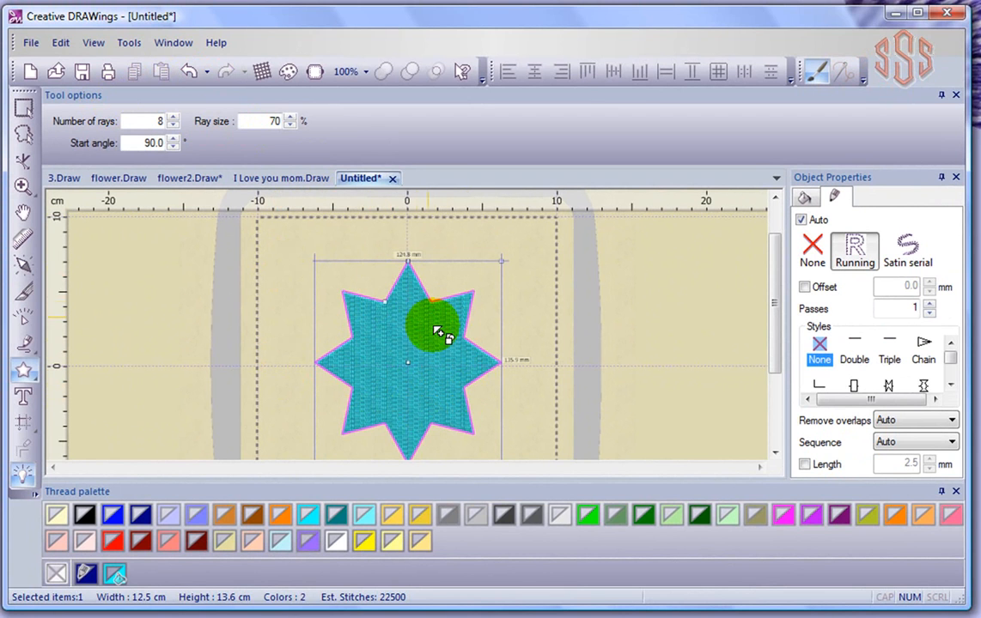
- Try the star with six rays and with five rays
{"action": "left_click", "coordinate": [172, 125]}
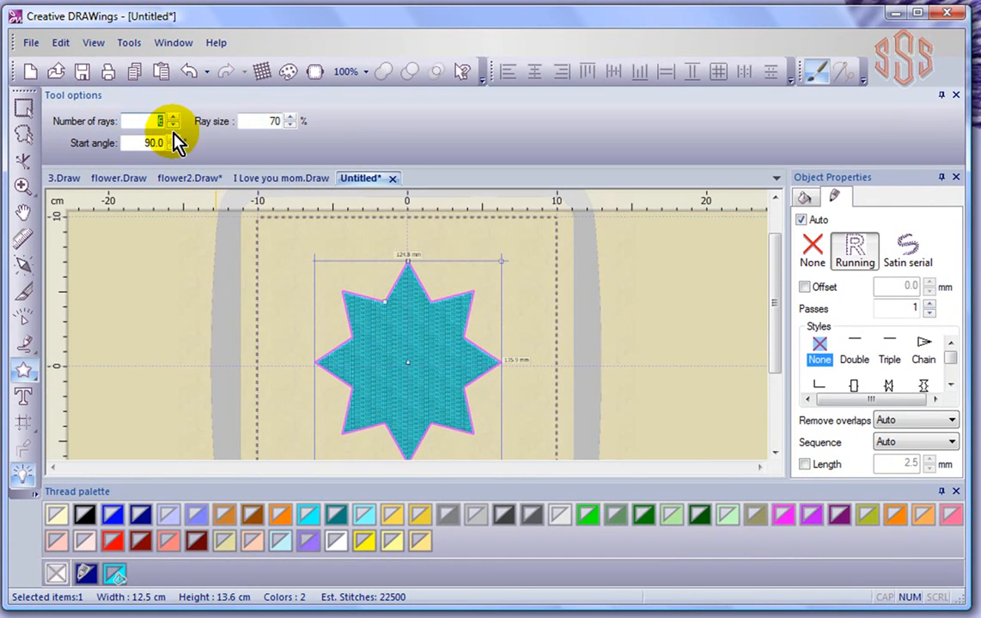
{"action": "key", "text": "Return"}
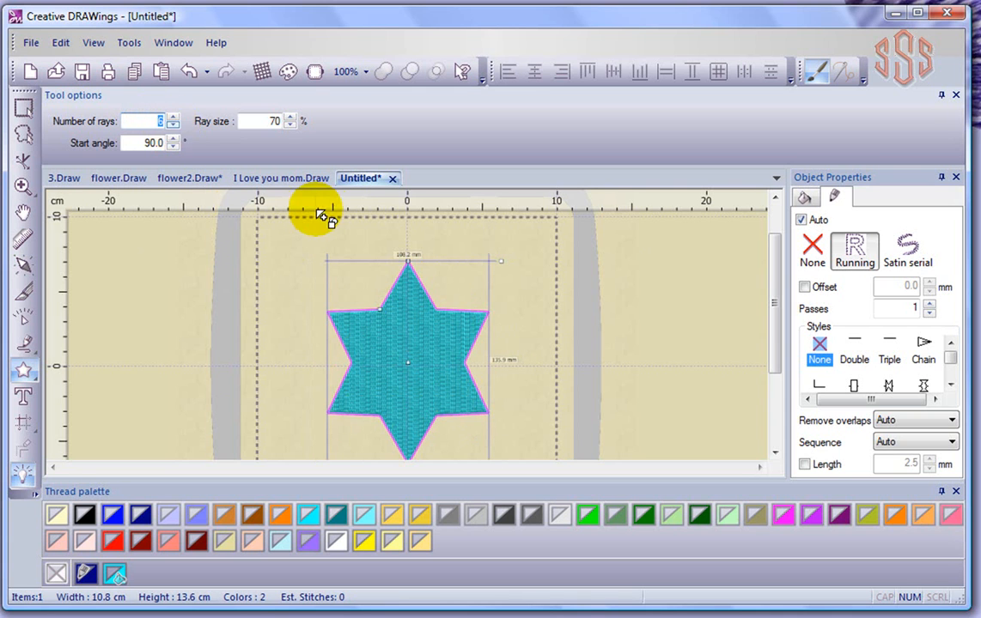
{"action": "left_click", "coordinate": [173, 126]}
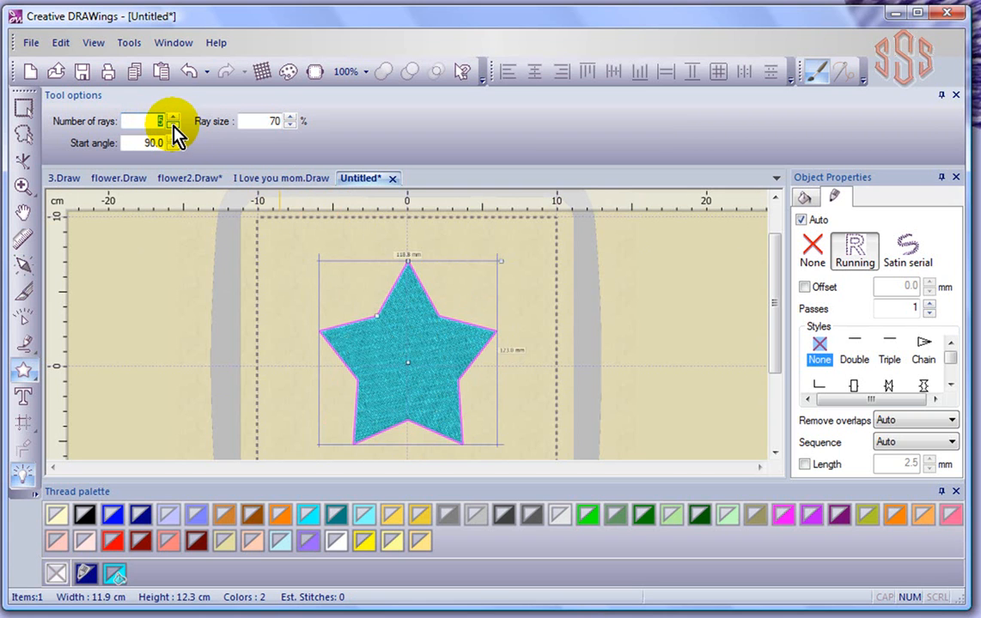
- Set the star's number of rays to 9 and its start angle to 125°
{"action": "left_click", "coordinate": [175, 116]}
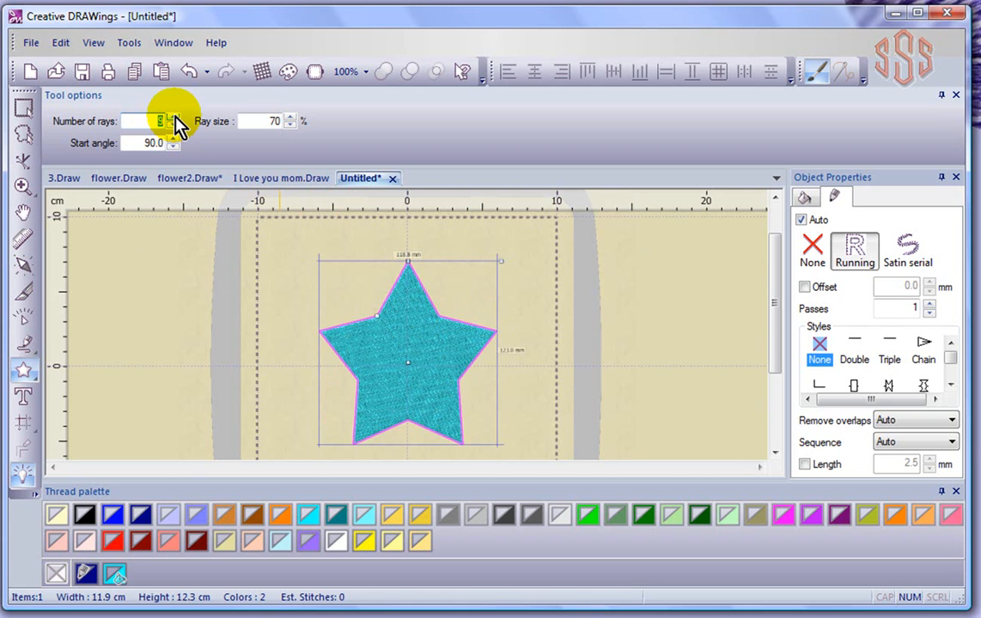
{"action": "triple_click", "coordinate": [175, 117]}
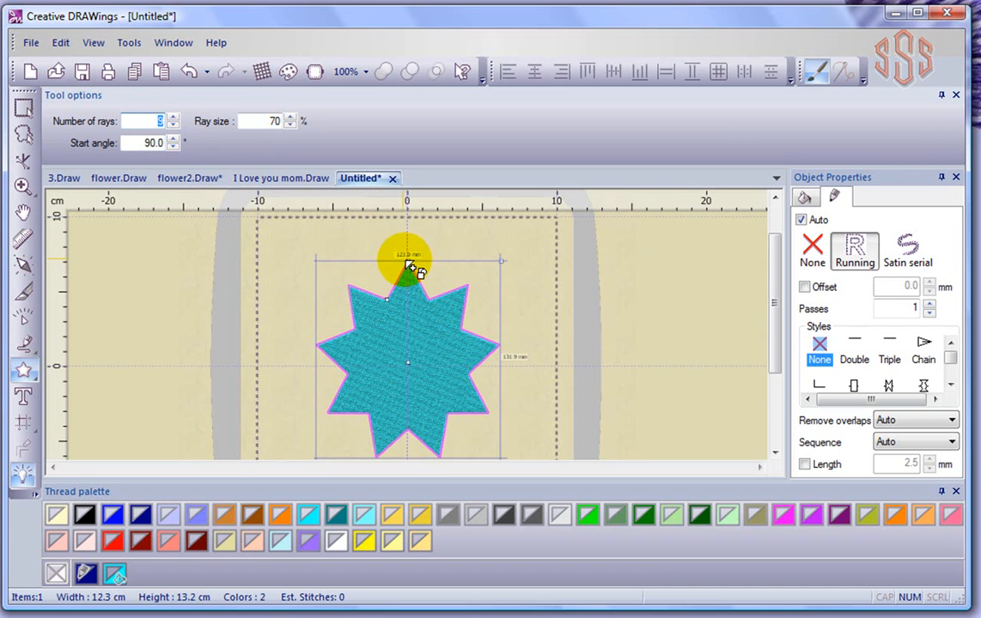
{"action": "type", "text": "9"}
{"action": "key", "text": "Tab"}
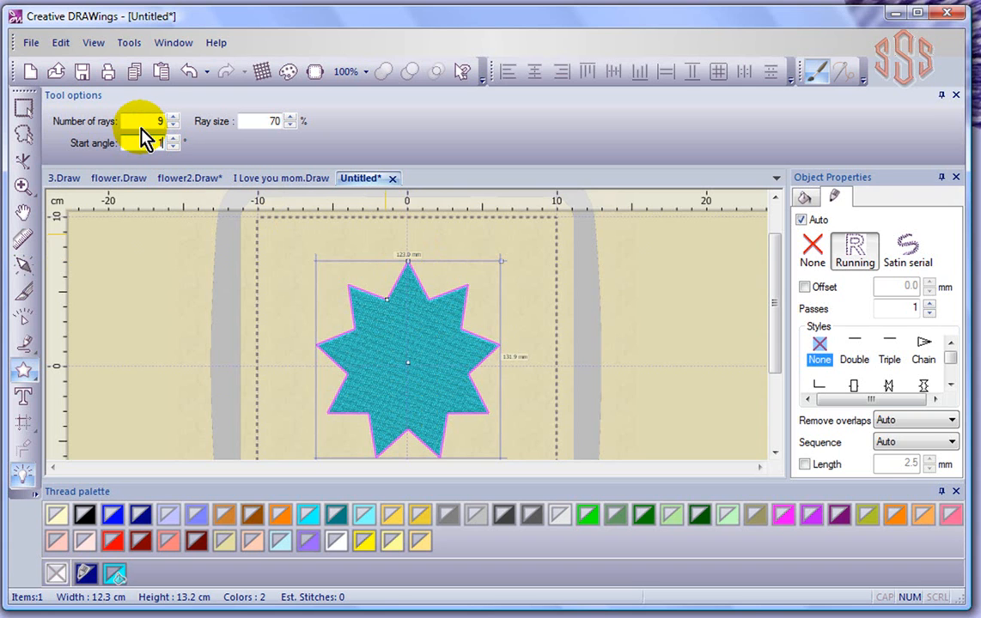
{"action": "type", "text": "125"}
{"action": "key", "text": "Return"}
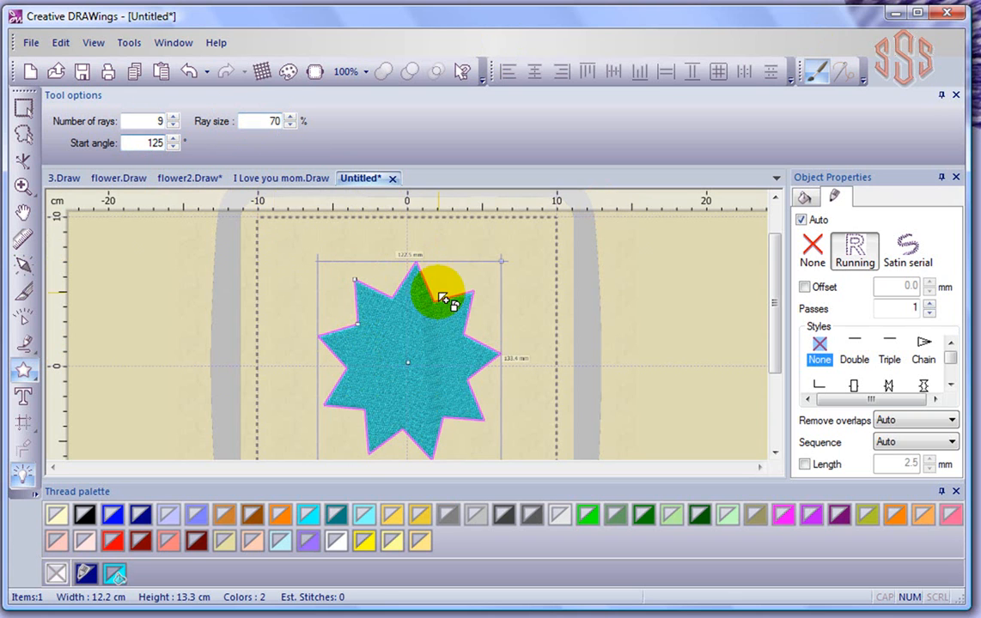
- Set the star's ray size to 50 % and finish the shape, returning to rectangle selection
{"action": "double_click", "coordinate": [269, 121]}
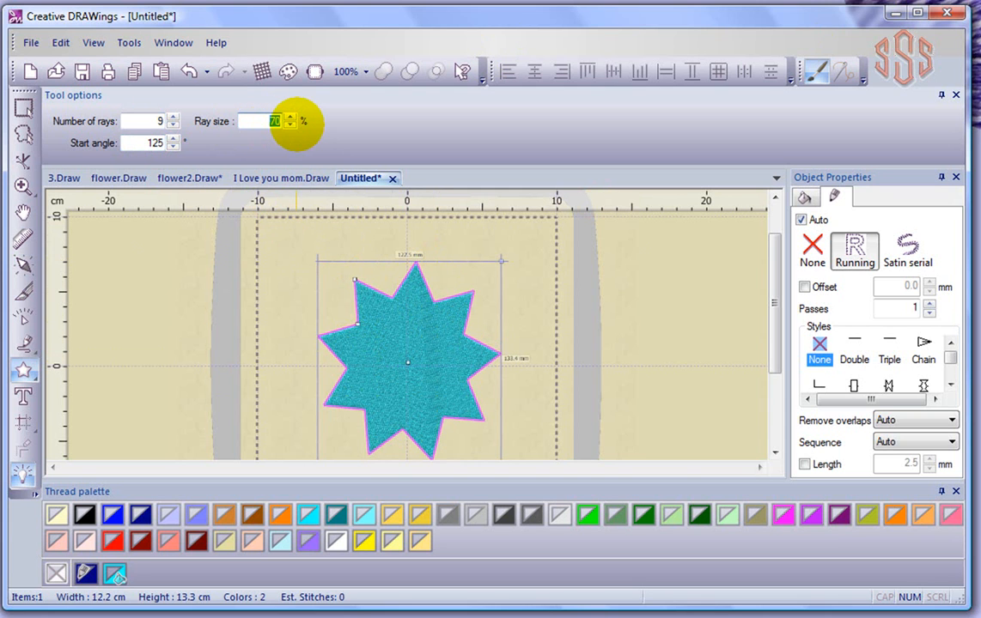
{"action": "type", "text": "50"}
{"action": "key", "text": "Return"}
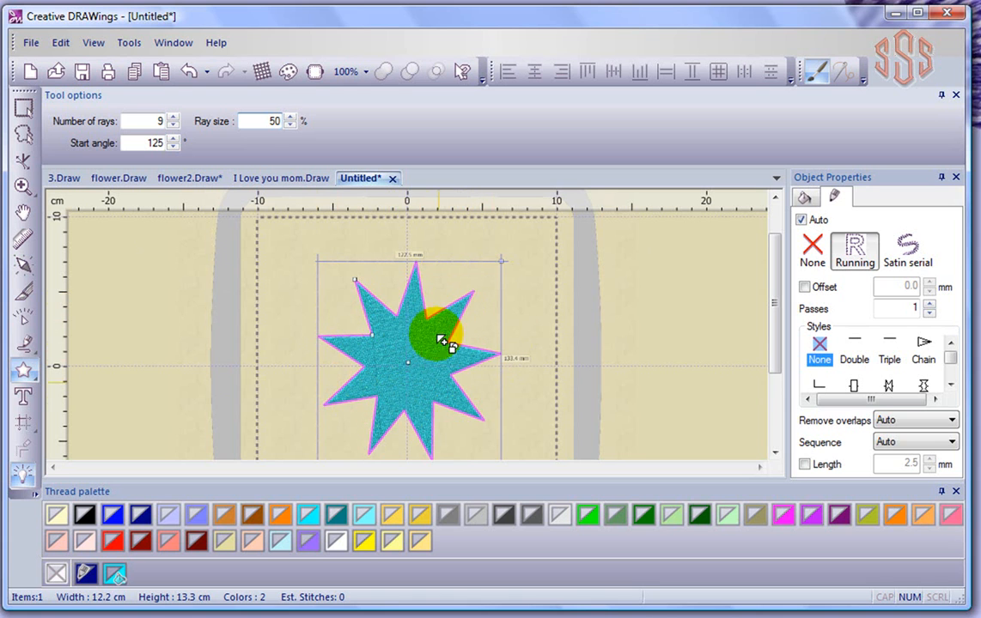
{"action": "right_click", "coordinate": [290, 270]}
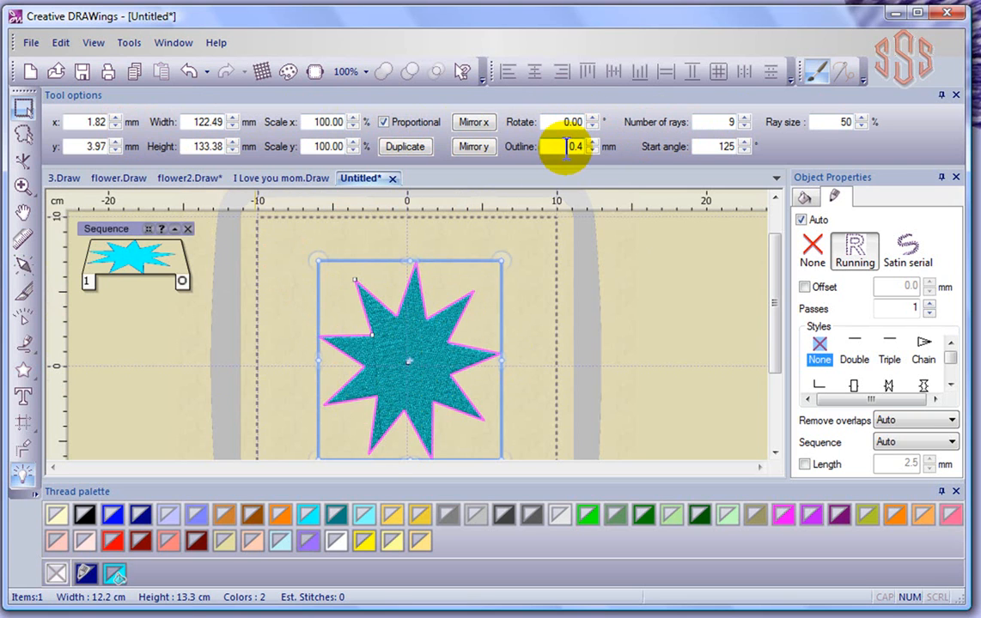
- Deselect the star and examine its fill and outline stitches up close
{"action": "left_click", "coordinate": [140, 337]}
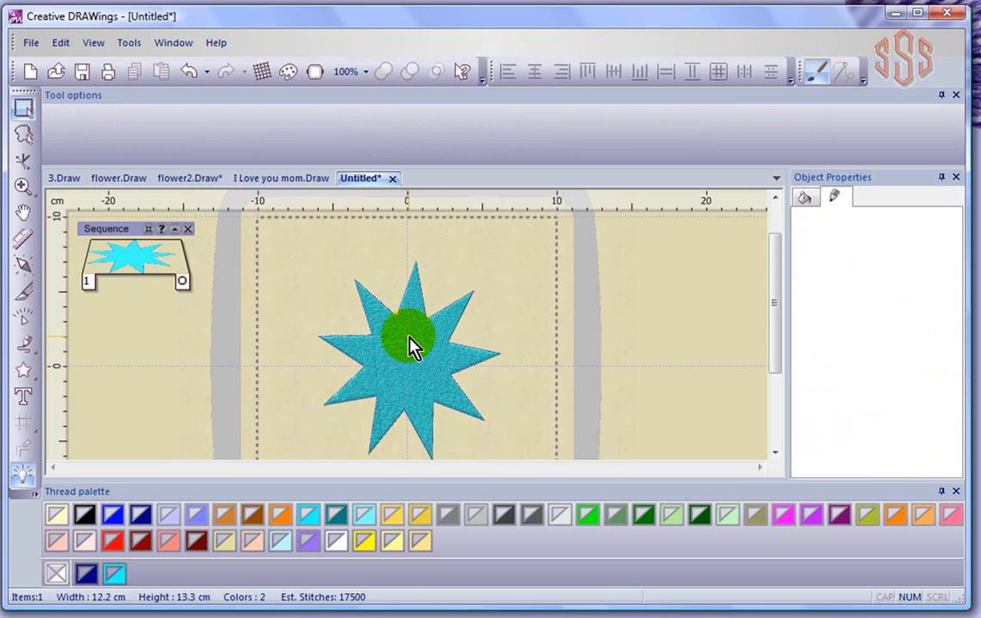
{"action": "scroll", "coordinate": [379, 366], "scroll_direction": "up", "scroll_amount": 3}
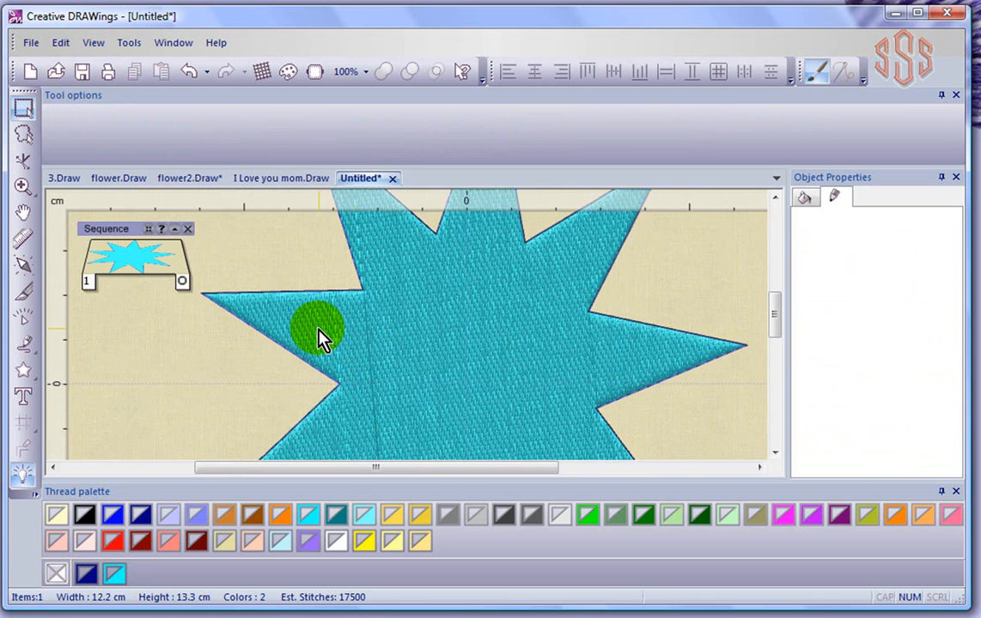
{"action": "scroll", "coordinate": [320, 331], "scroll_direction": "up", "scroll_amount": 3}
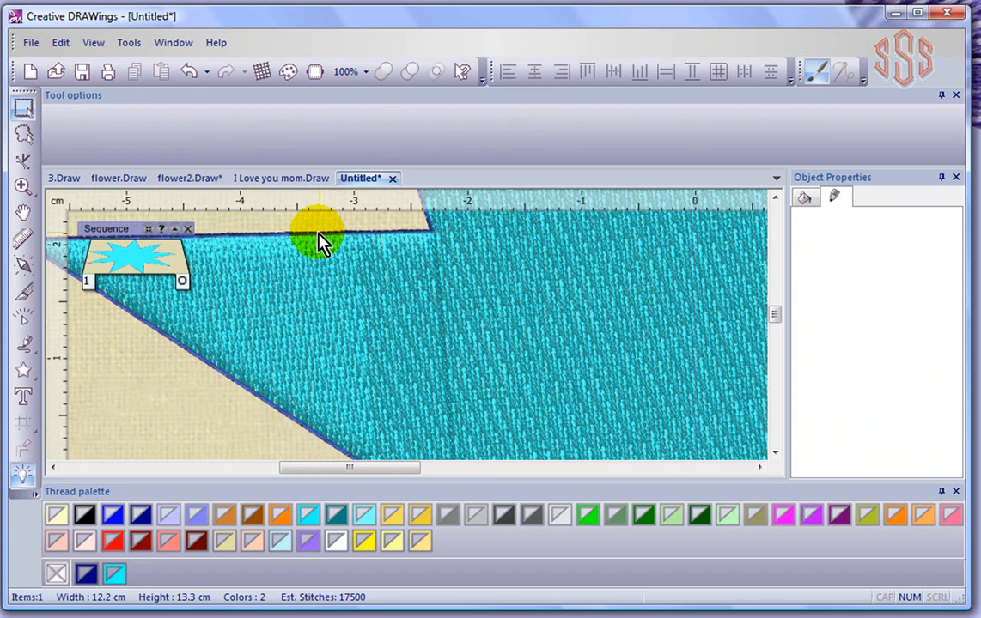
{"action": "scroll", "coordinate": [528, 369], "scroll_direction": "down", "scroll_amount": 5}
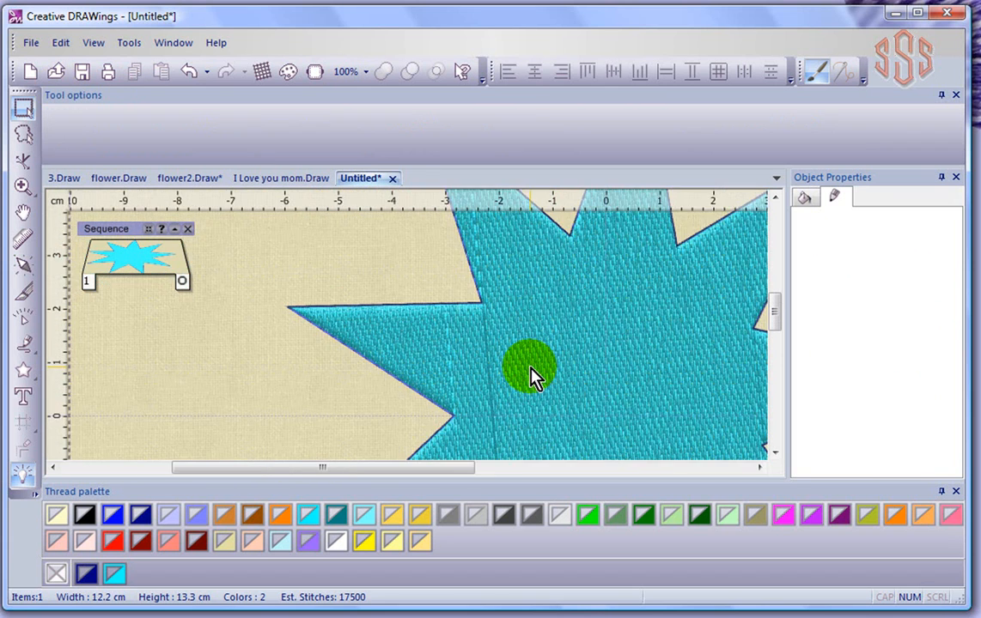
{"action": "scroll", "coordinate": [530, 376], "scroll_direction": "down", "scroll_amount": 3}
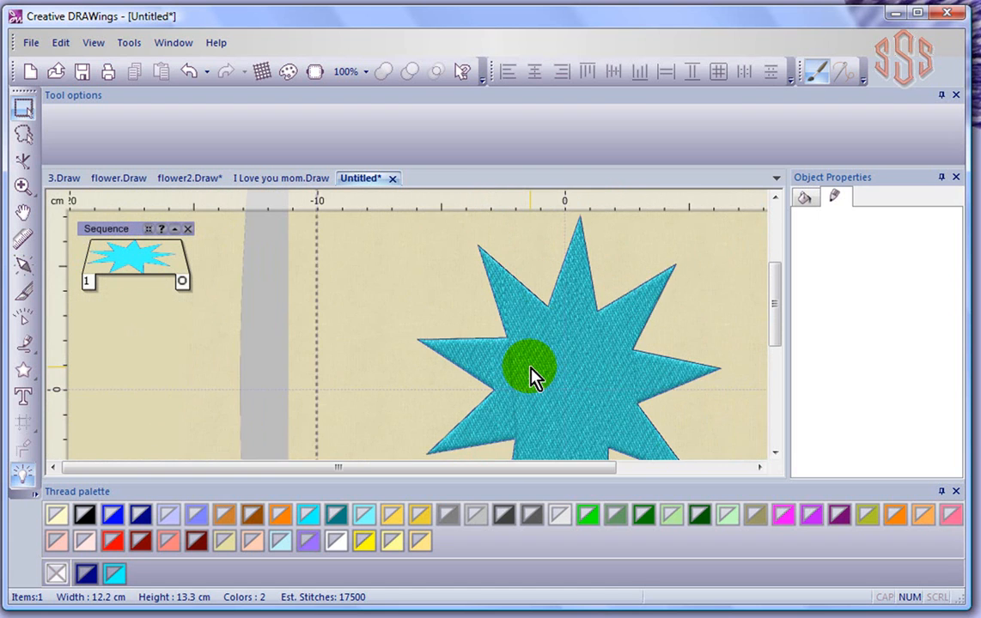
{"action": "left_click", "coordinate": [774, 453]}
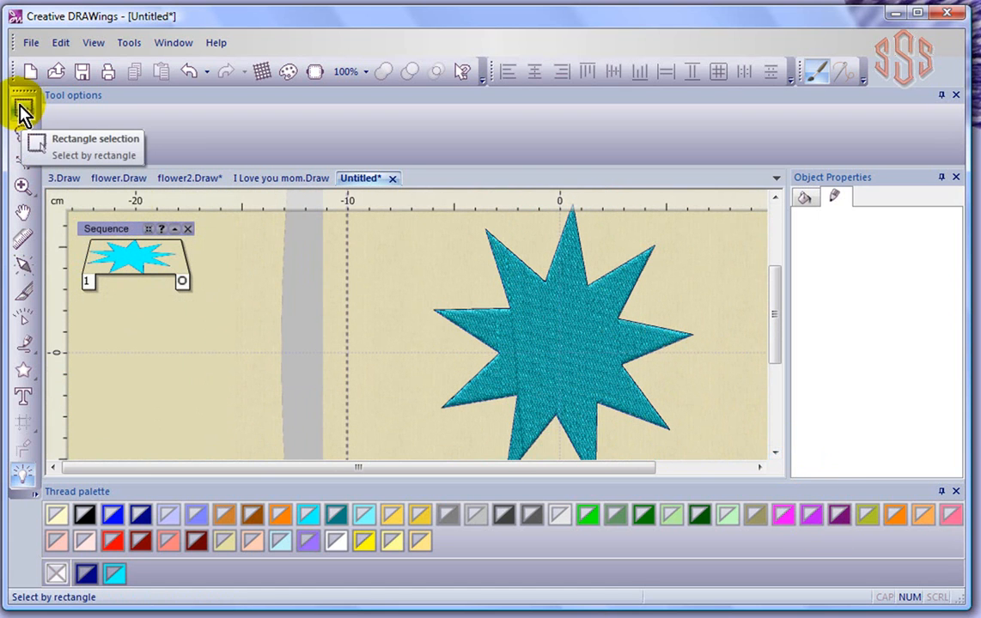
- Remove the star's outline colour, outline the star in Red (RGB) instead, and examine the edge stitches up close with the star deselected
{"action": "left_click", "coordinate": [555, 325]}
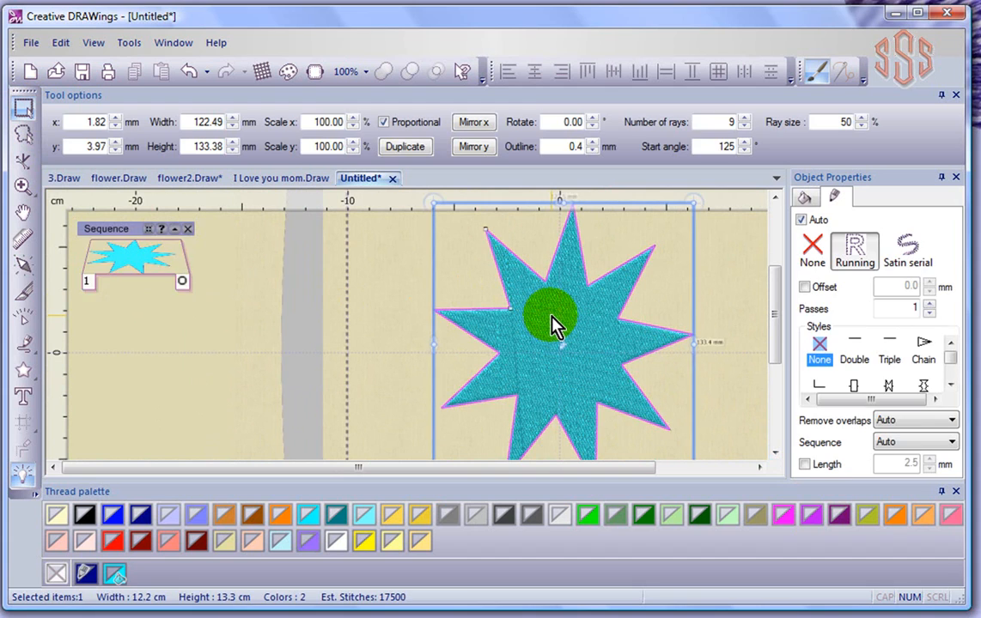
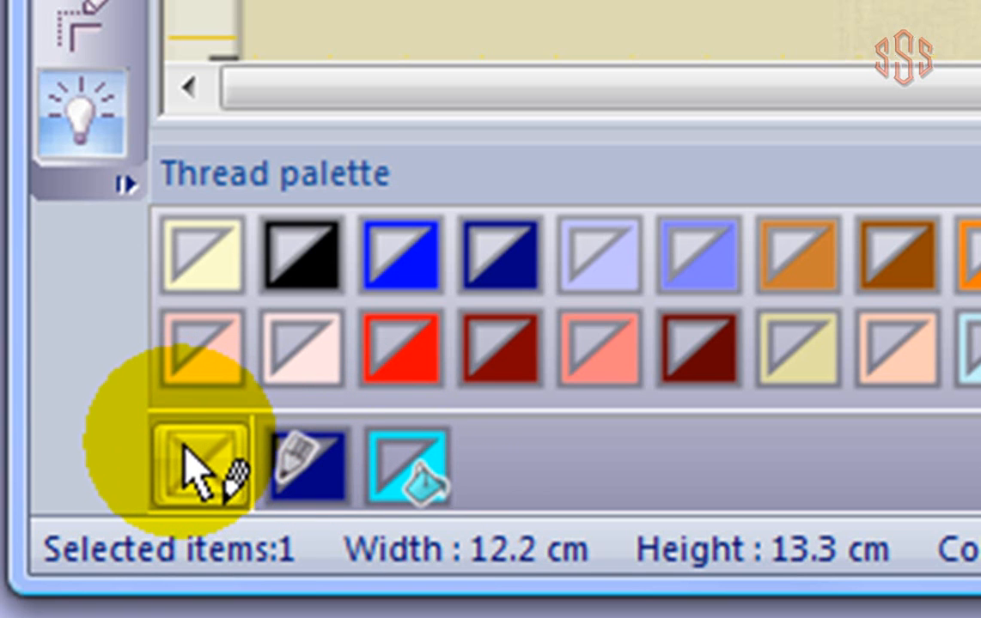
{"action": "left_click", "coordinate": [187, 455]}
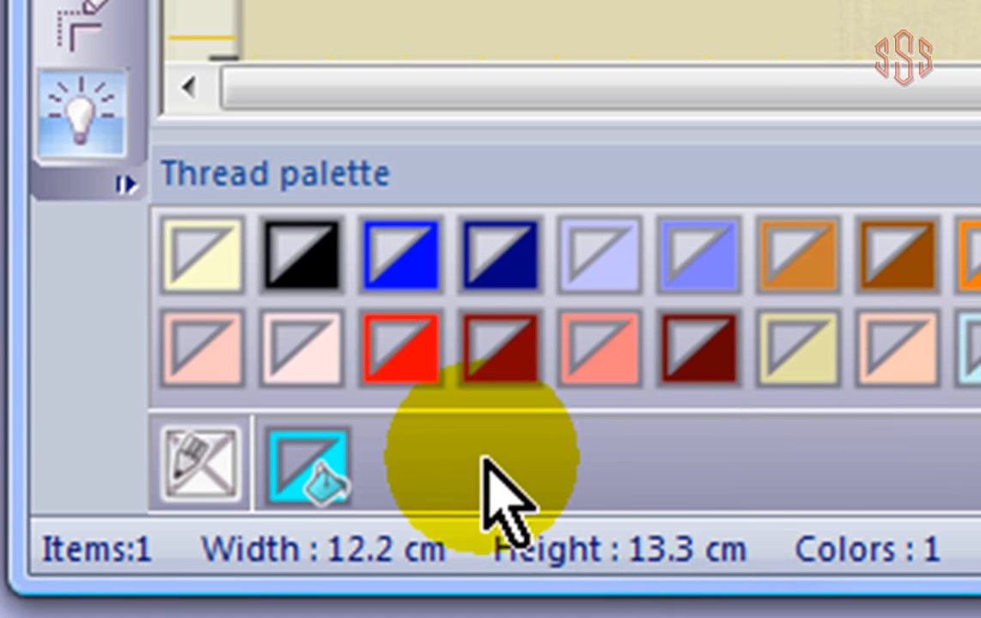
{"action": "left_click", "coordinate": [403, 360]}
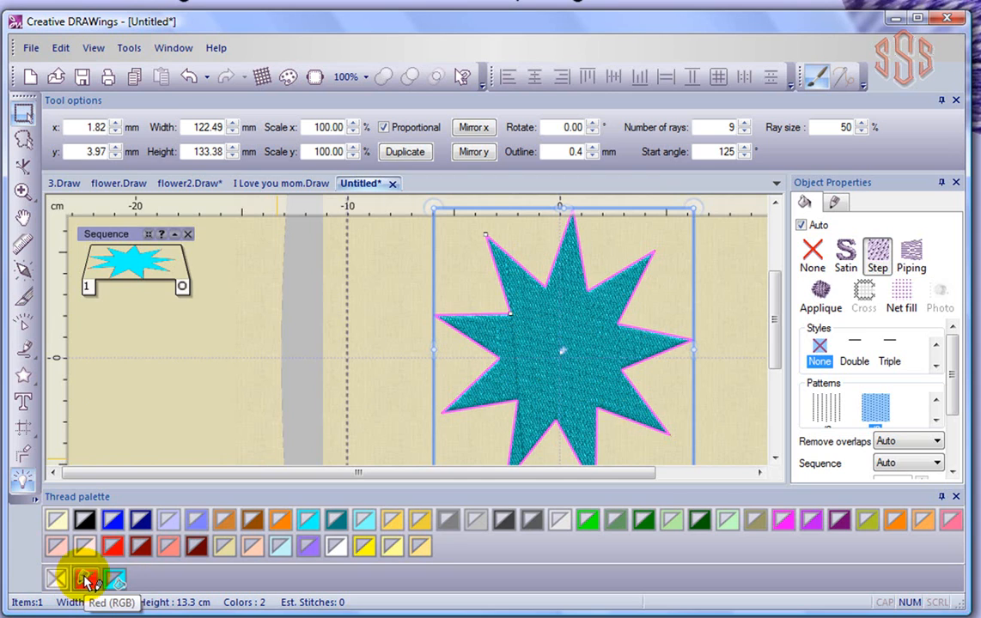
{"action": "scroll", "coordinate": [521, 335], "scroll_direction": "up", "scroll_amount": 2}
{"action": "scroll", "coordinate": [453, 333], "scroll_direction": "up", "scroll_amount": 2}
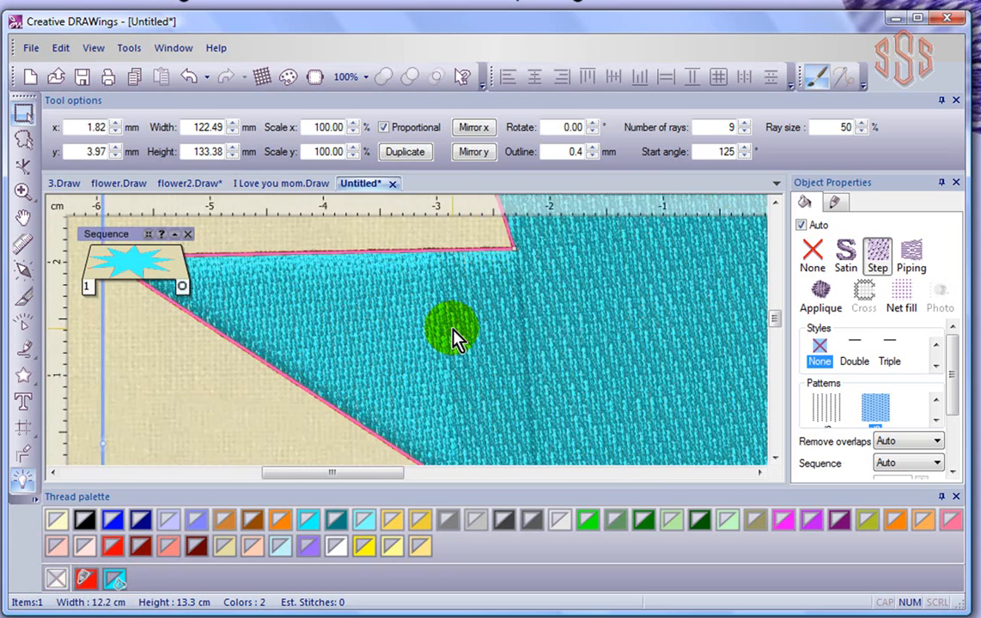
{"action": "left_click", "coordinate": [89, 389]}
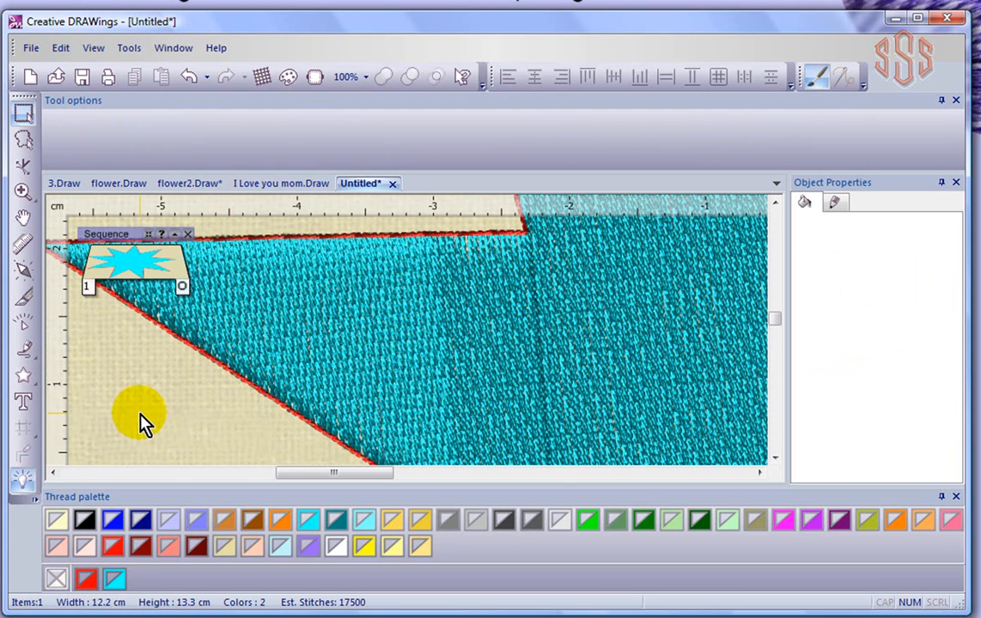
{"action": "scroll", "coordinate": [140, 420], "scroll_direction": "down", "scroll_amount": 3}
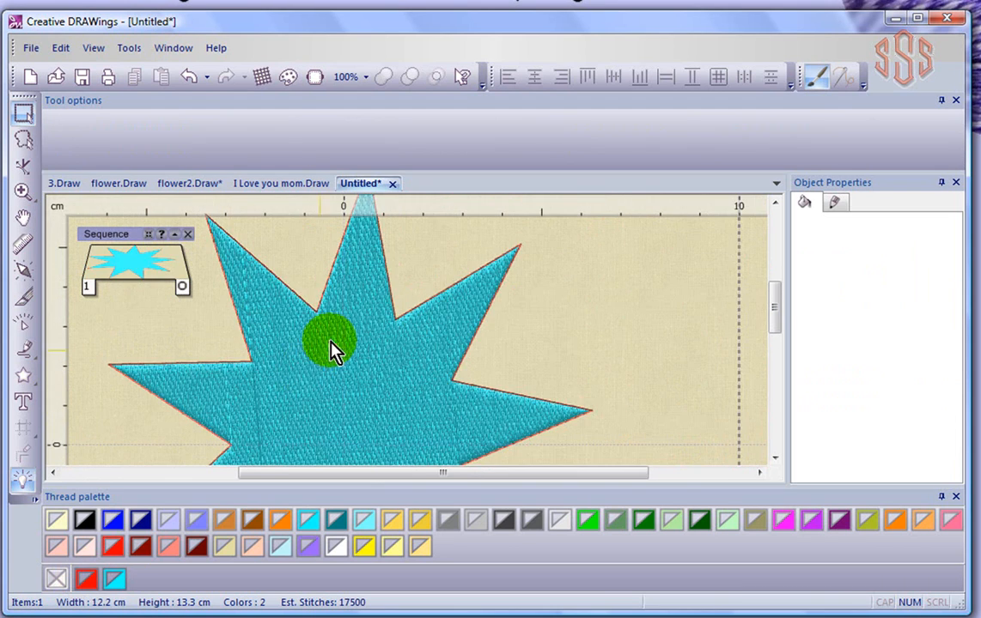
- Change the star's outline stitch to Satin serial and set its outline width to 1 mm
{"action": "left_click", "coordinate": [350, 358]}
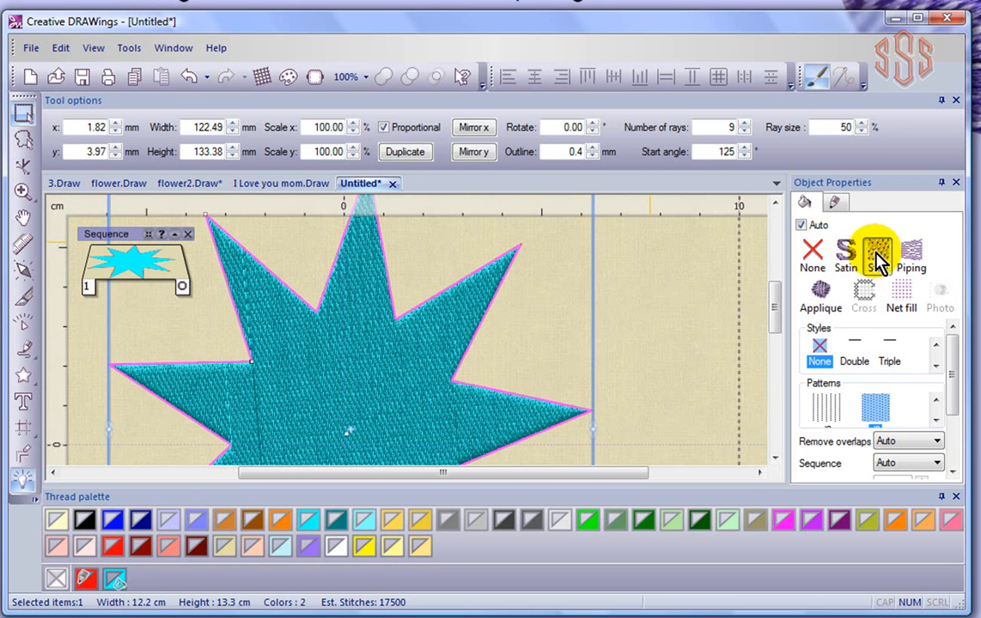
{"action": "left_click", "coordinate": [834, 204]}
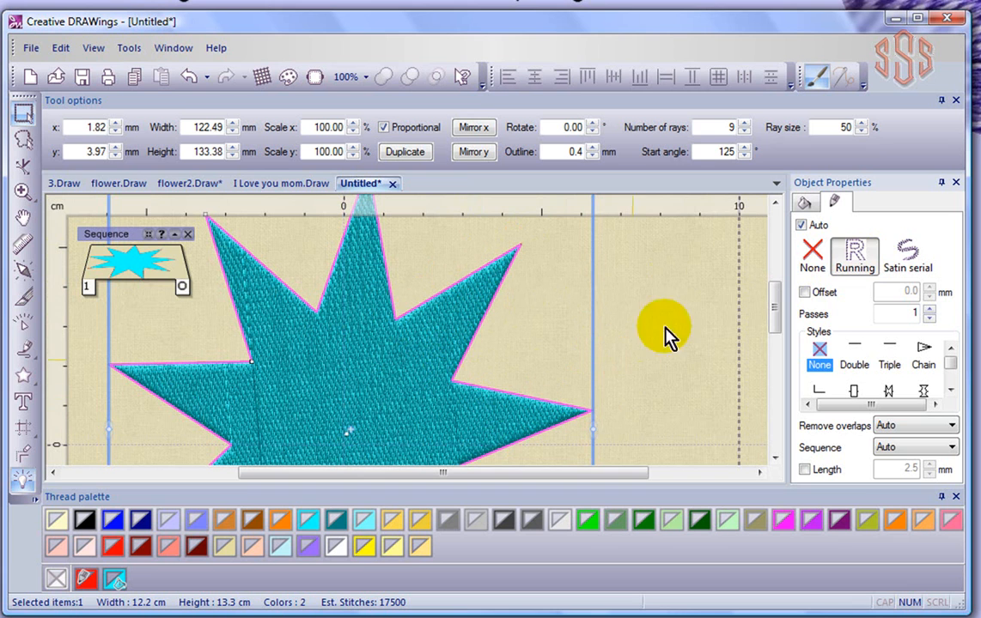
{"action": "left_click", "coordinate": [912, 262]}
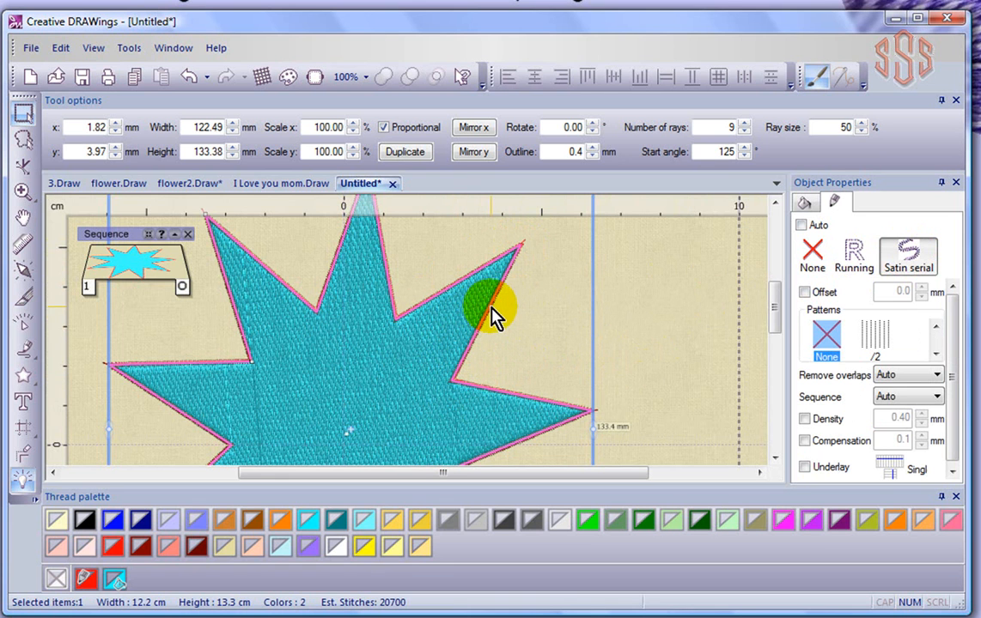
{"action": "double_click", "coordinate": [575, 152]}
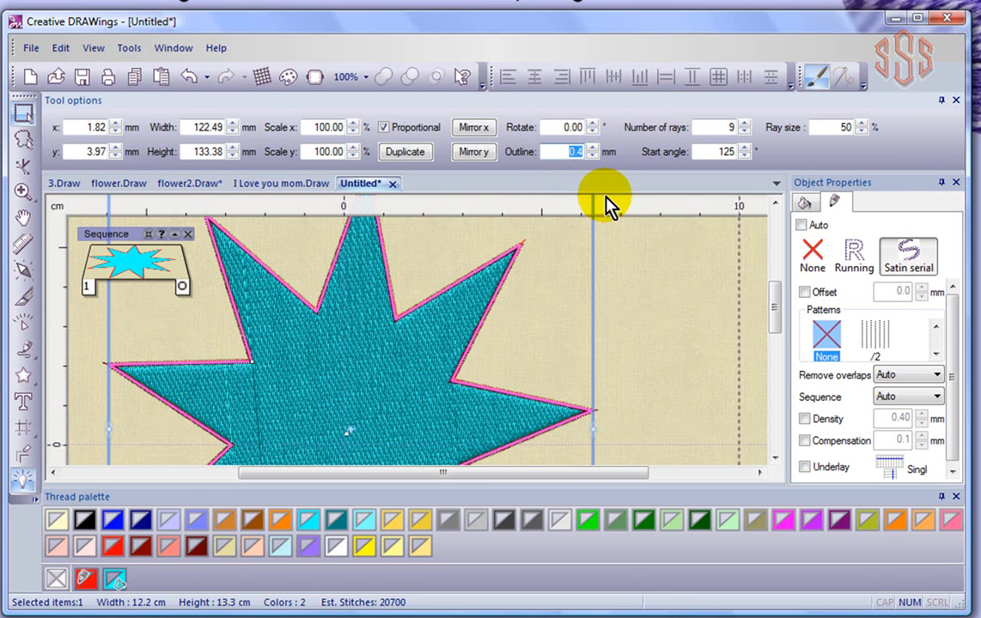
{"action": "type", "text": "1"}
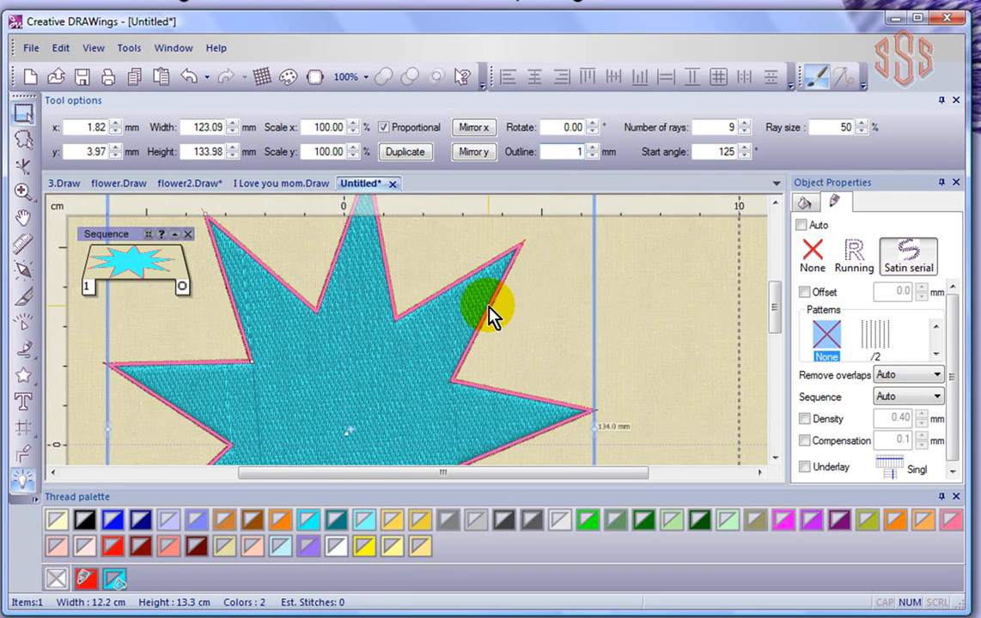
- Set the star's outline width to 2 mm, check the satin border up close, and deselect the star
{"action": "double_click", "coordinate": [579, 151]}
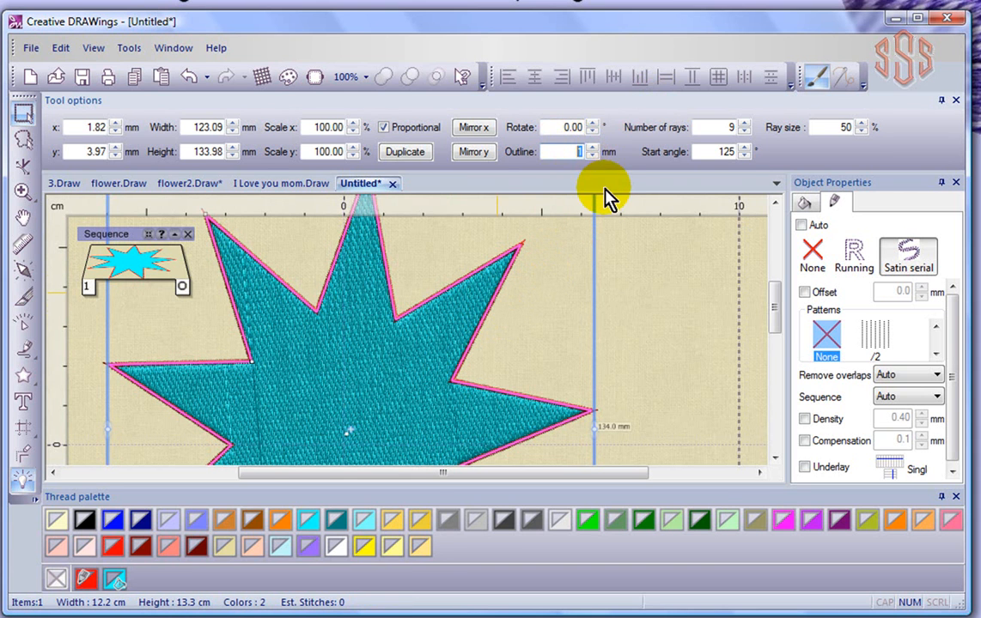
{"action": "type", "text": "2"}
{"action": "key", "text": "Return"}
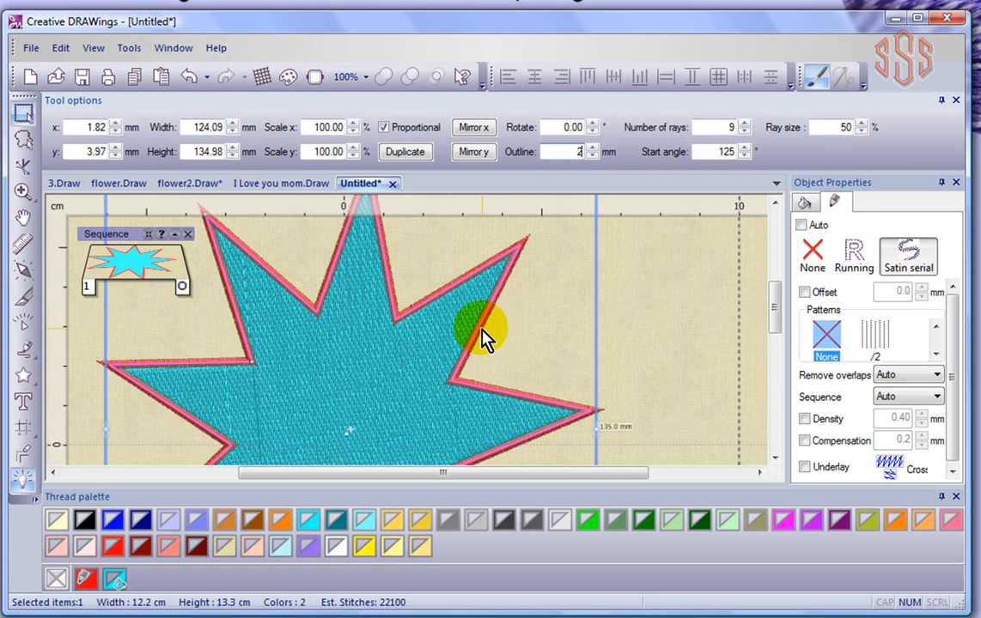
{"action": "scroll", "coordinate": [482, 338], "scroll_direction": "up", "scroll_amount": 2}
{"action": "scroll", "coordinate": [482, 333], "scroll_direction": "up", "scroll_amount": 1}
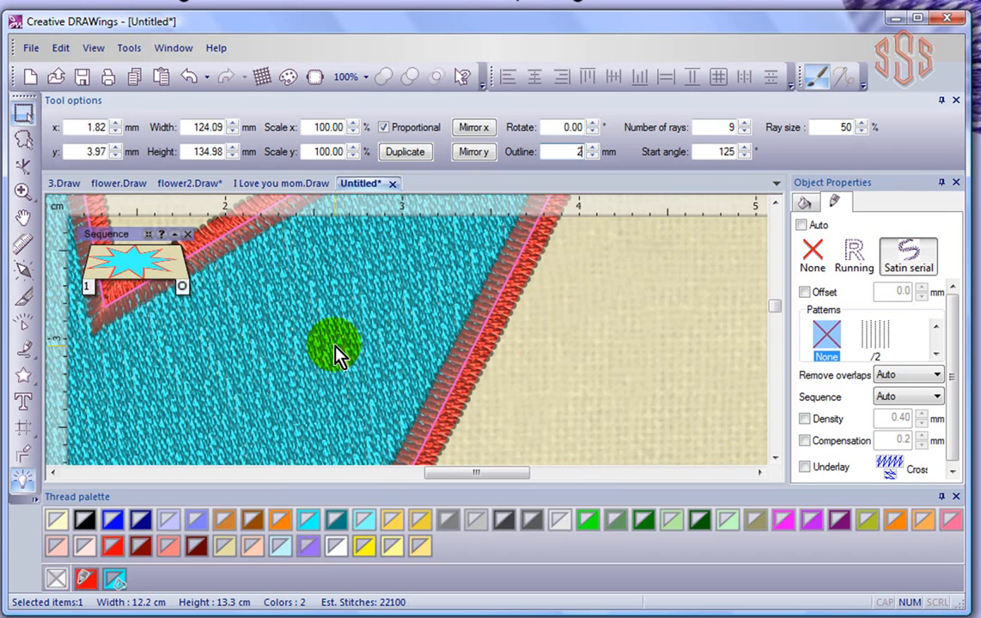
{"action": "scroll", "coordinate": [335, 350], "scroll_direction": "down", "scroll_amount": 5}
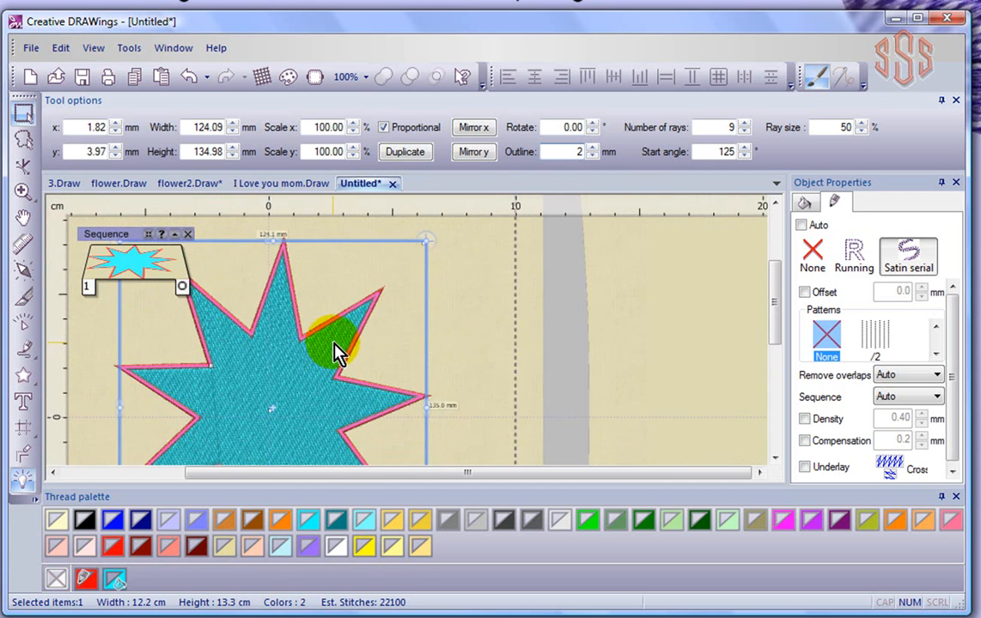
{"action": "scroll", "coordinate": [335, 351], "scroll_direction": "down", "scroll_amount": 2}
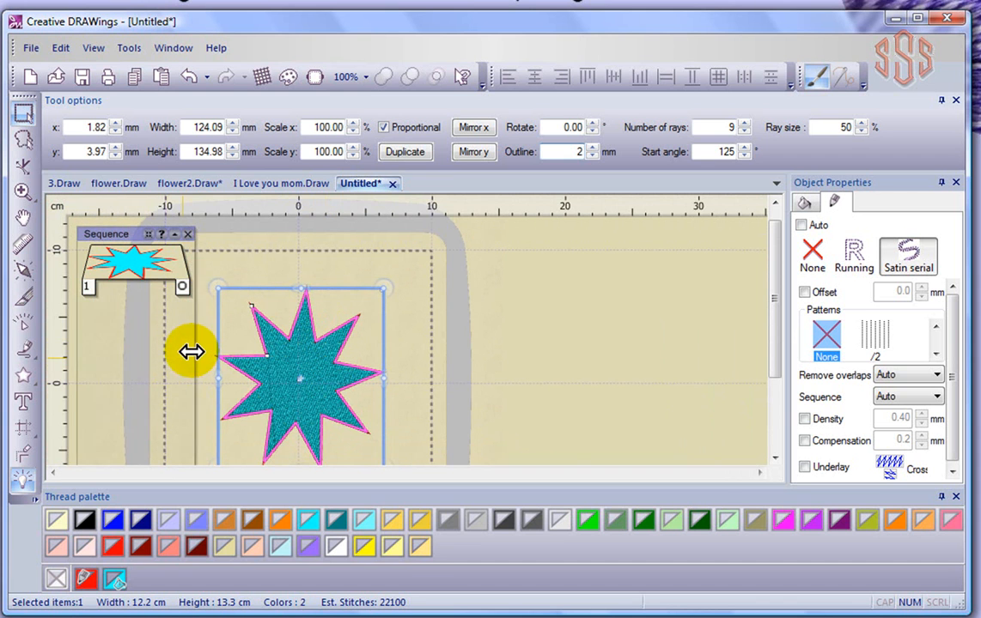
{"action": "left_click", "coordinate": [420, 272]}
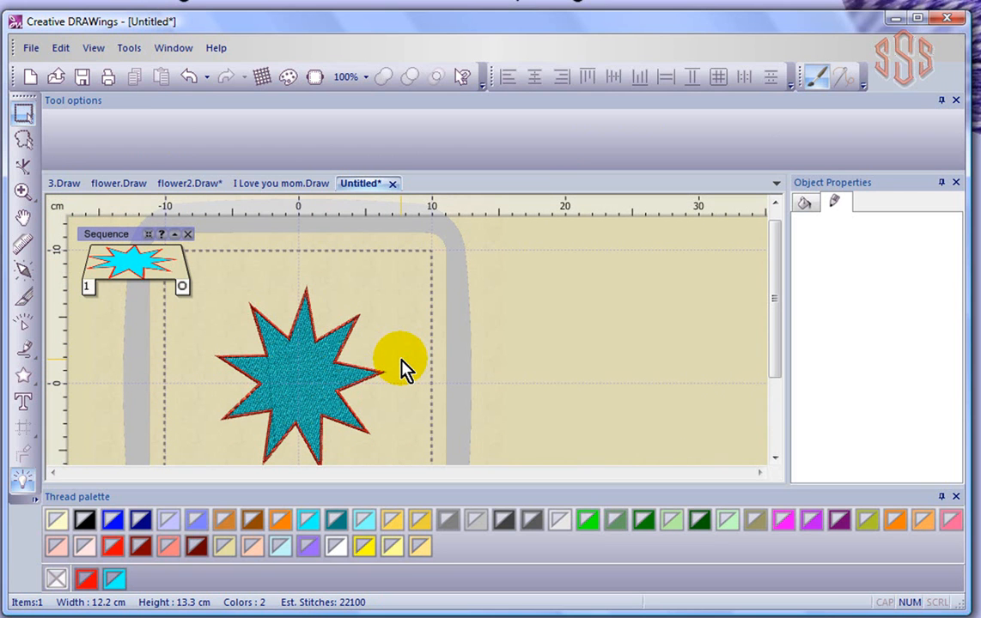
- Try auto-hiding and re-pinning the Object Properties and Tool options panels, leaving Tool options set to auto-hide
{"action": "left_click", "coordinate": [326, 361]}
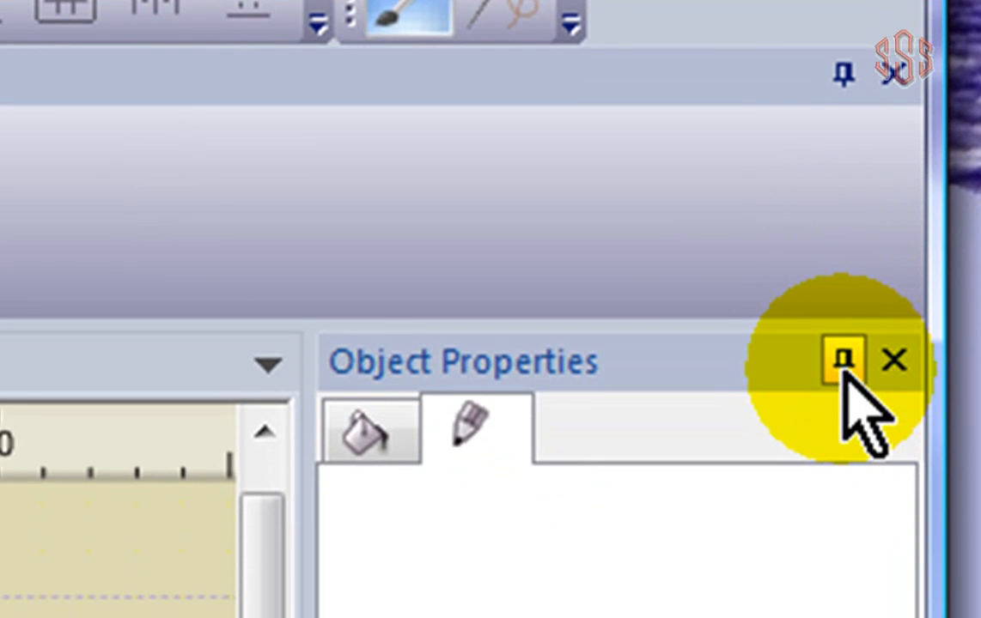
{"action": "left_click", "coordinate": [846, 362]}
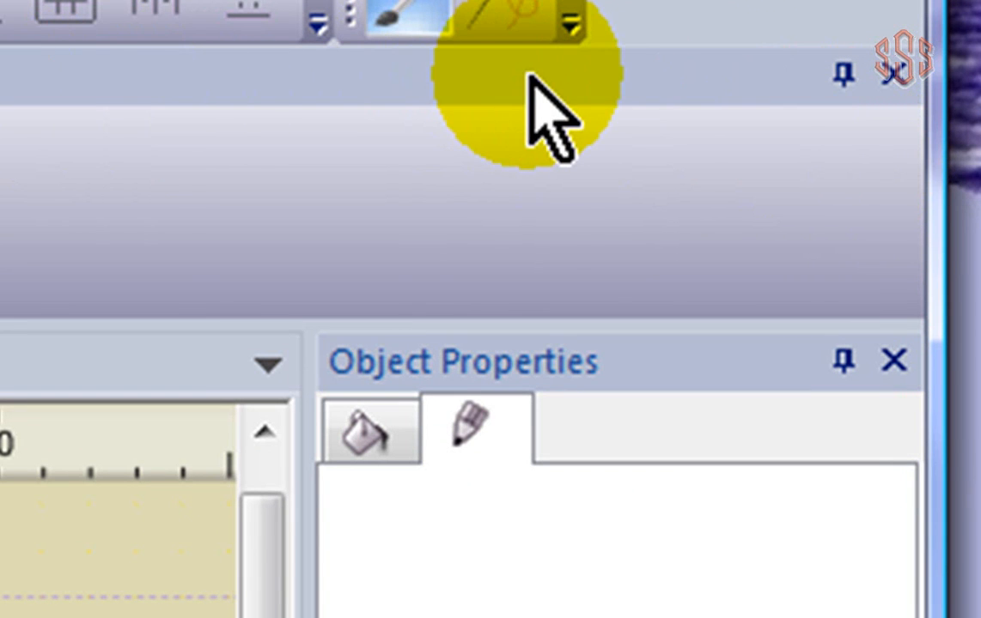
{"action": "left_click", "coordinate": [842, 76]}
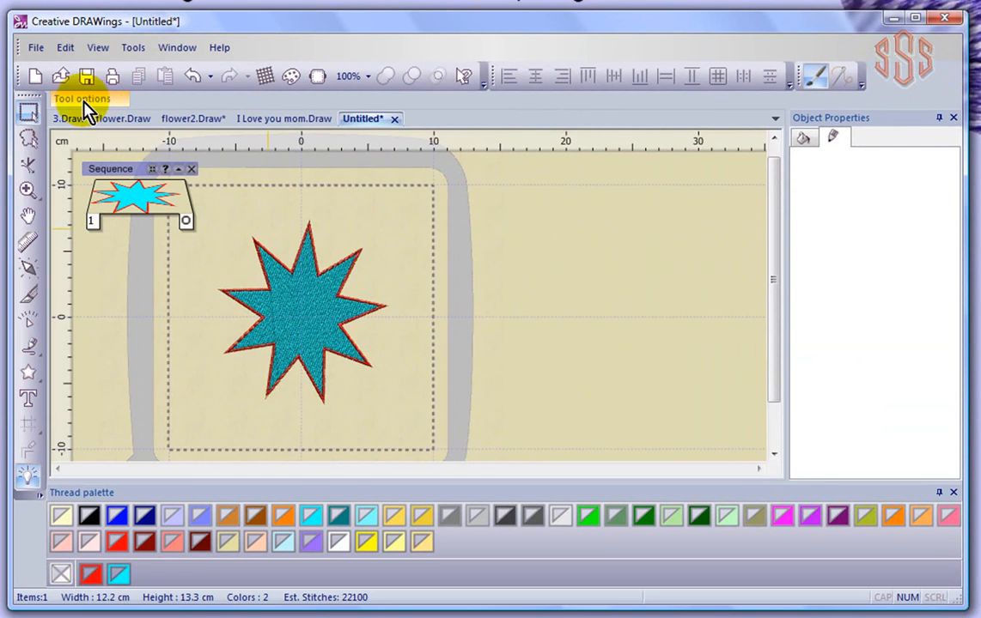
{"action": "mouse_move", "coordinate": [67, 99]}
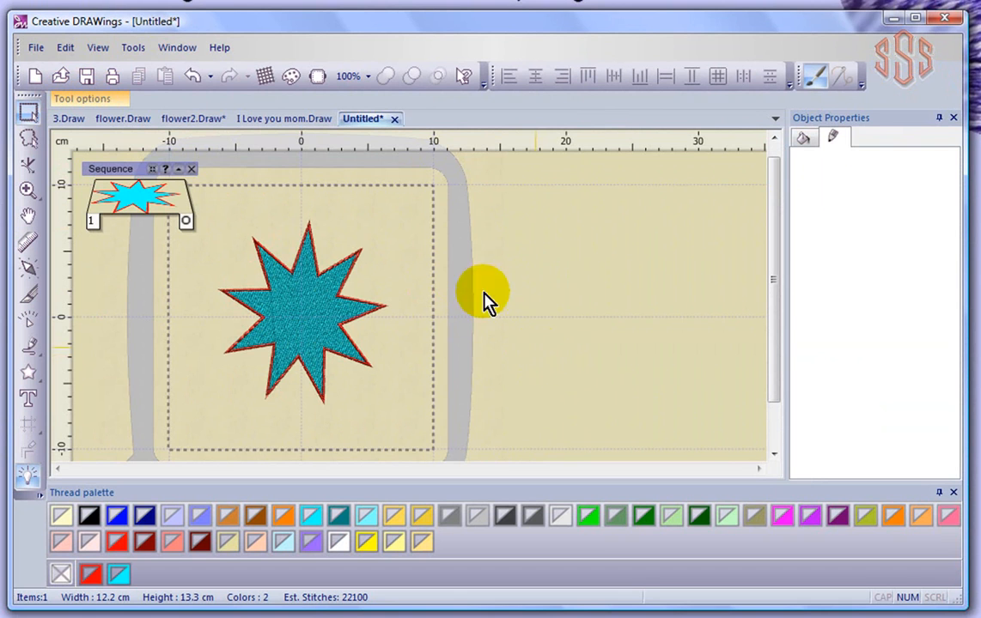
{"action": "mouse_move", "coordinate": [121, 99]}
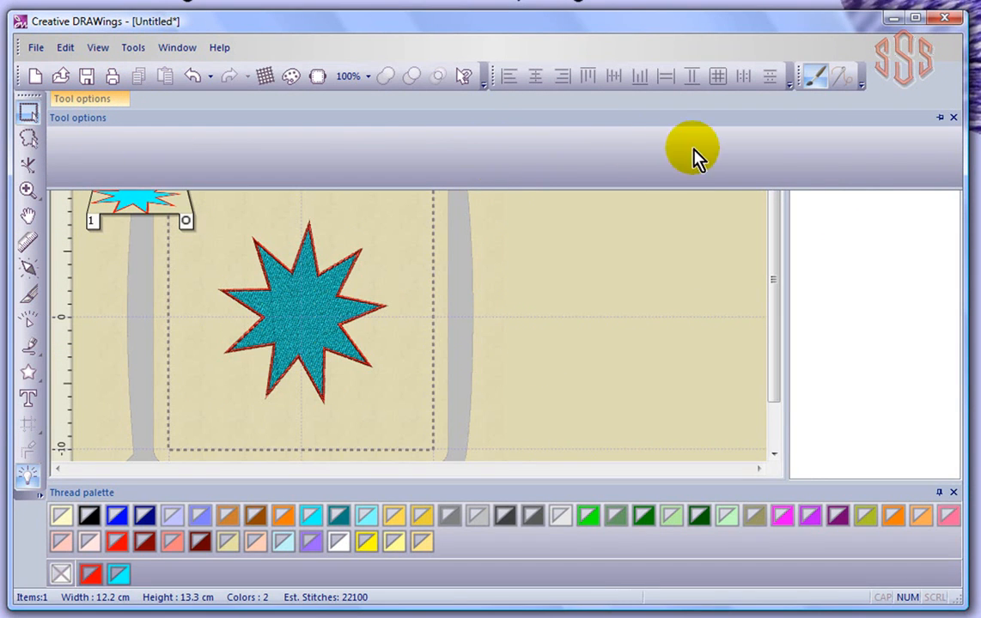
{"action": "left_click", "coordinate": [939, 118]}
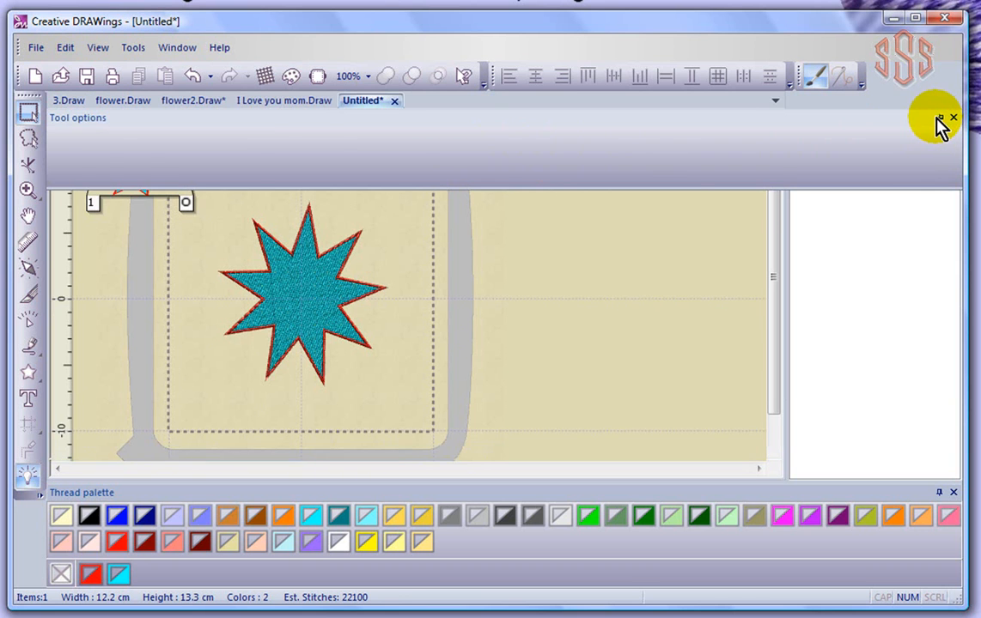
{"action": "left_click", "coordinate": [940, 117]}
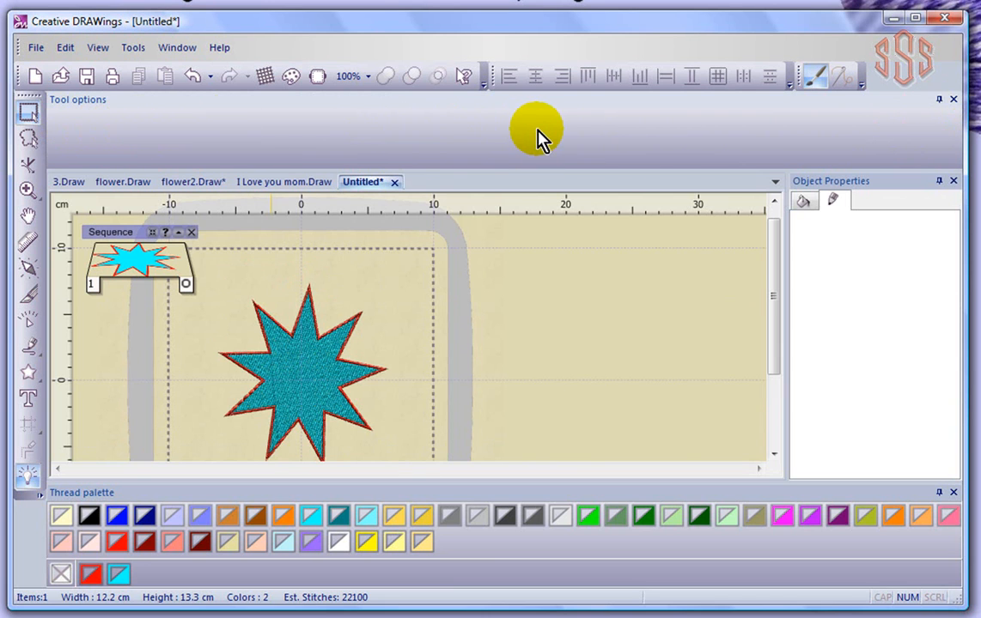
{"action": "left_click", "coordinate": [940, 101]}
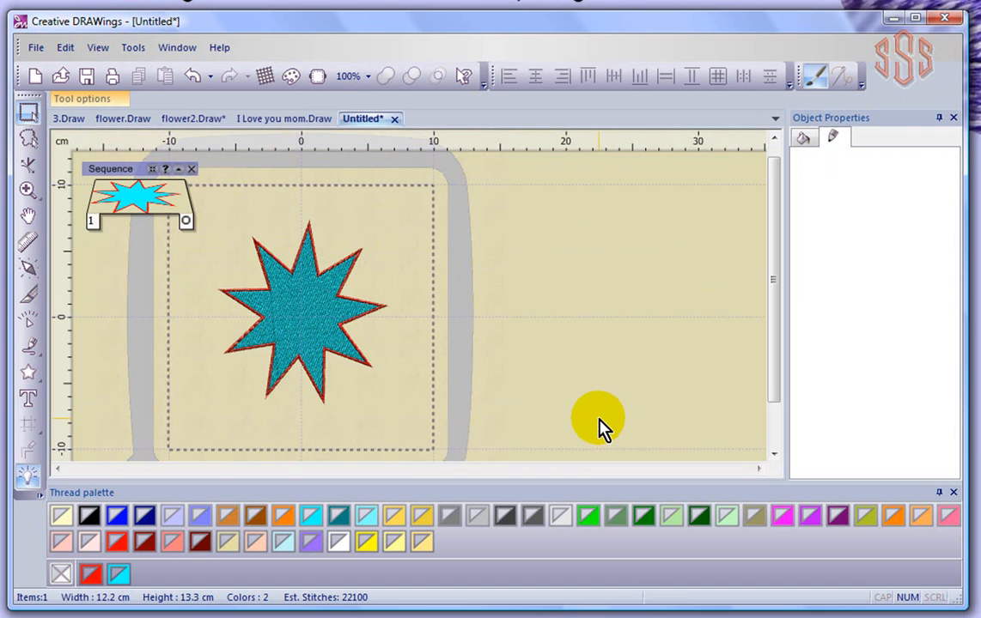
{"action": "mouse_move", "coordinate": [129, 109]}
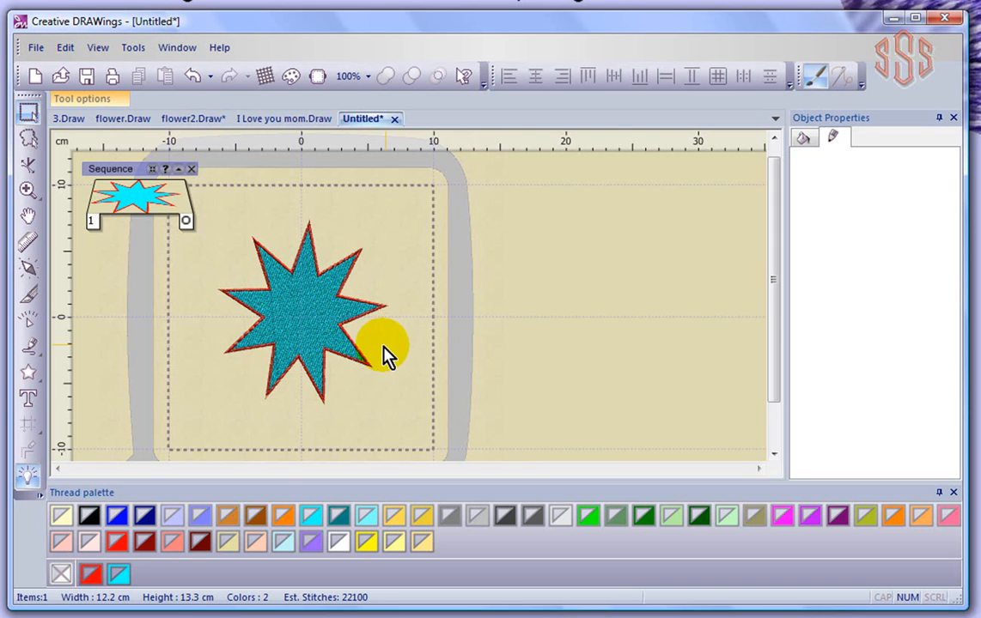
- Save the star design as a DRAWings file named star in the current designs folder
{"action": "left_click", "coordinate": [36, 48]}
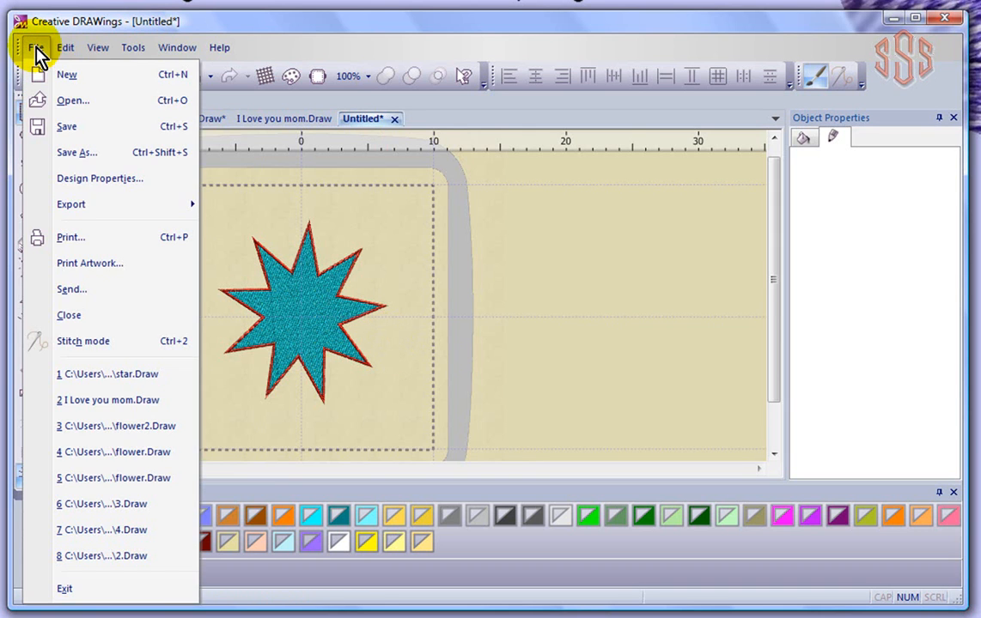
{"action": "left_click", "coordinate": [73, 125]}
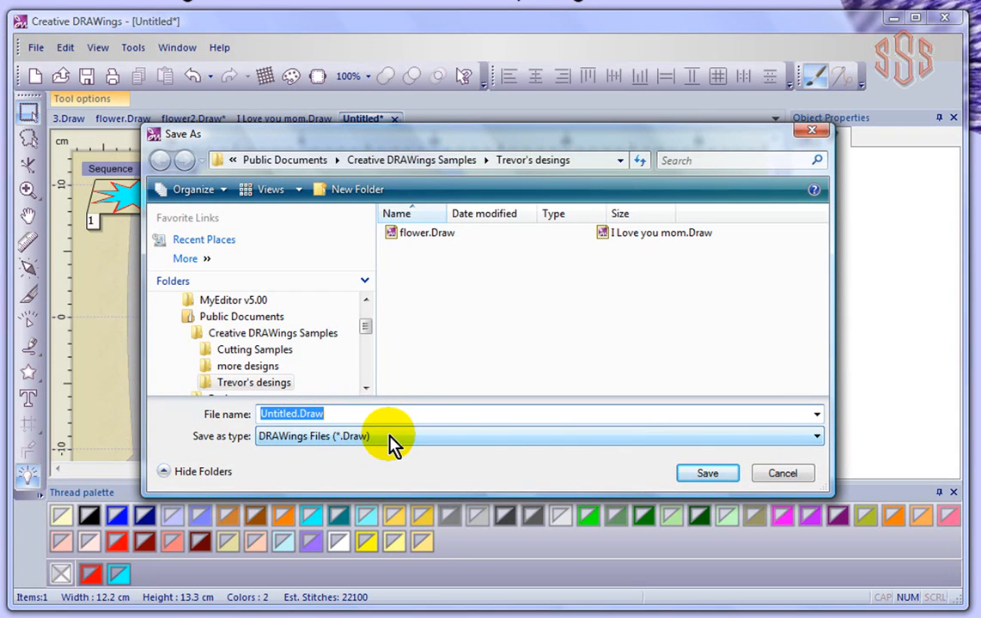
{"action": "type", "text": "s"}
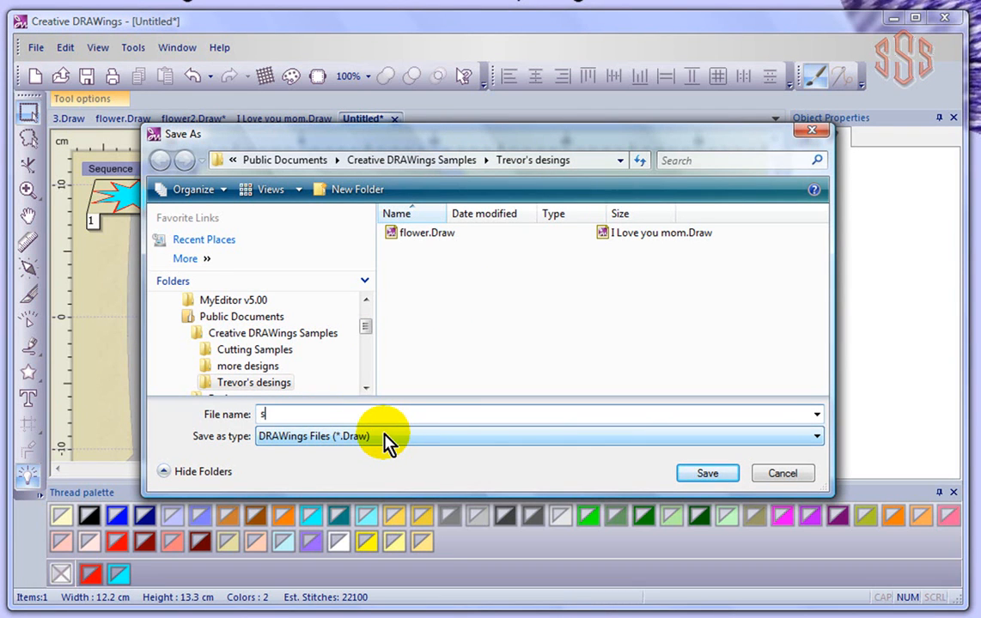
{"action": "type", "text": "tar"}
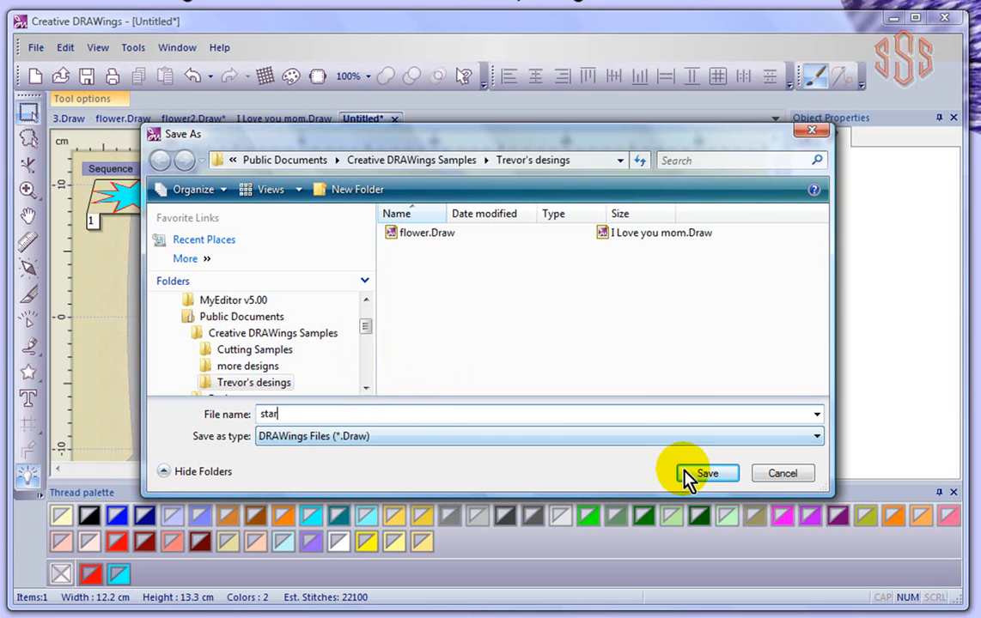
{"action": "left_click", "coordinate": [705, 475]}
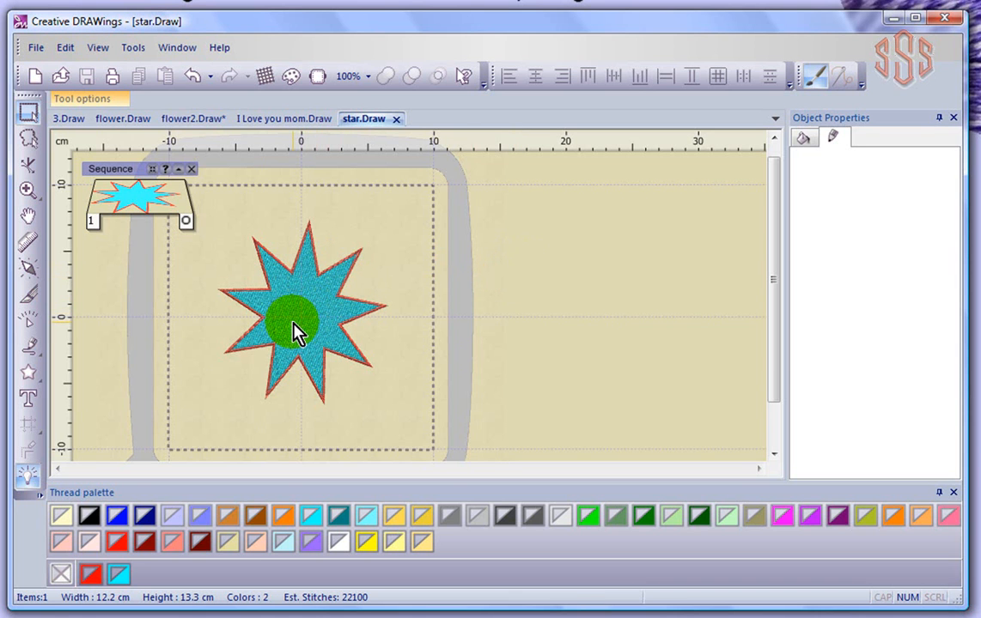
- Export the star design to the editor, Wings' Modular, and select its cyan fill object in the sequence
{"action": "left_click", "coordinate": [36, 50]}
{"action": "mouse_move", "coordinate": [70, 208]}
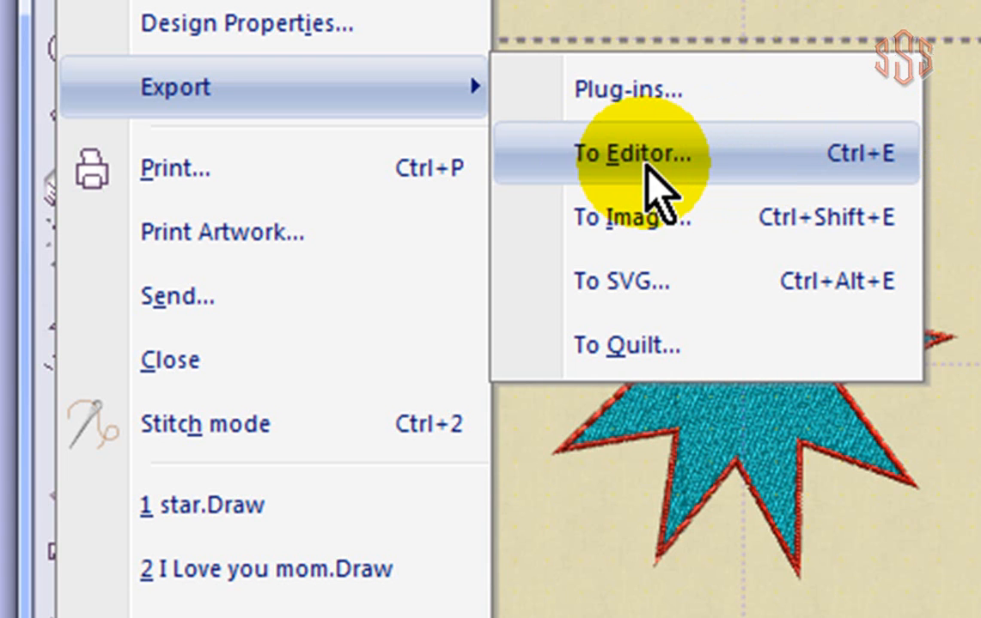
{"action": "left_click", "coordinate": [638, 160]}
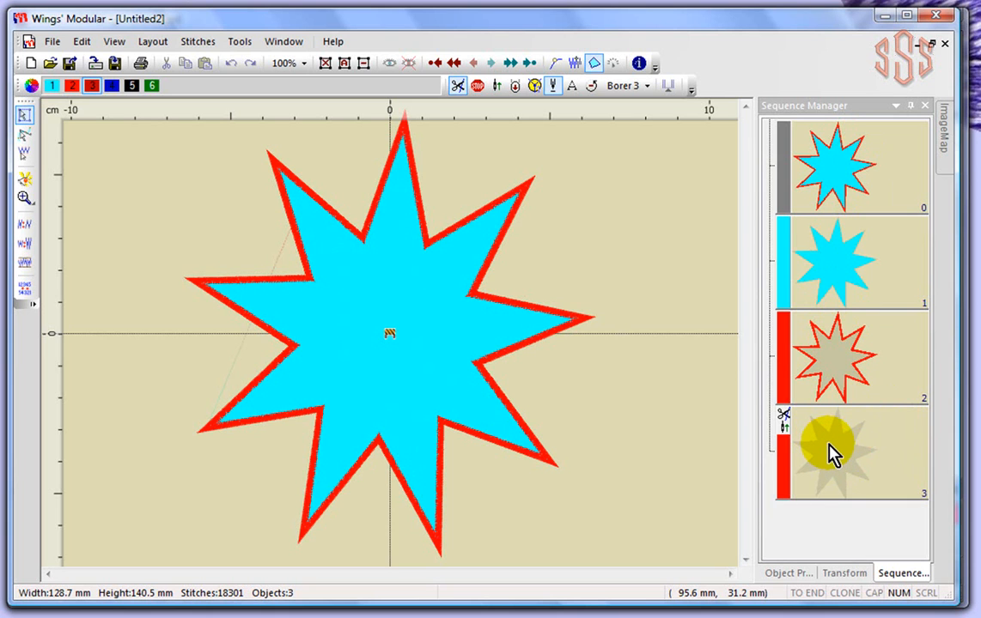
{"action": "left_click", "coordinate": [834, 262]}
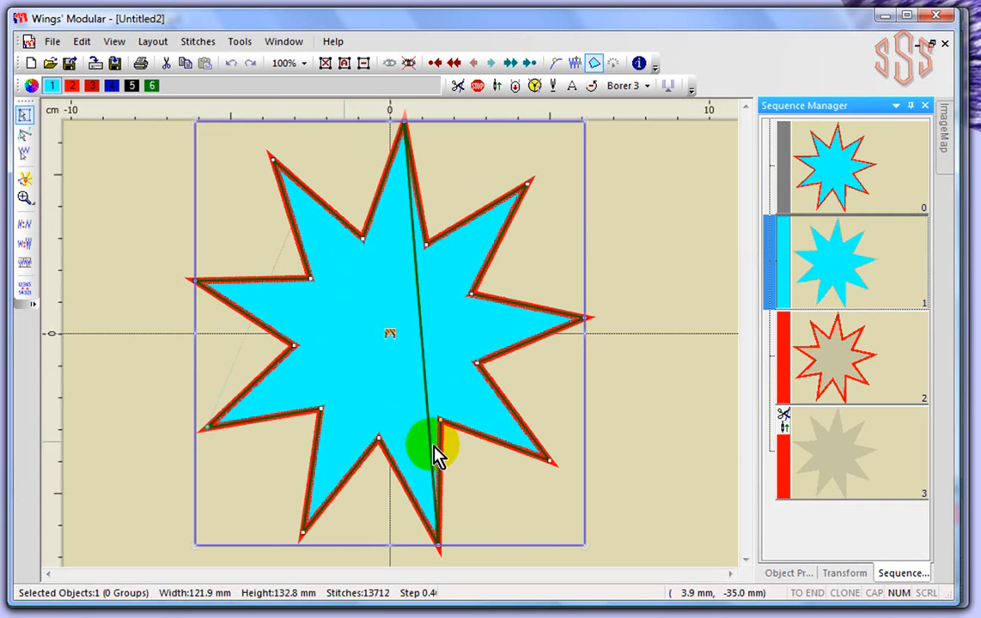
- Change the star's cyan fill object to a Venere Cut and deselect it
{"action": "left_click_drag", "start_coordinate": [460, 453], "coordinate": [439, 268]}
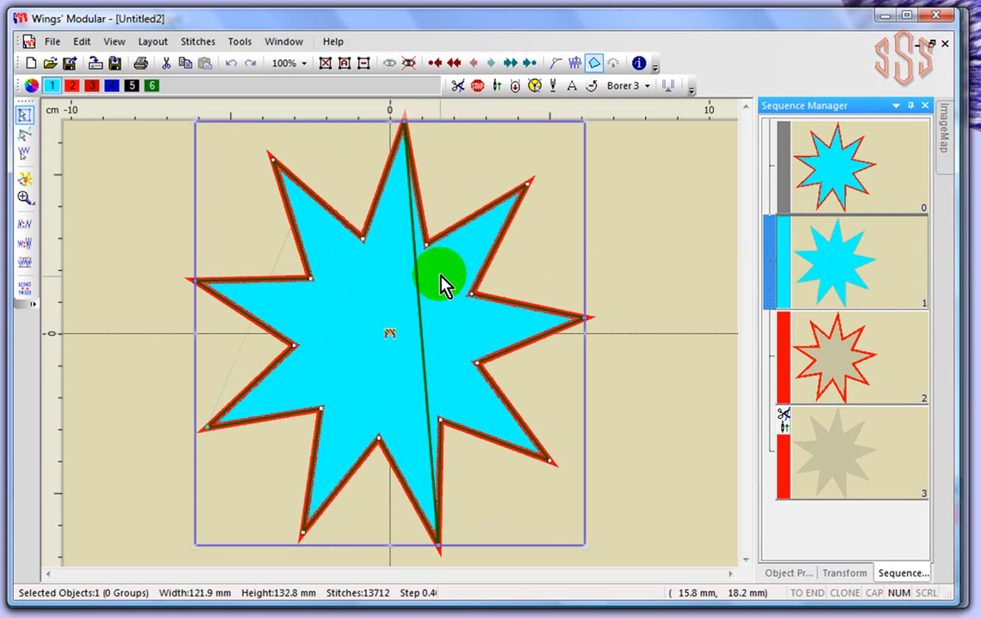
{"action": "right_click", "coordinate": [440, 283]}
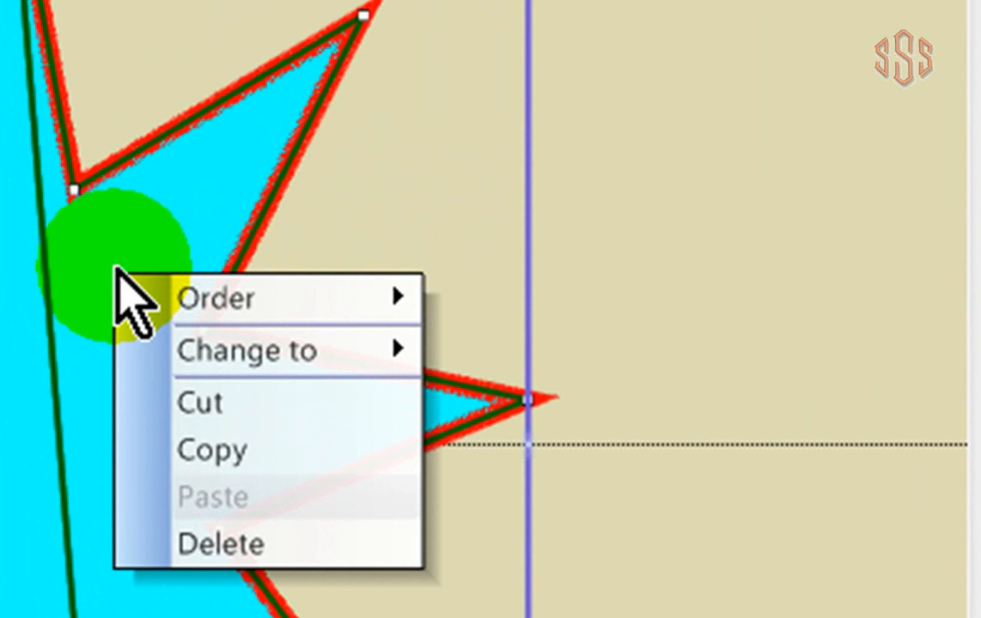
{"action": "mouse_move", "coordinate": [120, 281]}
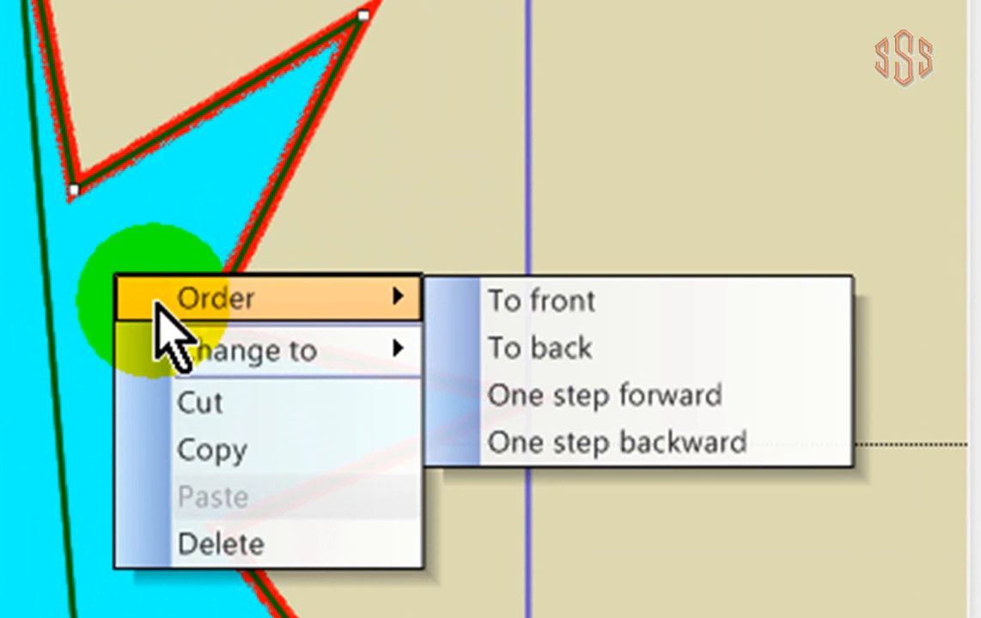
{"action": "mouse_move", "coordinate": [280, 357]}
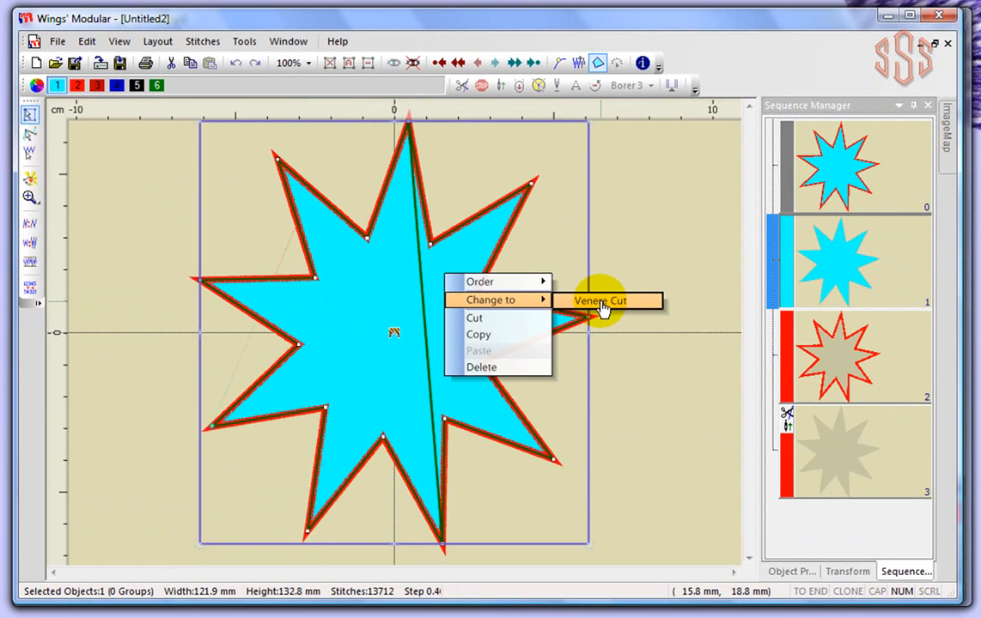
{"action": "left_click", "coordinate": [602, 305]}
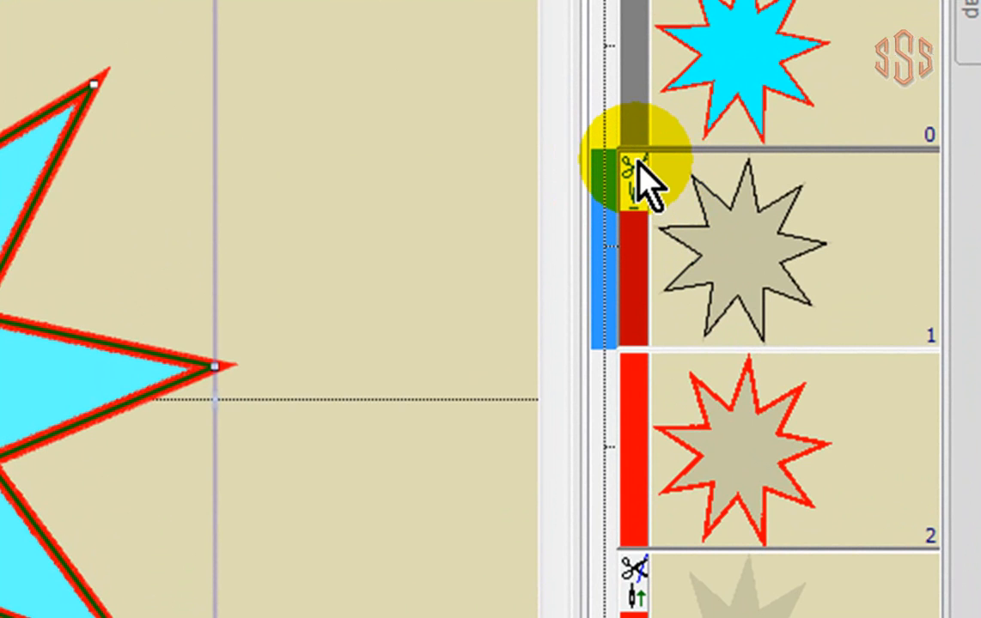
{"action": "left_click", "coordinate": [744, 91]}
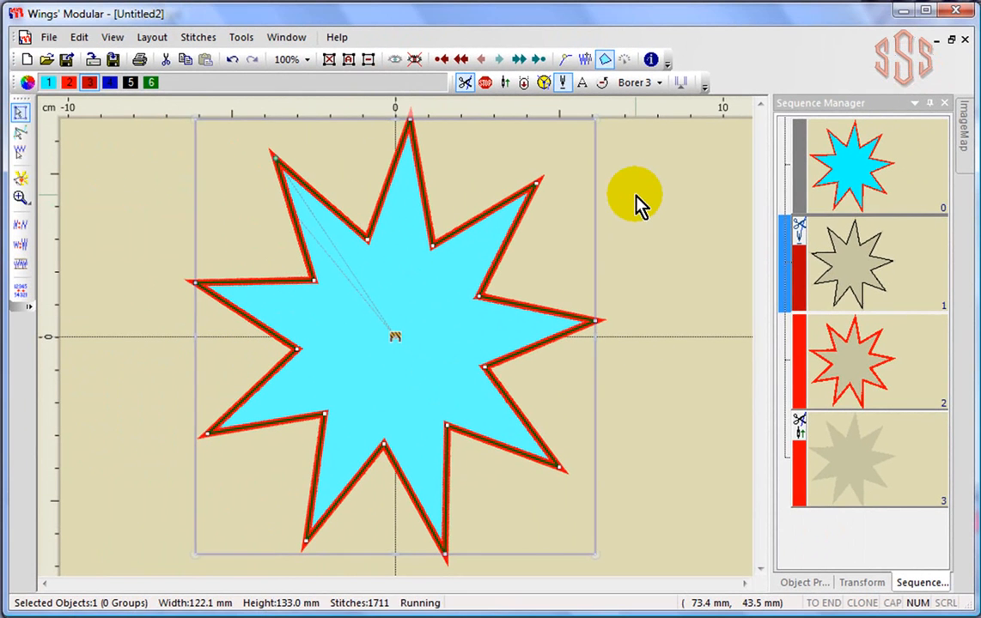
{"action": "key", "text": "Escape"}
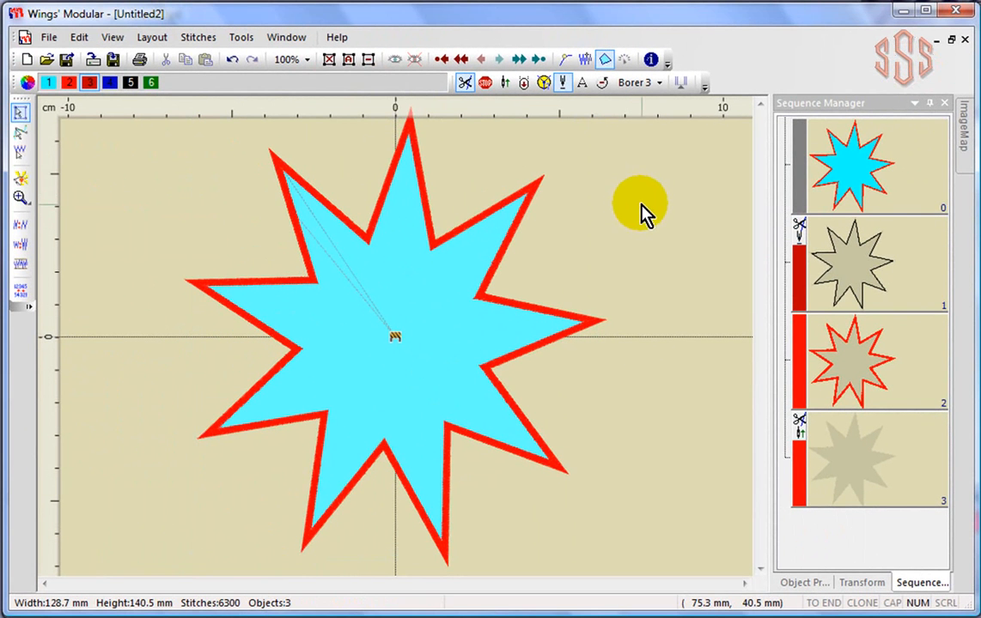
- Prepare to save the design as star in Janome (*.Jef) format in the personal designs folder within Creative DRAWings Samples
{"action": "left_click", "coordinate": [48, 38]}
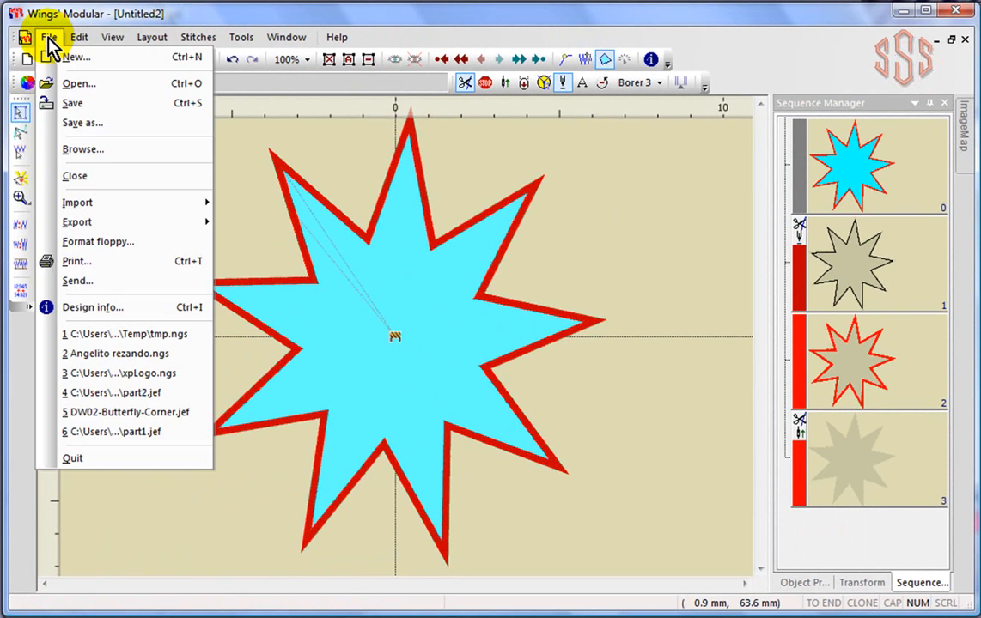
{"action": "left_click", "coordinate": [84, 125]}
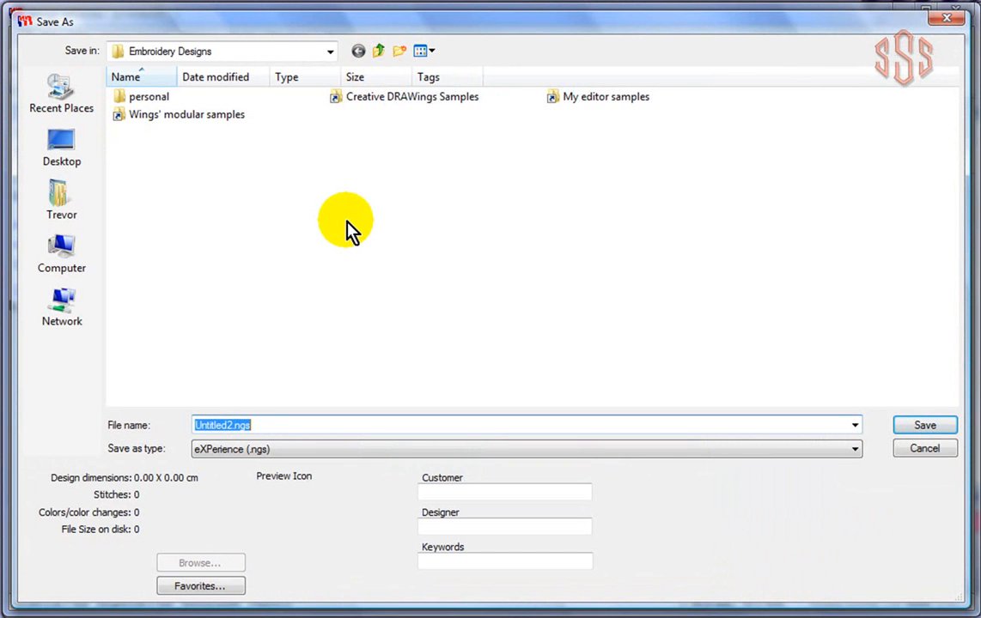
{"action": "double_click", "coordinate": [410, 98]}
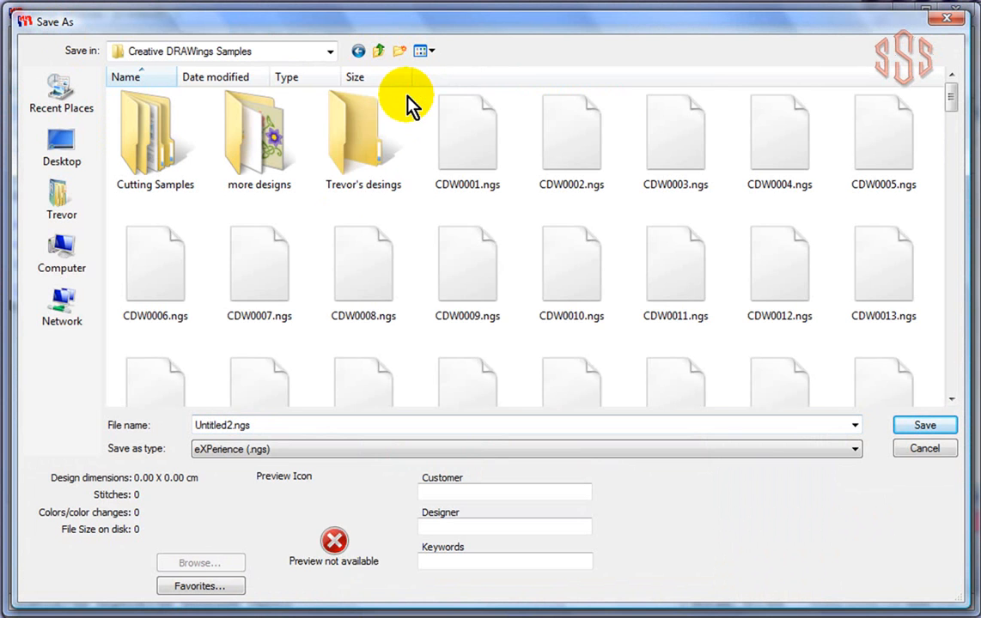
{"action": "double_click", "coordinate": [353, 145]}
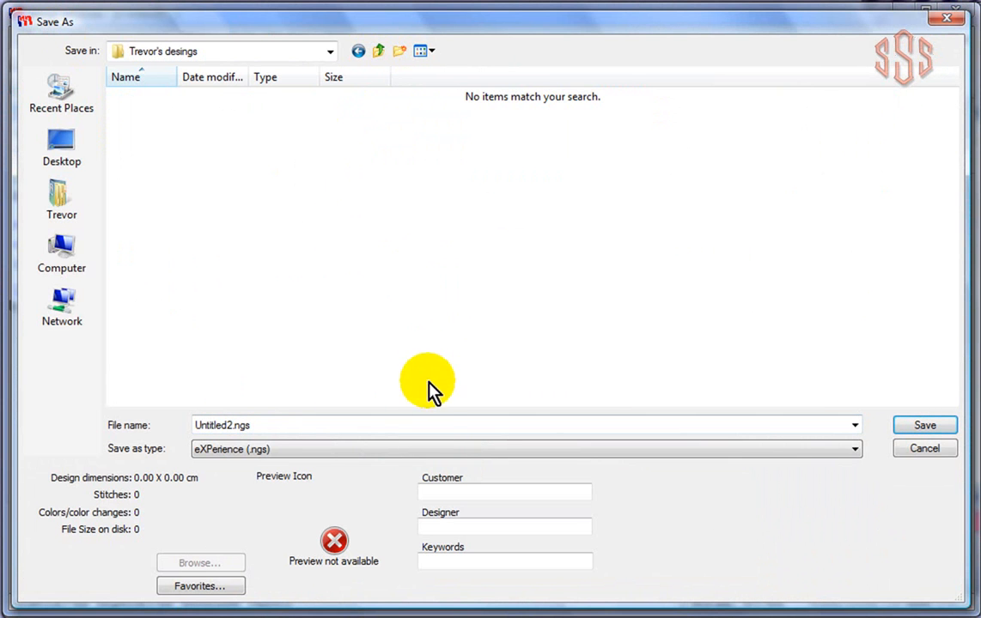
{"action": "left_click", "coordinate": [272, 458]}
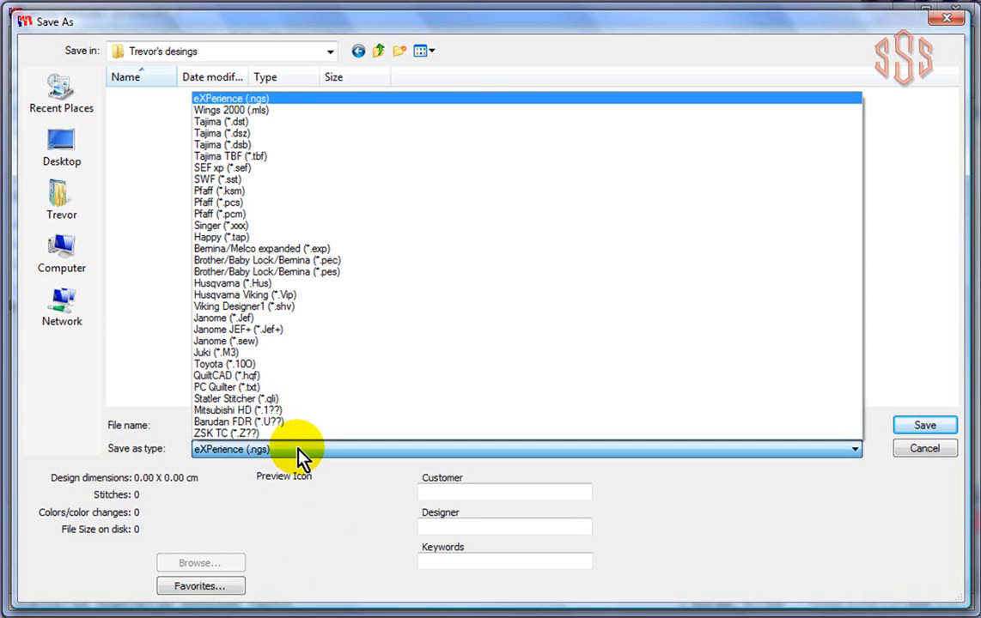
{"action": "left_click", "coordinate": [257, 318]}
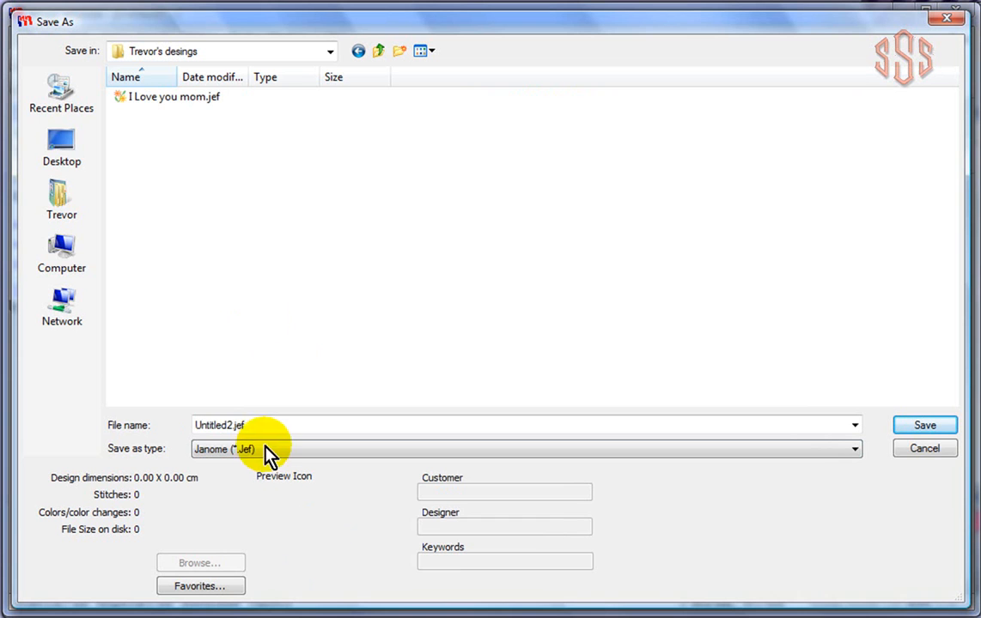
{"action": "double_click", "coordinate": [221, 424]}
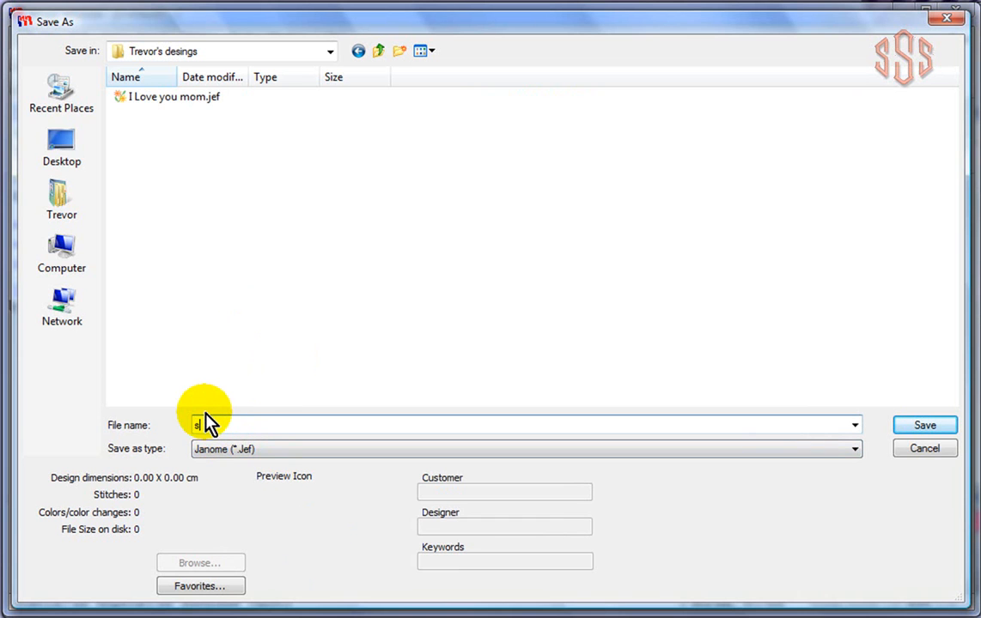
{"action": "type", "text": "star"}
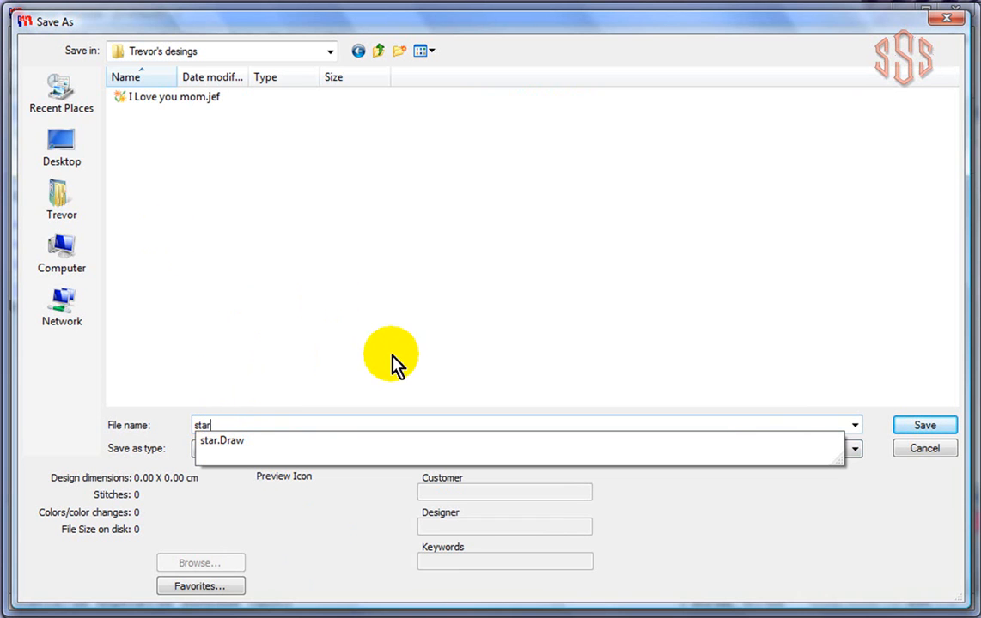
{"action": "left_click", "coordinate": [296, 500]}
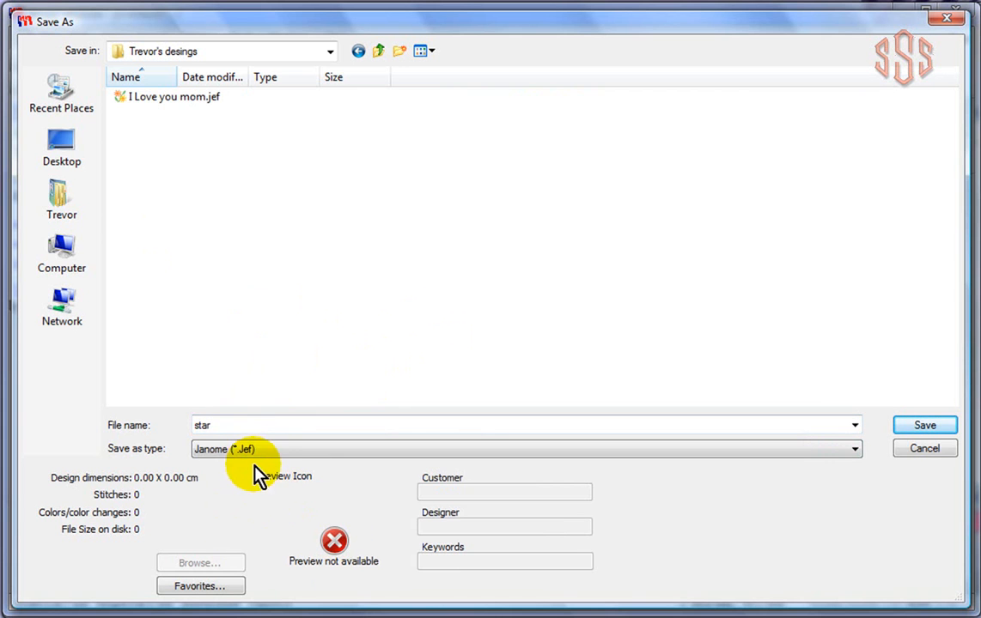
- Save the Janome file using the 1_normal.jef - Janome Generic template and 12.6 mm - 12.6 mm maximum stitch length
{"action": "left_click", "coordinate": [927, 429]}
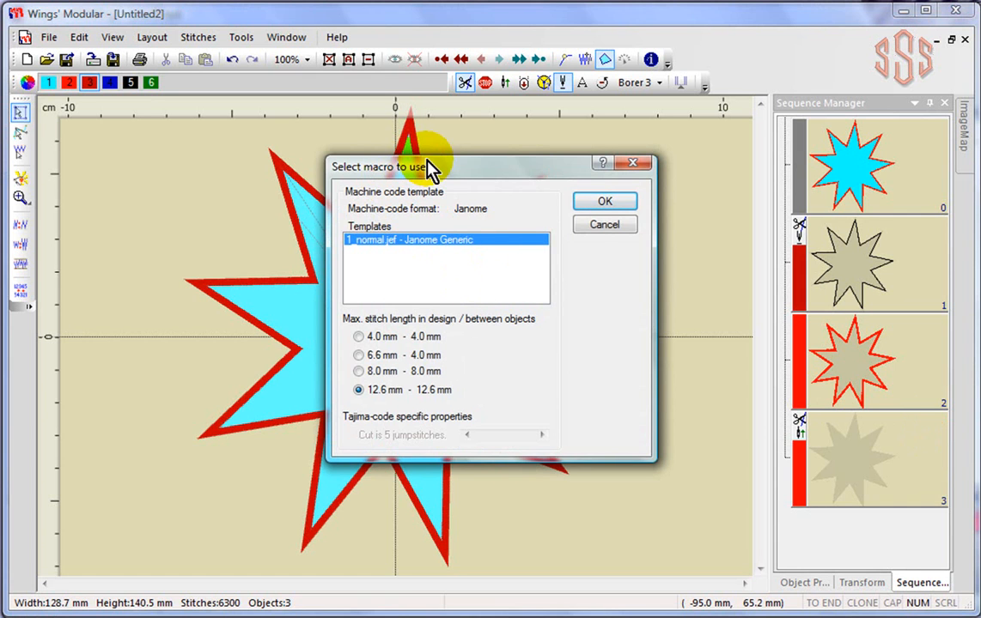
{"action": "left_click_drag", "start_coordinate": [440, 171], "coordinate": [439, 145]}
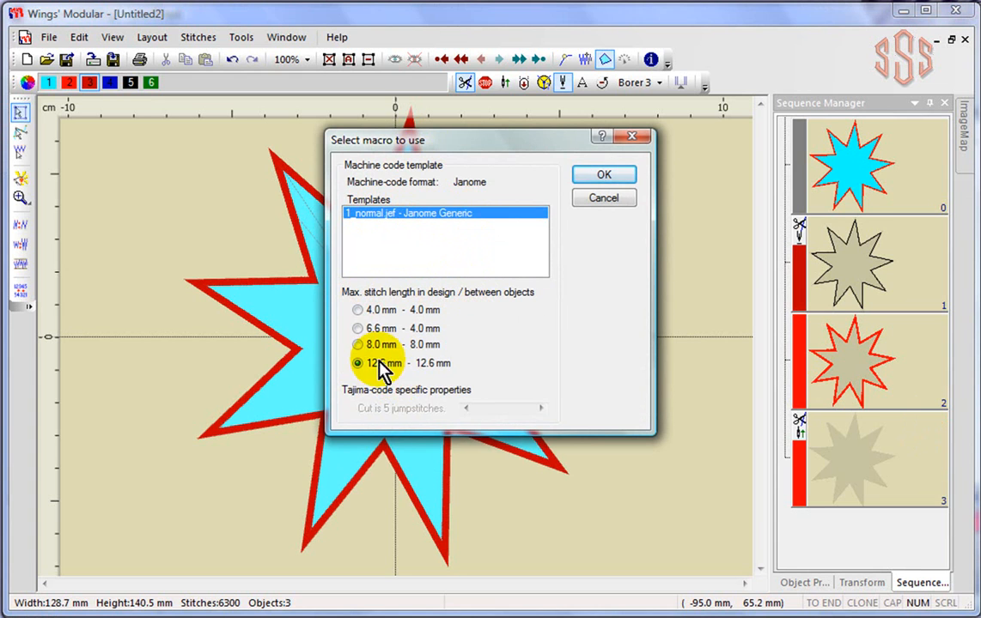
{"action": "left_click", "coordinate": [604, 176]}
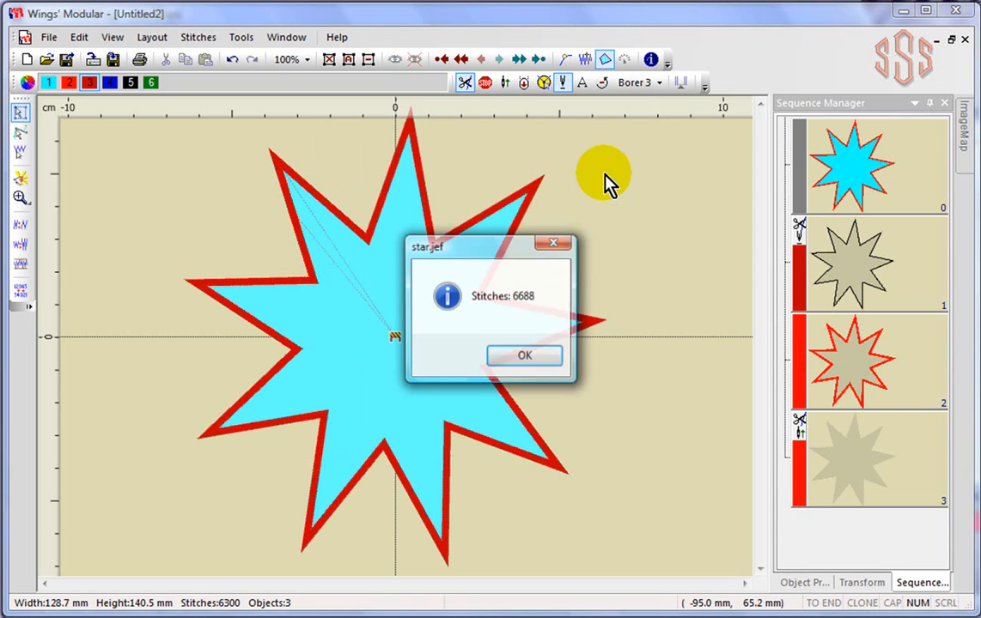
{"action": "left_click", "coordinate": [533, 362]}
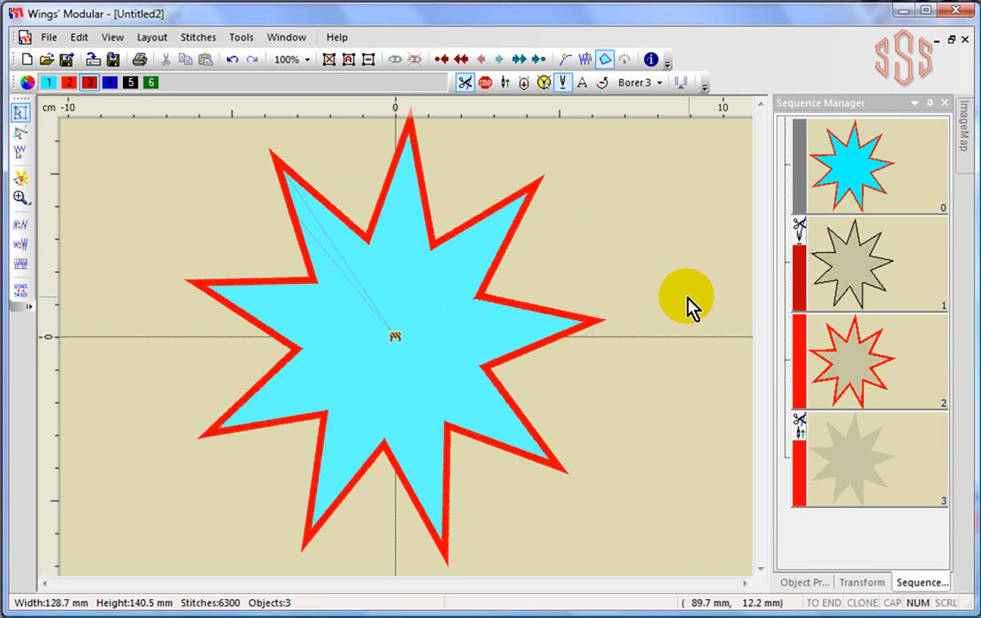
- Minimize Wings' Modular and return to the star design in Creative DRAWings
{"action": "left_click", "coordinate": [49, 39]}
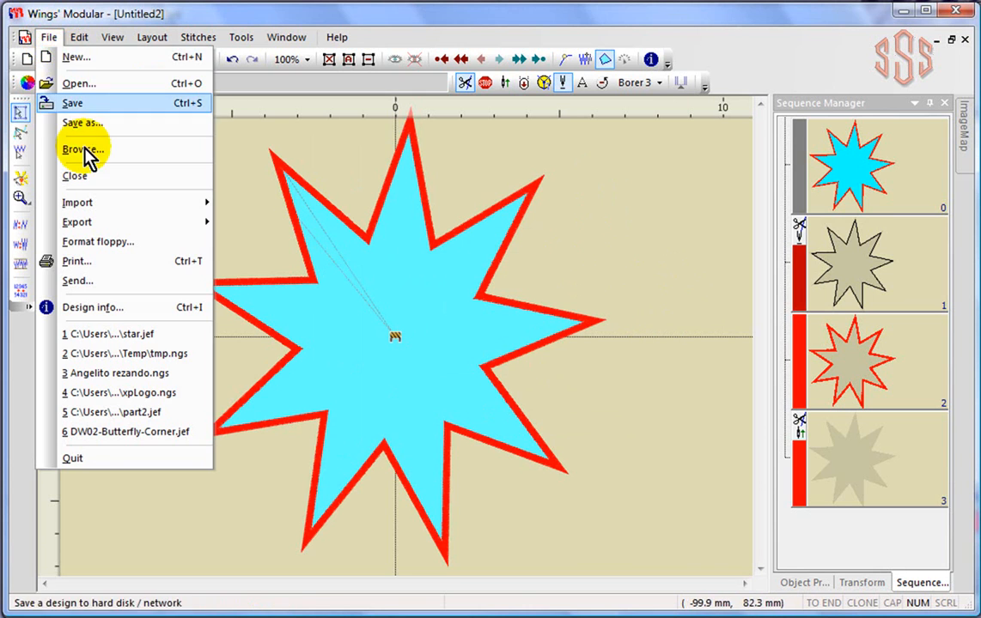
{"action": "left_click", "coordinate": [90, 269]}
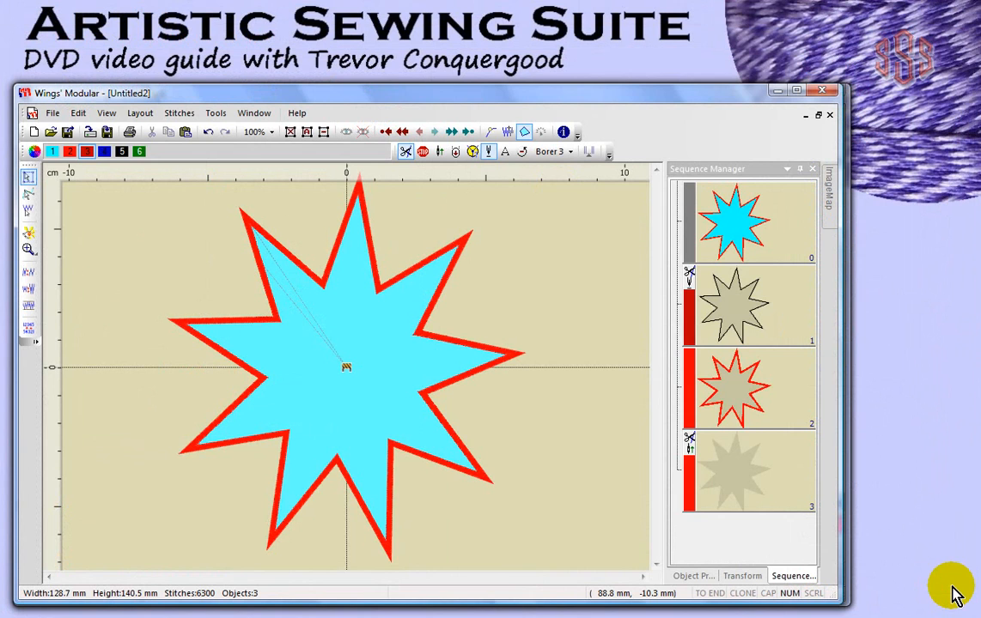
{"action": "left_click", "coordinate": [775, 90]}
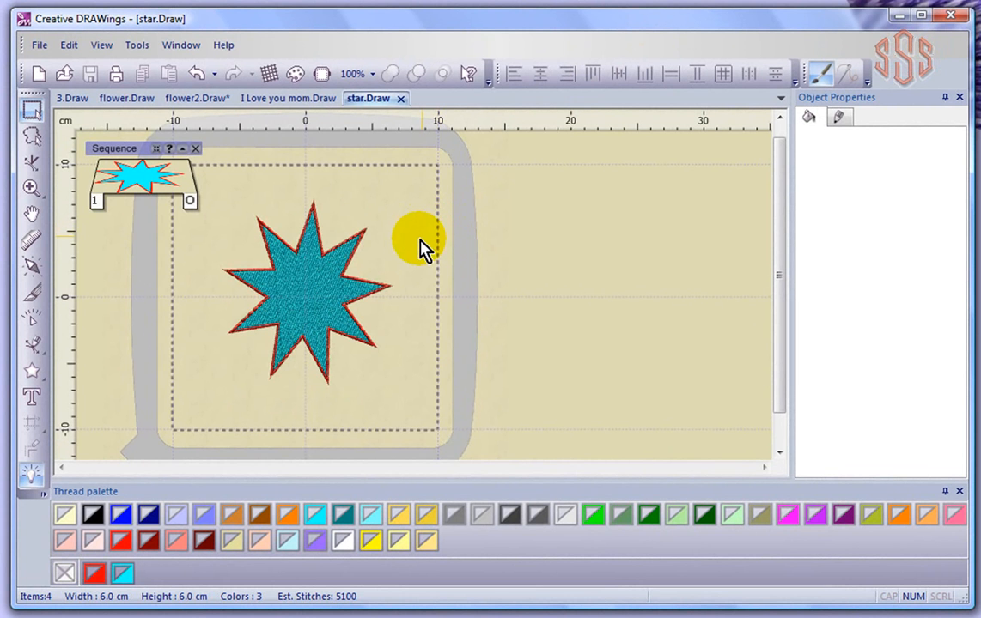
- Create a new design with heart.jpg opened as a backdrop, using Hoop SQ (200 x 200) and Cotton fabric
{"action": "left_click", "coordinate": [38, 74]}
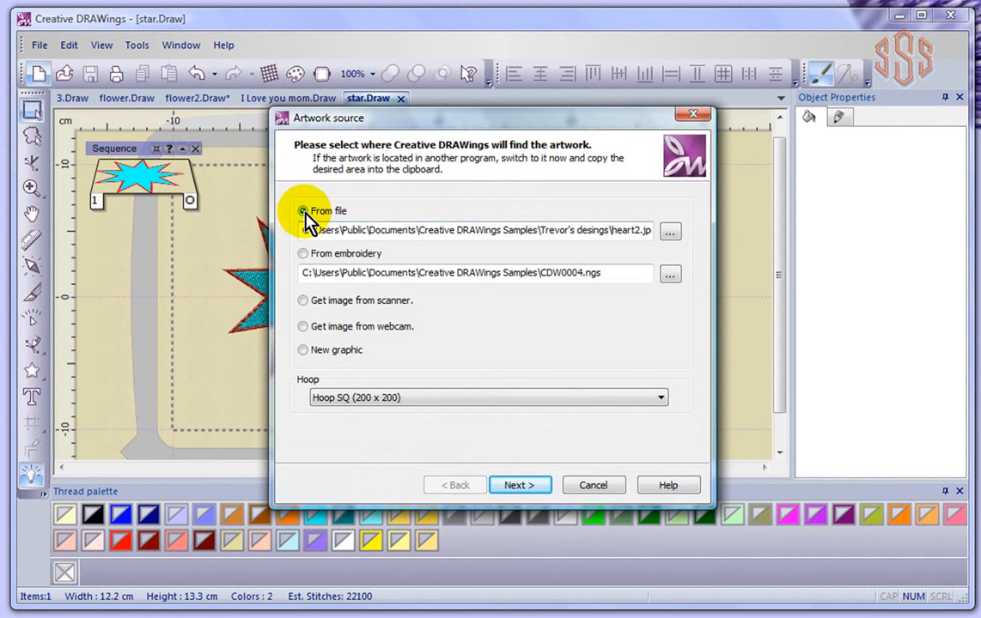
{"action": "left_click", "coordinate": [670, 232]}
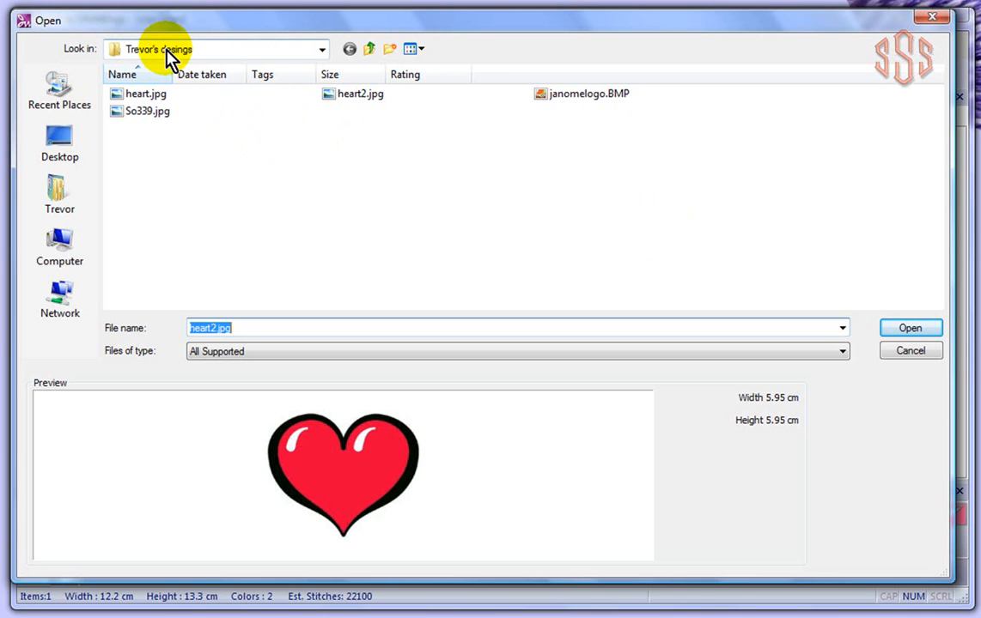
{"action": "left_click", "coordinate": [135, 94]}
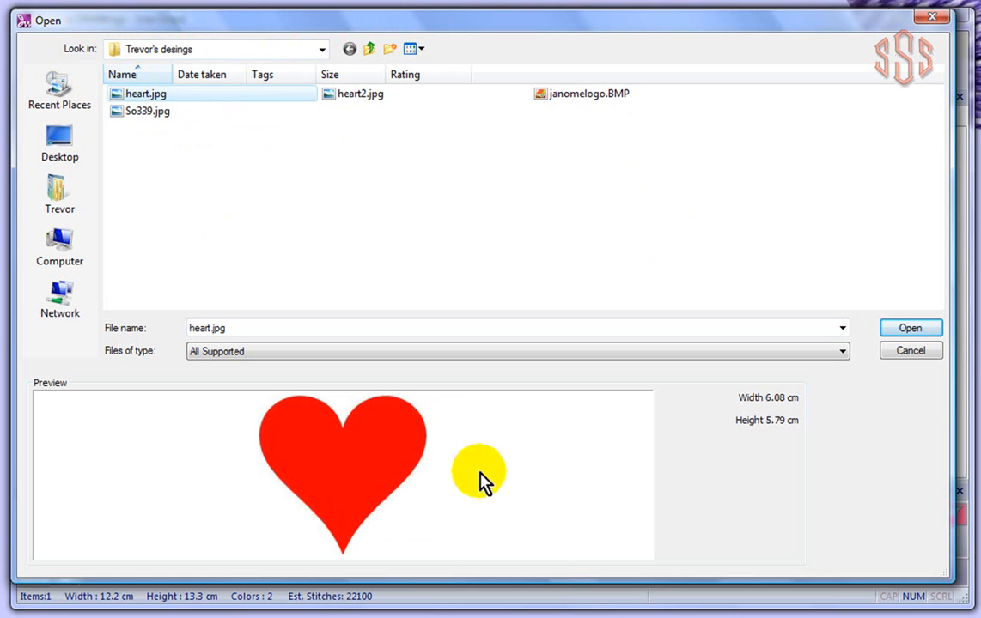
{"action": "mouse_move", "coordinate": [181, 103]}
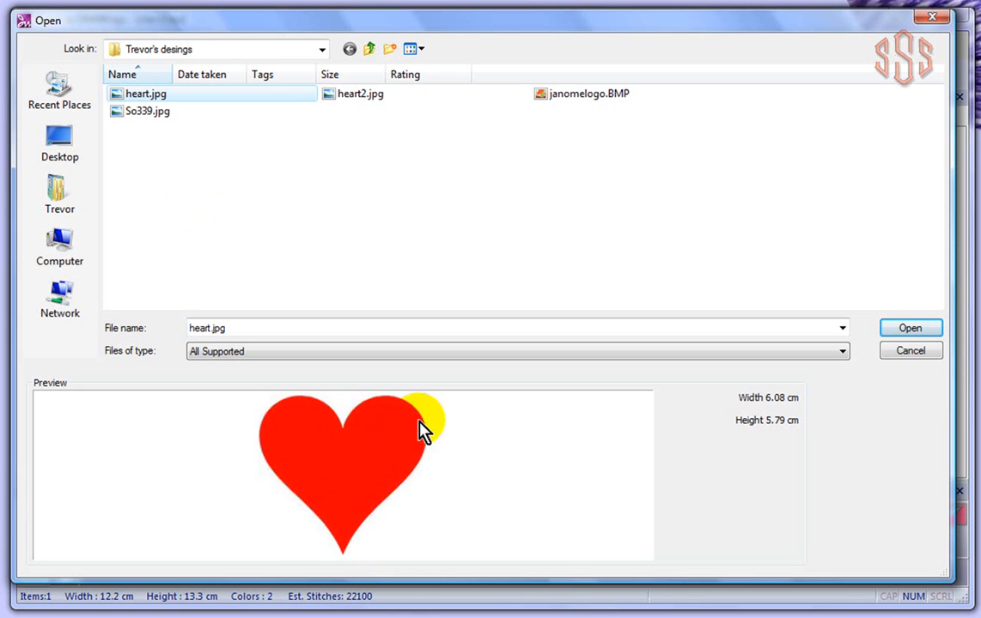
{"action": "left_click", "coordinate": [910, 329]}
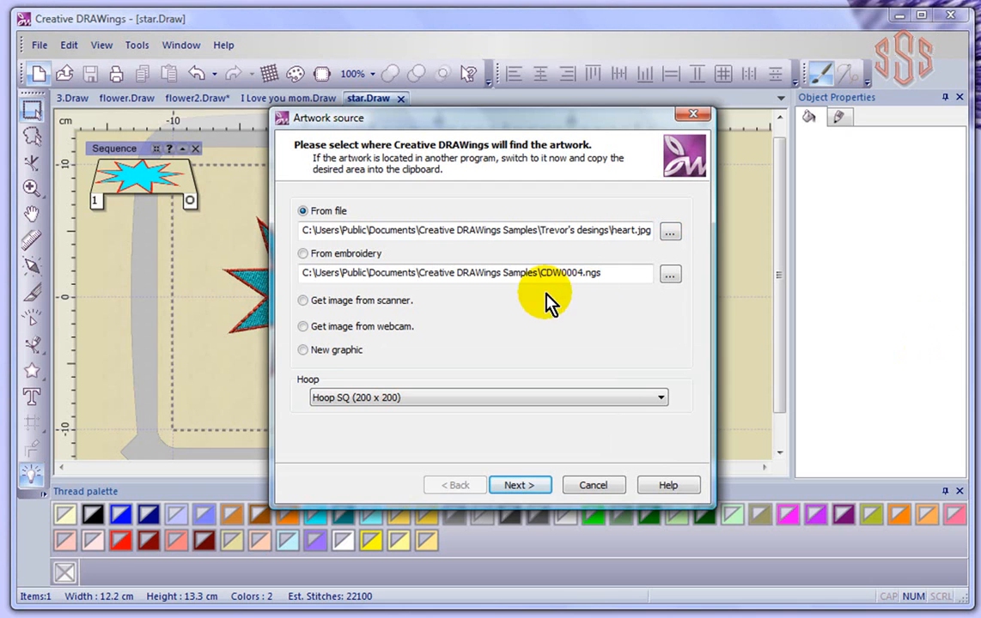
{"action": "left_click", "coordinate": [525, 487]}
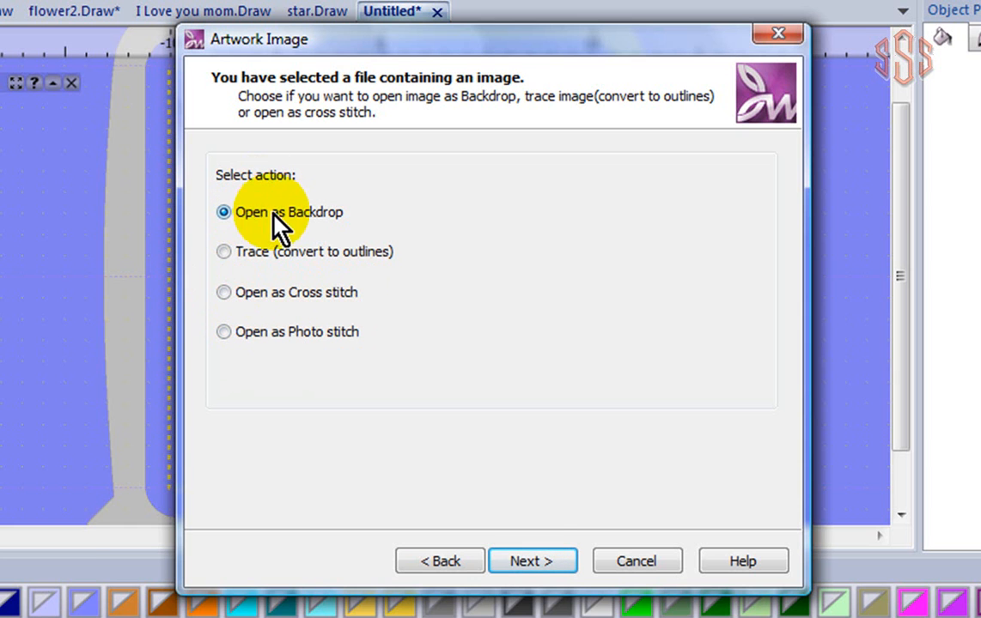
{"action": "left_click", "coordinate": [543, 565]}
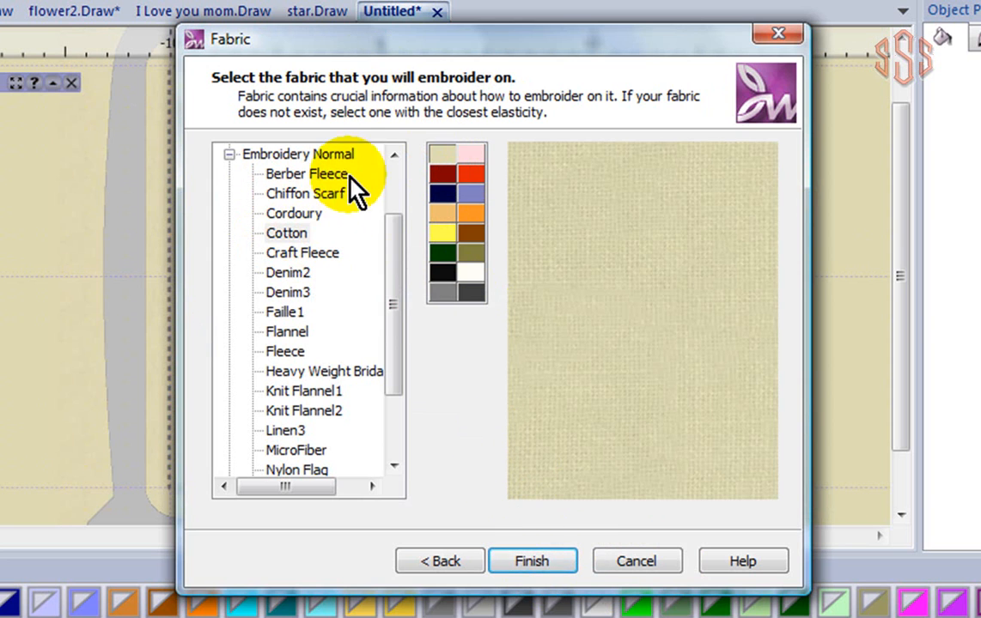
{"action": "left_click", "coordinate": [545, 566]}
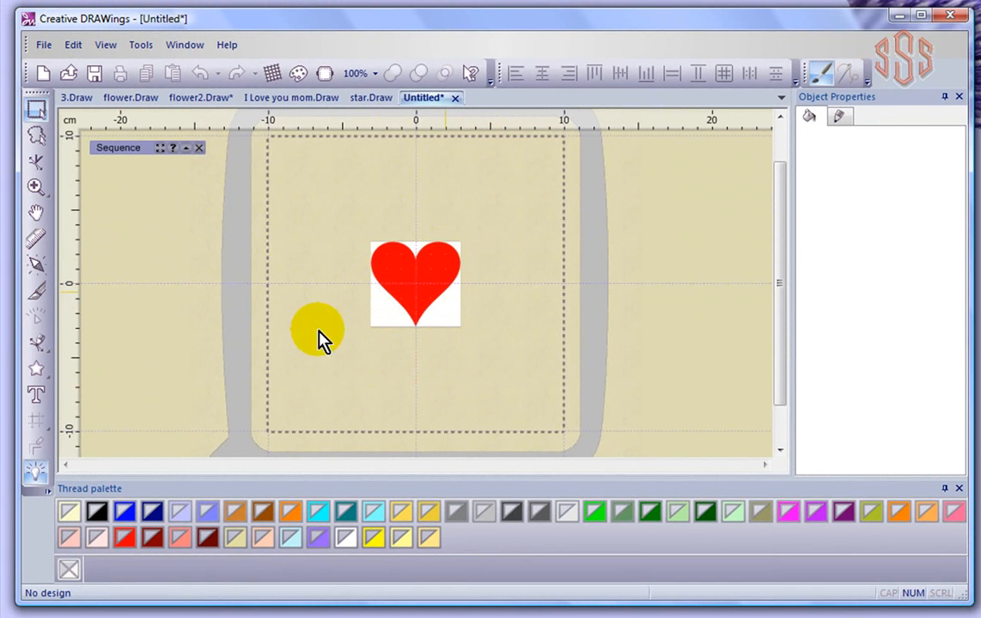
- Start a manual point-by-point outline at the heart's upper notch and trace its curve to the top of the right lobe
{"action": "scroll", "coordinate": [429, 264], "scroll_direction": "up", "scroll_amount": 3}
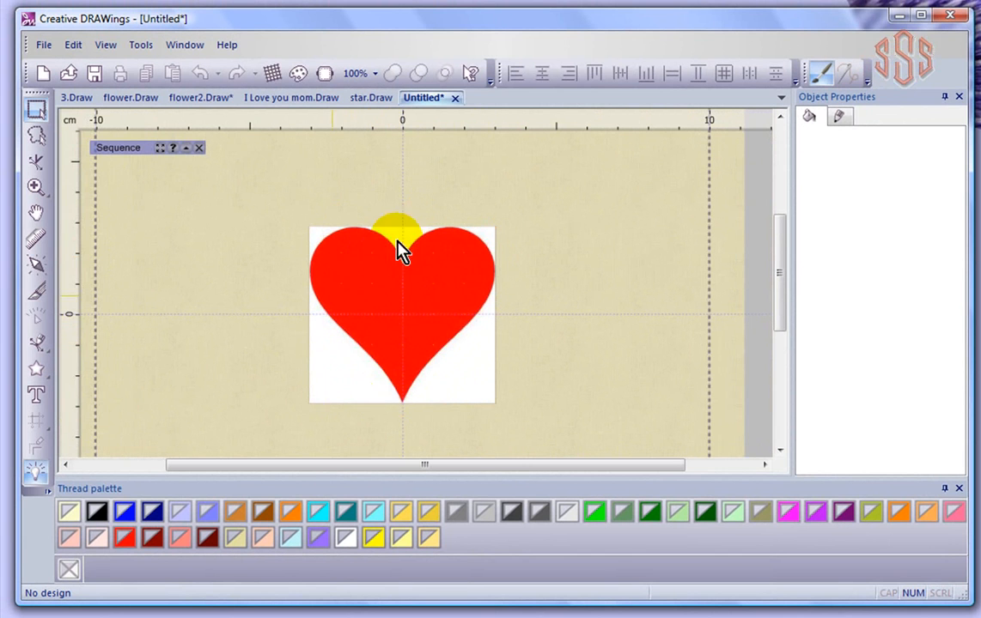
{"action": "left_click", "coordinate": [38, 347]}
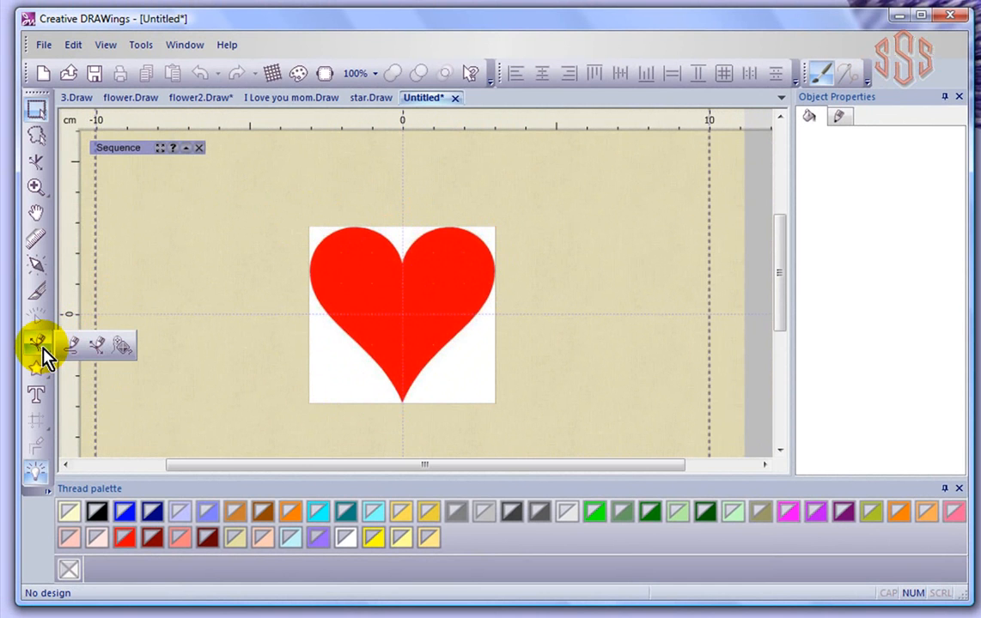
{"action": "left_click", "coordinate": [100, 350]}
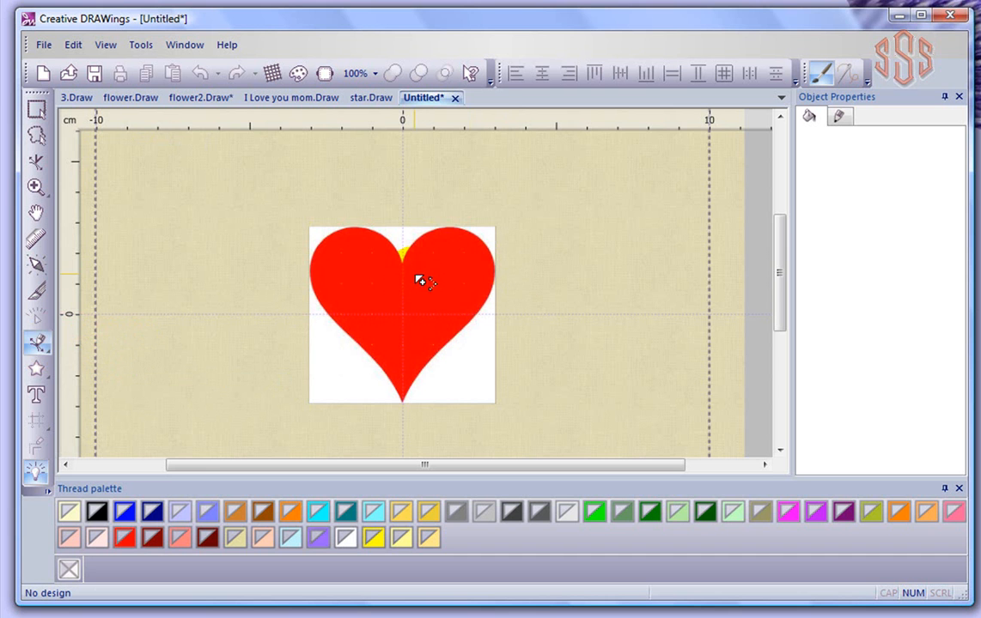
{"action": "scroll", "coordinate": [413, 286], "scroll_direction": "up", "scroll_amount": 2}
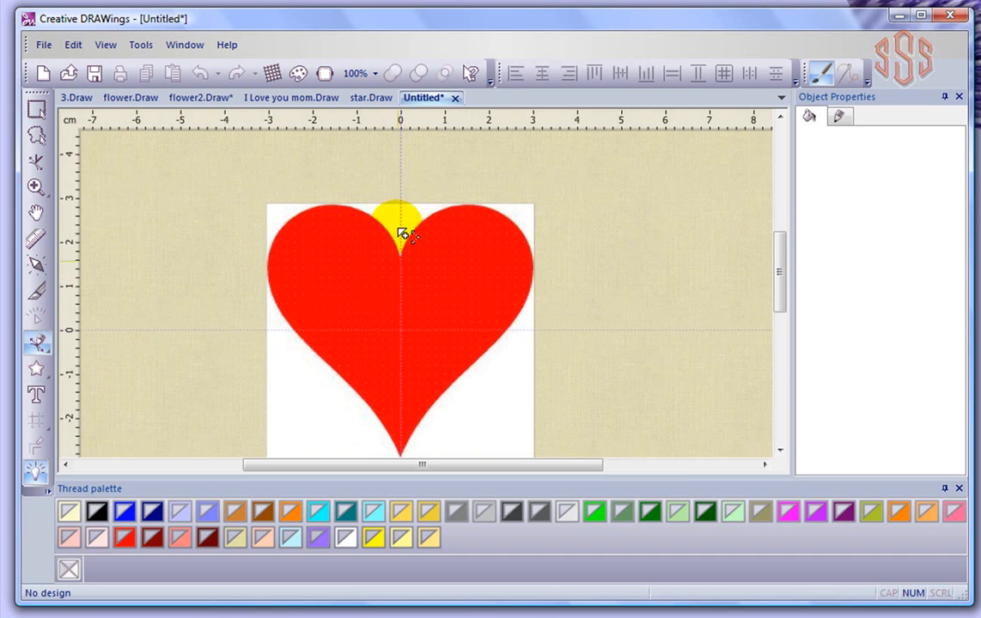
{"action": "scroll", "coordinate": [413, 241], "scroll_direction": "up", "scroll_amount": 3}
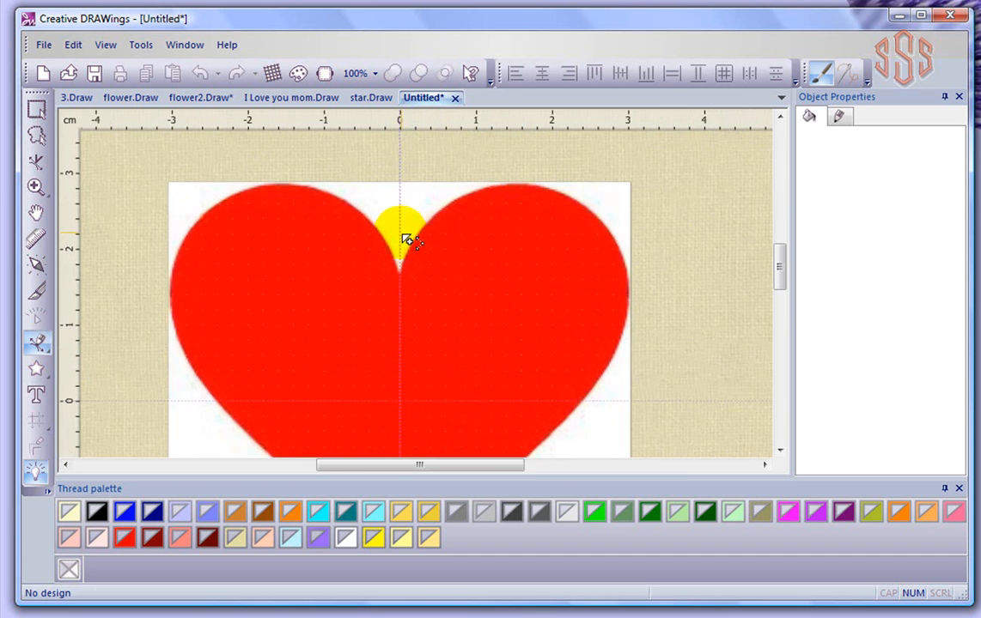
{"action": "scroll", "coordinate": [427, 276], "scroll_direction": "up", "scroll_amount": 1}
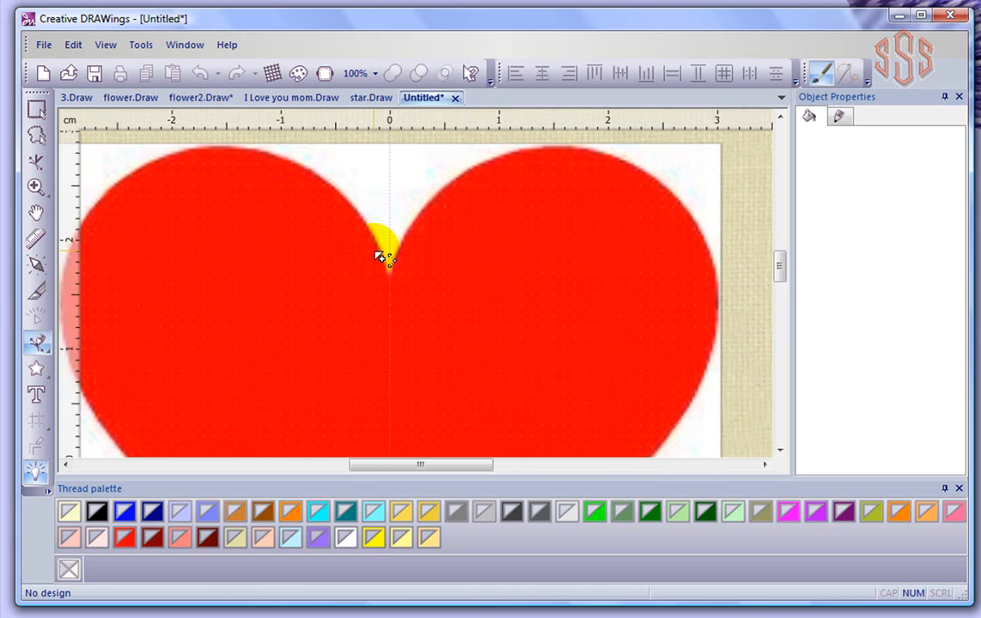
{"action": "scroll", "coordinate": [383, 258], "scroll_direction": "down", "scroll_amount": 3}
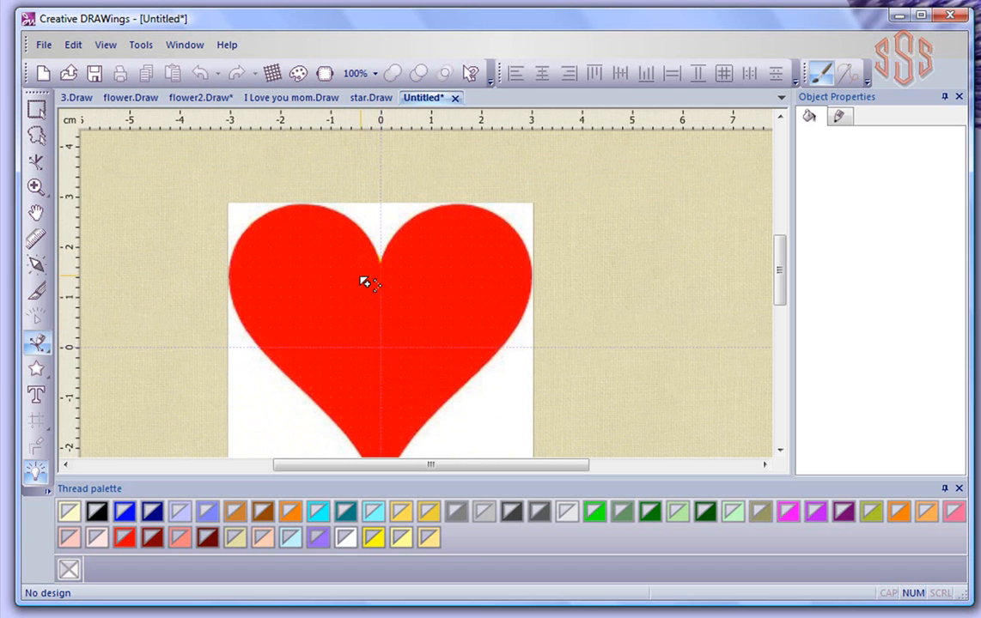
{"action": "scroll", "coordinate": [365, 284], "scroll_direction": "up", "scroll_amount": 3}
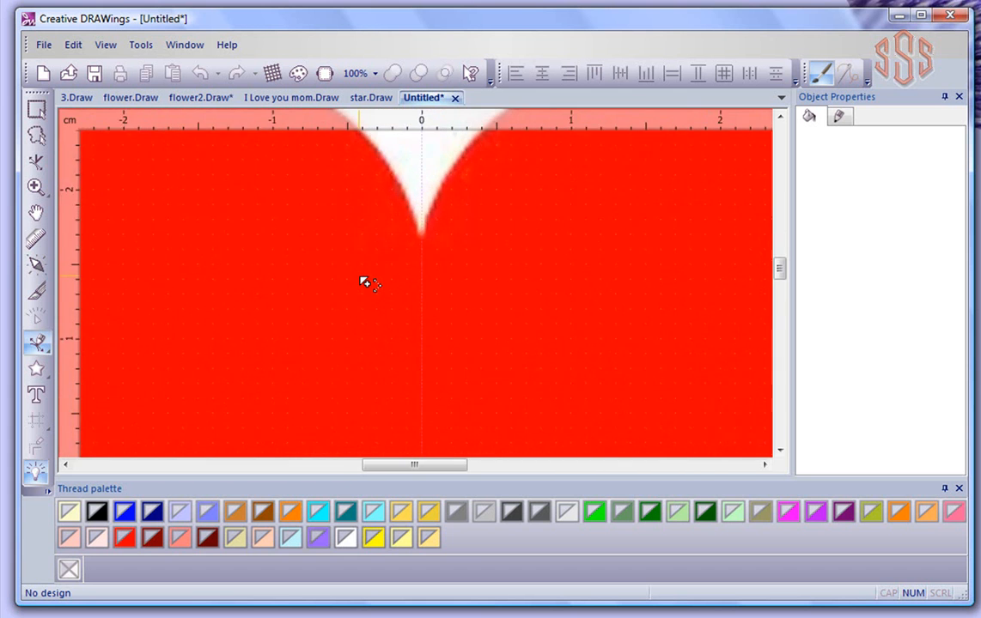
{"action": "scroll", "coordinate": [365, 284], "scroll_direction": "down", "scroll_amount": 3}
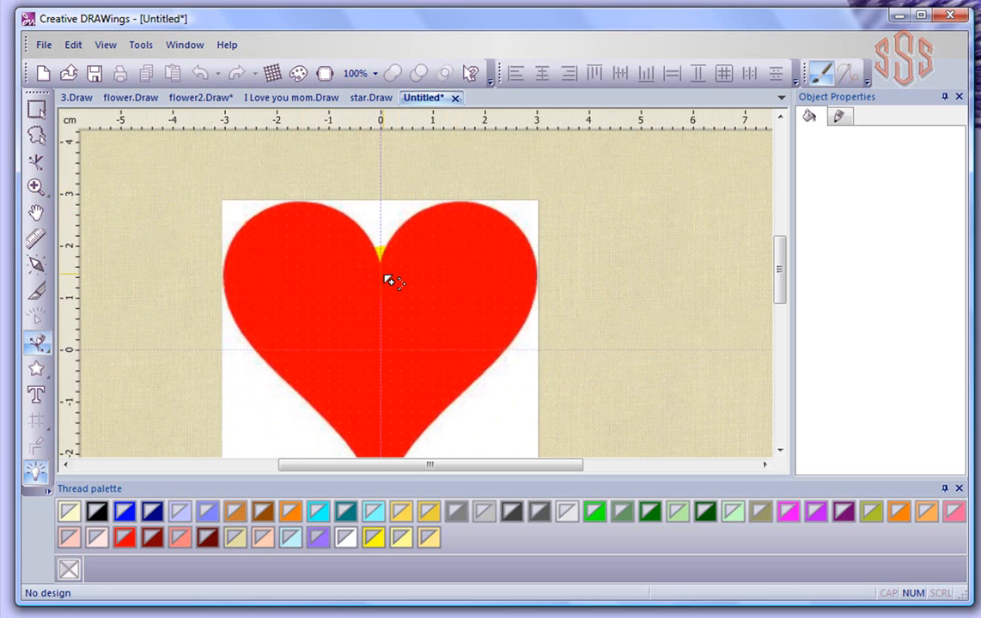
{"action": "scroll", "coordinate": [389, 282], "scroll_direction": "up", "scroll_amount": 3}
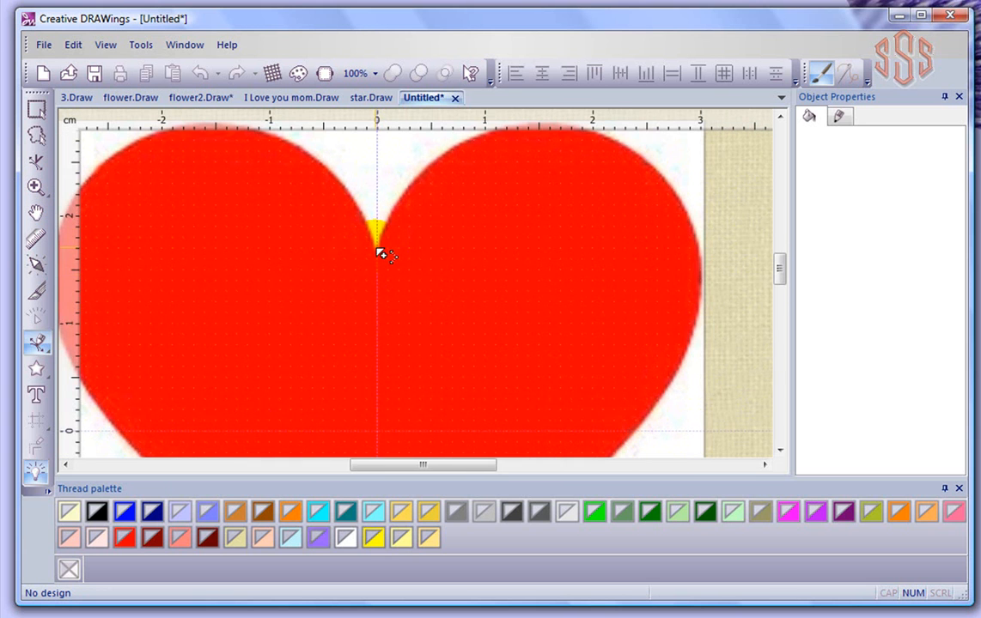
{"action": "left_click", "coordinate": [379, 249]}
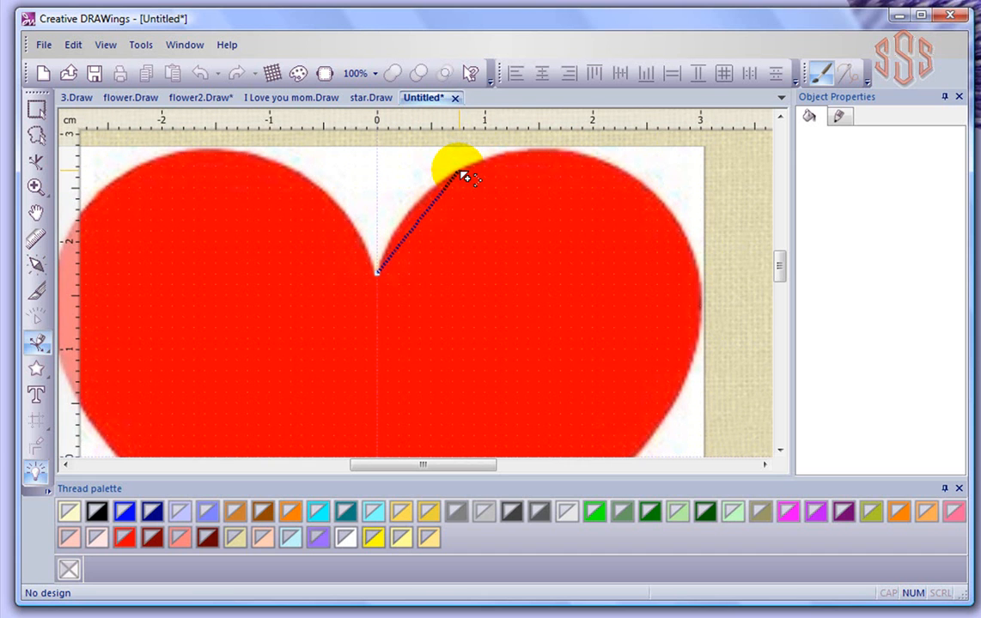
{"action": "left_click_drag", "start_coordinate": [462, 175], "coordinate": [421, 230]}
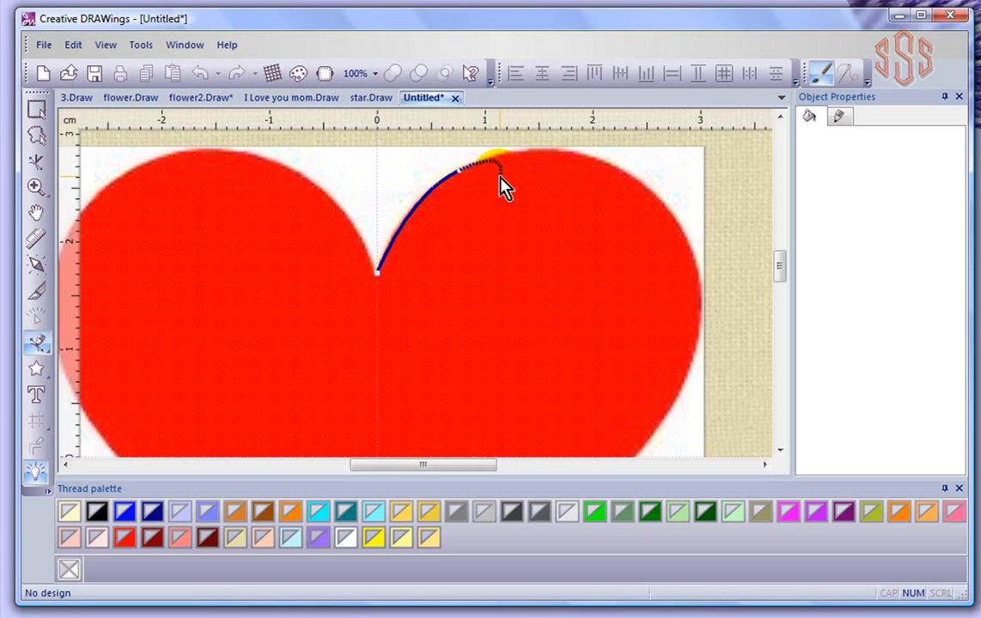
{"action": "left_click_drag", "start_coordinate": [536, 174], "coordinate": [554, 228]}
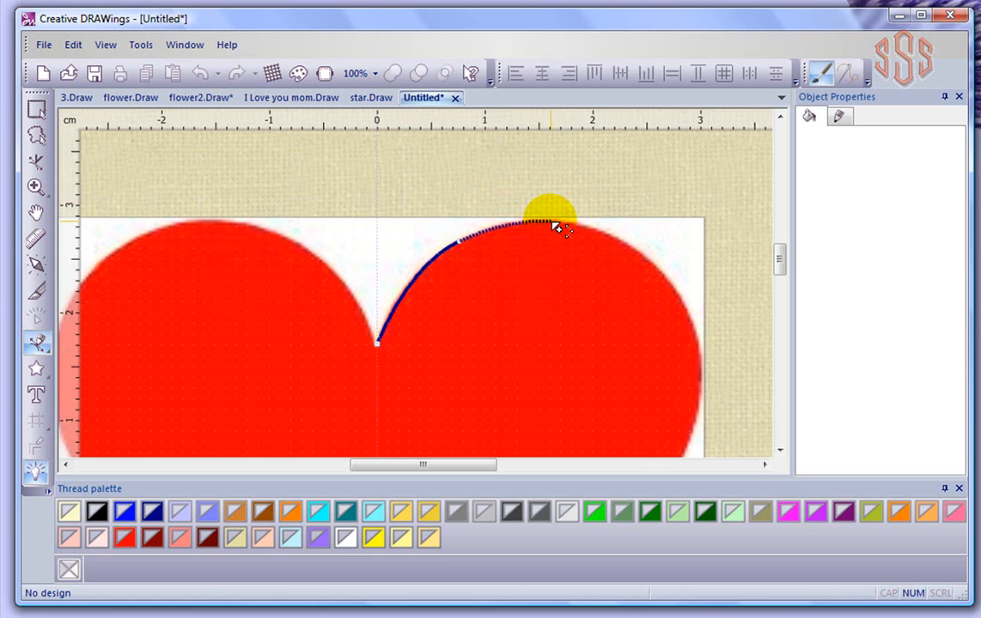
- Continue the outline around the heart's right lobe and down its lower right edge, using curved segments and then straight ones
{"action": "left_click_drag", "start_coordinate": [555, 228], "coordinate": [668, 285]}
{"action": "left_click_drag", "start_coordinate": [693, 332], "coordinate": [705, 366]}
{"action": "mouse_move", "coordinate": [701, 391]}
{"action": "left_mouse_down"}
{"action": "mouse_move", "coordinate": [701, 435]}
{"action": "mouse_move", "coordinate": [694, 408]}
{"action": "mouse_move", "coordinate": [622, 482]}
{"action": "mouse_move", "coordinate": [590, 478]}
{"action": "mouse_move", "coordinate": [588, 510]}
{"action": "mouse_move", "coordinate": [587, 390]}
{"action": "mouse_move", "coordinate": [645, 241]}
{"action": "mouse_move", "coordinate": [638, 244]}
{"action": "left_mouse_up"}
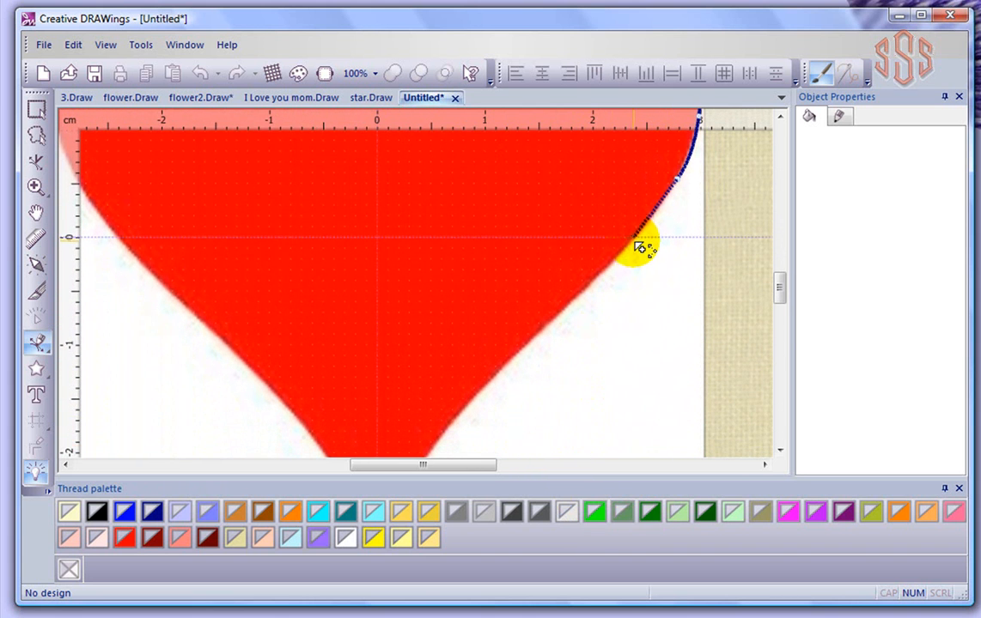
{"action": "left_click", "coordinate": [634, 239]}
{"action": "left_click", "coordinate": [549, 326]}
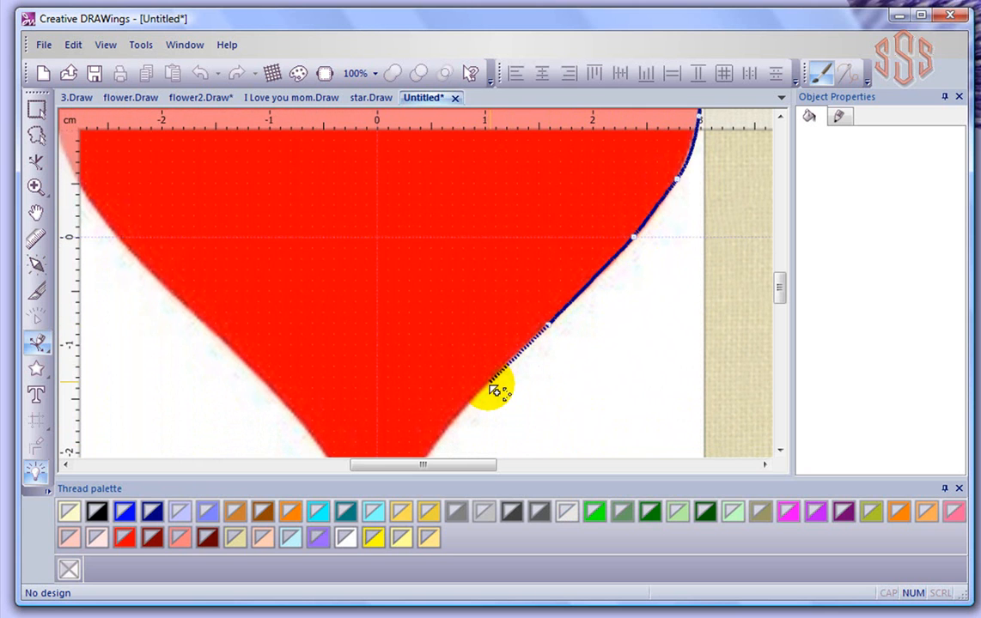
- Continue tracing the heart's outline with curve points along the lower right edge down to the tip
{"action": "left_click", "coordinate": [492, 375]}
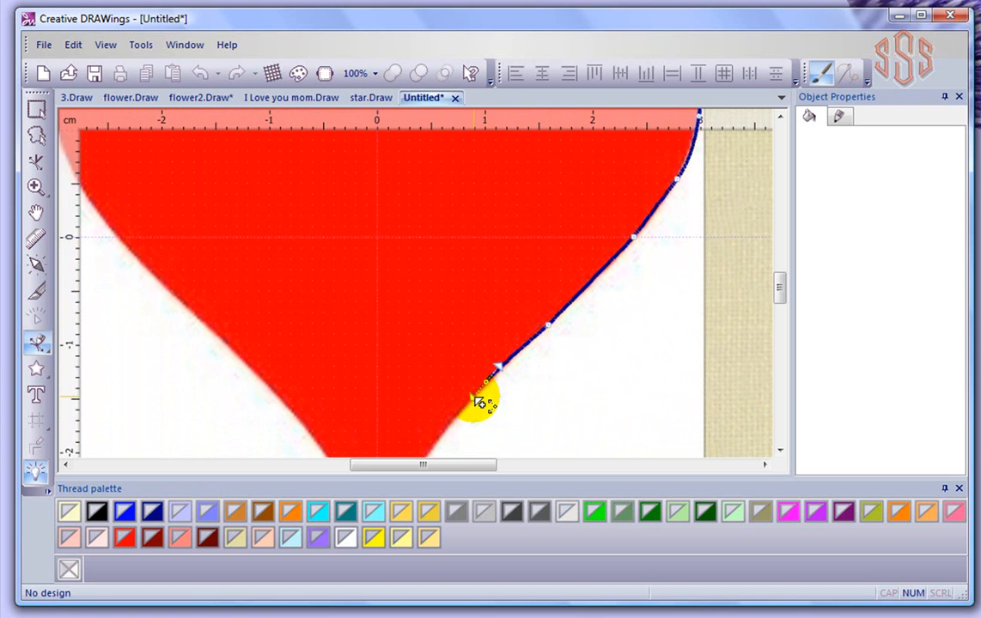
{"action": "left_click_drag", "start_coordinate": [474, 398], "coordinate": [482, 393]}
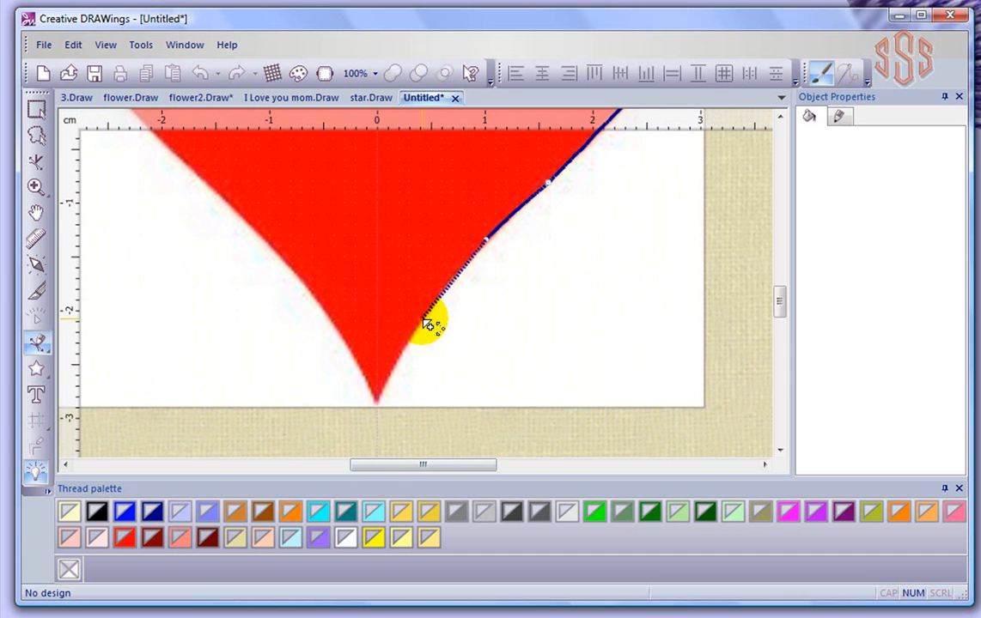
{"action": "left_click", "coordinate": [421, 319]}
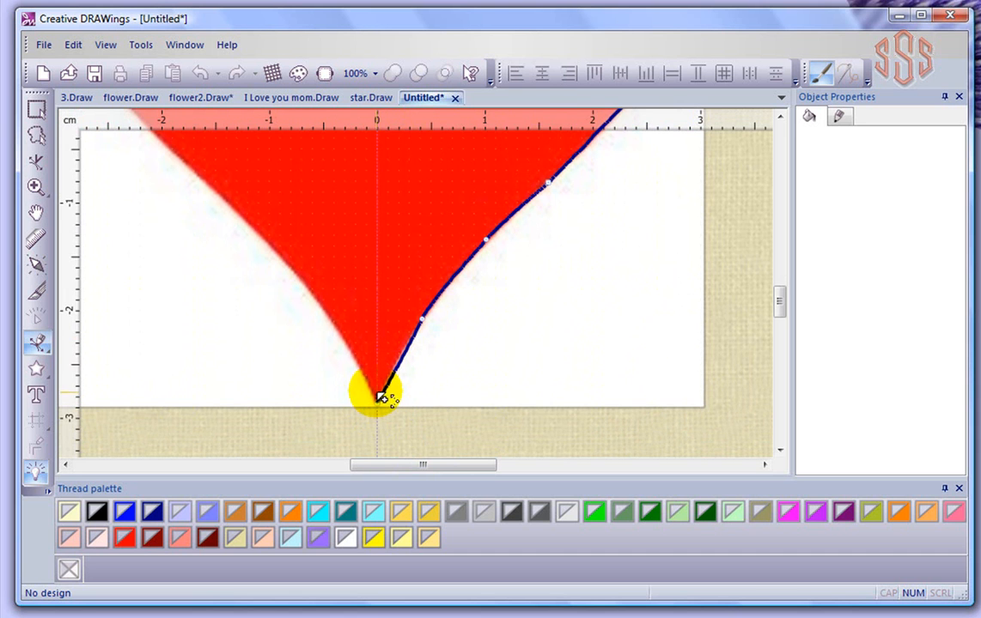
{"action": "left_click", "coordinate": [378, 401]}
- Trace the heart's left edge with curve points from the bottom tip up to its widest point
{"action": "left_click", "coordinate": [330, 319]}
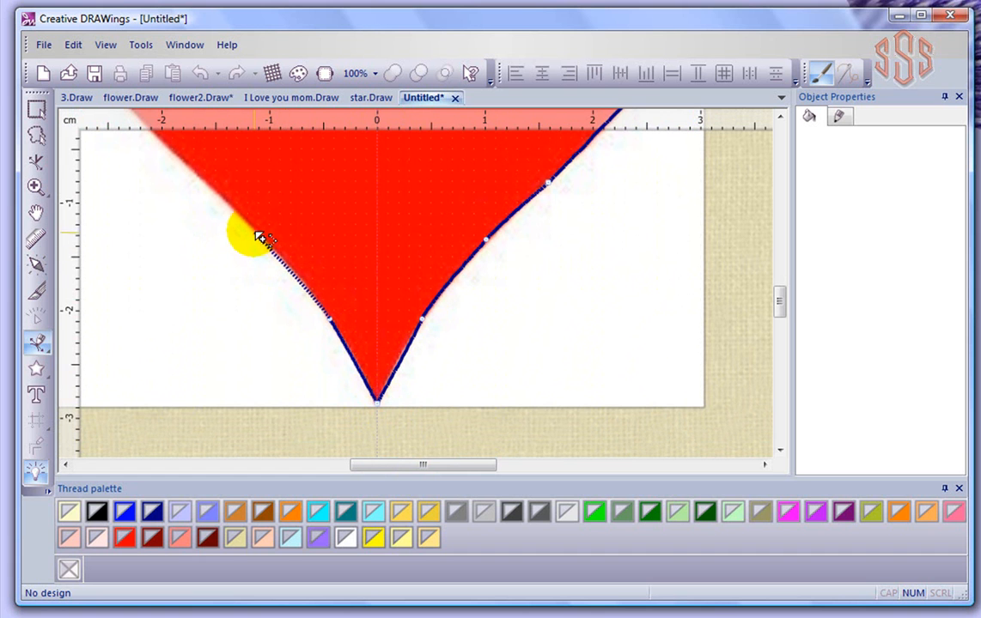
{"action": "left_click_drag", "start_coordinate": [252, 227], "coordinate": [238, 207]}
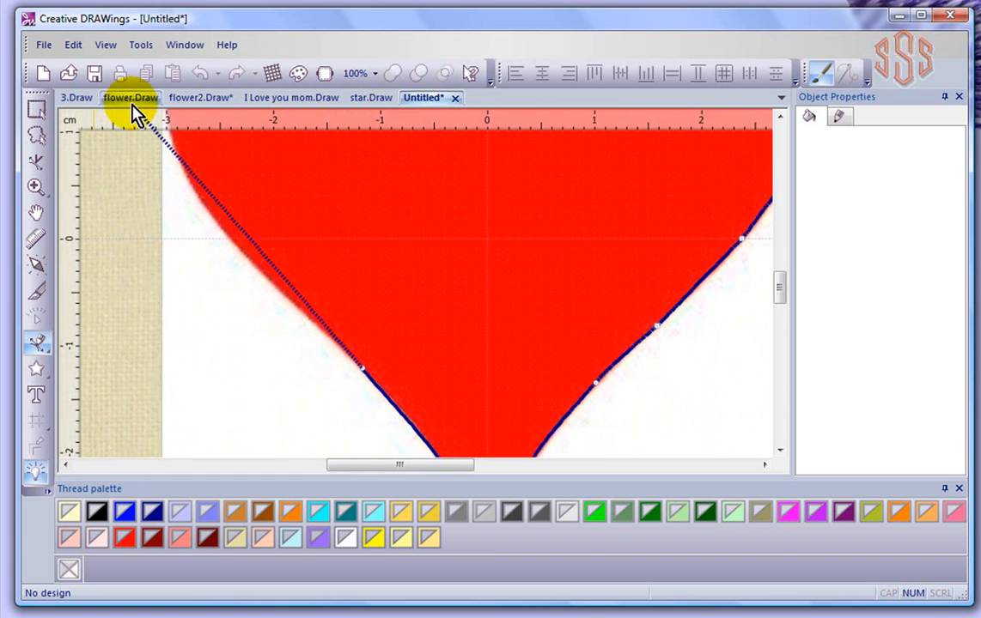
{"action": "left_click_drag", "start_coordinate": [266, 297], "coordinate": [236, 267]}
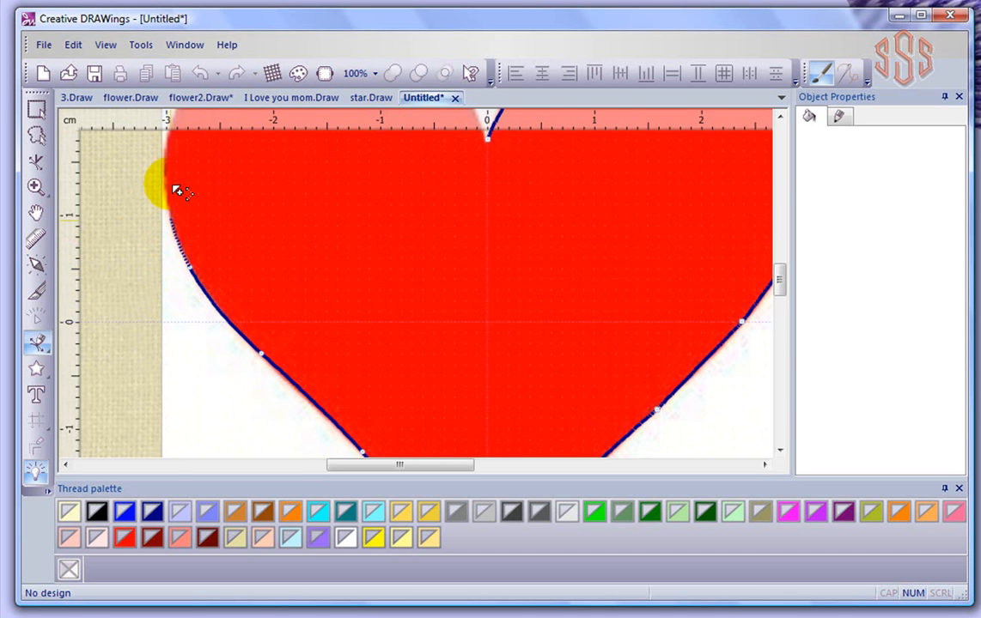
{"action": "left_click_drag", "start_coordinate": [162, 172], "coordinate": [163, 157]}
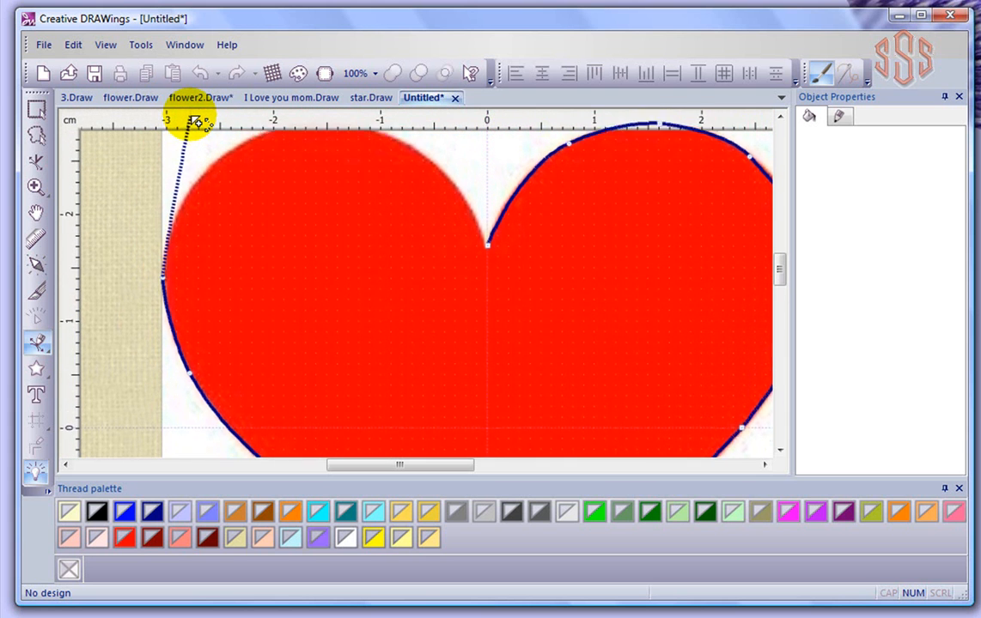
- Trace around the heart's left lobe to the starting point in the notch and finish the closed shape
{"action": "left_click", "coordinate": [192, 215]}
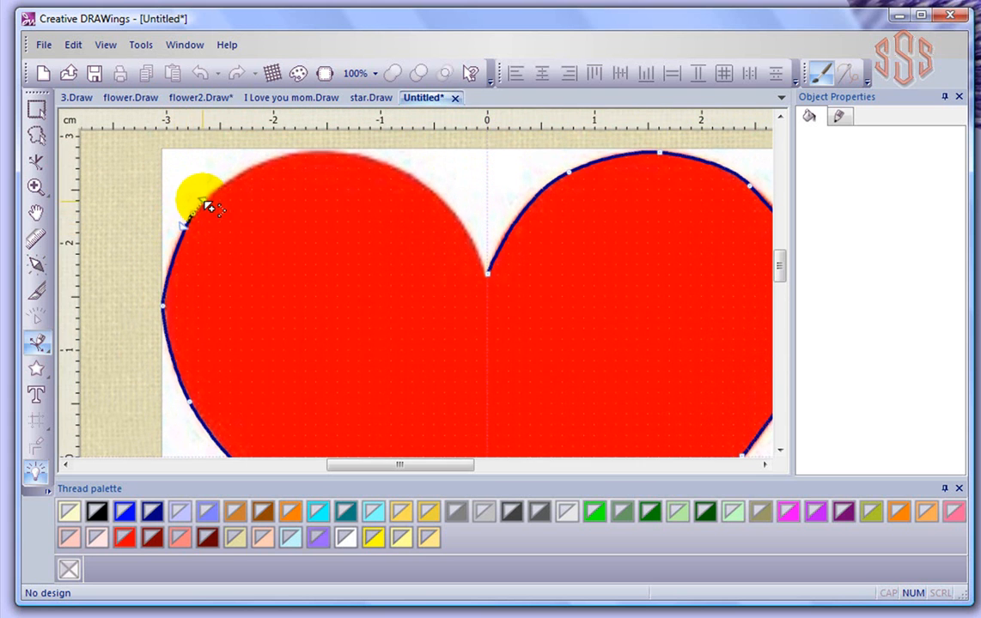
{"action": "left_click", "coordinate": [249, 171]}
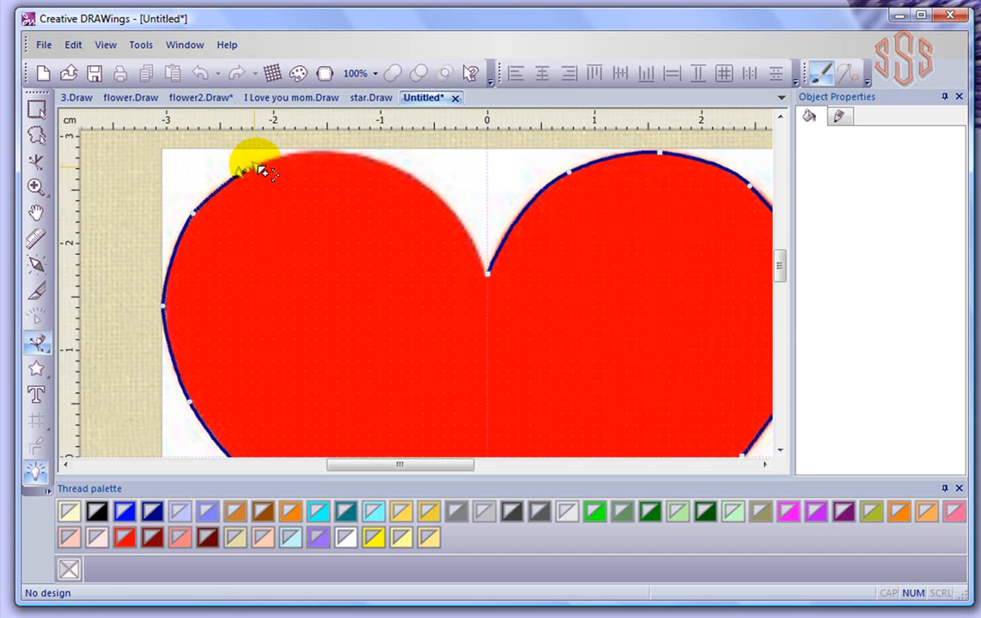
{"action": "left_click", "coordinate": [321, 154]}
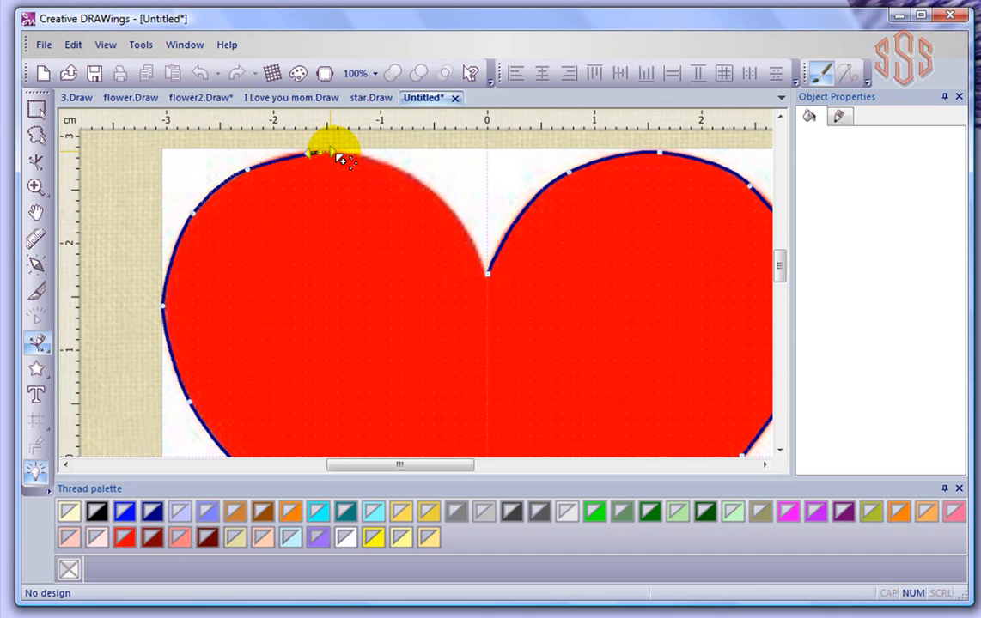
{"action": "left_click", "coordinate": [402, 170]}
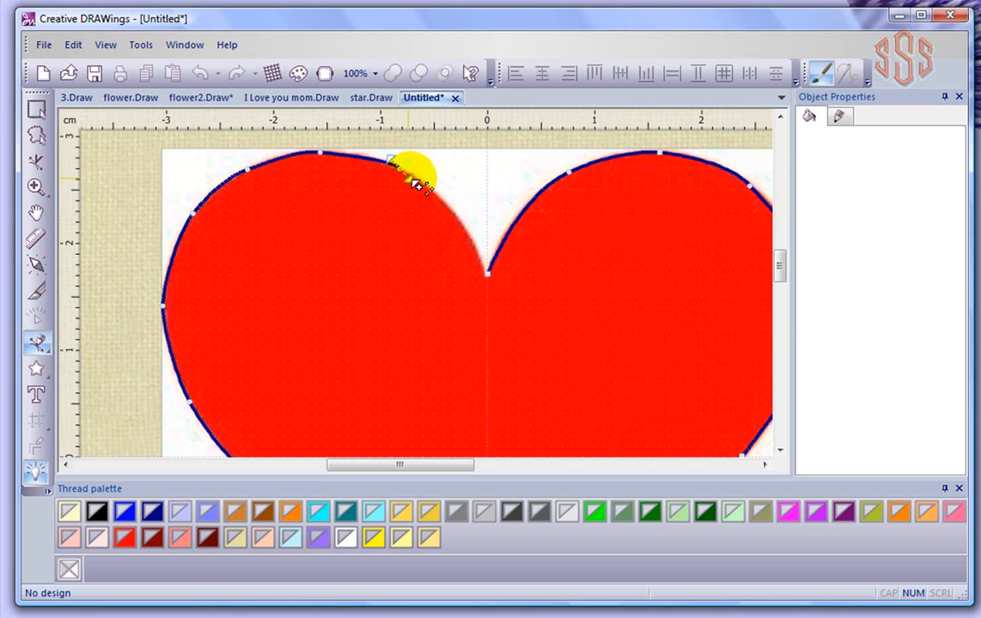
{"action": "left_click", "coordinate": [457, 216]}
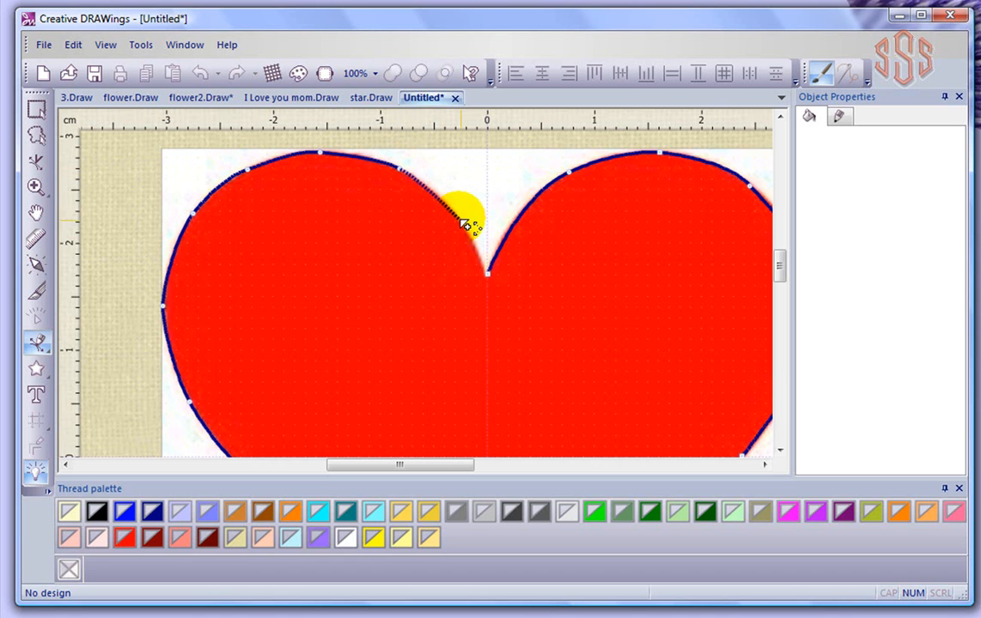
{"action": "left_click", "coordinate": [488, 275]}
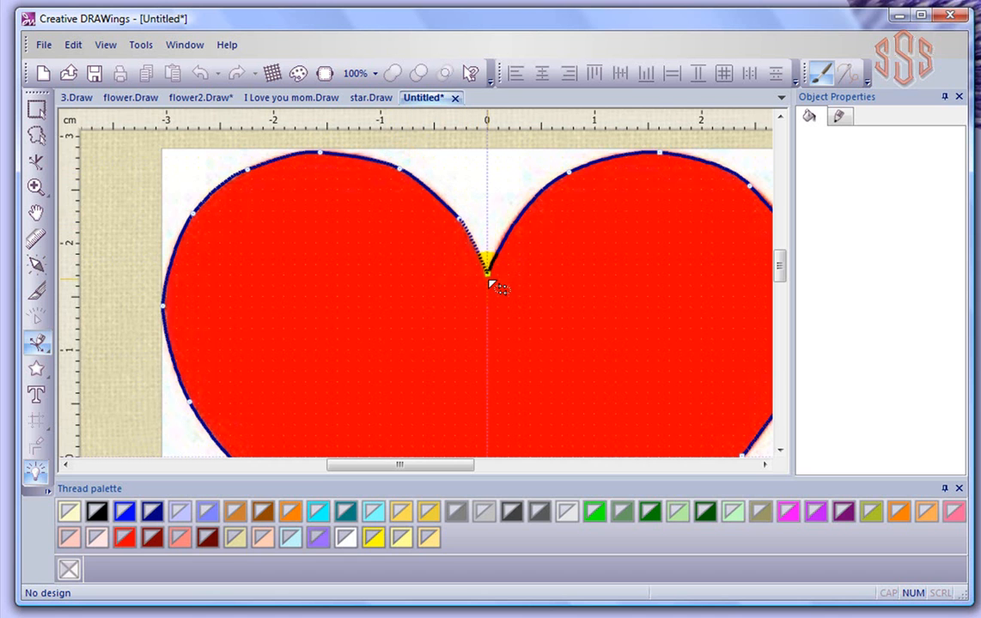
{"action": "right_click", "coordinate": [488, 275]}
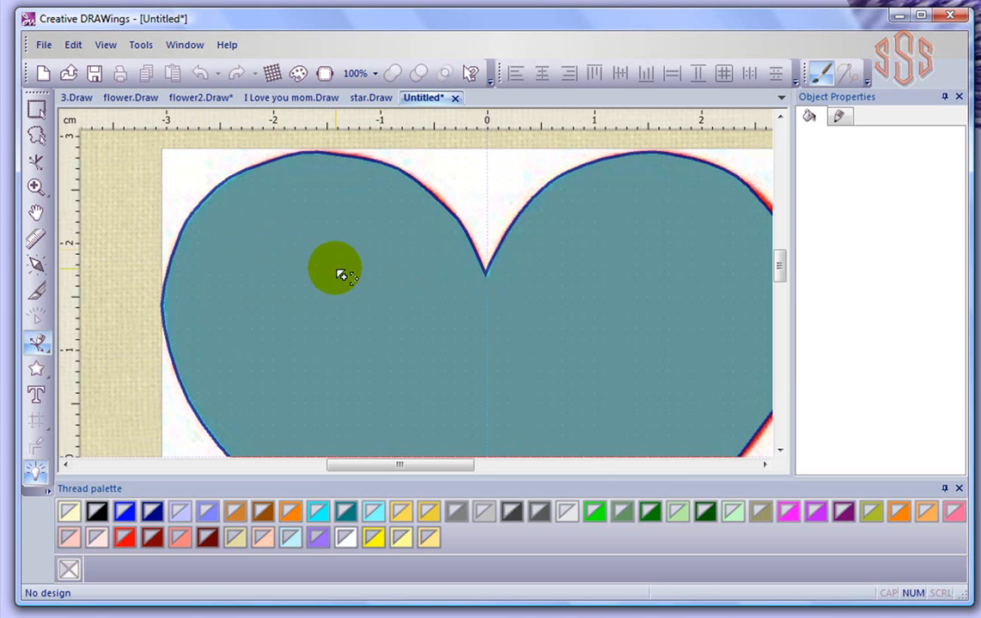
- Generate the heart's stitches and set its outline stitch type to Satin serial
{"action": "scroll", "coordinate": [355, 290], "scroll_direction": "down", "scroll_amount": 2}
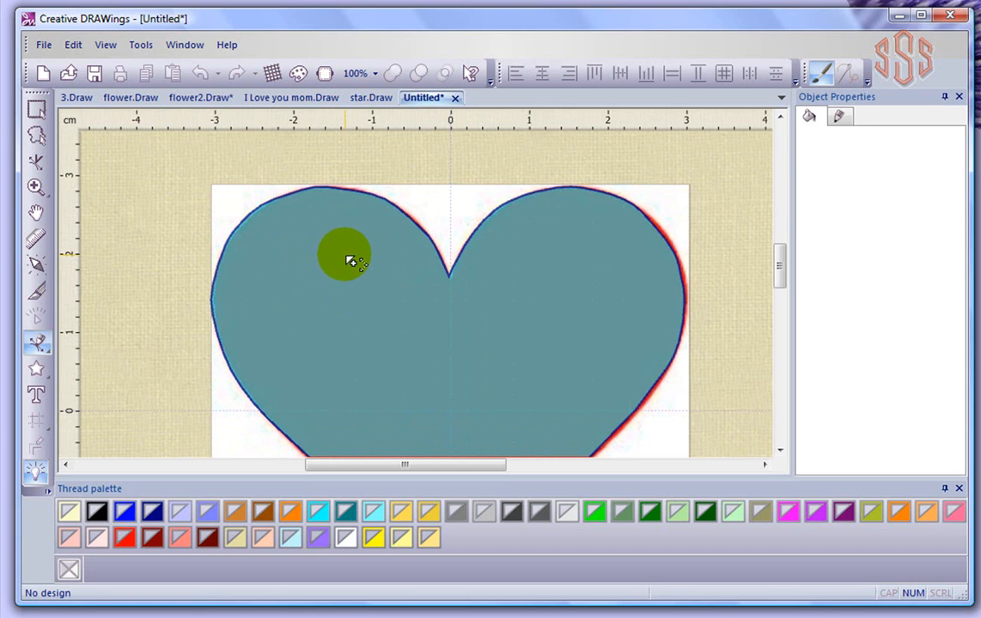
{"action": "left_click", "coordinate": [349, 256]}
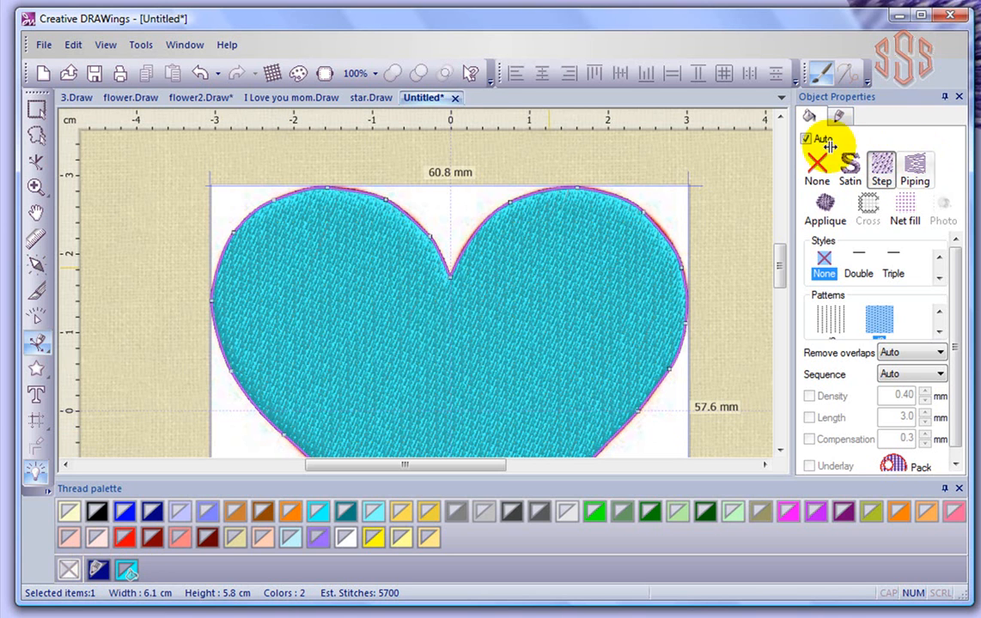
{"action": "left_click", "coordinate": [839, 117]}
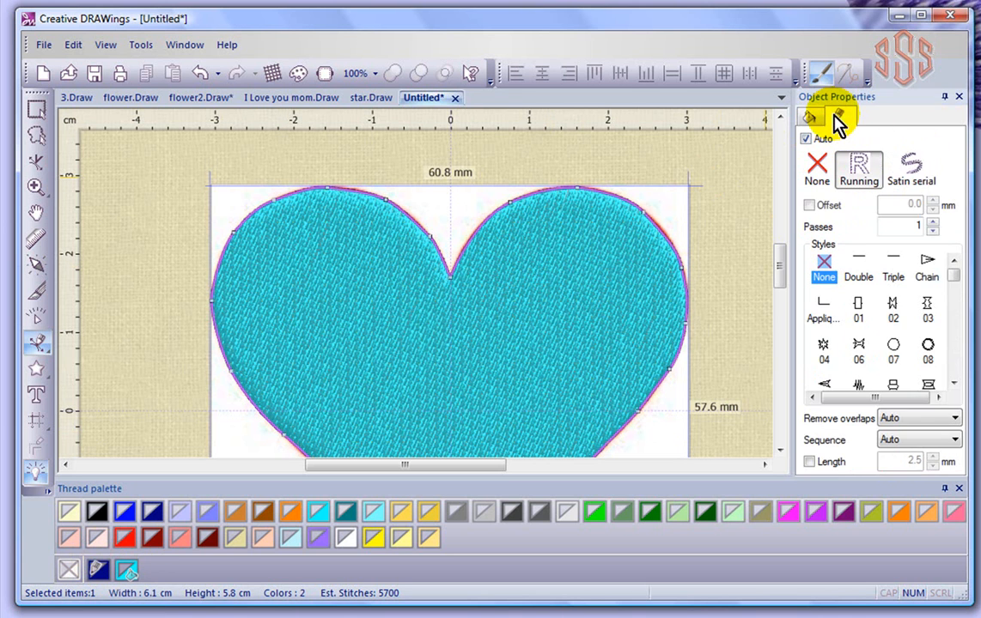
{"action": "left_click", "coordinate": [910, 168]}
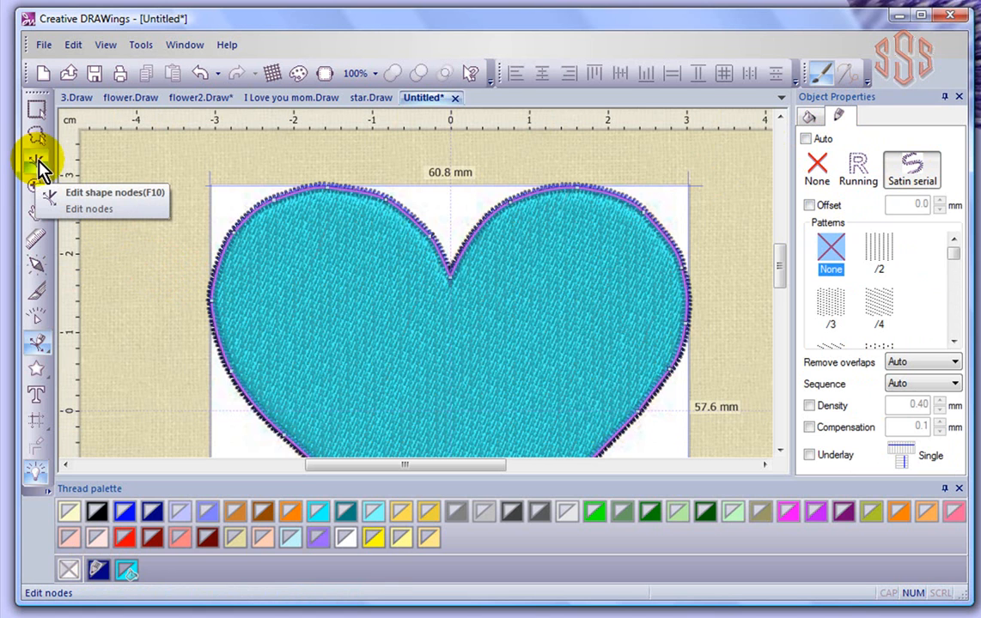
- Edit the shape nodes on the heart's upper left lobe, adjusting their curve handles to smooth the outline
{"action": "left_click", "coordinate": [37, 162]}
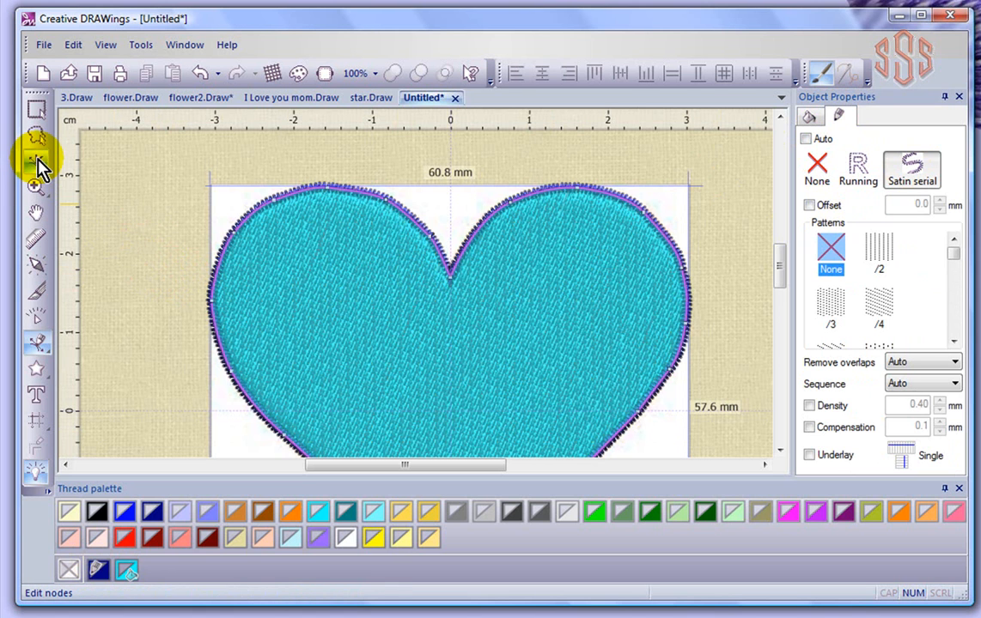
{"action": "scroll", "coordinate": [234, 277], "scroll_direction": "up", "scroll_amount": 3}
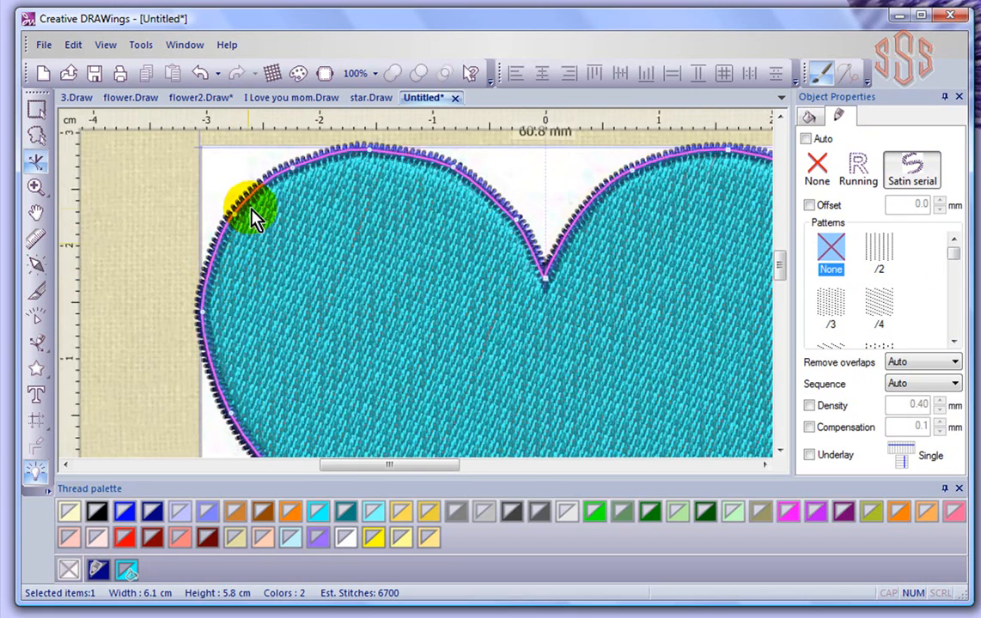
{"action": "left_click", "coordinate": [227, 225]}
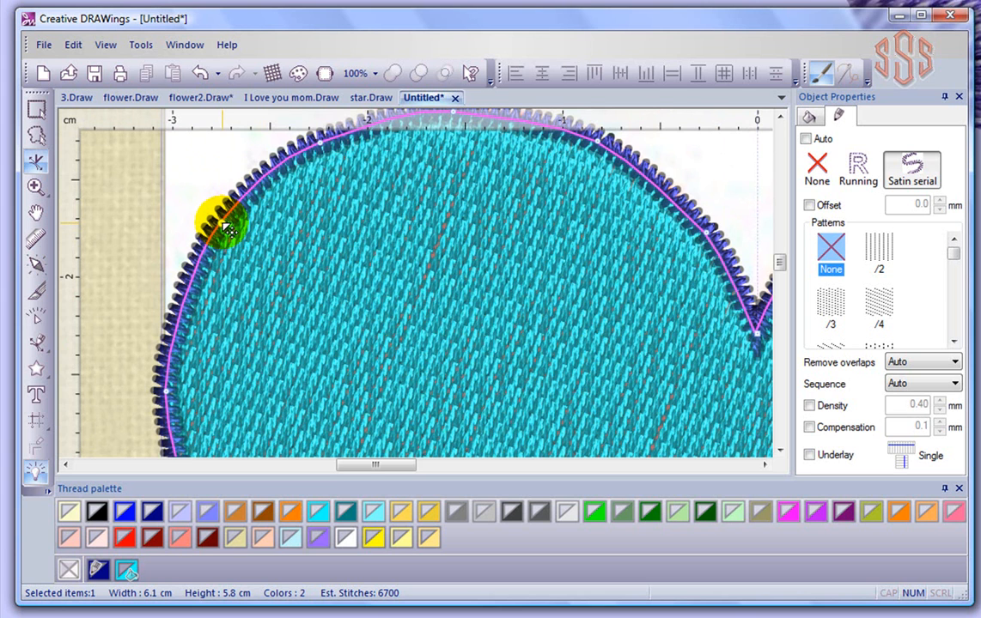
{"action": "left_click_drag", "start_coordinate": [229, 231], "coordinate": [169, 293]}
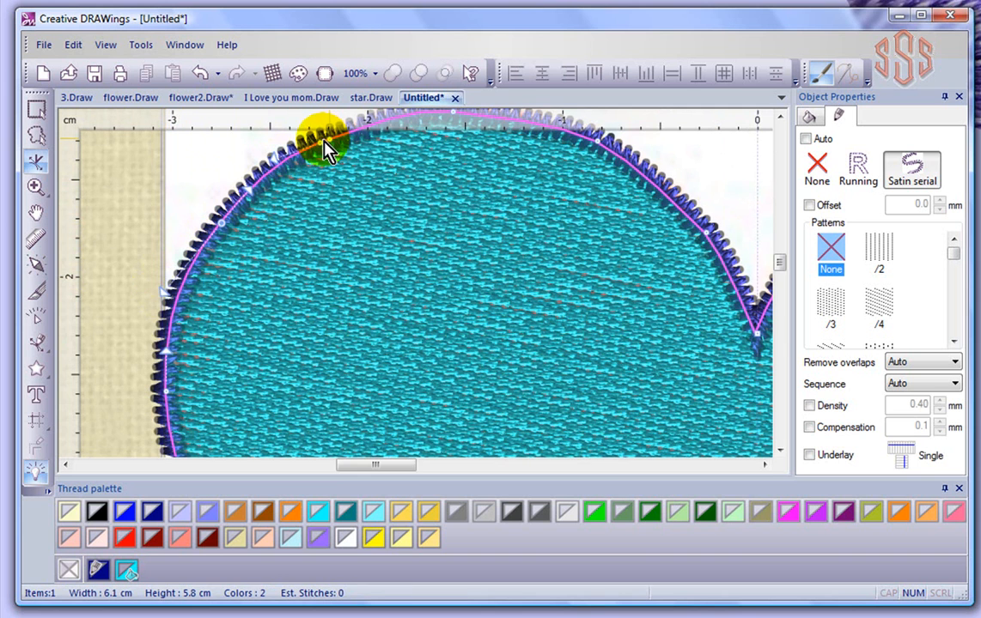
{"action": "left_click_drag", "start_coordinate": [267, 163], "coordinate": [265, 175]}
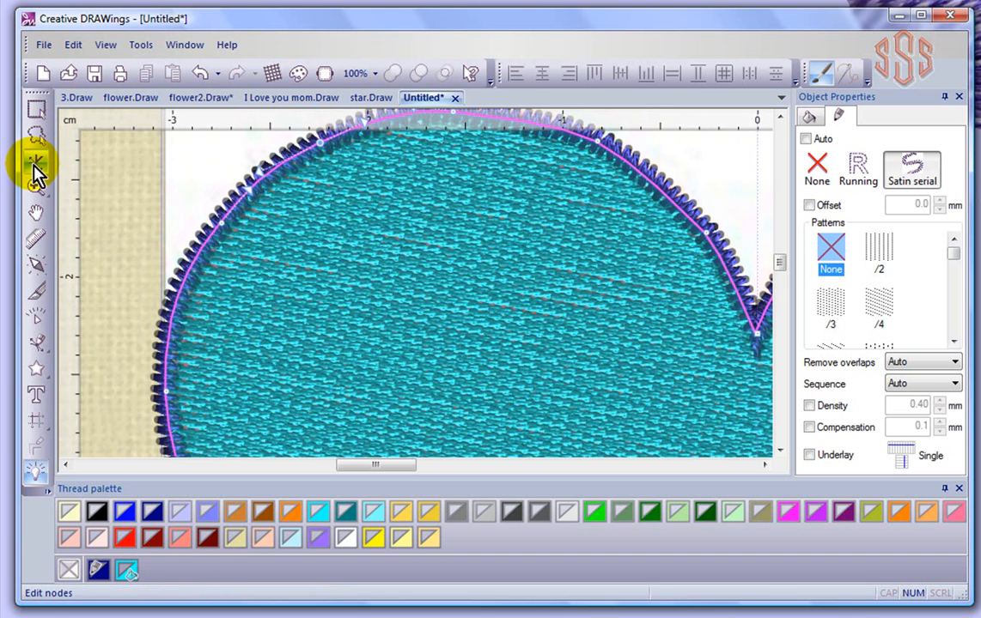
- Select the stitched heart and move it to the right, off the red backdrop image, then deselect it
{"action": "left_click", "coordinate": [35, 108]}
{"action": "scroll", "coordinate": [90, 228], "scroll_direction": "down", "scroll_amount": 2}
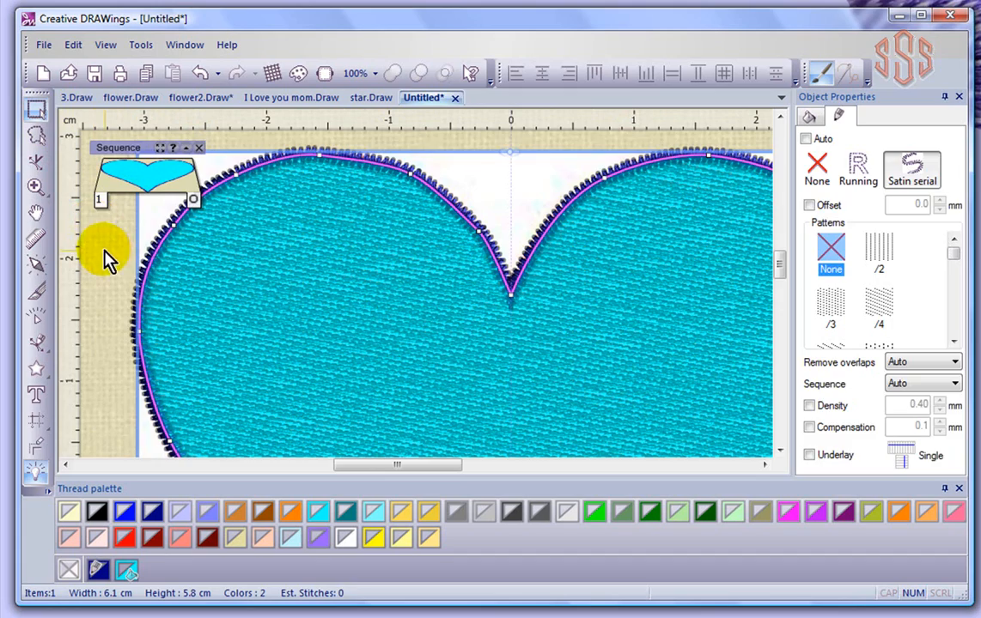
{"action": "scroll", "coordinate": [424, 291], "scroll_direction": "down", "scroll_amount": 2}
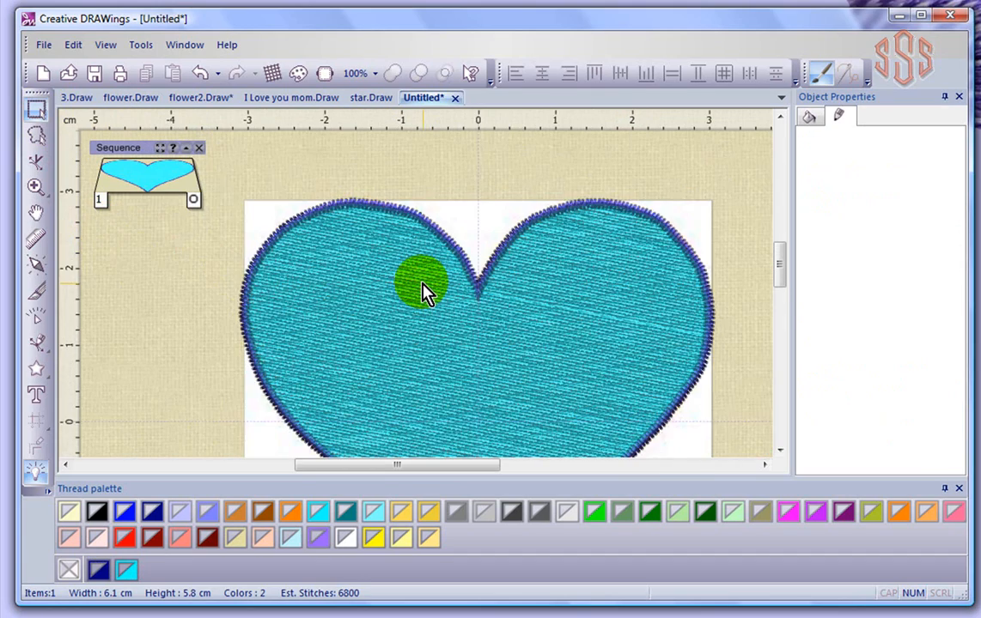
{"action": "scroll", "coordinate": [424, 291], "scroll_direction": "down", "scroll_amount": 2}
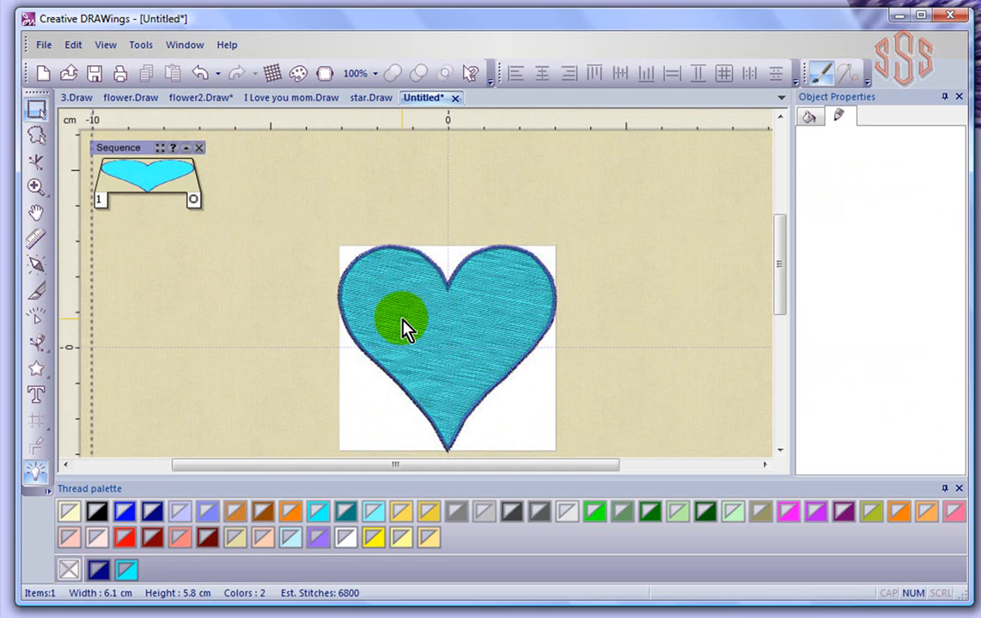
{"action": "left_click", "coordinate": [414, 319]}
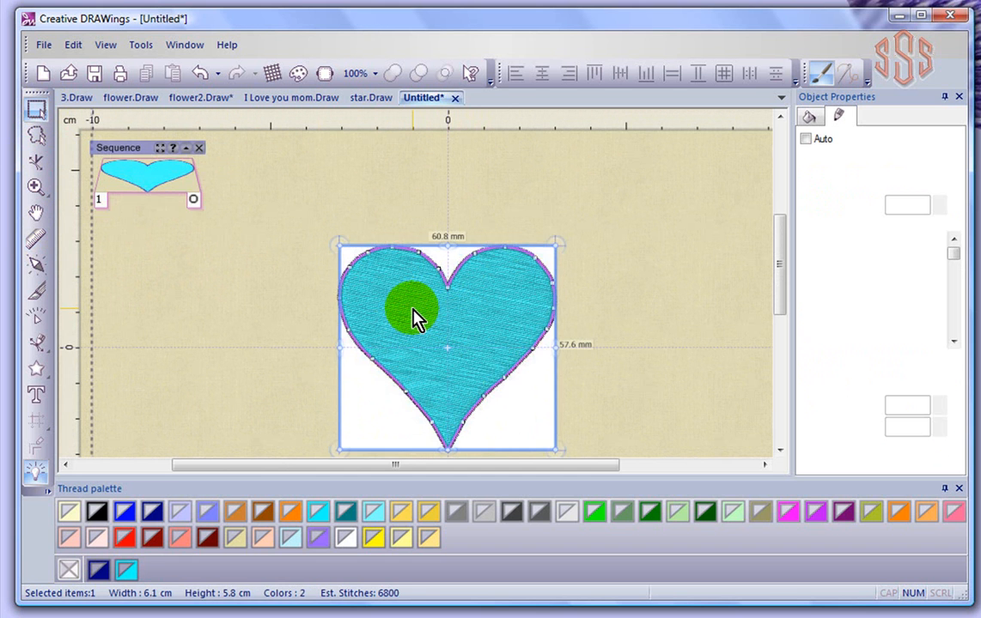
{"action": "left_click_drag", "start_coordinate": [408, 327], "coordinate": [575, 307]}
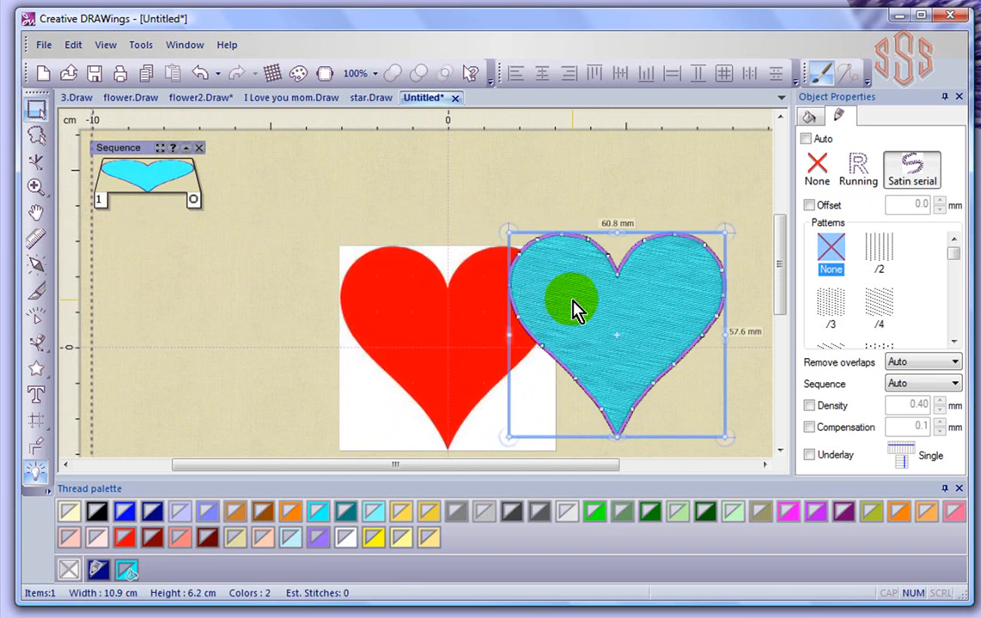
{"action": "left_click", "coordinate": [607, 281]}
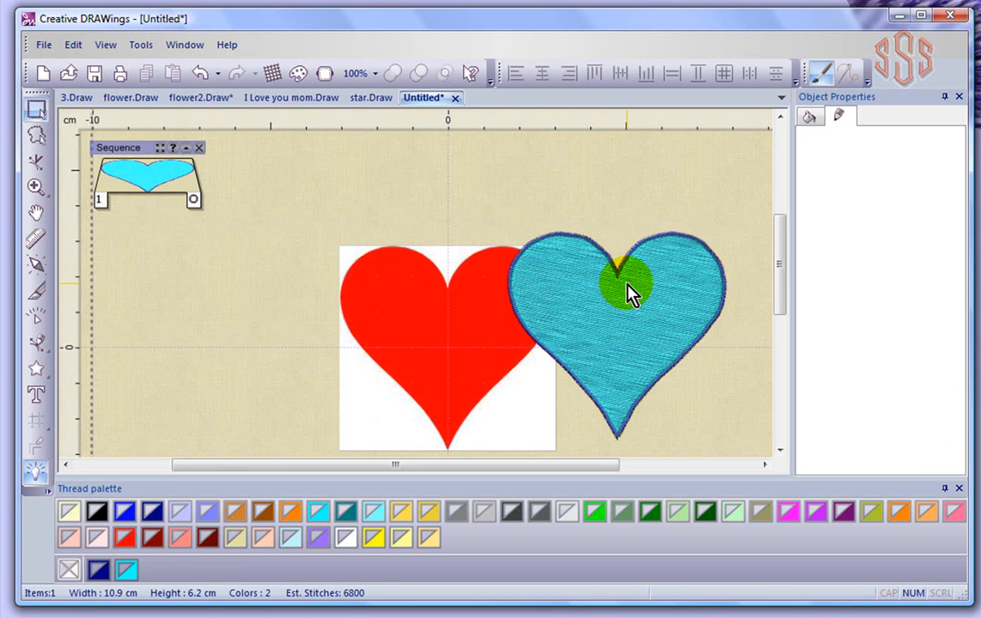
- Close the untitled heart drawing without saving it
{"action": "left_click", "coordinate": [456, 99]}
{"action": "left_click", "coordinate": [504, 355]}
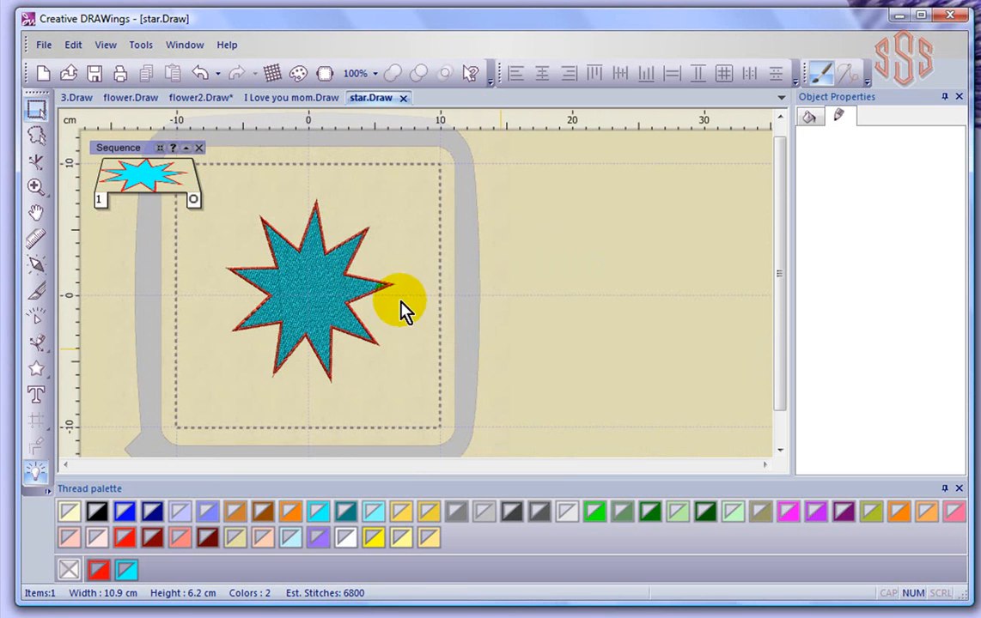
- Start a new design from heart.jpg with the Hoop SQ (200 x 200) and choose to trace the image into outlines
{"action": "left_click", "coordinate": [41, 70]}
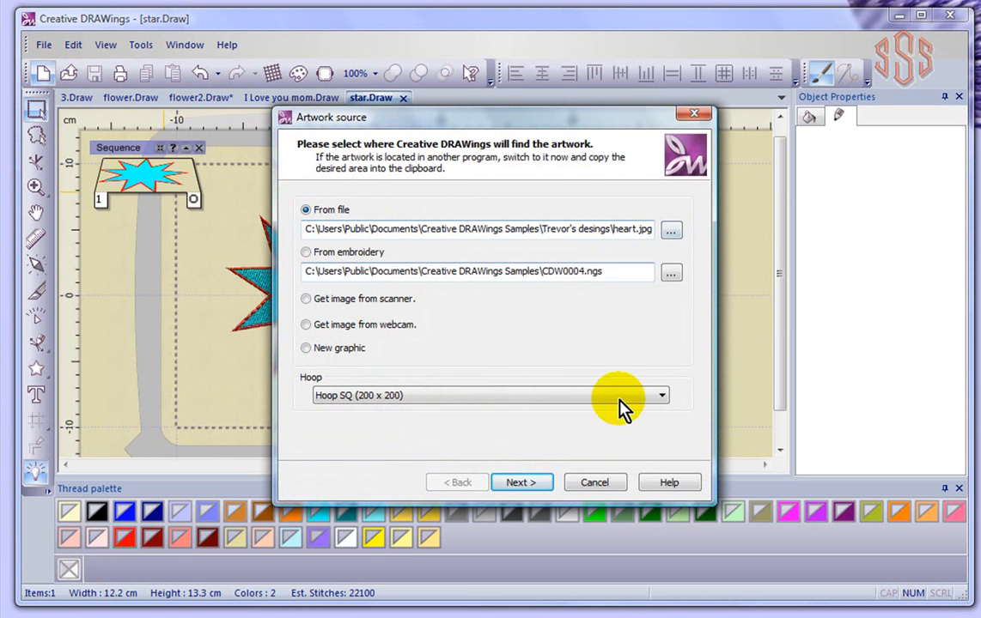
{"action": "left_click", "coordinate": [530, 484]}
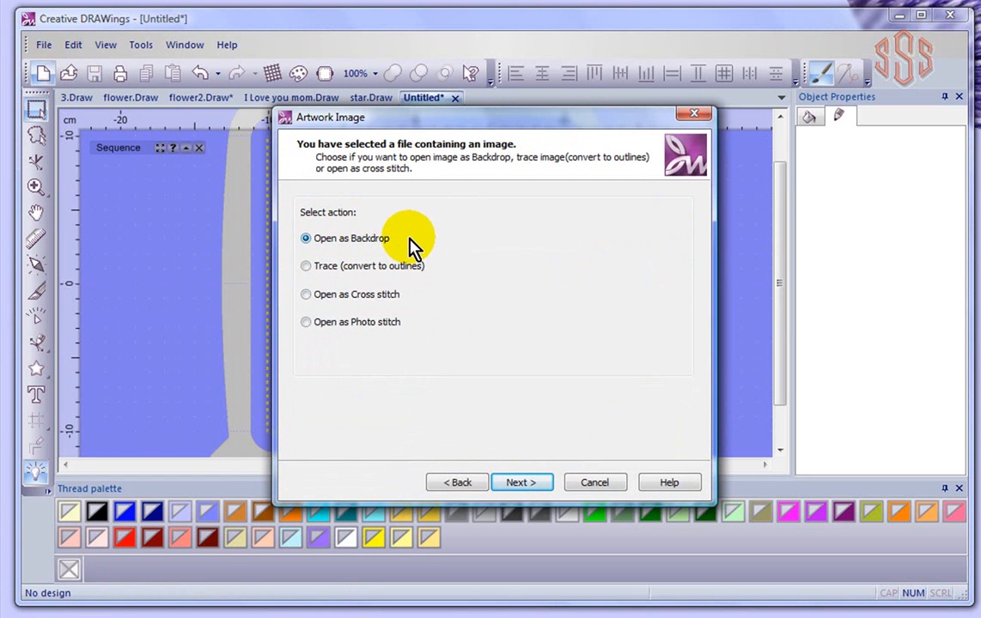
{"action": "left_click", "coordinate": [307, 267]}
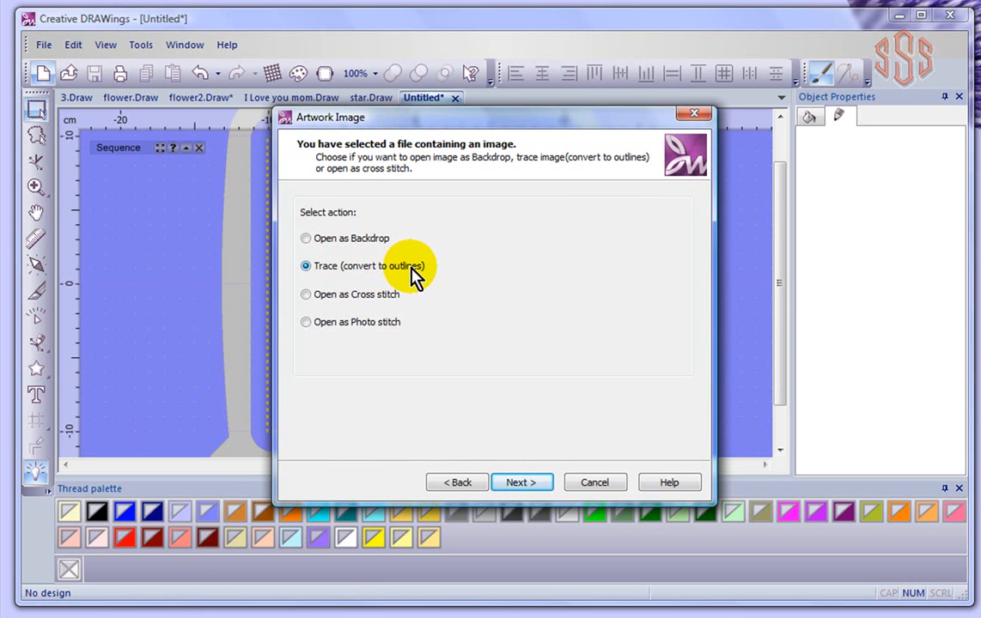
{"action": "left_click", "coordinate": [521, 482]}
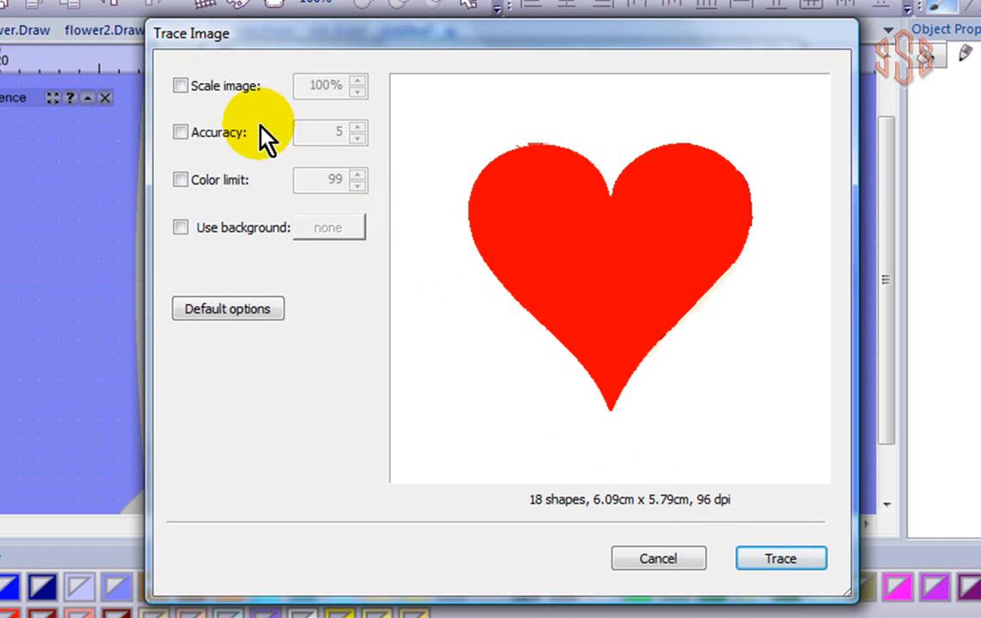
- Scale the traced heart image to 200% and set the tracing accuracy to 8
{"action": "left_click", "coordinate": [180, 86]}
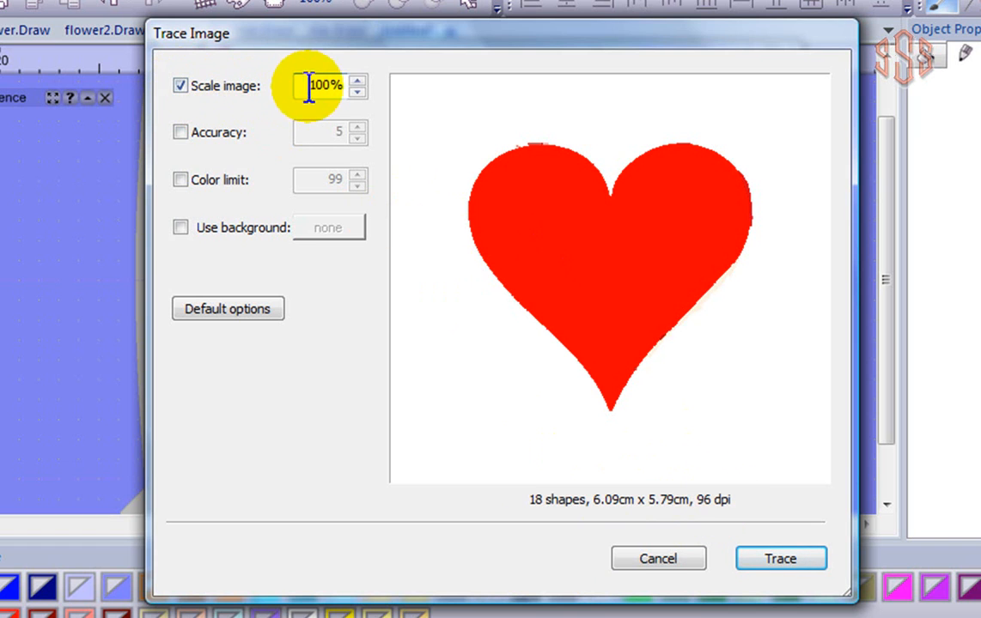
{"action": "key", "text": "Delete"}
{"action": "type", "text": "2"}
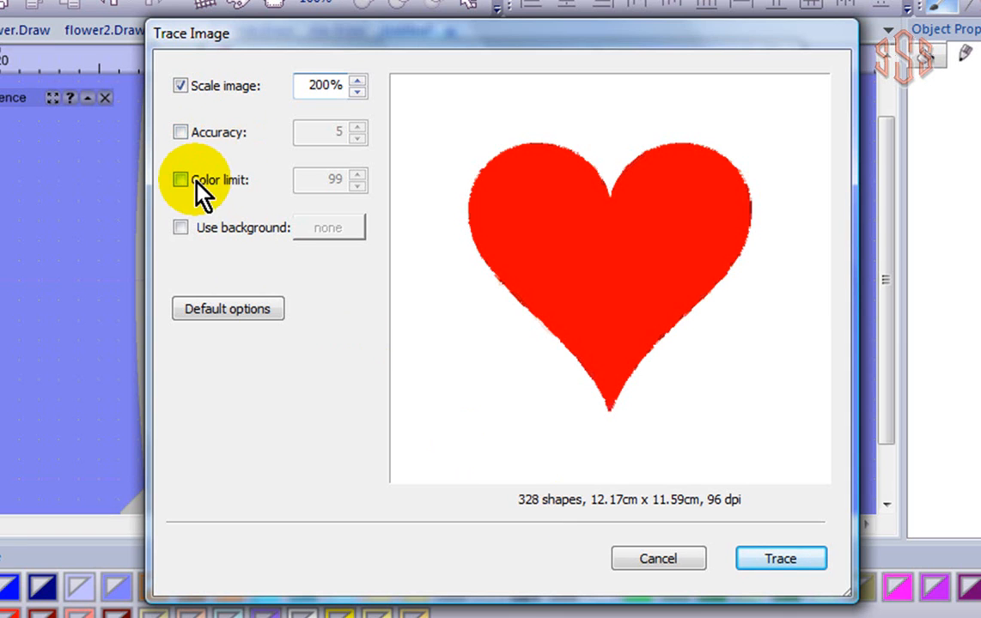
{"action": "left_click", "coordinate": [181, 132]}
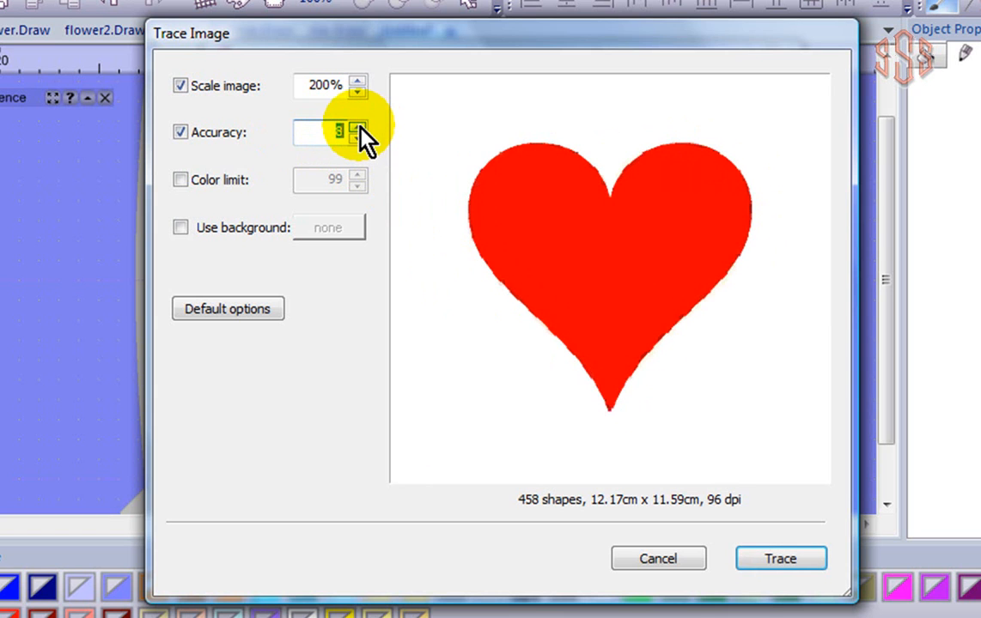
- Turn on the tracing color limit and set it to 2
{"action": "left_click", "coordinate": [180, 179]}
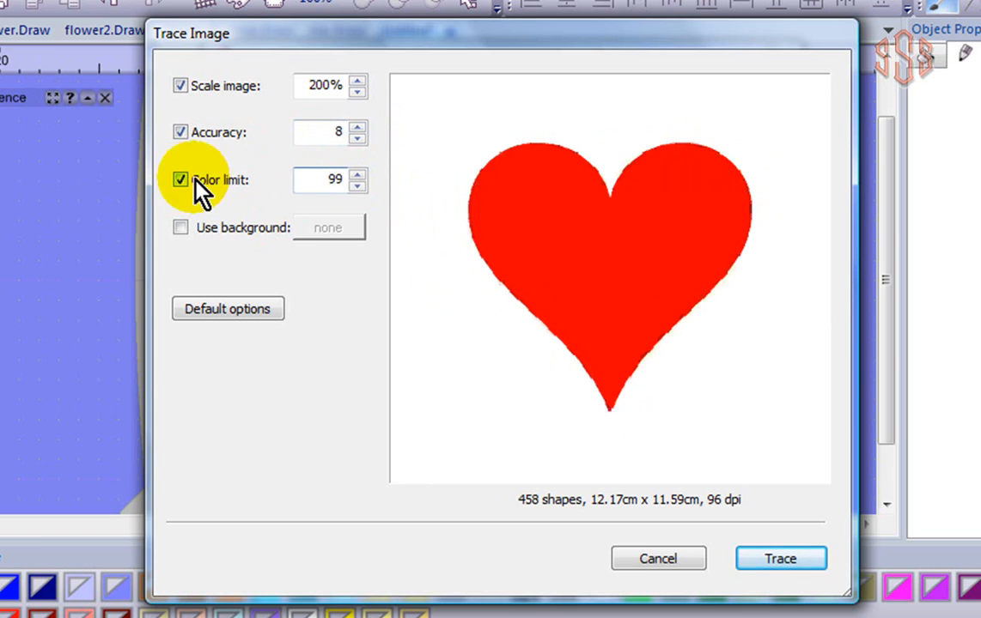
{"action": "double_click", "coordinate": [308, 178]}
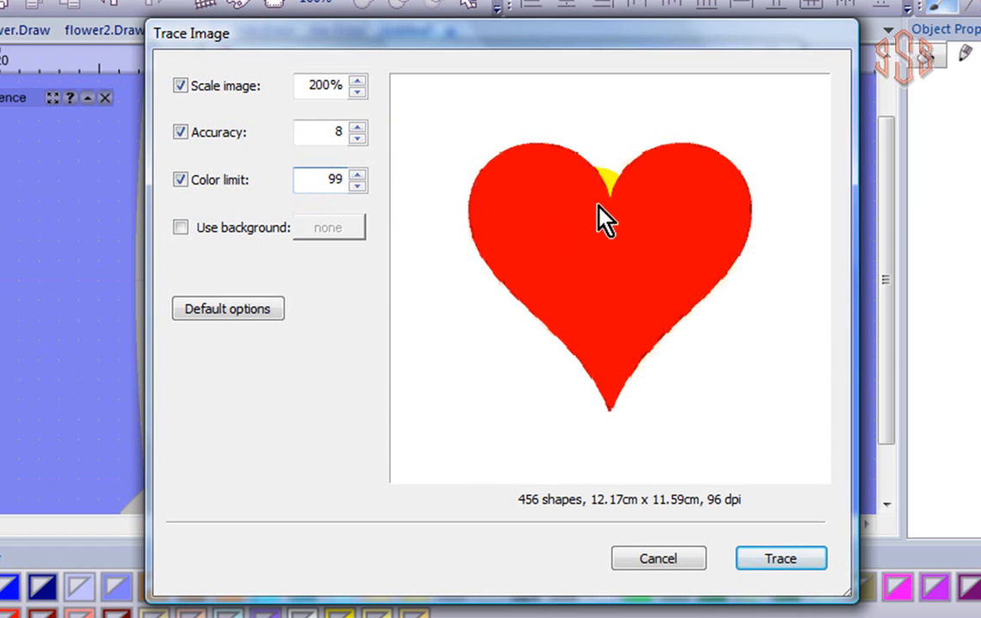
{"action": "left_click_drag", "start_coordinate": [328, 179], "coordinate": [387, 187]}
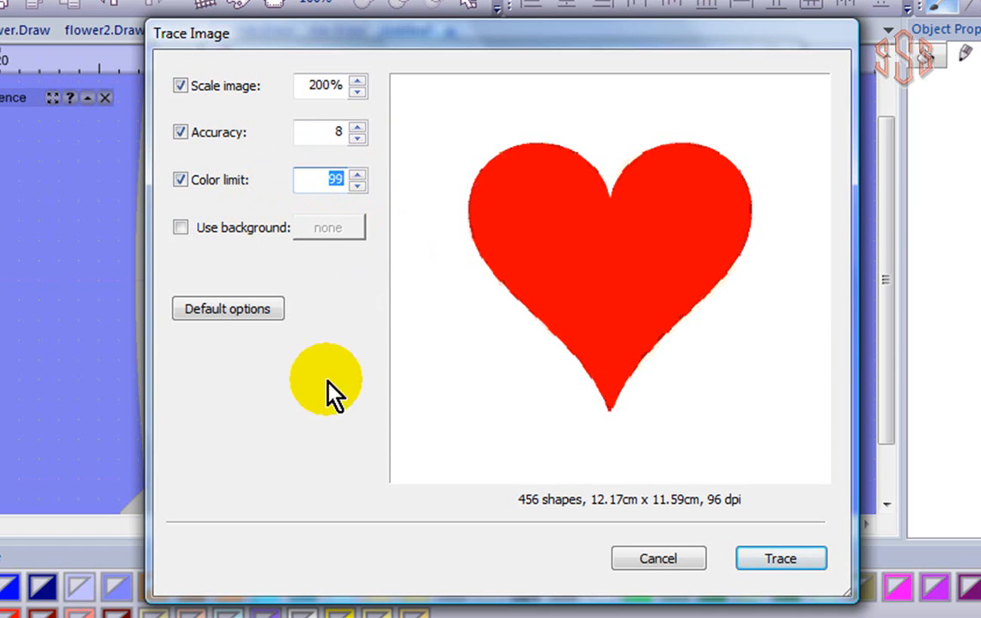
{"action": "type", "text": "2"}
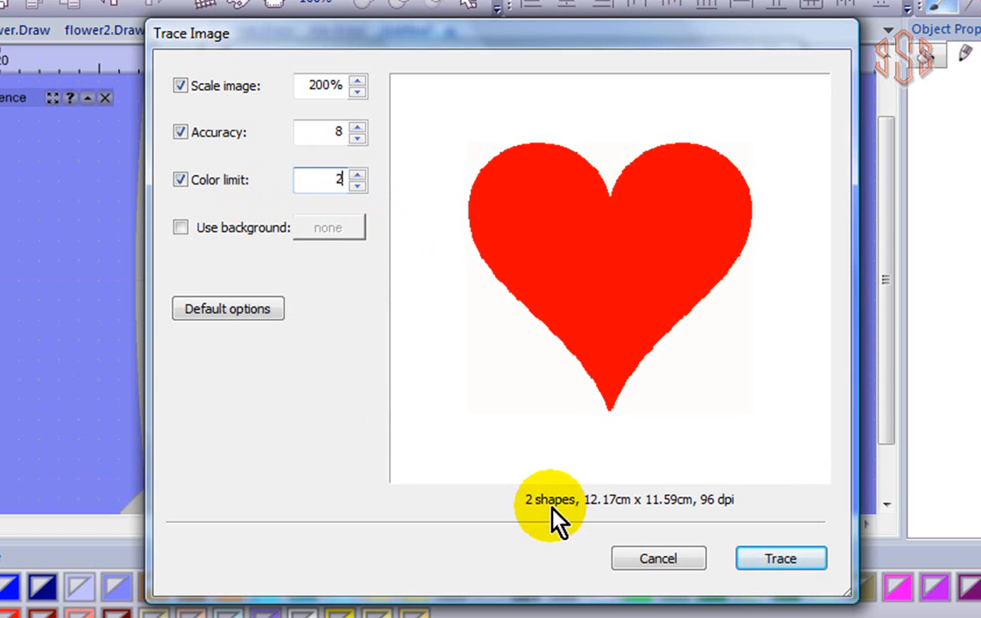
{"action": "left_click", "coordinate": [503, 387]}
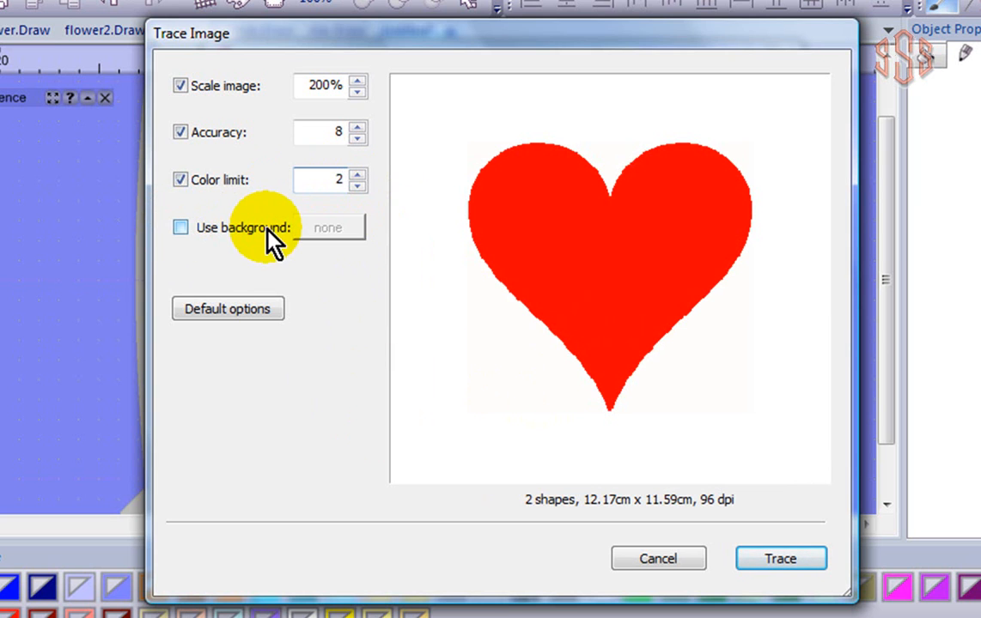
- Enable the tracing background and sample the off-white area around the heart as its color
{"action": "left_click", "coordinate": [180, 227]}
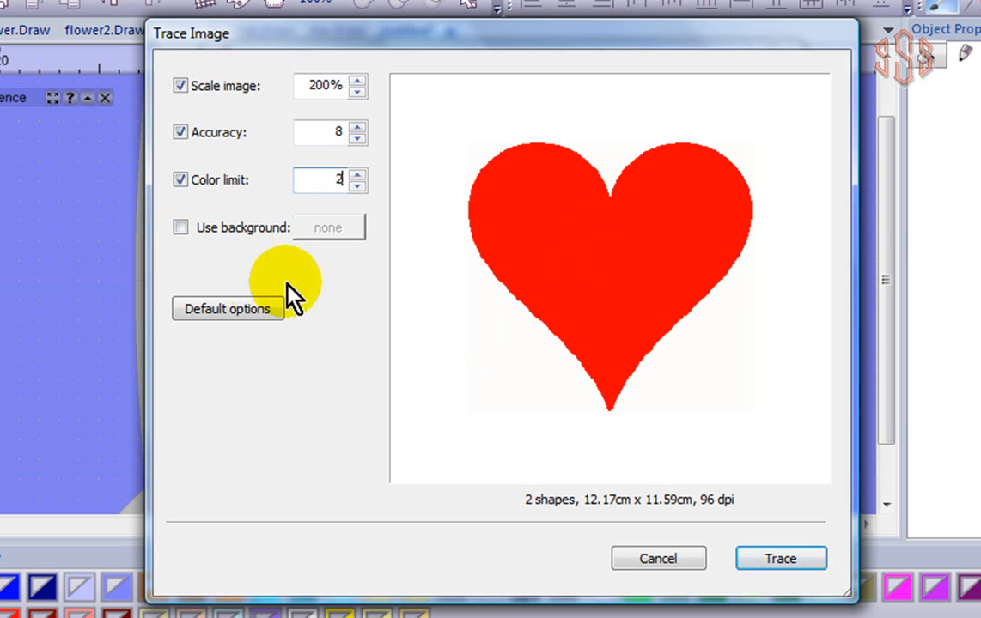
{"action": "left_click", "coordinate": [180, 227]}
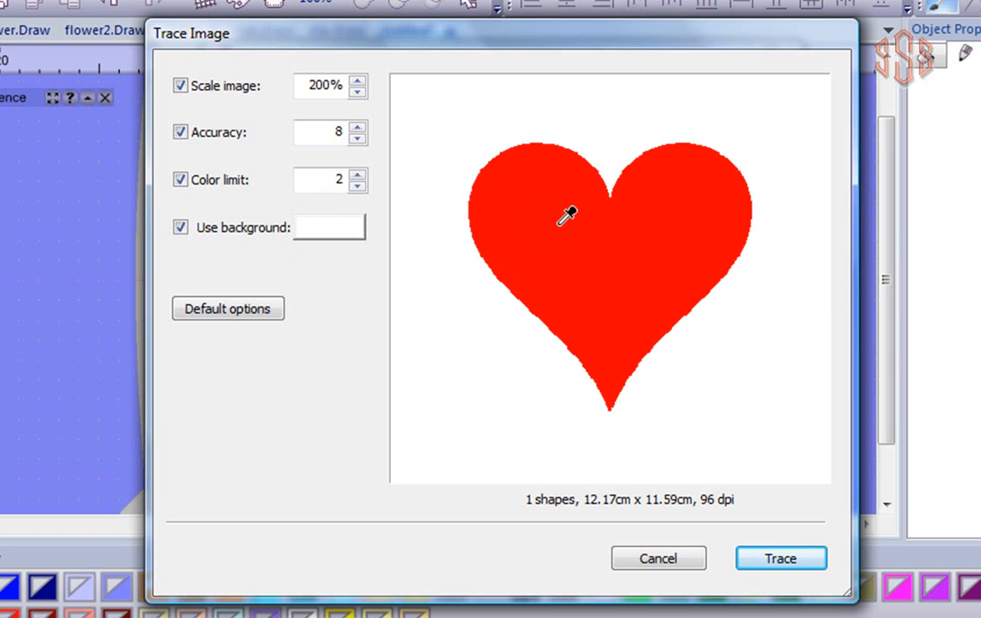
{"action": "left_click", "coordinate": [498, 234]}
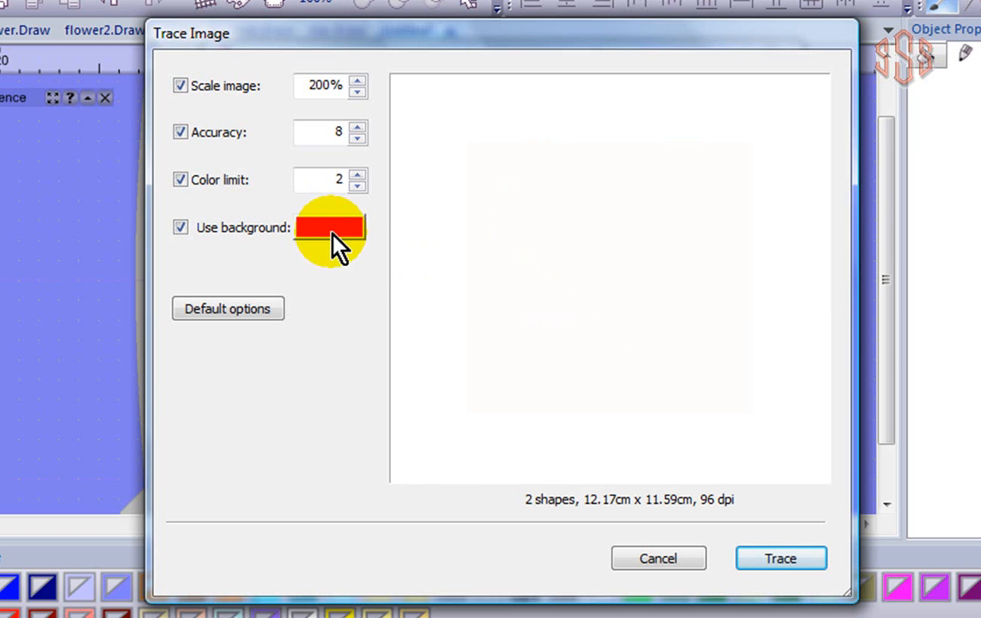
{"action": "left_click", "coordinate": [532, 377]}
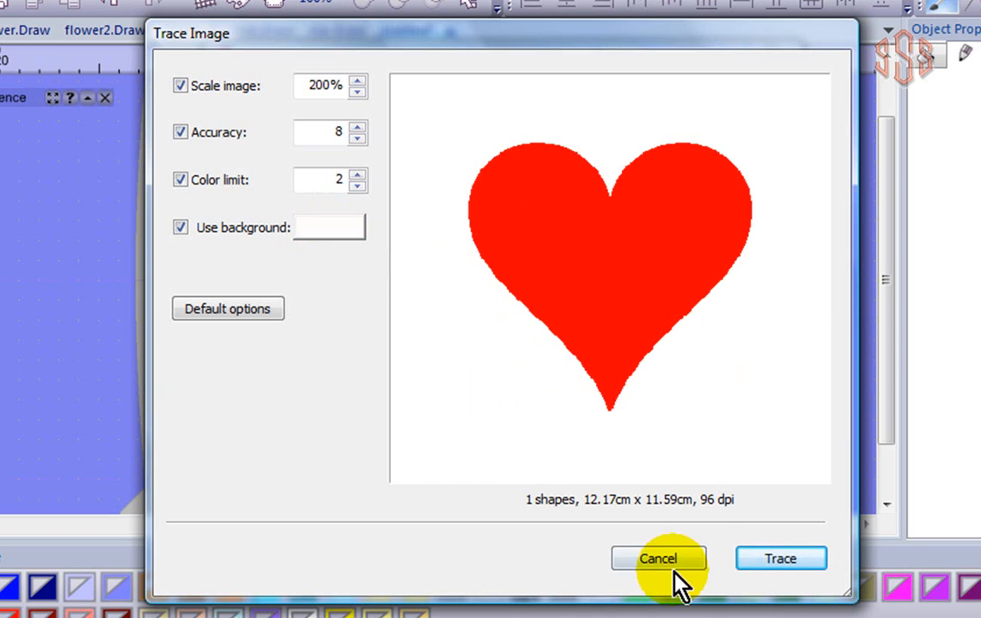
- Trace the image and finish the design setup with Cotton fabric, one thread and the JANOME palette
{"action": "left_click", "coordinate": [796, 560]}
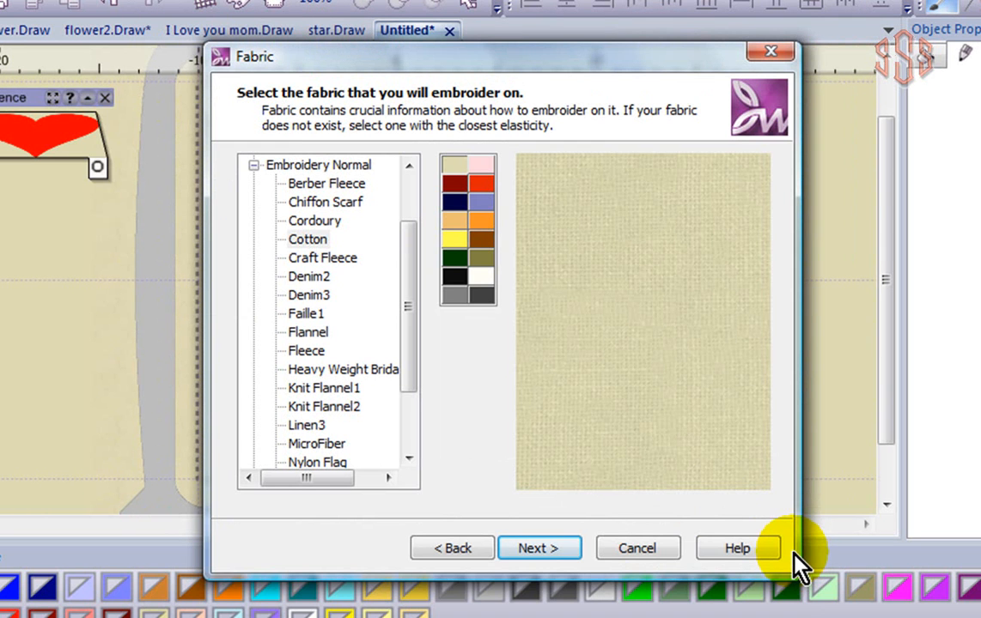
{"action": "left_click", "coordinate": [550, 550]}
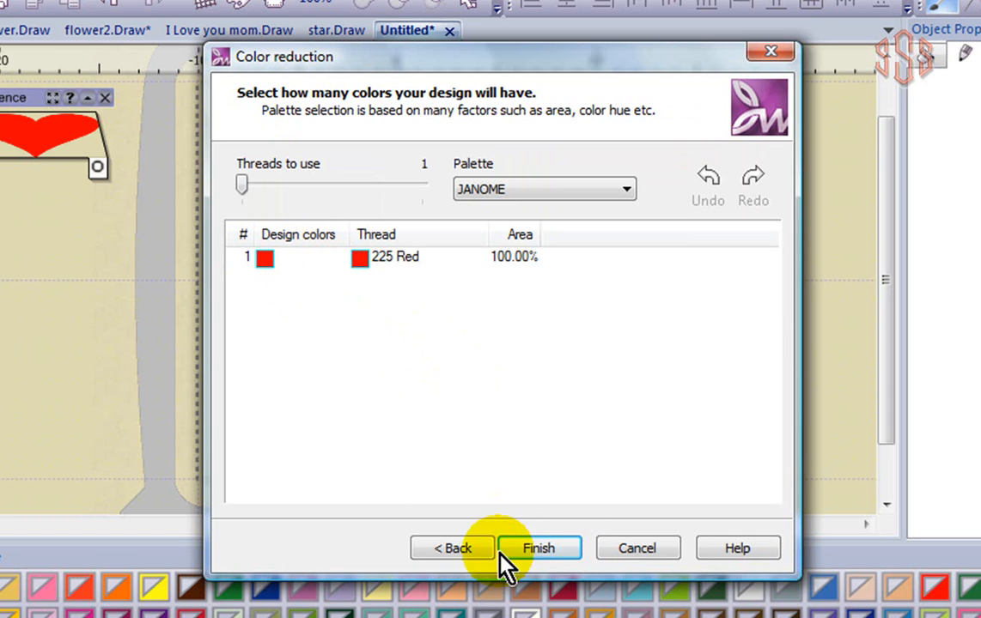
{"action": "left_click", "coordinate": [541, 550]}
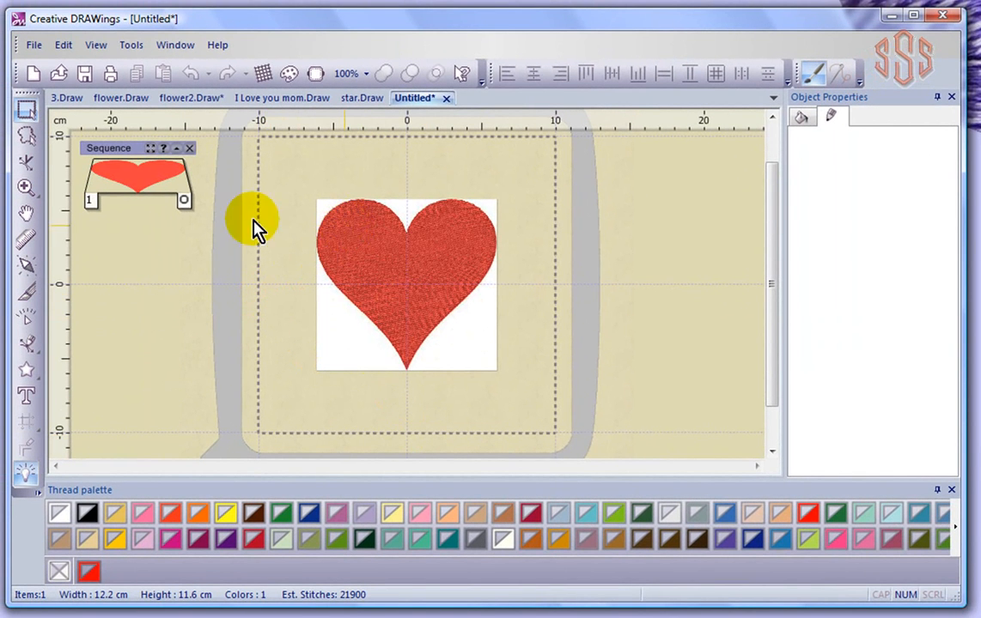
- Select the traced heart and move it to the right, partly off the backdrop image
{"action": "left_click", "coordinate": [353, 259]}
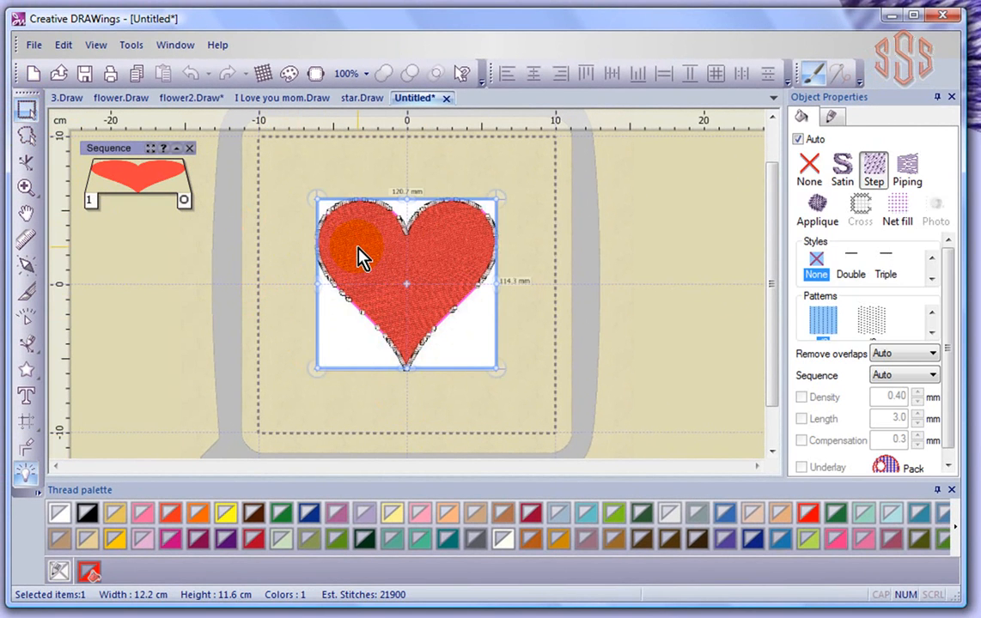
{"action": "left_click_drag", "start_coordinate": [391, 240], "coordinate": [481, 245]}
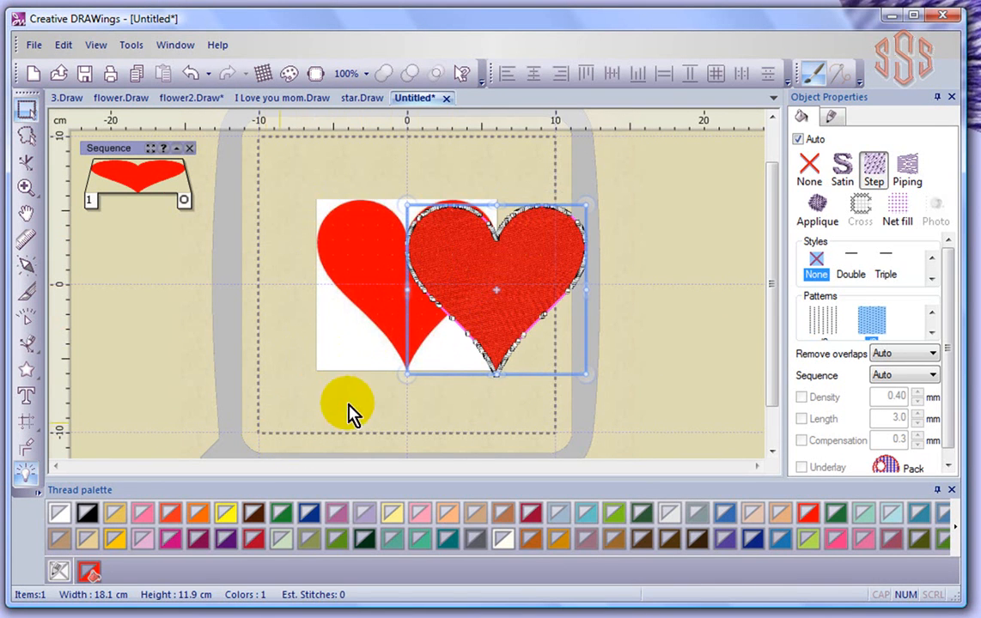
{"action": "left_click", "coordinate": [433, 273]}
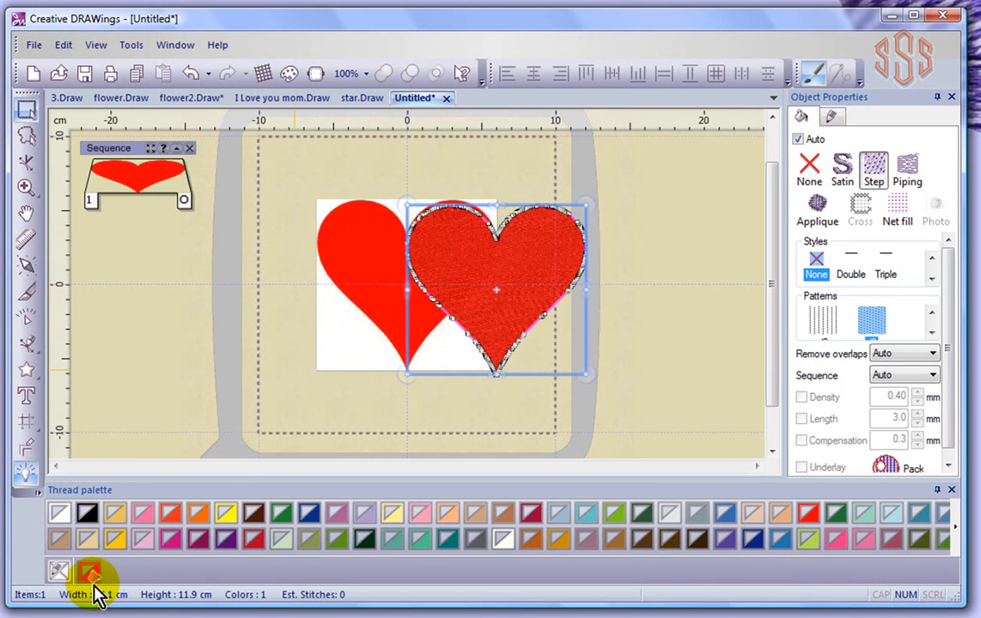
- Give the heart a black outline, set its outline stitch type to Satin serial, and deselect it
{"action": "left_click", "coordinate": [59, 571]}
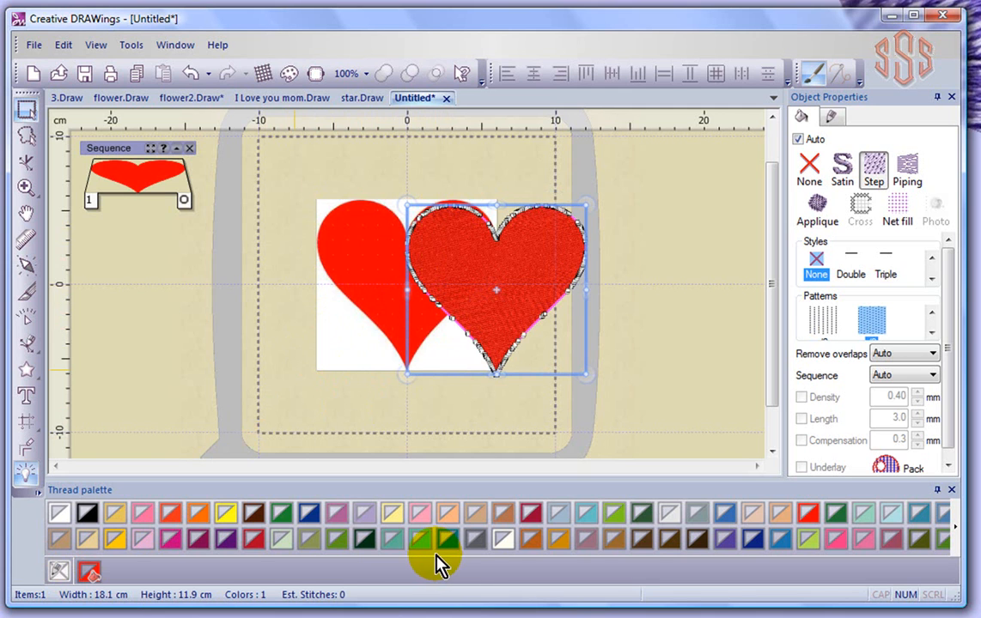
{"action": "left_click", "coordinate": [89, 514]}
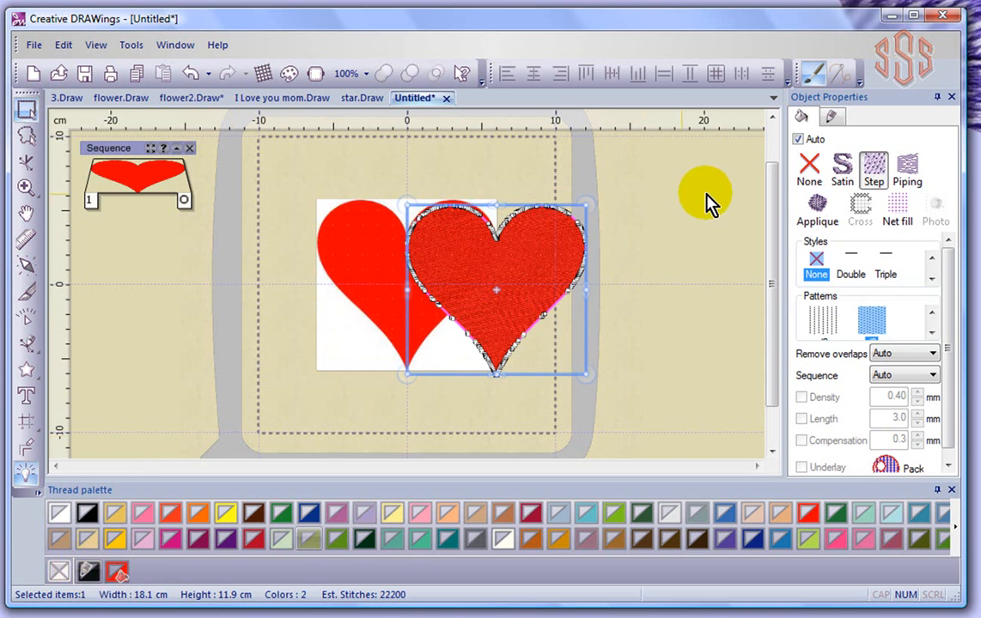
{"action": "left_click", "coordinate": [833, 117]}
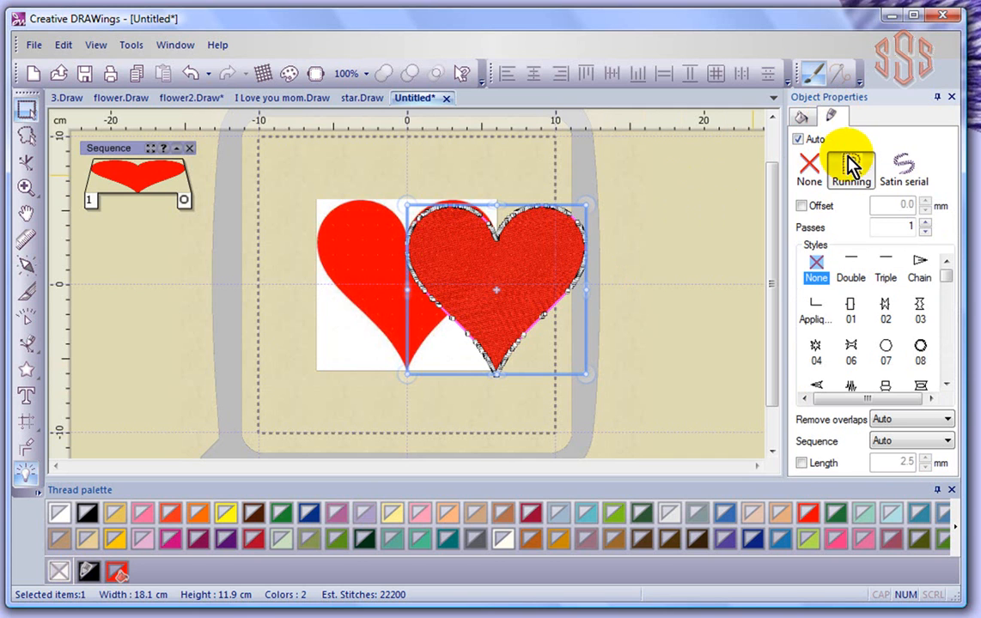
{"action": "left_click", "coordinate": [906, 177]}
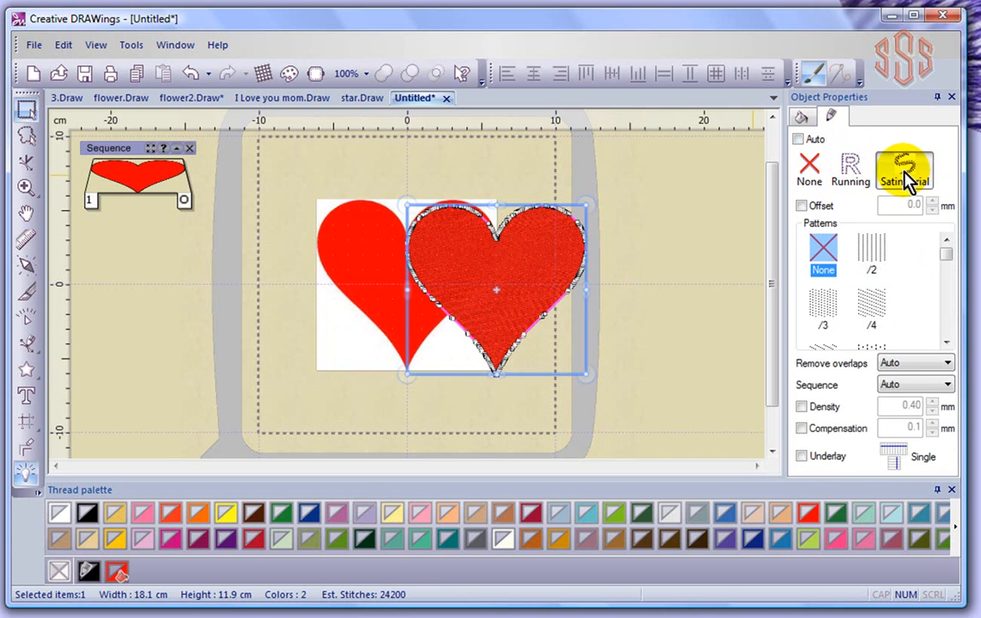
{"action": "left_click", "coordinate": [273, 378]}
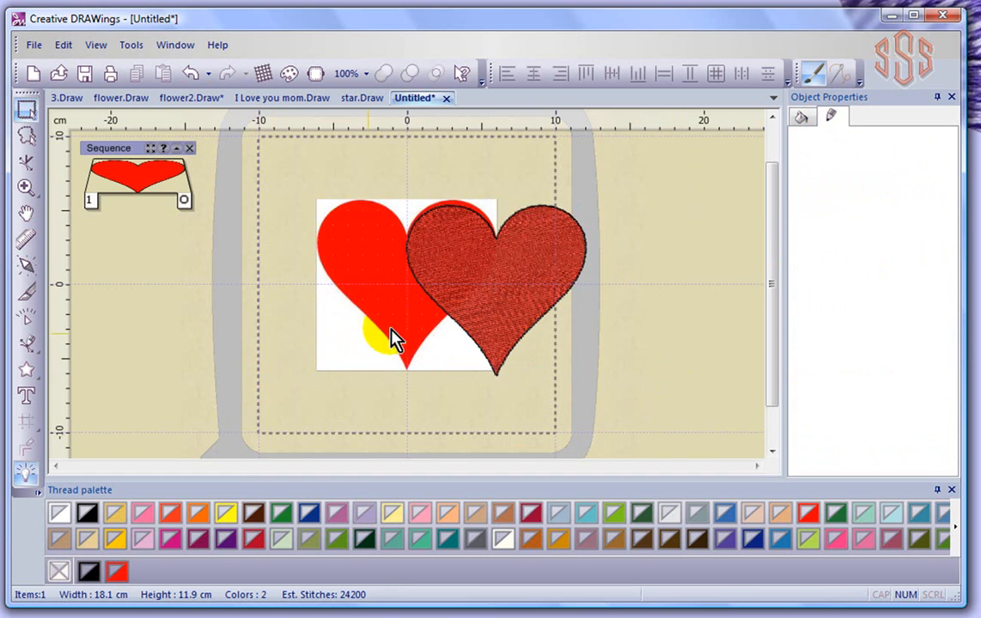
- Show the tool options for the selected heart, set its outline width to 3 mm, and deselect it
{"action": "scroll", "coordinate": [488, 337], "scroll_direction": "up", "scroll_amount": 3}
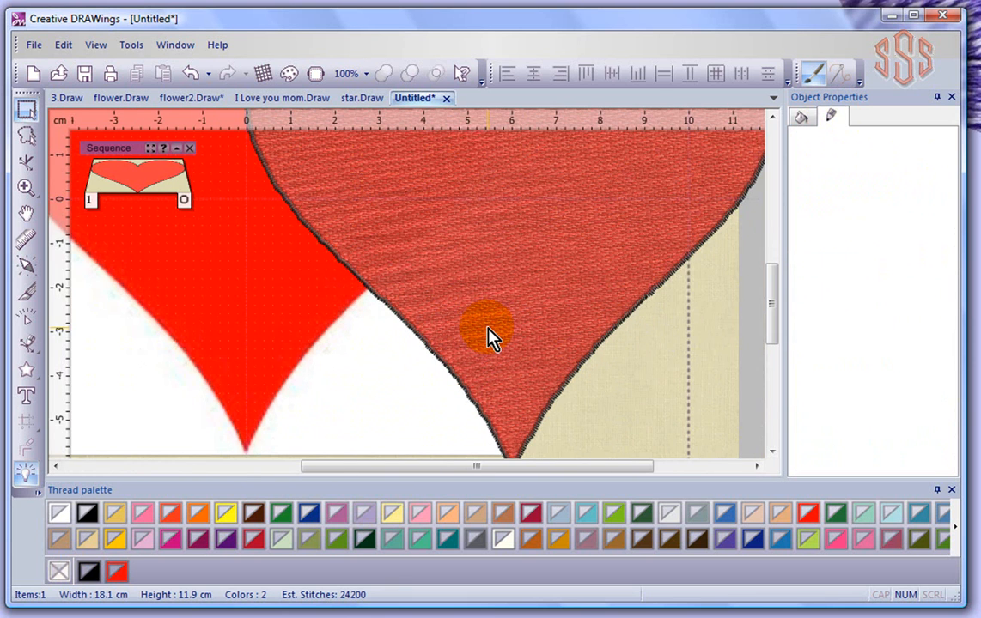
{"action": "scroll", "coordinate": [487, 336], "scroll_direction": "down", "scroll_amount": 3}
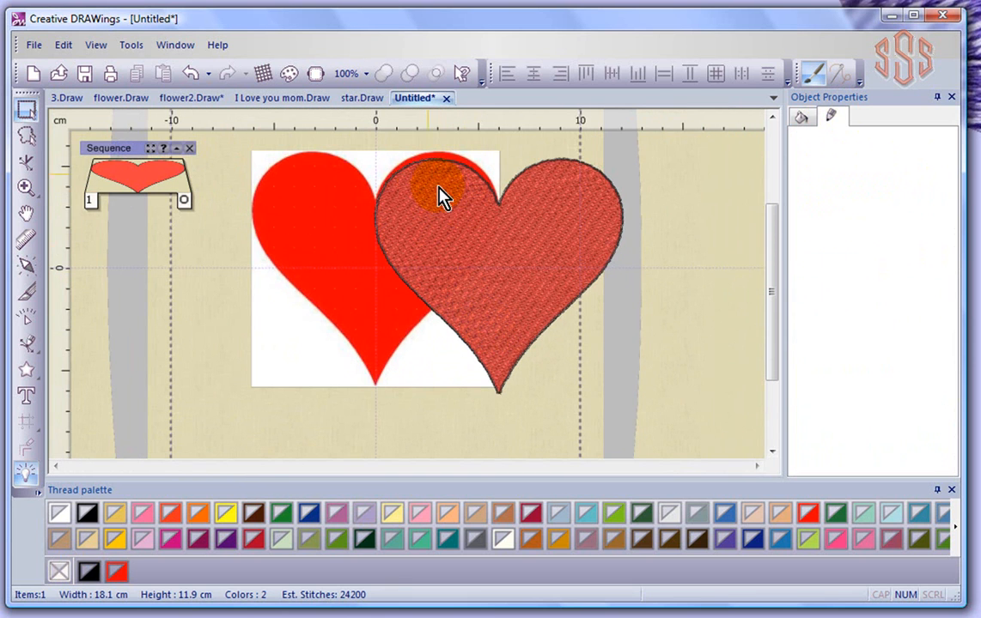
{"action": "left_click", "coordinate": [458, 228]}
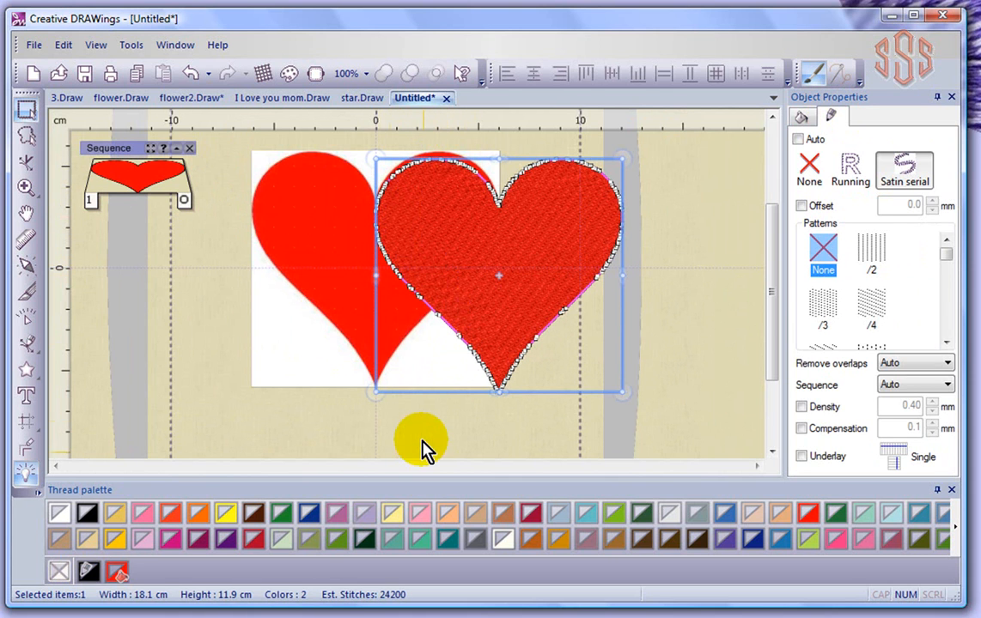
{"action": "left_click", "coordinate": [95, 46]}
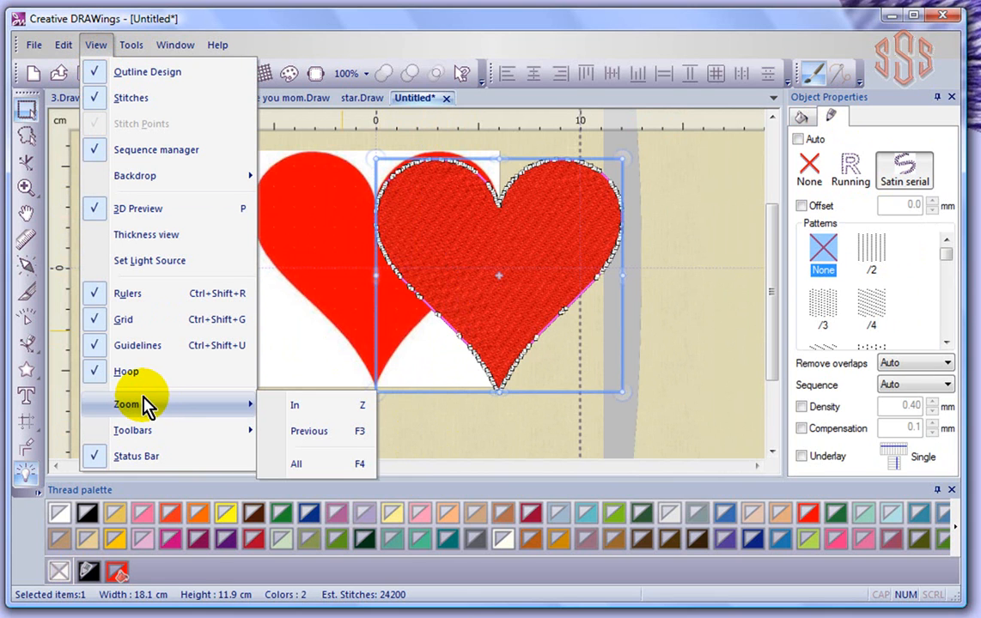
{"action": "mouse_move", "coordinate": [155, 435]}
{"action": "left_click", "coordinate": [336, 373]}
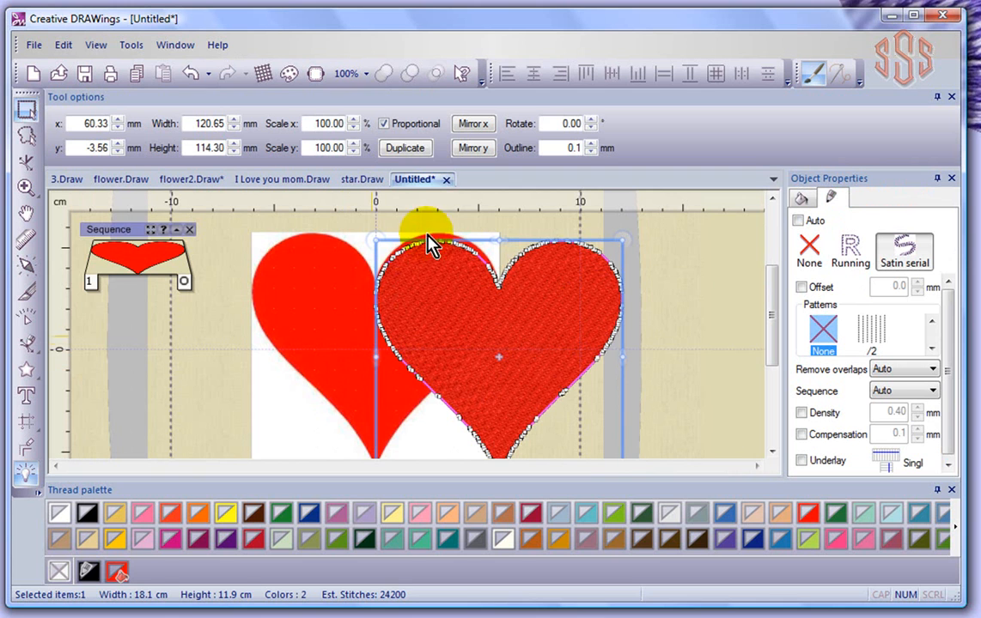
{"action": "double_click", "coordinate": [574, 147]}
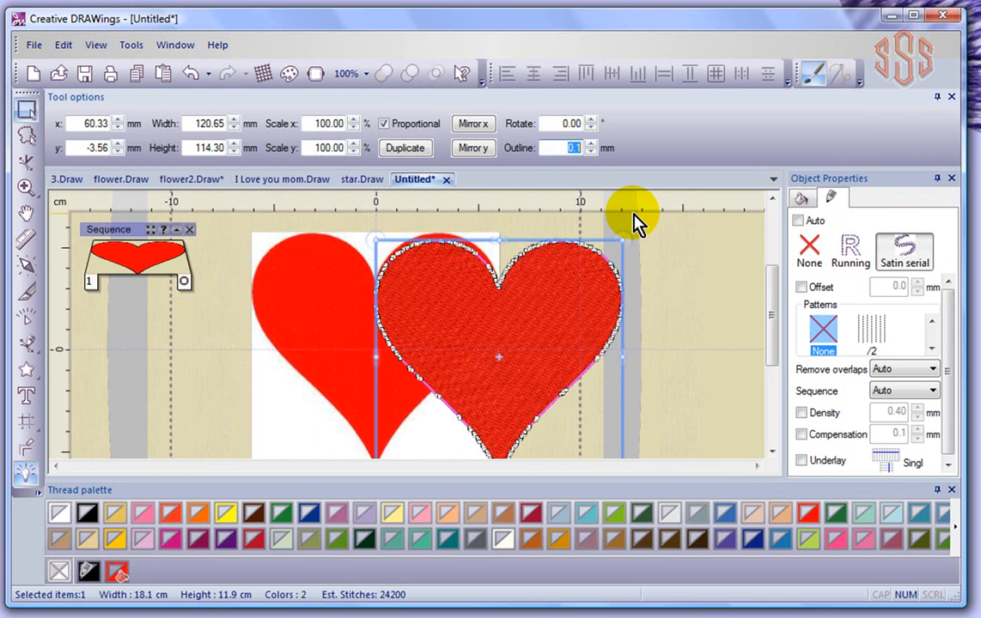
{"action": "key", "text": "Return"}
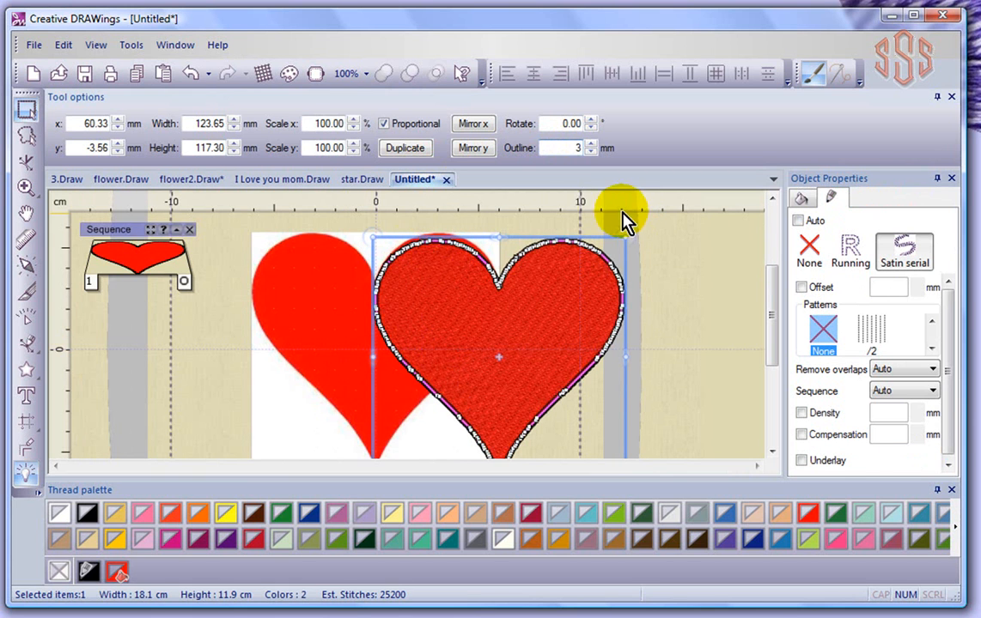
{"action": "left_click", "coordinate": [249, 402]}
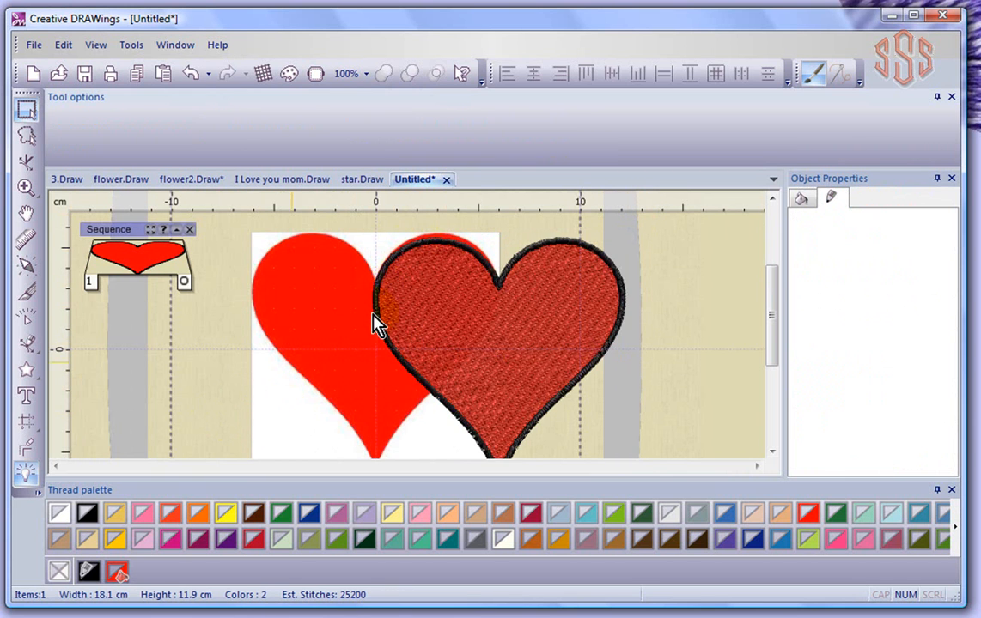
- Inspect the heart's black outline up close and save the design as hear1
{"action": "scroll", "coordinate": [391, 305], "scroll_direction": "up", "scroll_amount": 1}
{"action": "scroll", "coordinate": [391, 305], "scroll_direction": "up", "scroll_amount": 2}
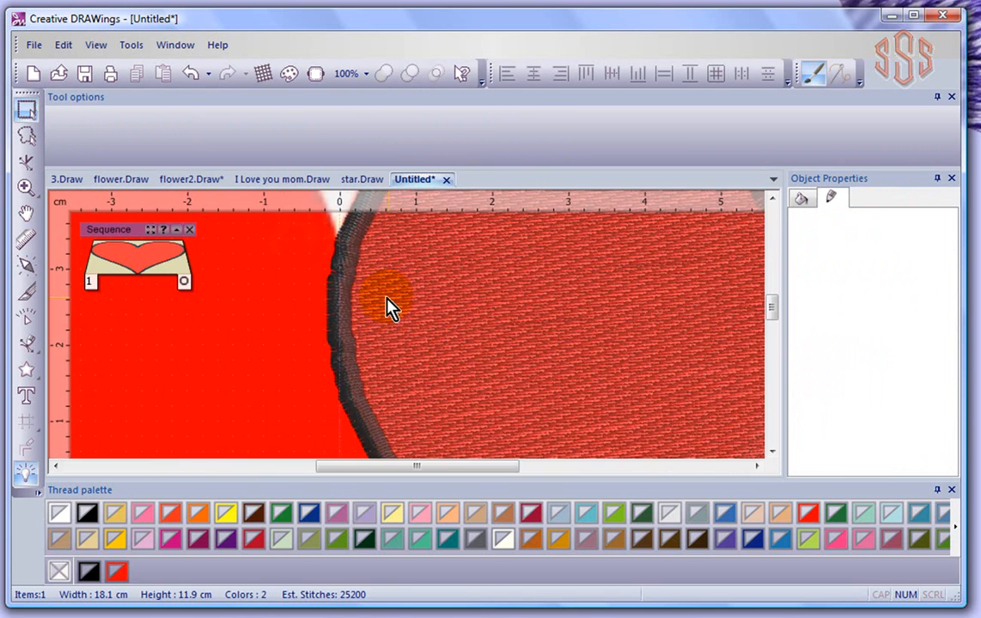
{"action": "scroll", "coordinate": [391, 305], "scroll_direction": "down", "scroll_amount": 4}
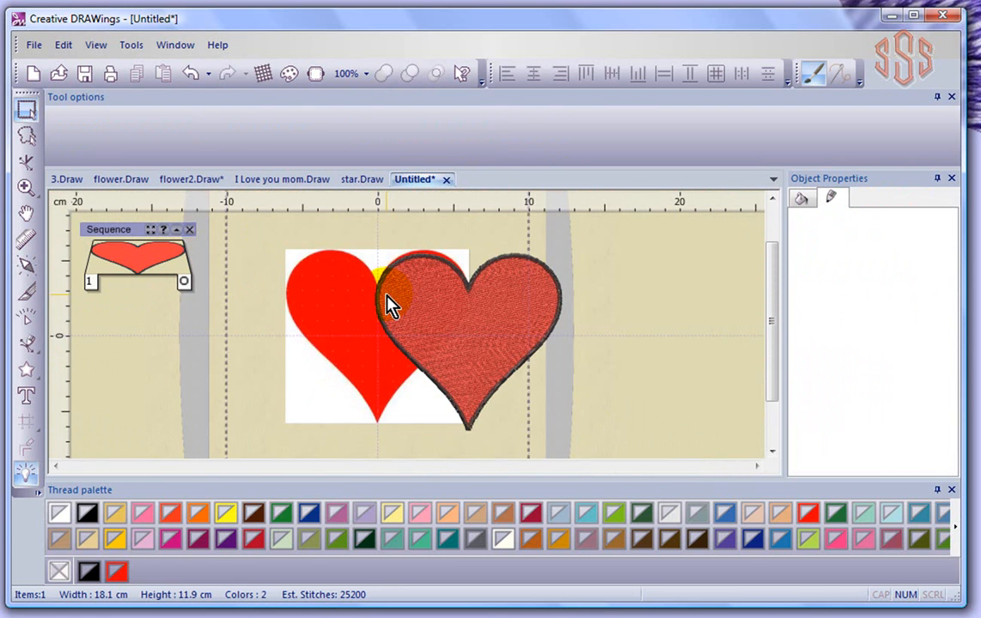
{"action": "scroll", "coordinate": [390, 302], "scroll_direction": "down", "scroll_amount": 1}
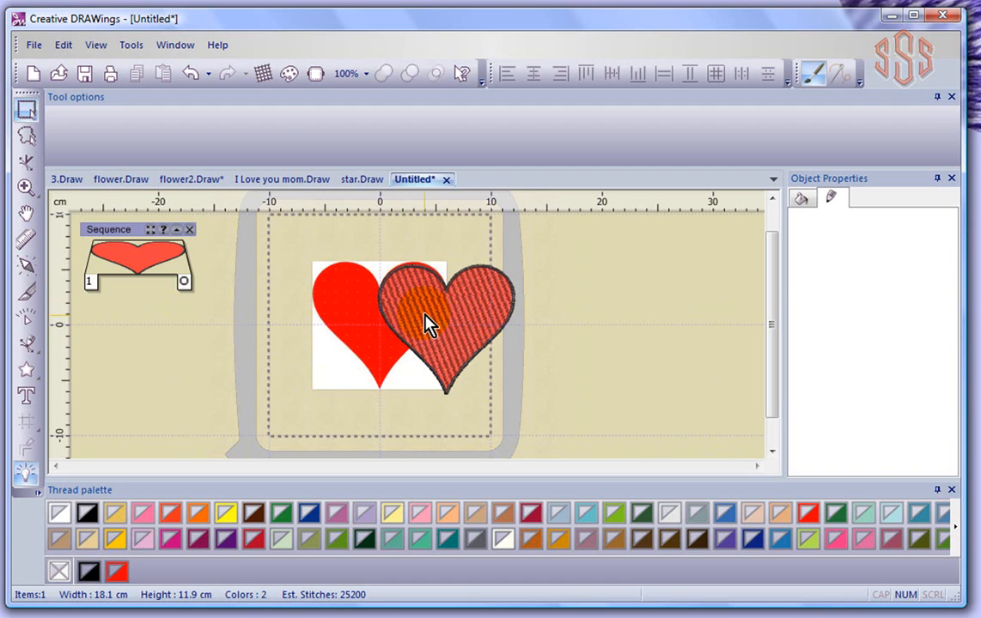
{"action": "left_click", "coordinate": [34, 44]}
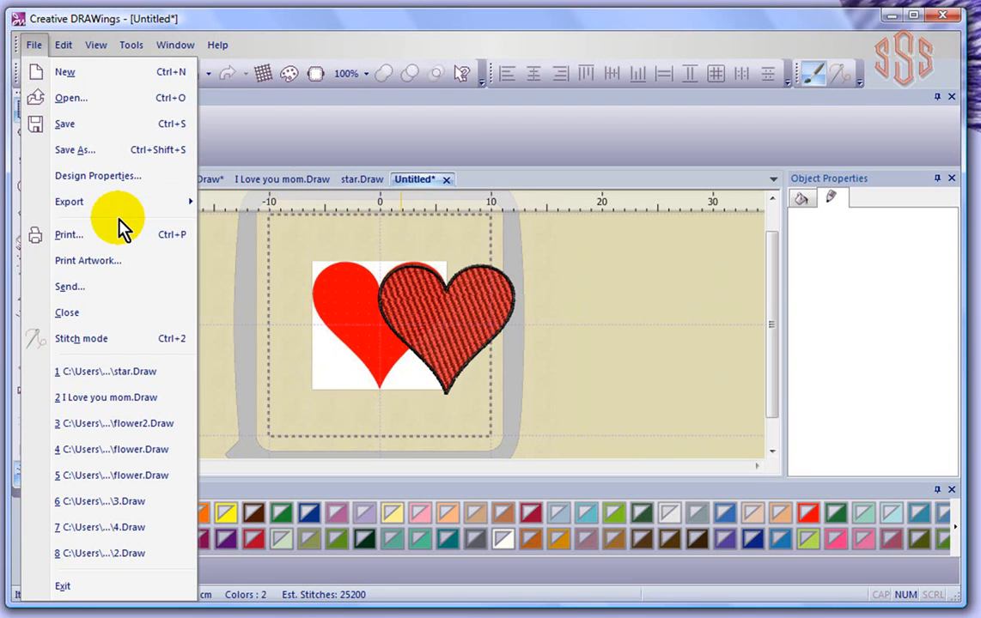
{"action": "left_click", "coordinate": [96, 124]}
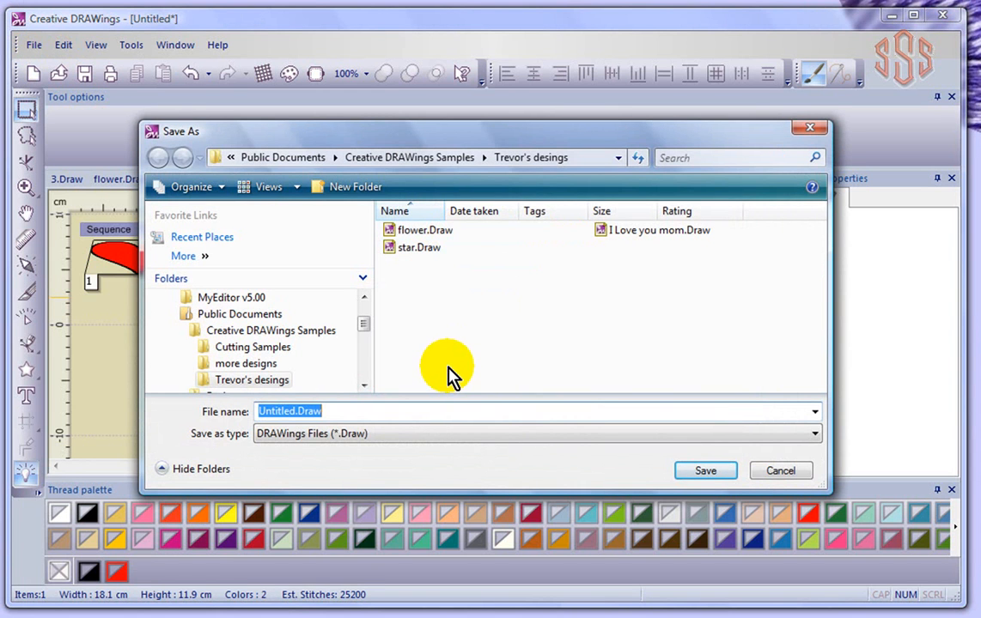
{"action": "type", "text": "h"}
{"action": "type", "text": "rt1"}
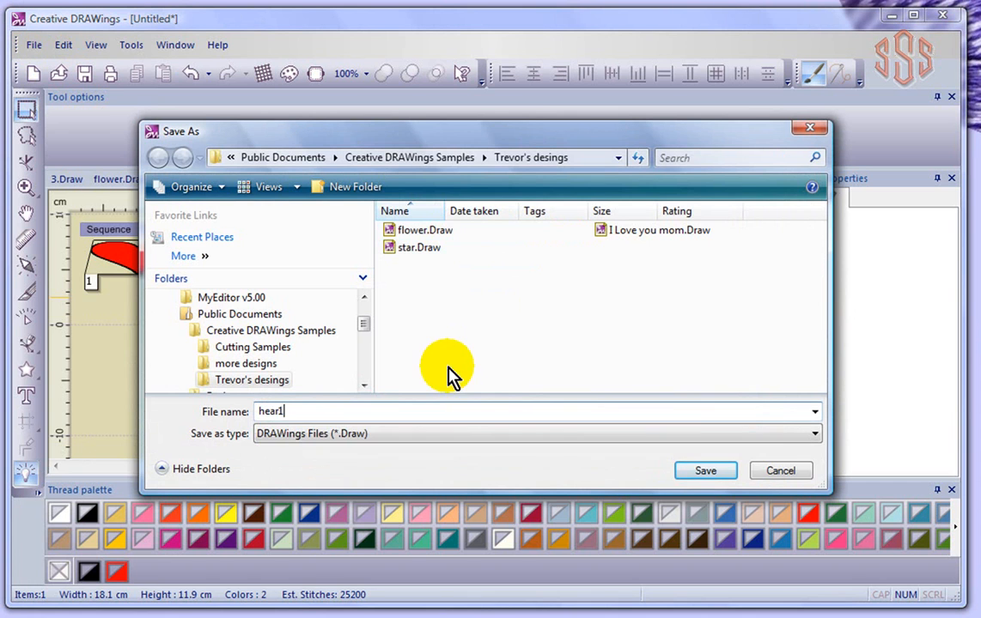
{"action": "left_click", "coordinate": [705, 471]}
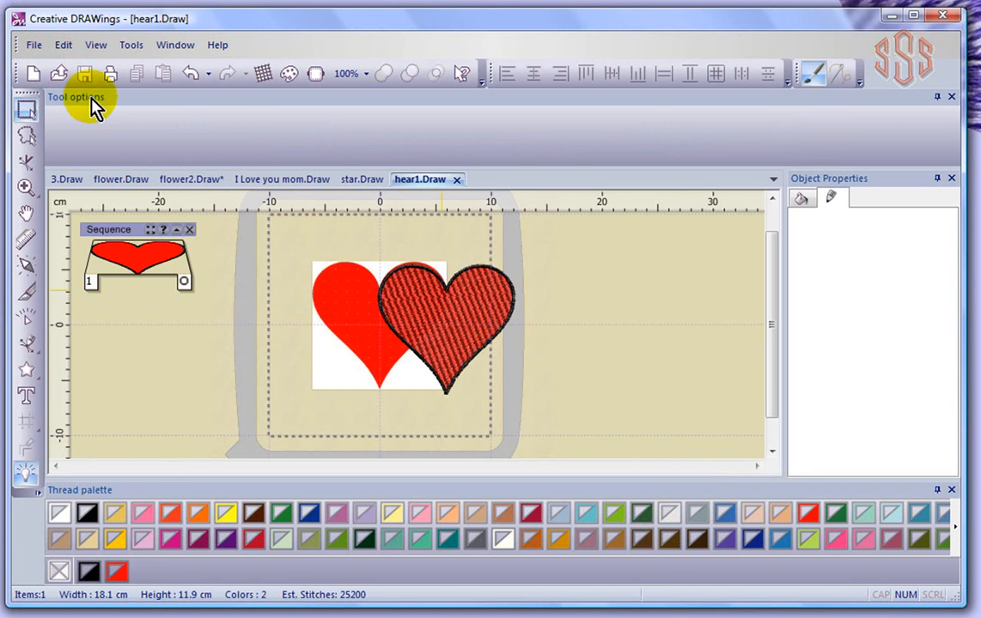
- Start a new design from heart2.jpg with Hoop SQ (200 x 200) and choose to trace it into outlines
{"action": "left_click", "coordinate": [34, 75]}
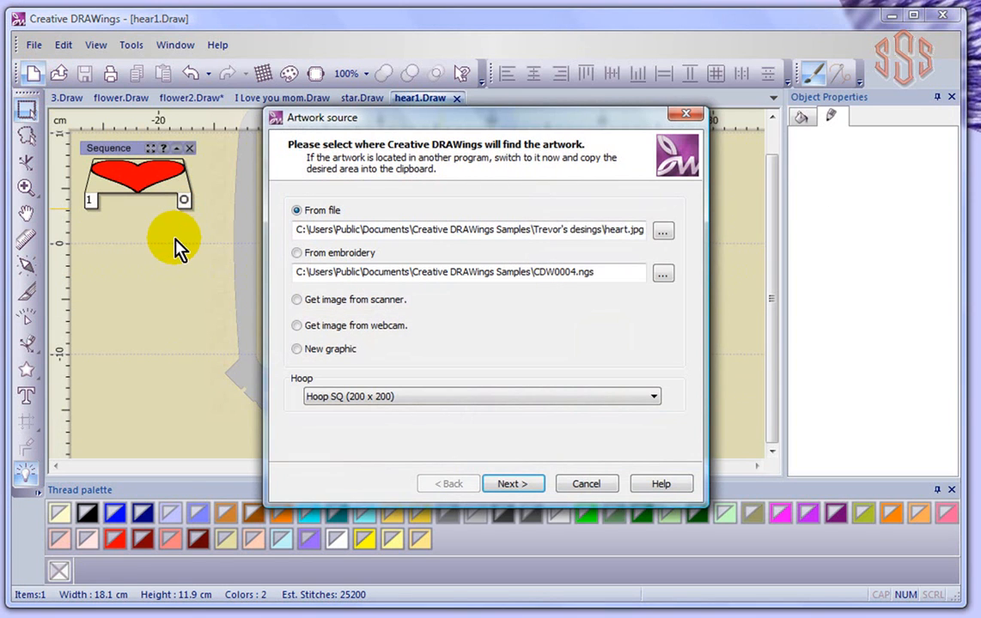
{"action": "left_click", "coordinate": [663, 230]}
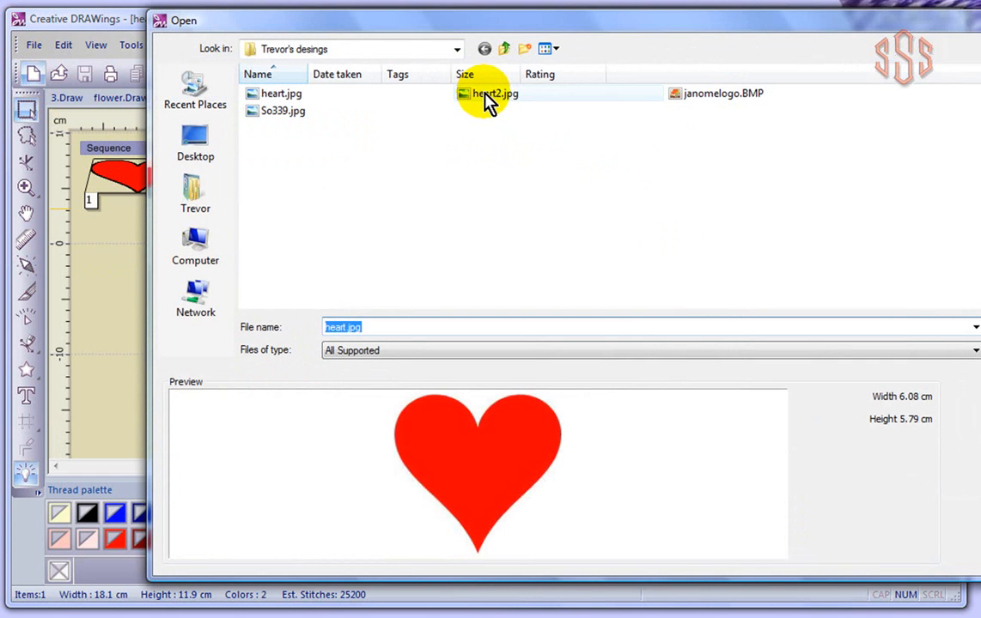
{"action": "left_click", "coordinate": [486, 94]}
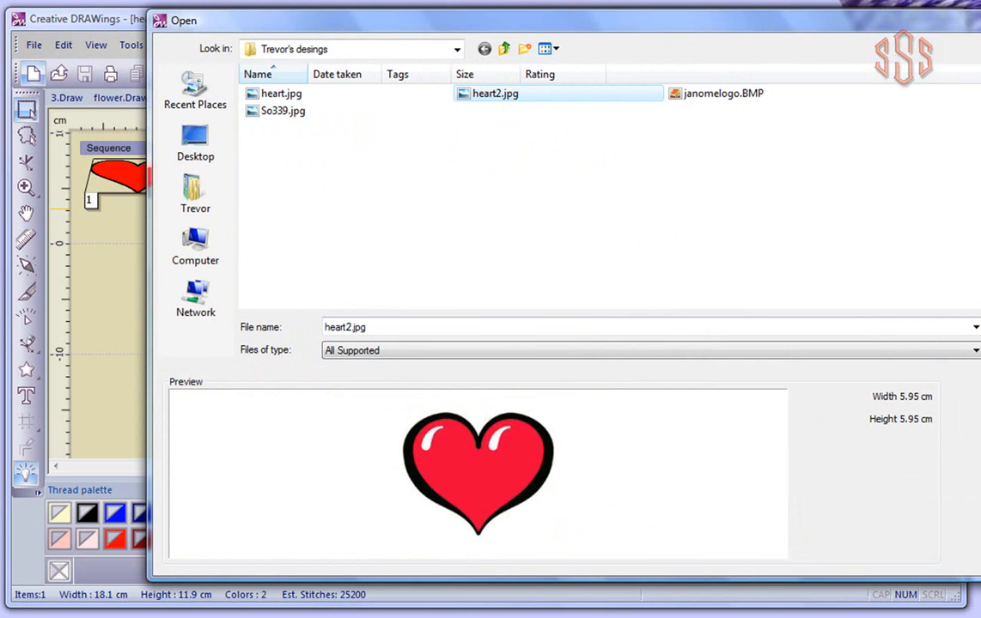
{"action": "key", "text": "Return"}
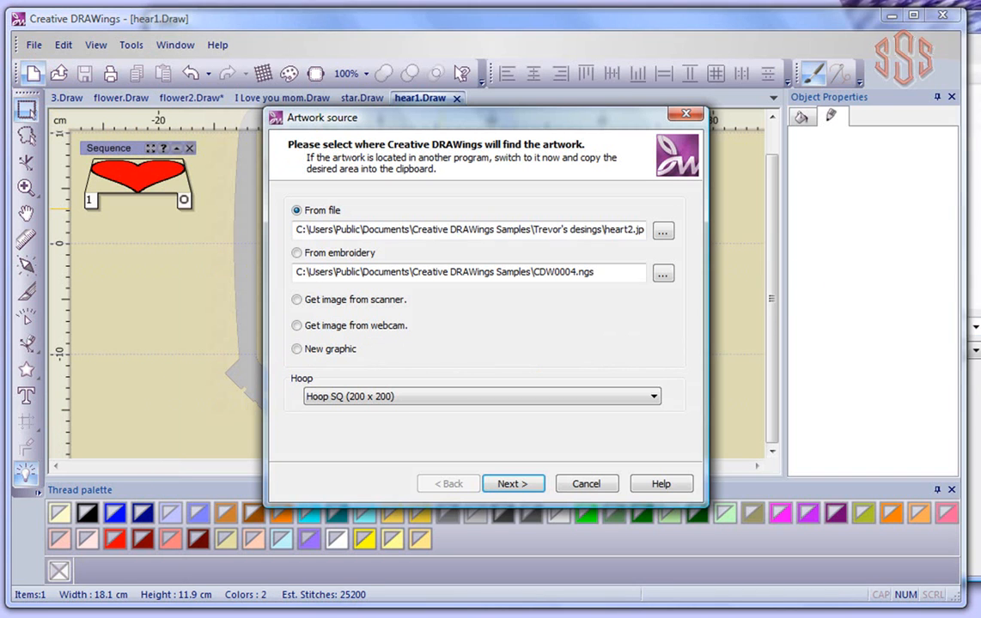
{"action": "left_click", "coordinate": [510, 486]}
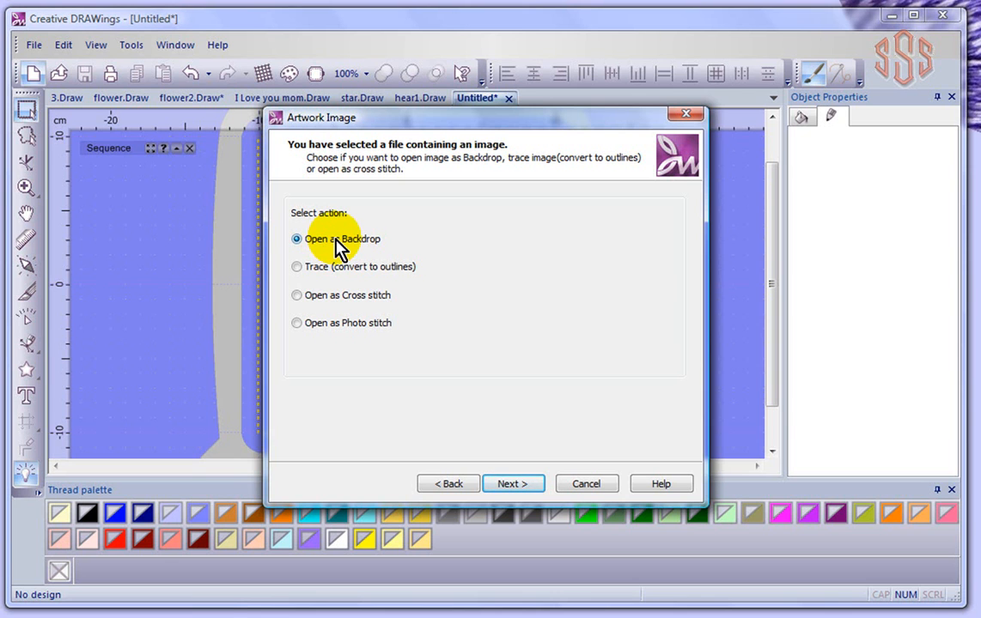
{"action": "left_click", "coordinate": [296, 267]}
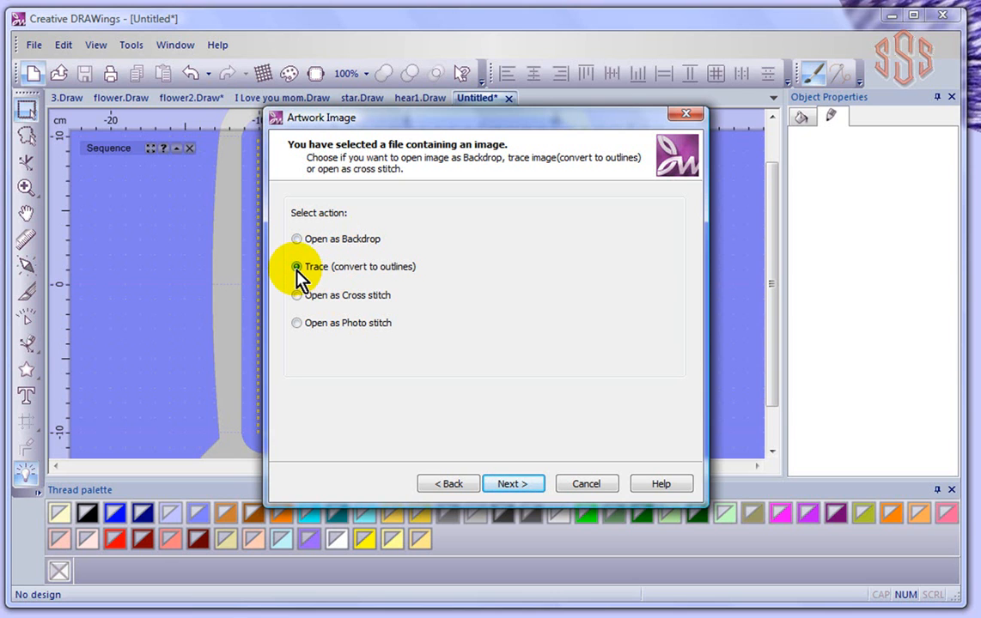
{"action": "left_click", "coordinate": [513, 484]}
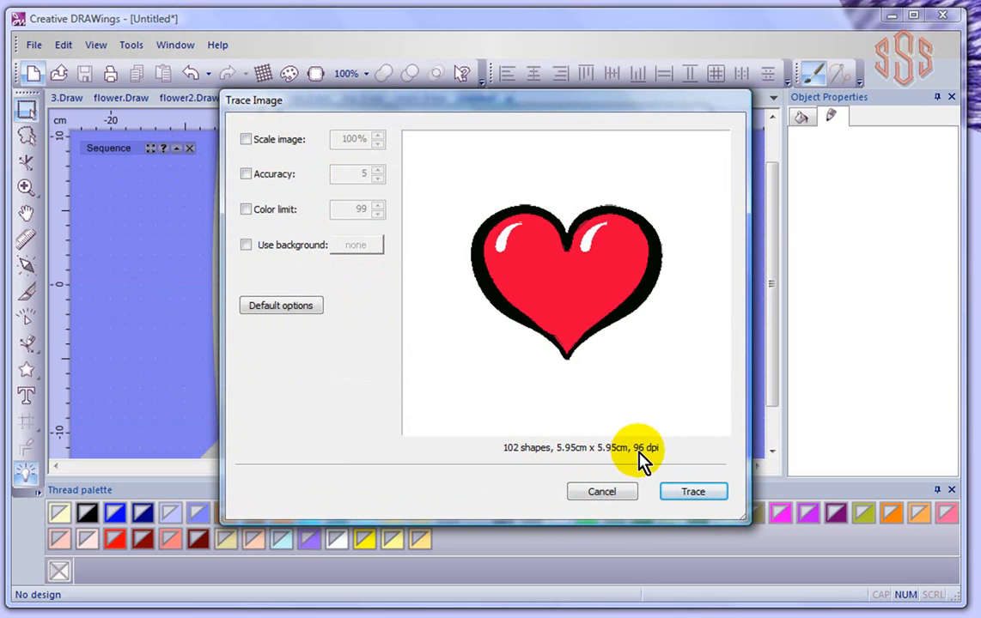
- Set the trace accuracy to 8 and the color limit to 3, and try the background option before turning it off
{"action": "left_click", "coordinate": [246, 174]}
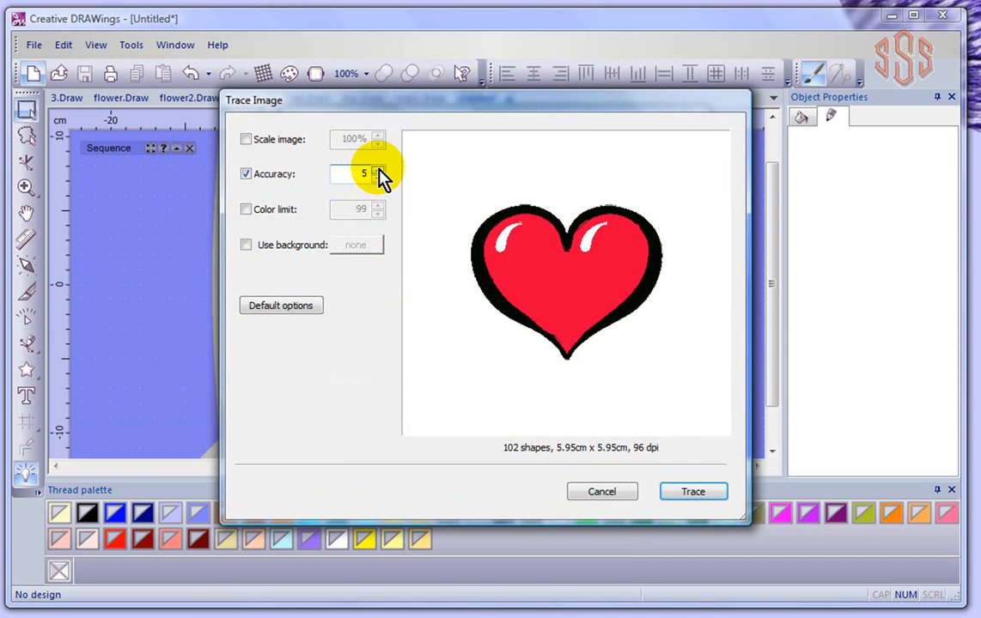
{"action": "left_click", "coordinate": [378, 169]}
{"action": "left_click", "coordinate": [379, 169]}
{"action": "left_click", "coordinate": [379, 169]}
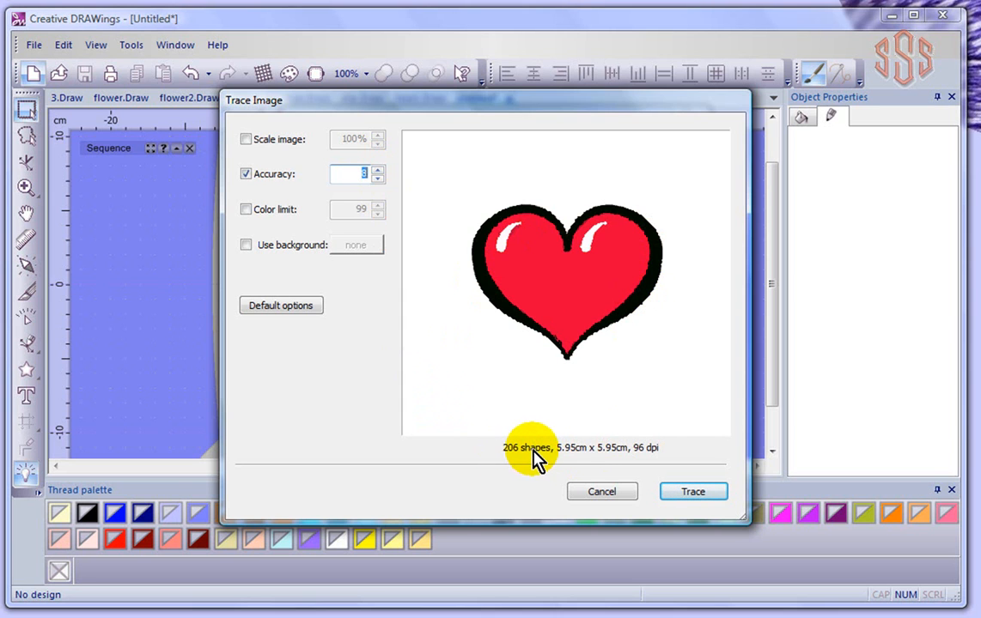
{"action": "left_click", "coordinate": [247, 213]}
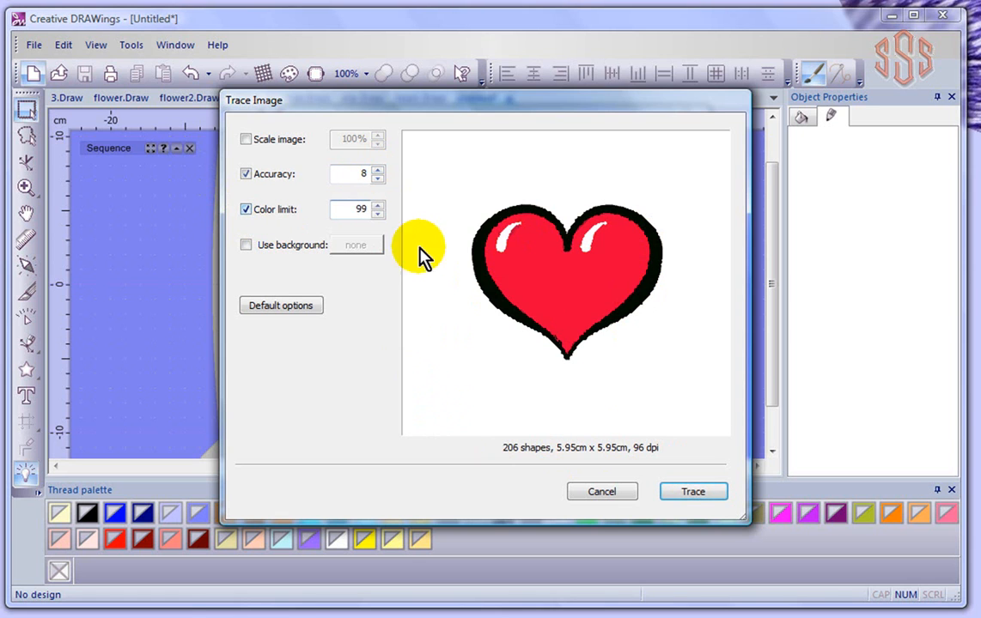
{"action": "double_click", "coordinate": [359, 213]}
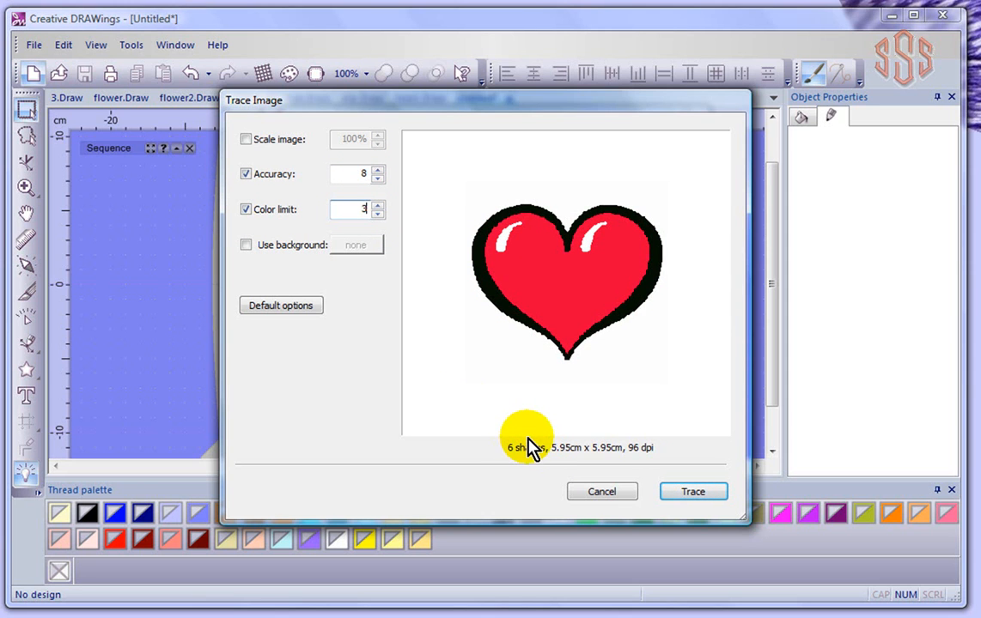
{"action": "left_click", "coordinate": [246, 246]}
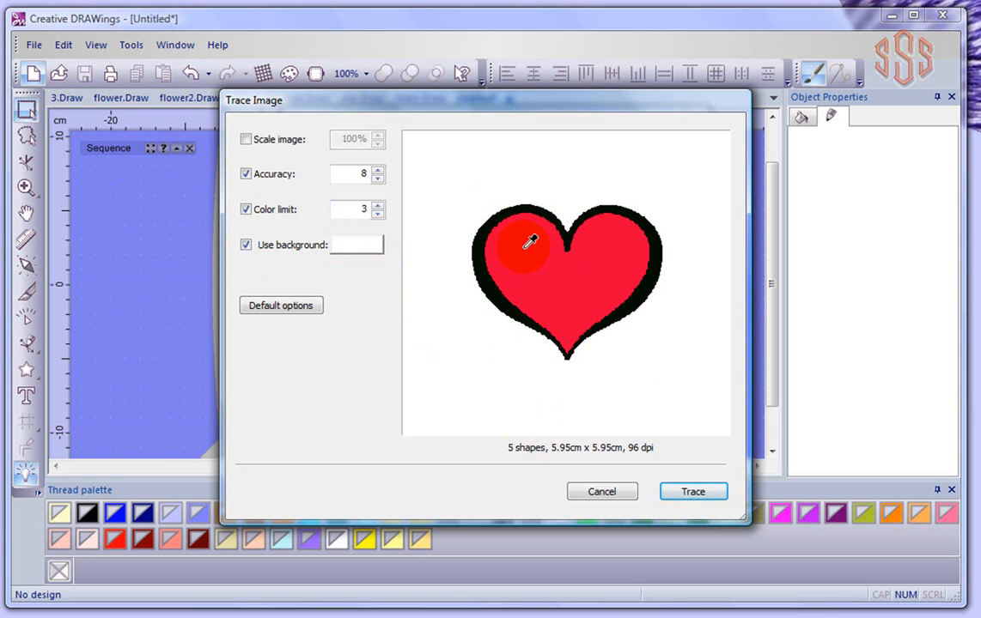
{"action": "left_click", "coordinate": [247, 247]}
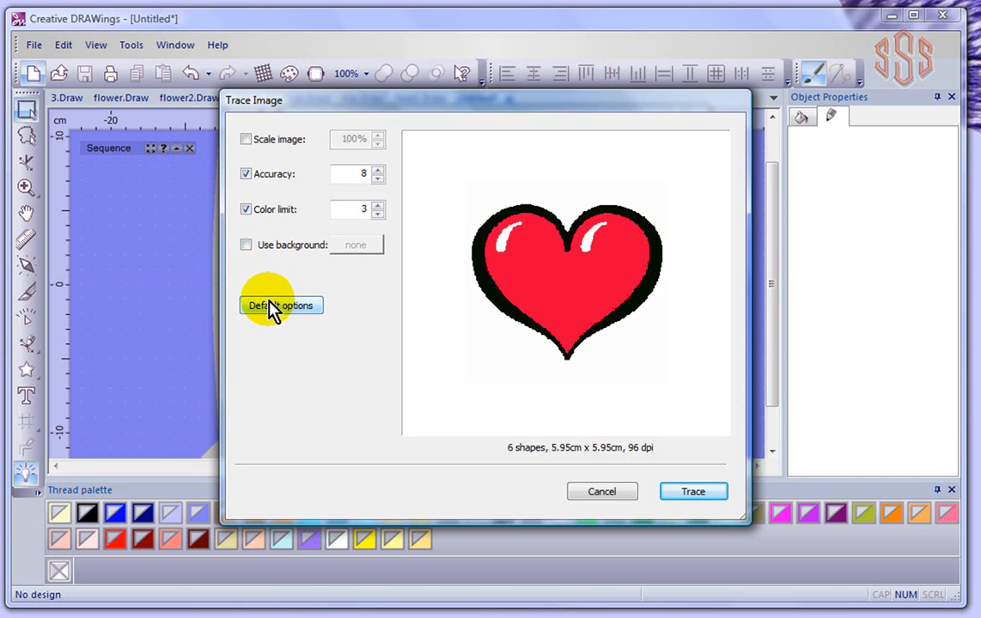
- Trace the image and finish the design setup with Cotton fabric, three threads and the JANOME palette
{"action": "left_click", "coordinate": [697, 493]}
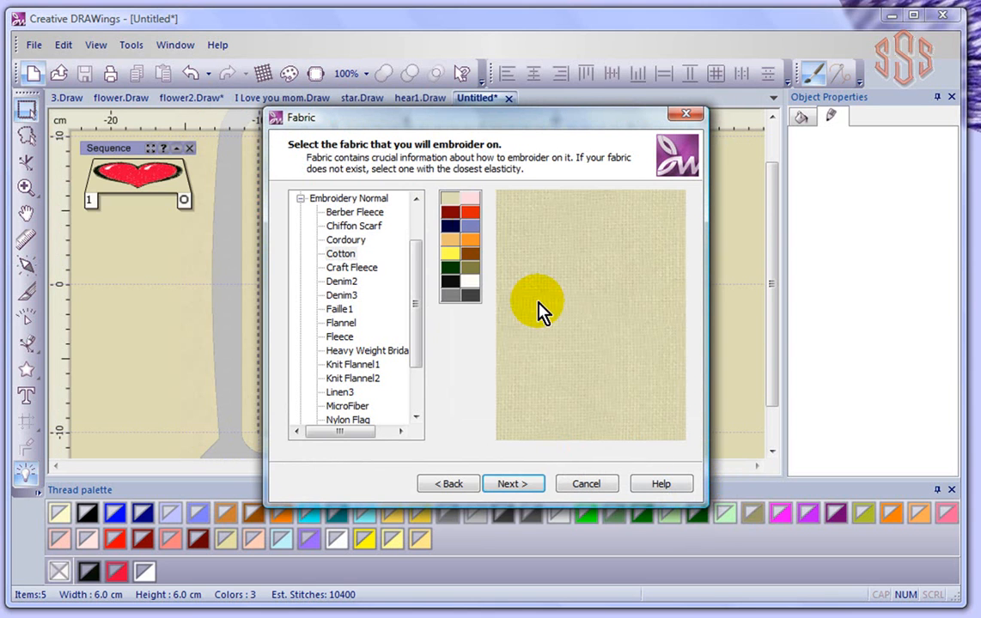
{"action": "left_click", "coordinate": [518, 486]}
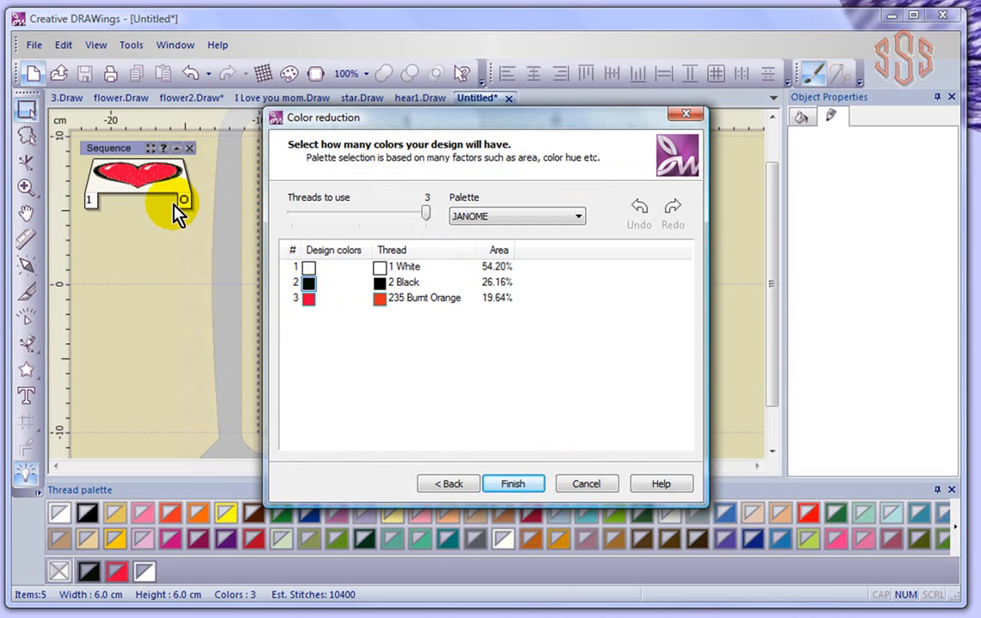
{"action": "left_click", "coordinate": [512, 484]}
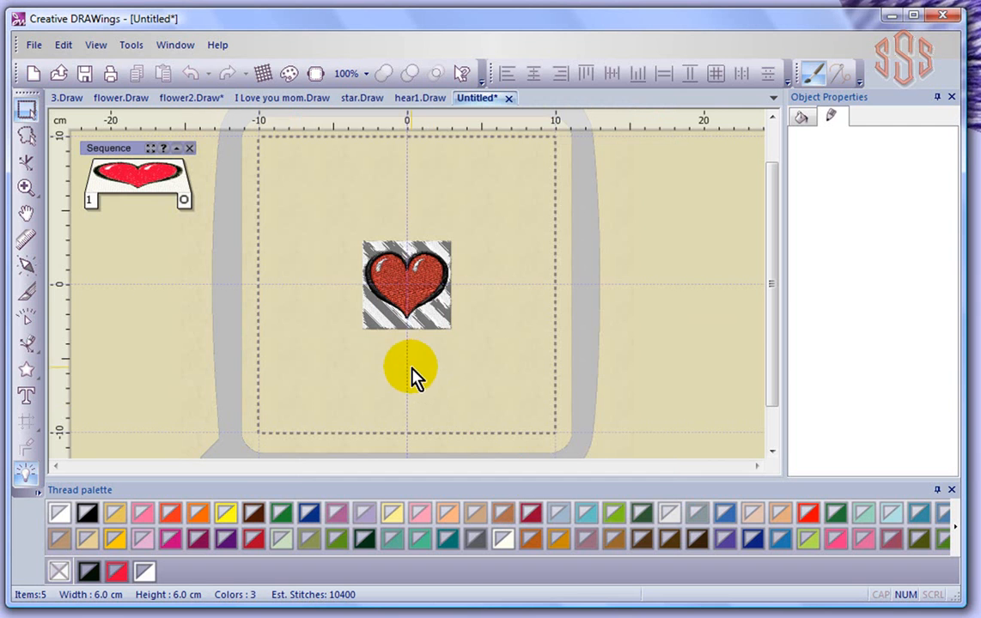
- Delete the white stitched background square behind the traced heart
{"action": "scroll", "coordinate": [413, 309], "scroll_direction": "up", "scroll_amount": 2}
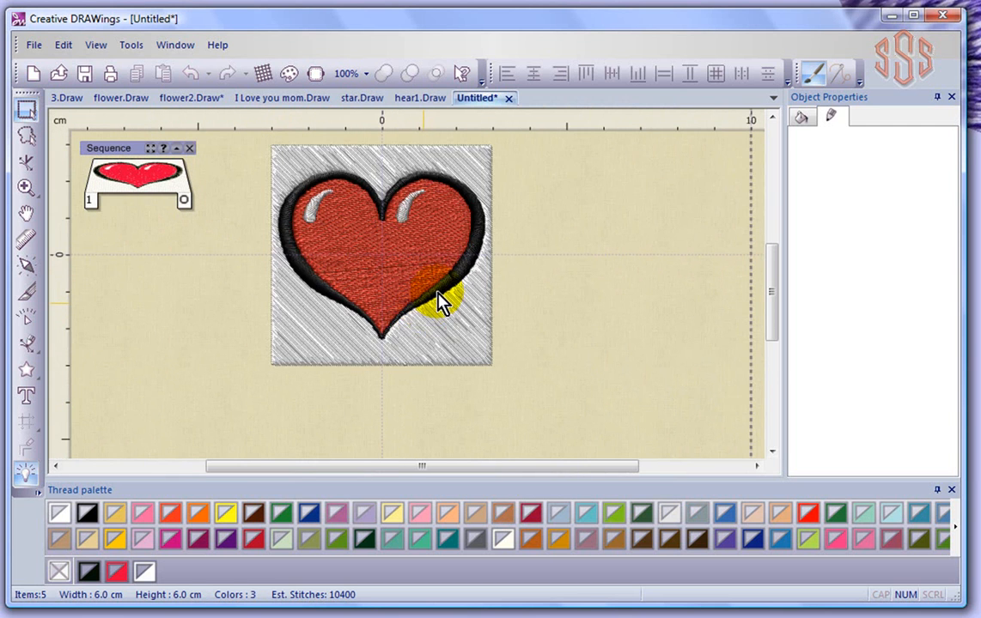
{"action": "left_click", "coordinate": [26, 112]}
{"action": "left_click", "coordinate": [459, 343]}
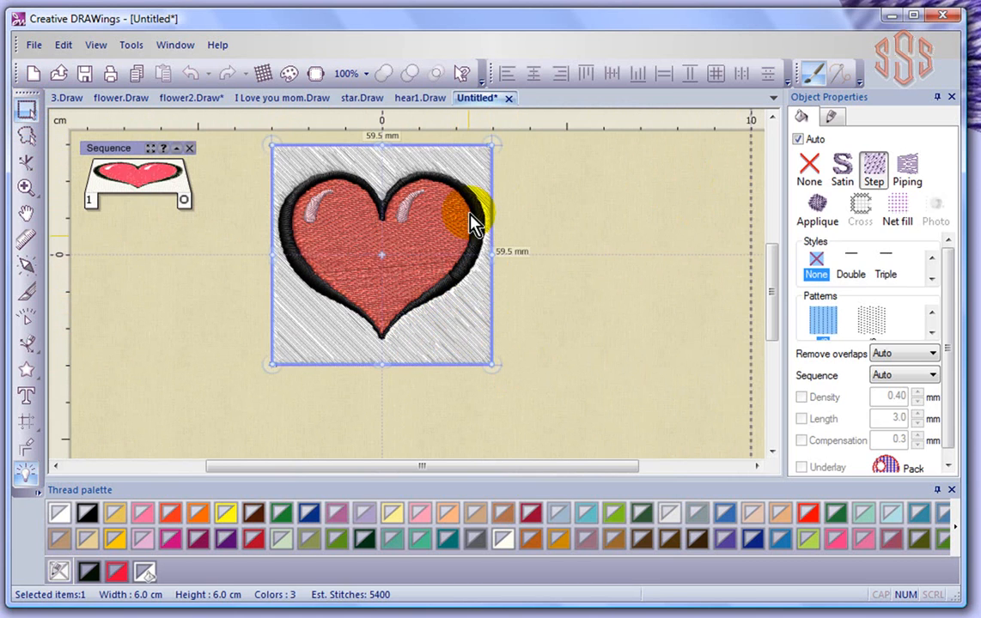
{"action": "left_click", "coordinate": [669, 441]}
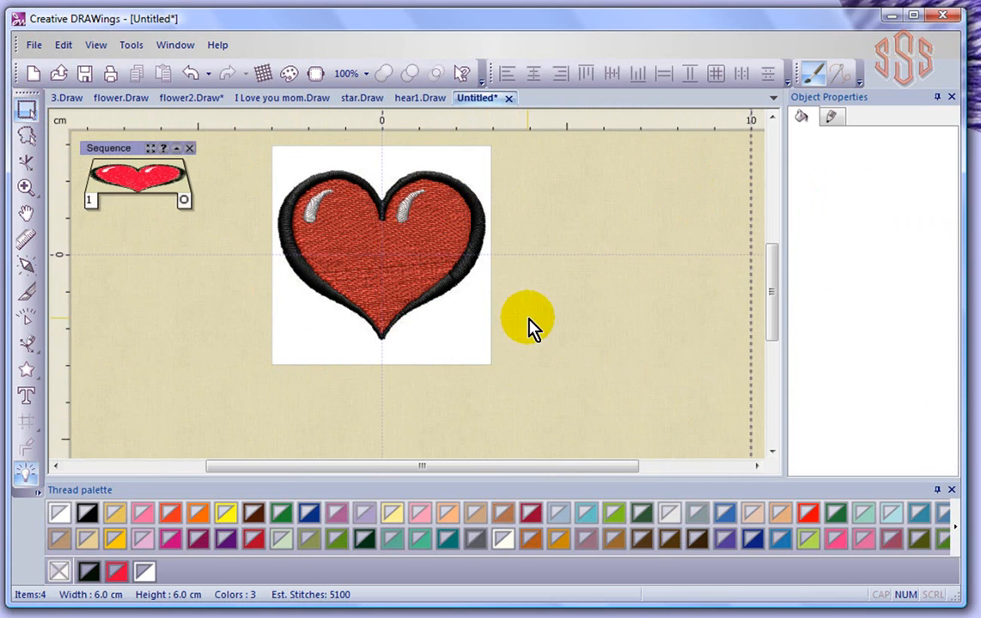
{"action": "left_click", "coordinate": [388, 232]}
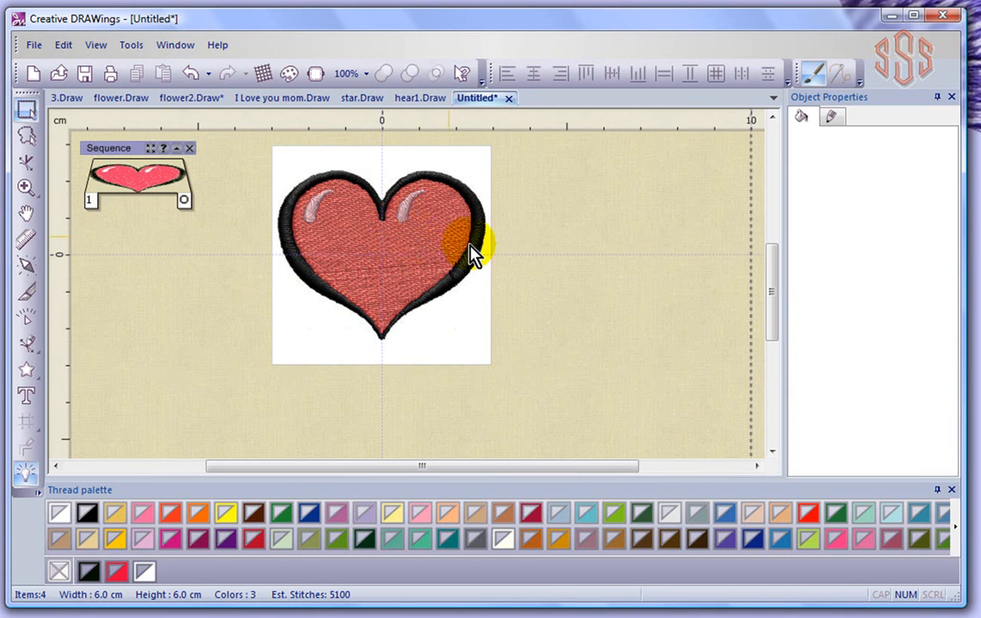
{"action": "left_click", "coordinate": [411, 205]}
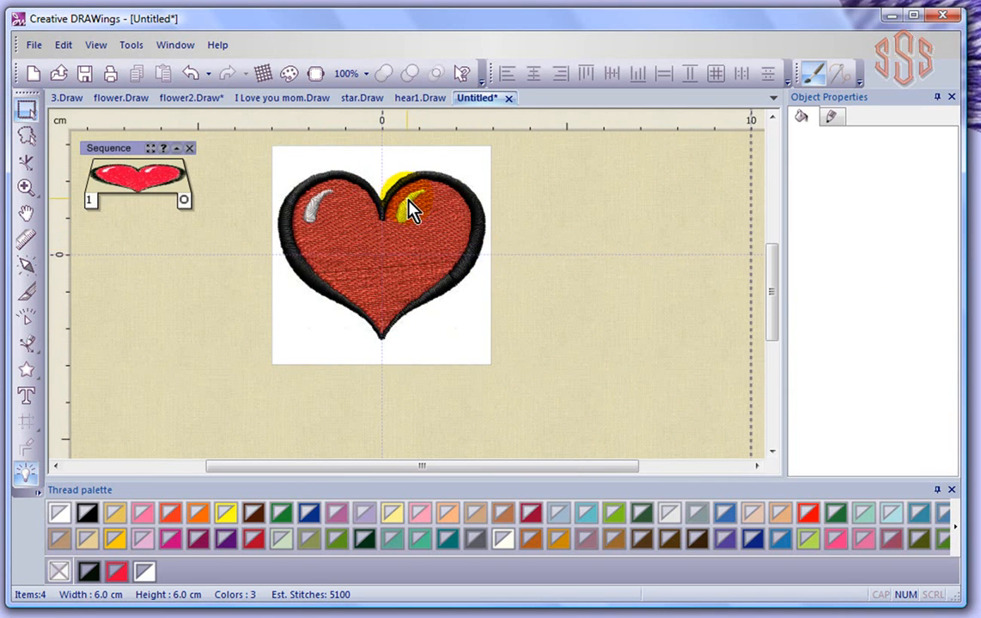
- Save the traced heart design as hear2
{"action": "left_click", "coordinate": [32, 45]}
{"action": "left_click", "coordinate": [67, 127]}
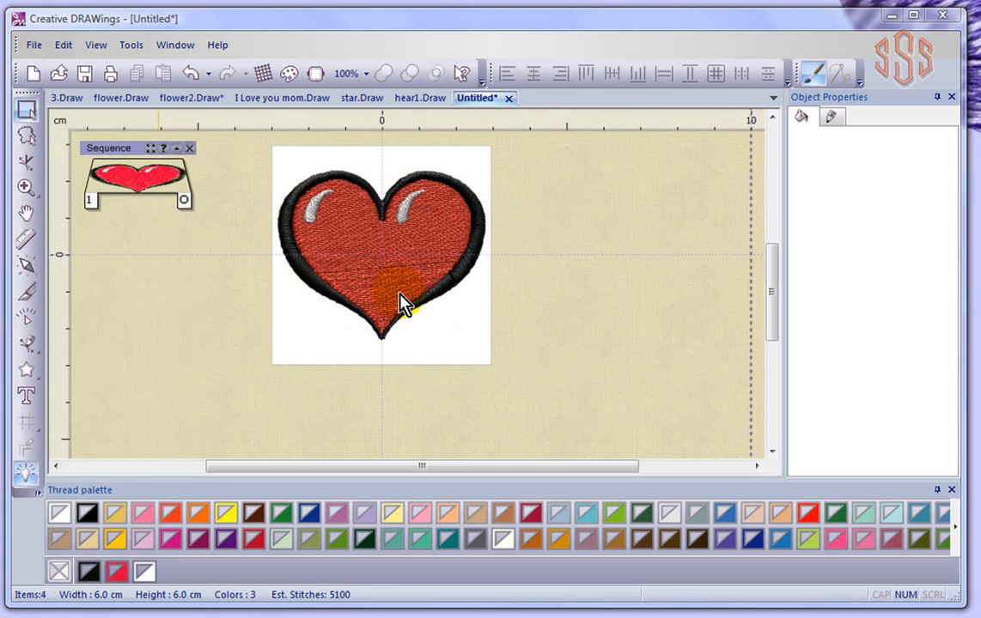
{"action": "type", "text": "hear2"}
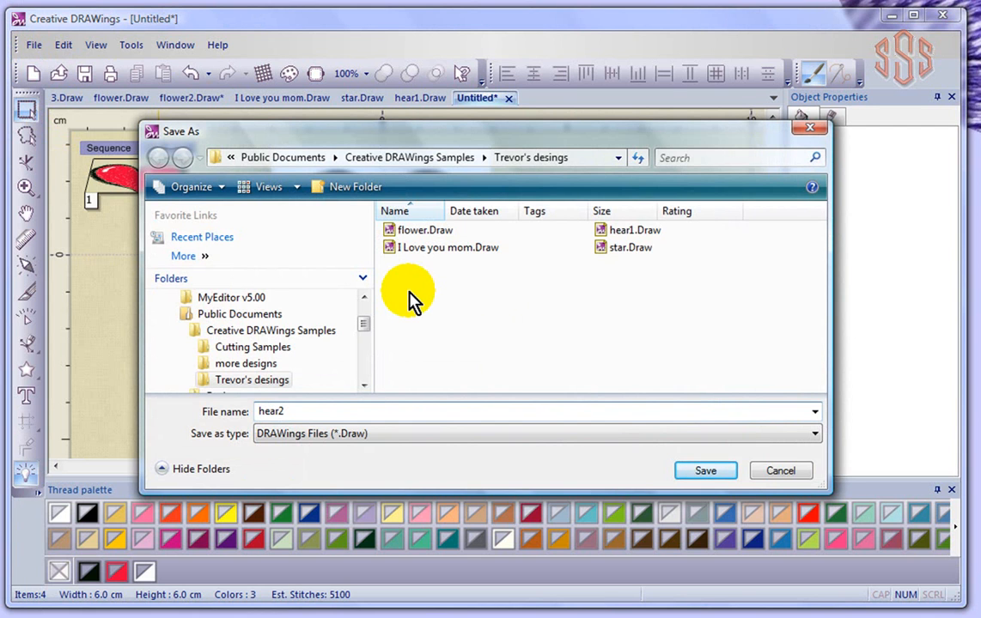
{"action": "left_click", "coordinate": [717, 472]}
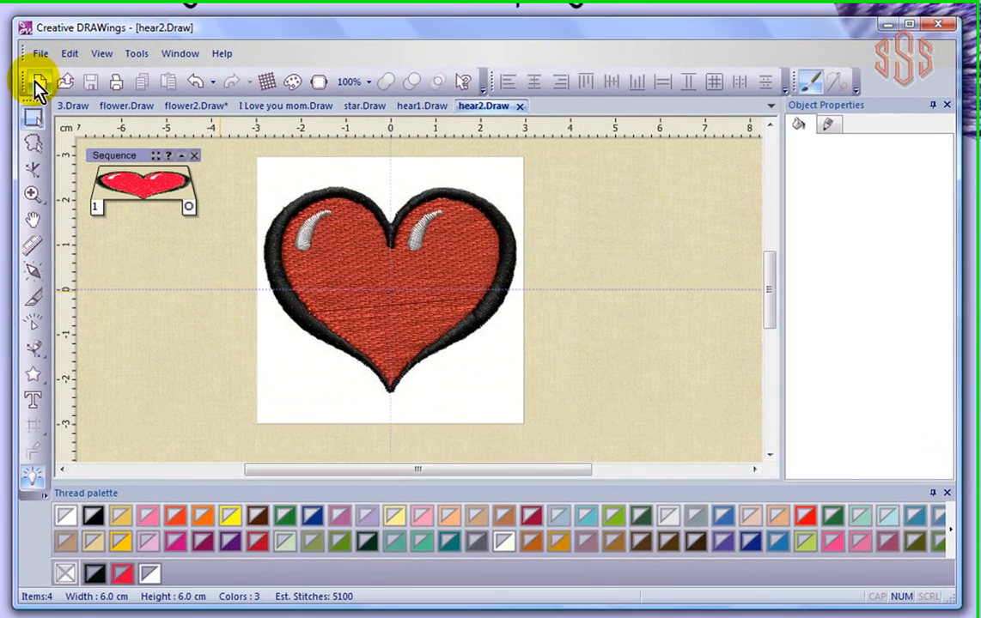
- Start a new design from the heart2 image as cross stitch in Hoop SQ (200 x 200), keeping the preset fabric
{"action": "left_click", "coordinate": [37, 140]}
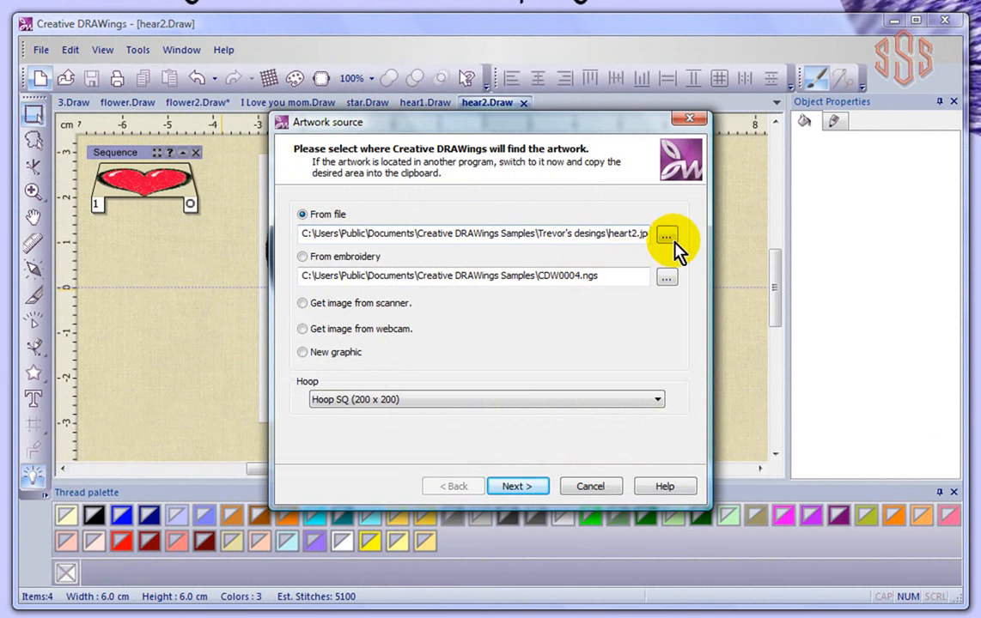
{"action": "left_click", "coordinate": [536, 492]}
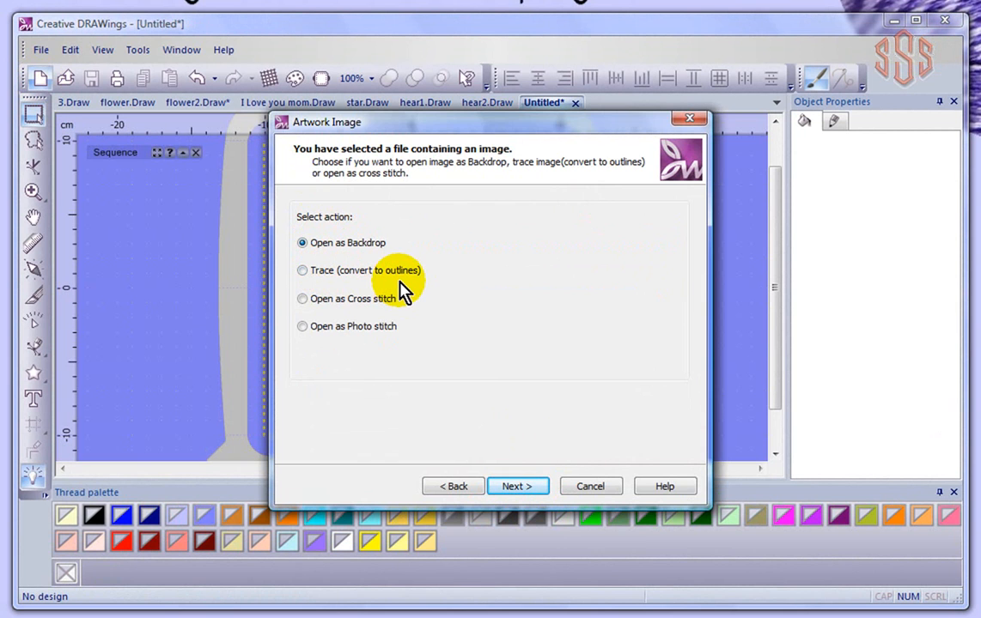
{"action": "left_click", "coordinate": [302, 300]}
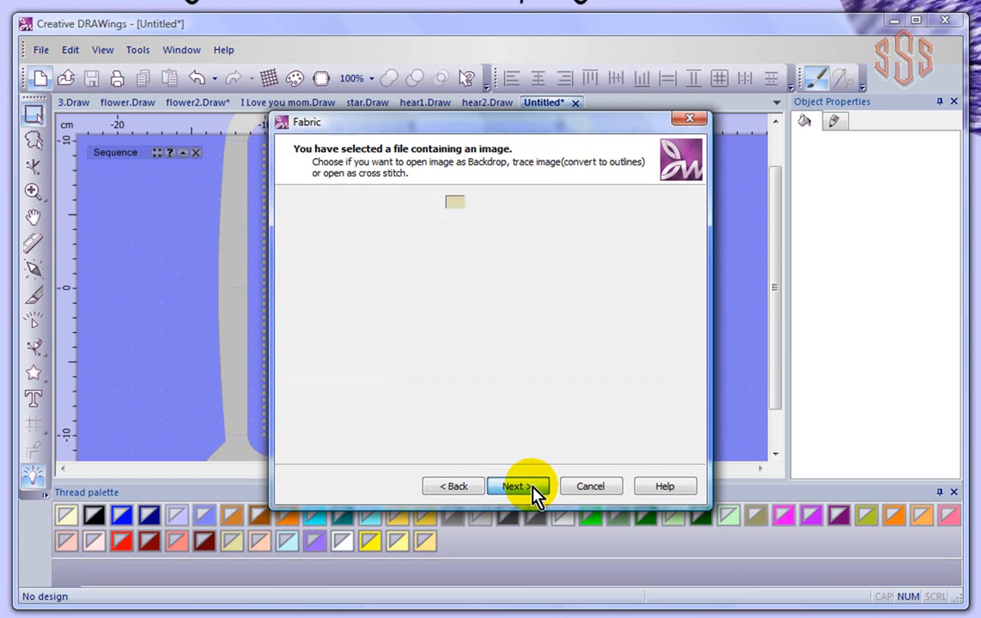
{"action": "left_click", "coordinate": [518, 487]}
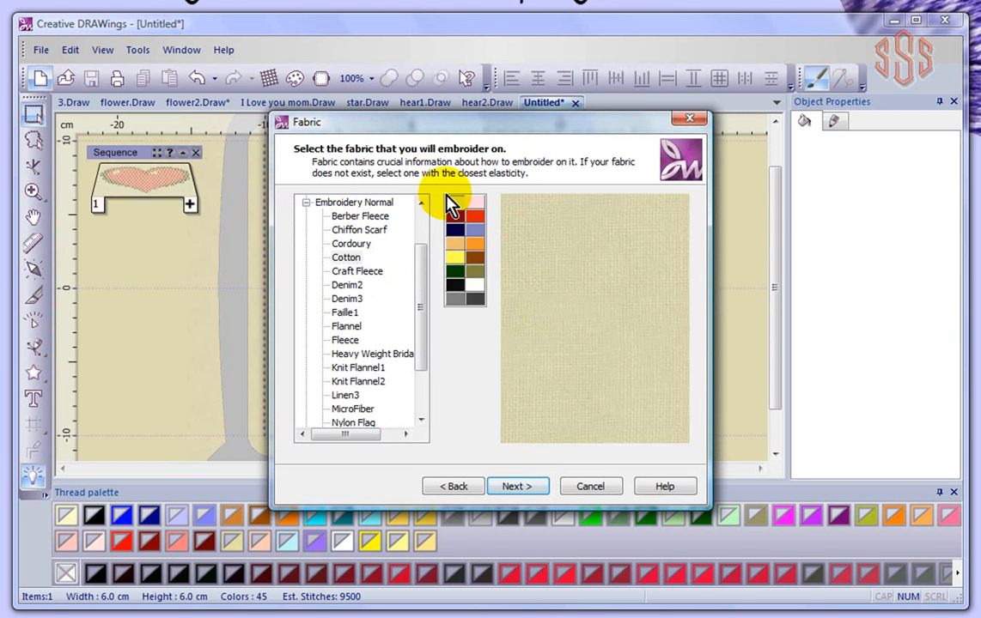
{"action": "left_click", "coordinate": [517, 489]}
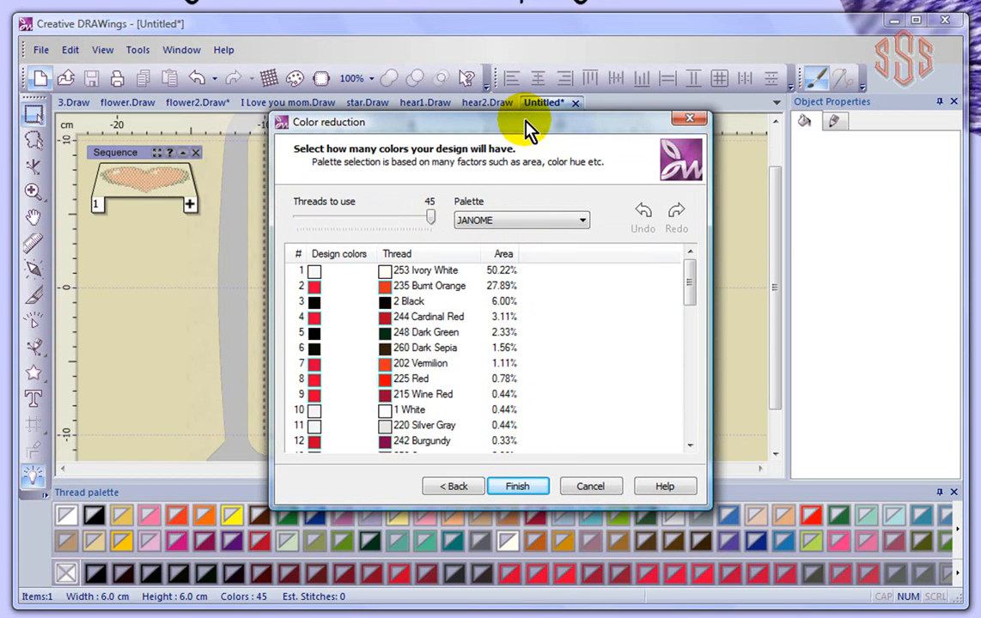
- Reduce the cross stitch to 3 JANOME threads, regroup the pink shade under Burnt Orange and the grays under Black, and finish the setup
{"action": "left_click_drag", "start_coordinate": [527, 129], "coordinate": [638, 80]}
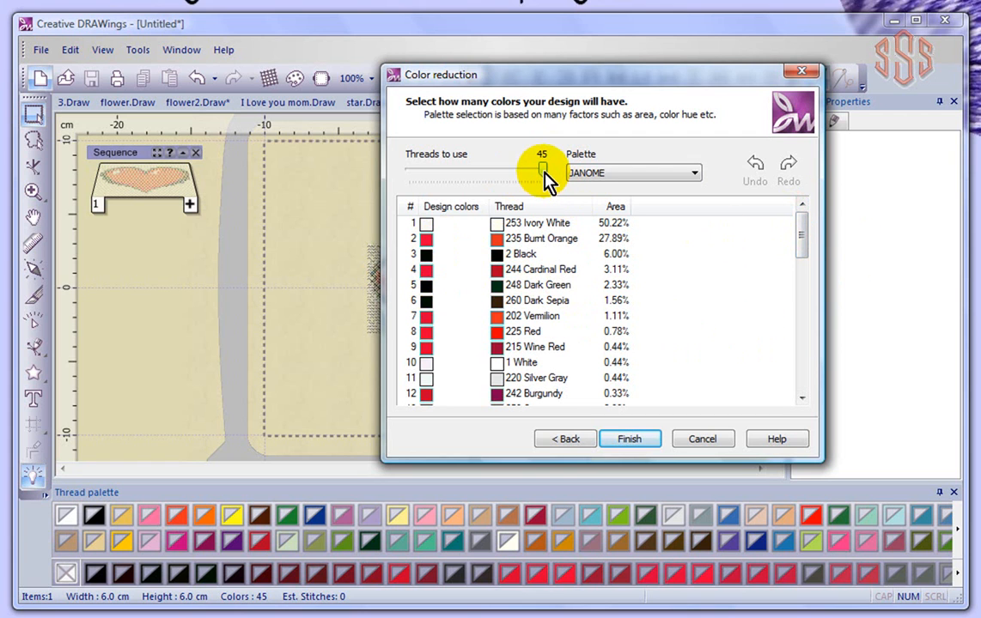
{"action": "left_click_drag", "start_coordinate": [545, 170], "coordinate": [416, 170]}
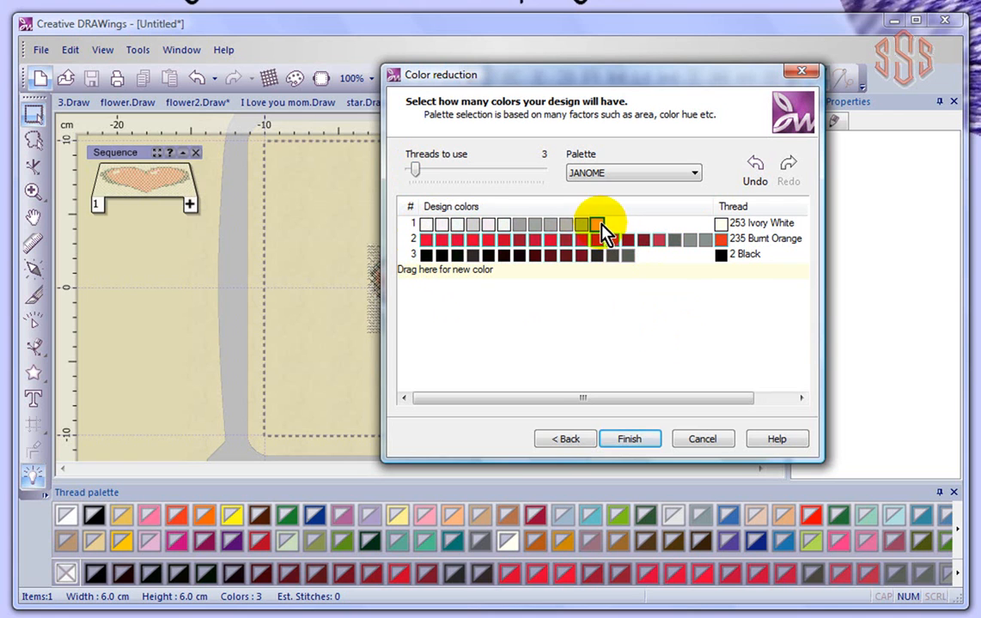
{"action": "left_click_drag", "start_coordinate": [596, 221], "coordinate": [596, 233]}
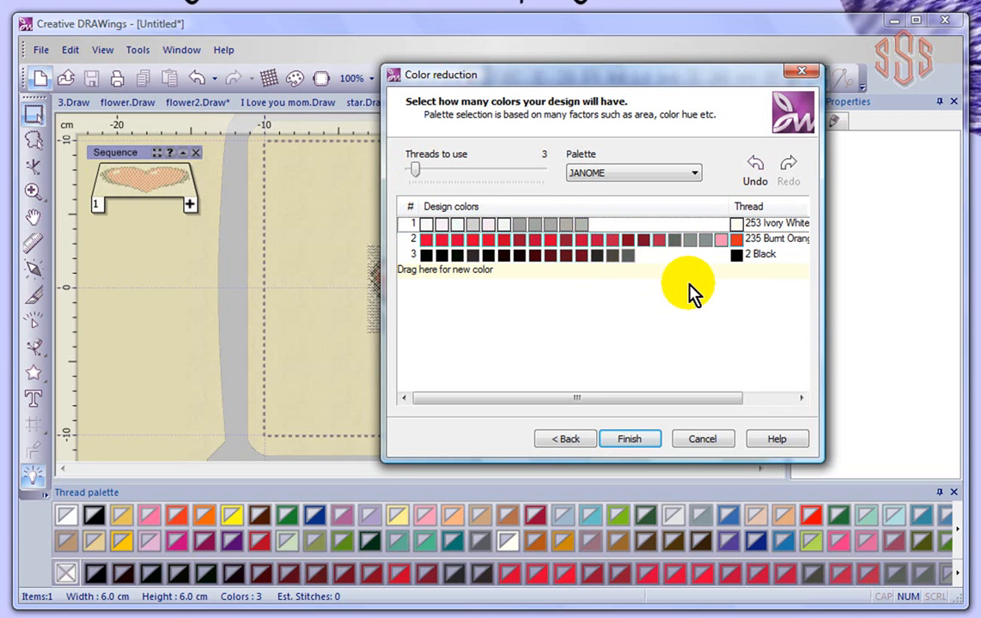
{"action": "left_click_drag", "start_coordinate": [711, 240], "coordinate": [676, 263]}
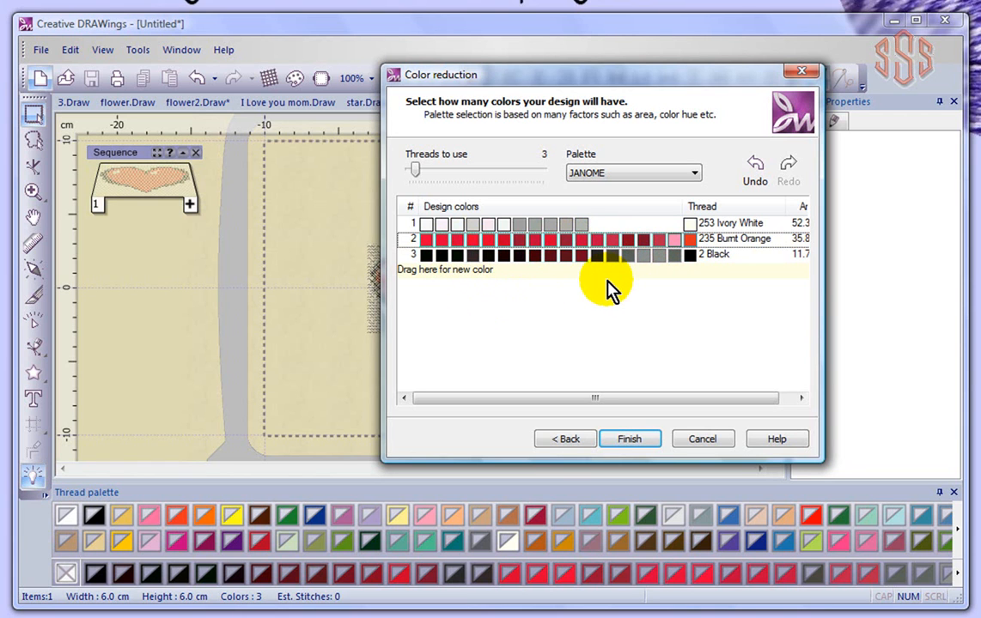
{"action": "left_click", "coordinate": [630, 439]}
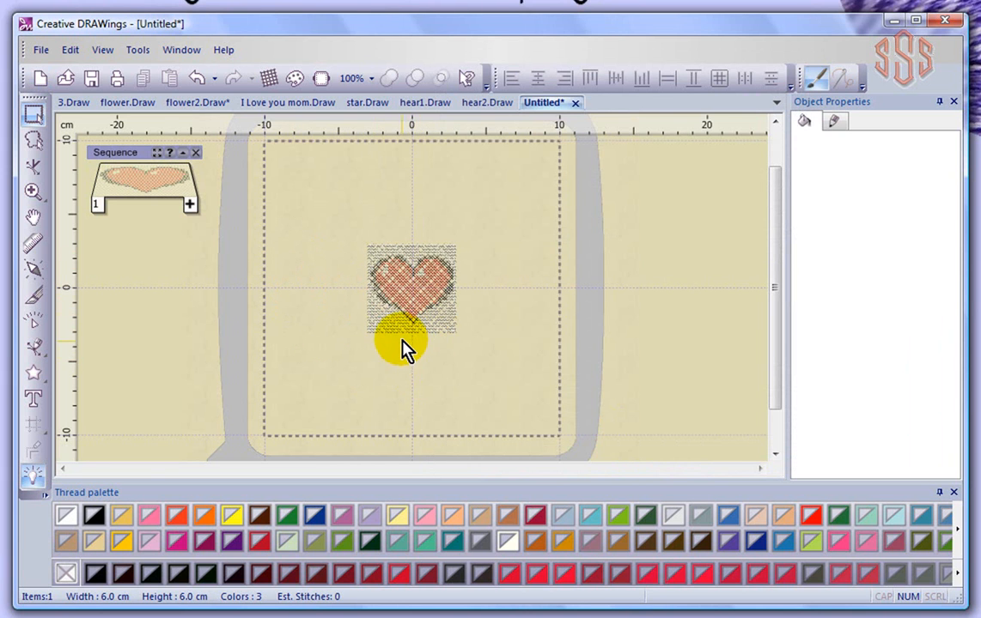
- Examine the cross stitch heart up close, including its repeats, cell size and background color properties
{"action": "scroll", "coordinate": [403, 346], "scroll_direction": "up", "scroll_amount": 3}
{"action": "left_click_drag", "start_coordinate": [777, 312], "coordinate": [781, 280]}
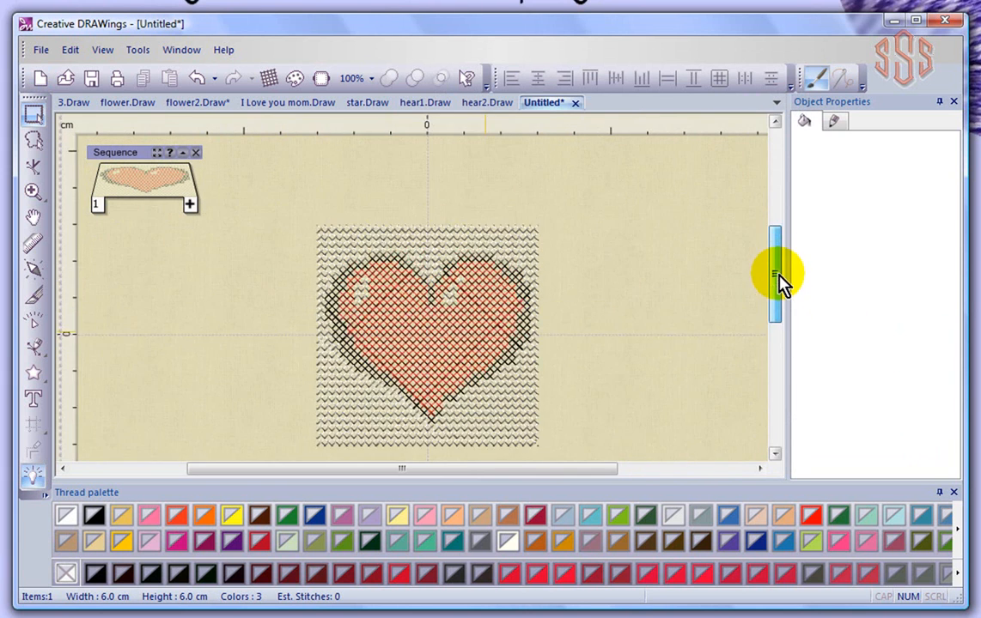
{"action": "scroll", "coordinate": [429, 332], "scroll_direction": "up", "scroll_amount": 1}
{"action": "scroll", "coordinate": [427, 337], "scroll_direction": "up", "scroll_amount": 1}
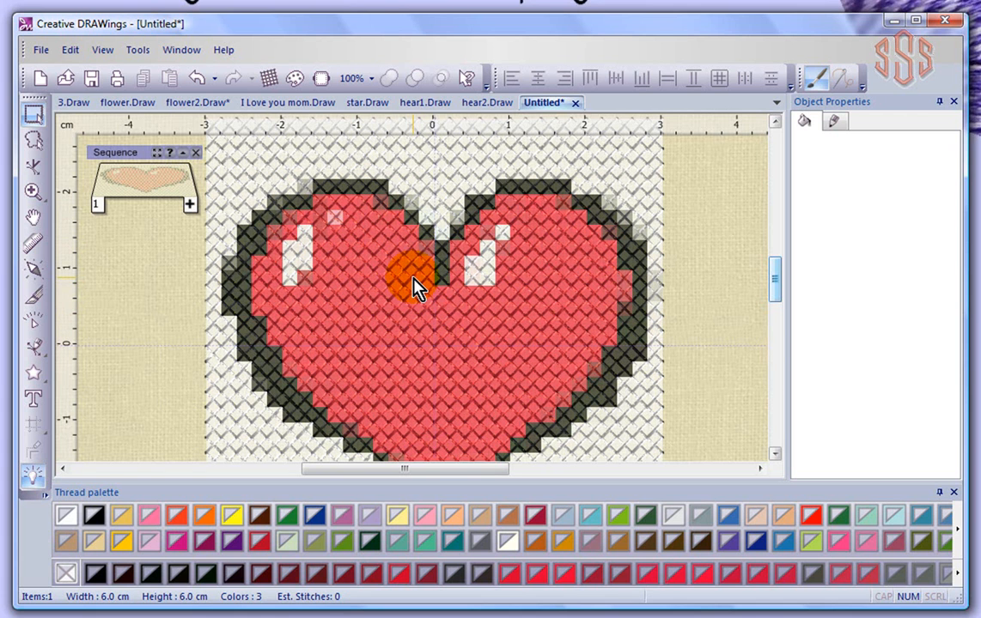
{"action": "left_click", "coordinate": [377, 254]}
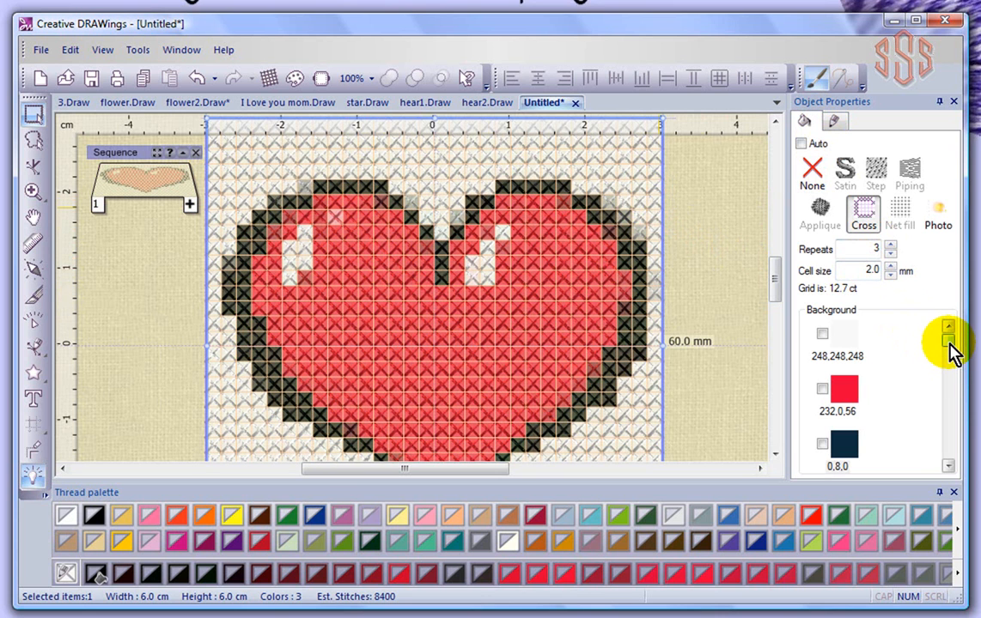
{"action": "mouse_move", "coordinate": [949, 344]}
{"action": "left_mouse_down"}
{"action": "mouse_move", "coordinate": [953, 464]}
{"action": "mouse_move", "coordinate": [950, 337]}
{"action": "left_mouse_up"}
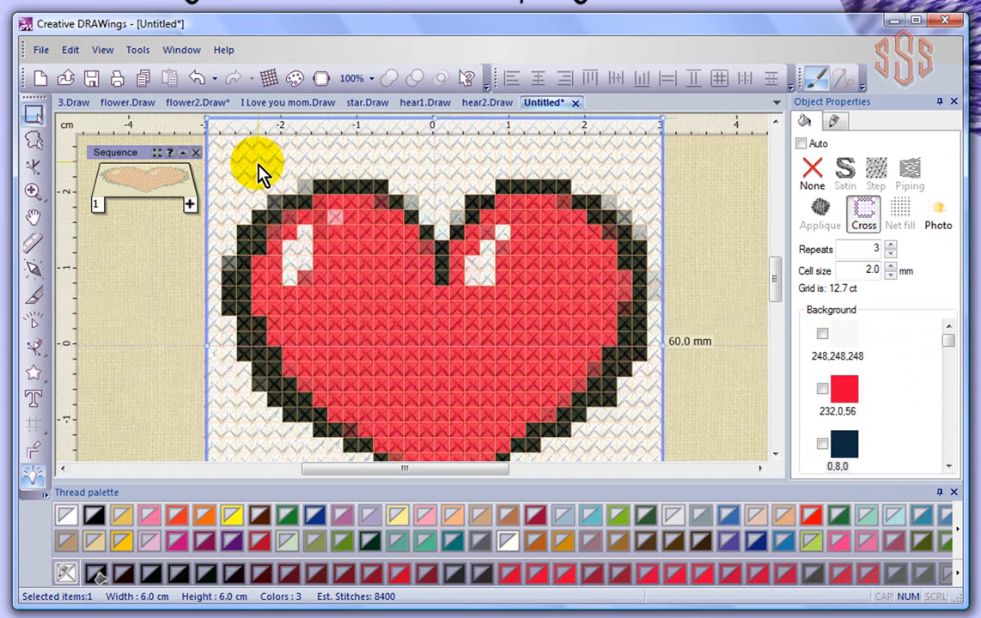
{"action": "left_click", "coordinate": [335, 262]}
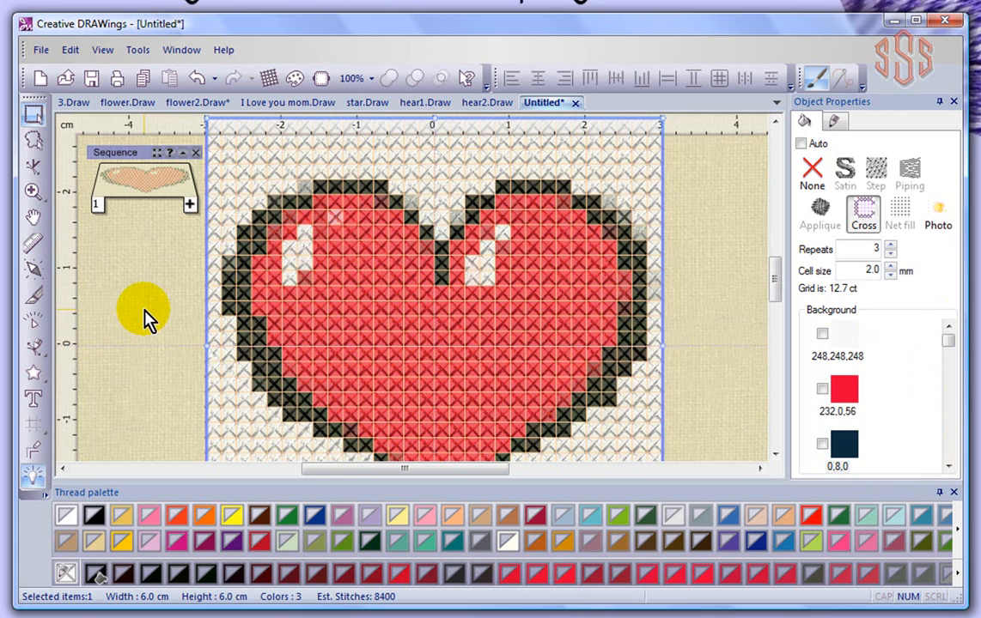
{"action": "left_click", "coordinate": [146, 316]}
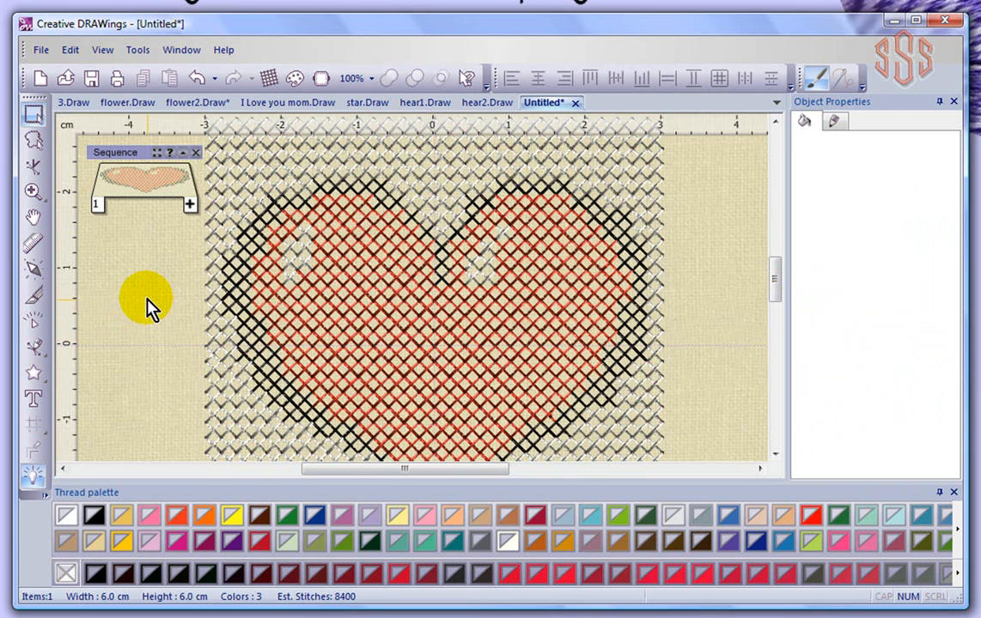
{"action": "scroll", "coordinate": [146, 305], "scroll_direction": "down", "scroll_amount": 2}
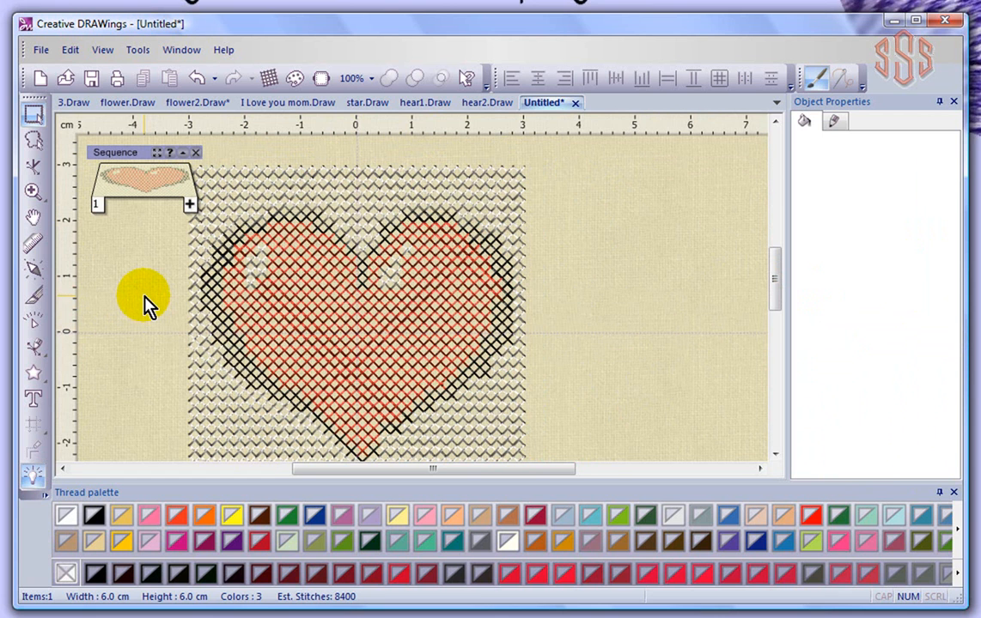
{"action": "scroll", "coordinate": [146, 302], "scroll_direction": "down", "scroll_amount": 2}
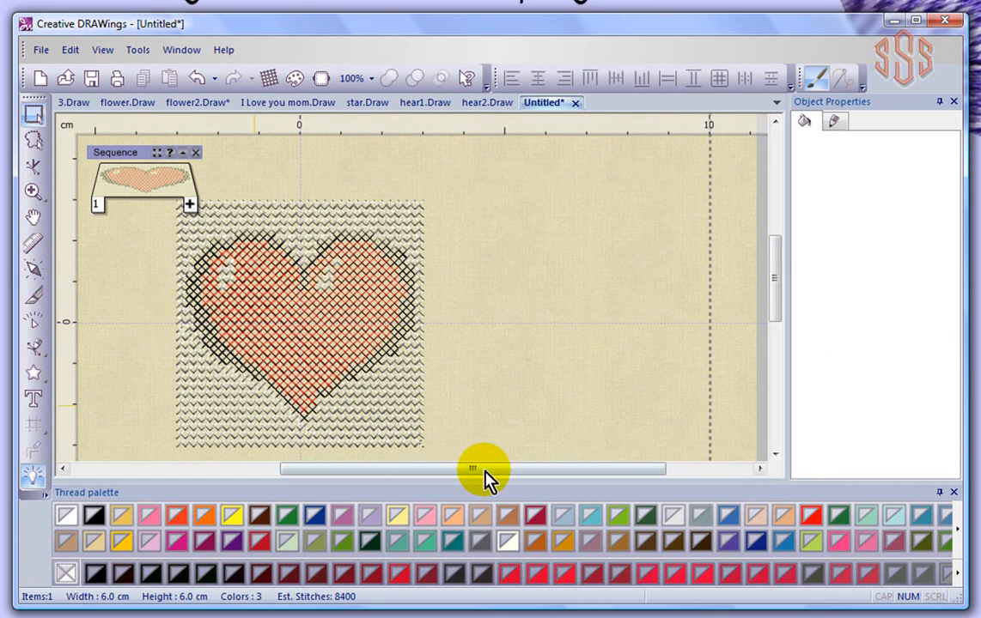
{"action": "left_click_drag", "start_coordinate": [485, 478], "coordinate": [434, 473]}
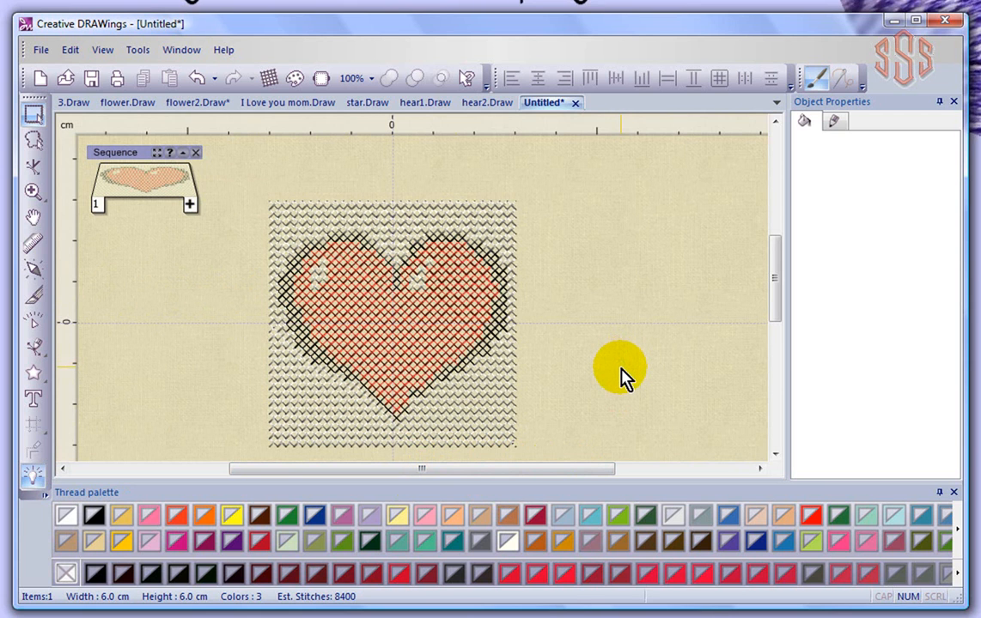
- Save the cross stitch heart design as heart-cross in the more designs folder
{"action": "left_click", "coordinate": [40, 79]}
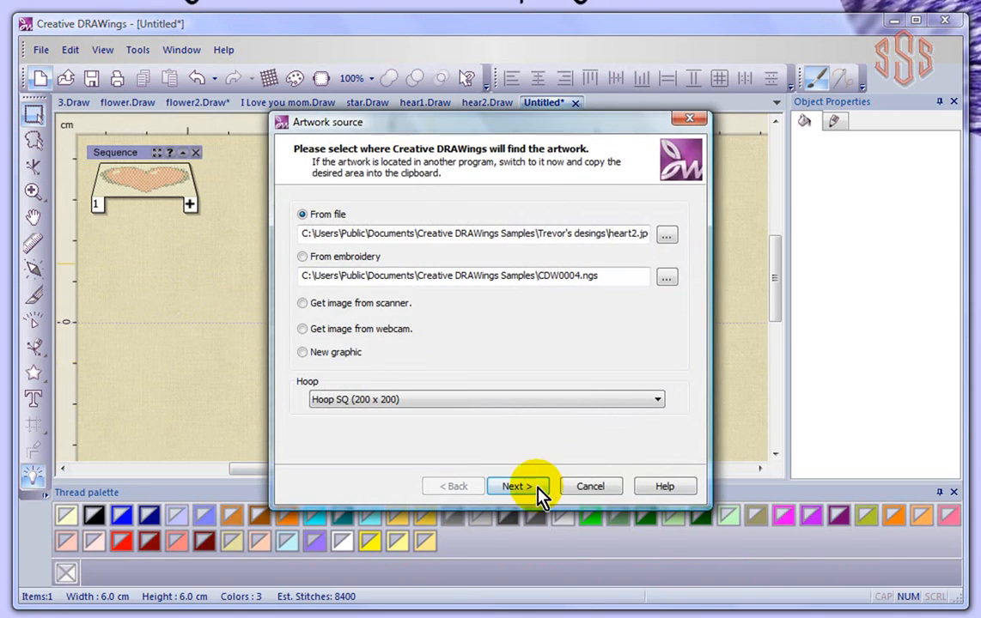
{"action": "left_click", "coordinate": [589, 485]}
{"action": "left_click", "coordinate": [41, 51]}
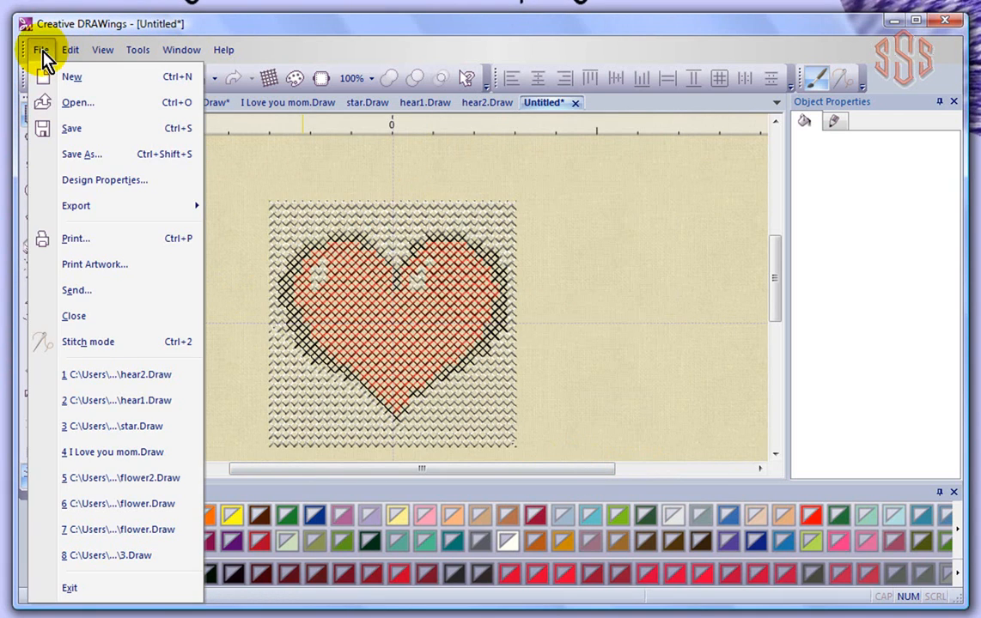
{"action": "left_click", "coordinate": [77, 129]}
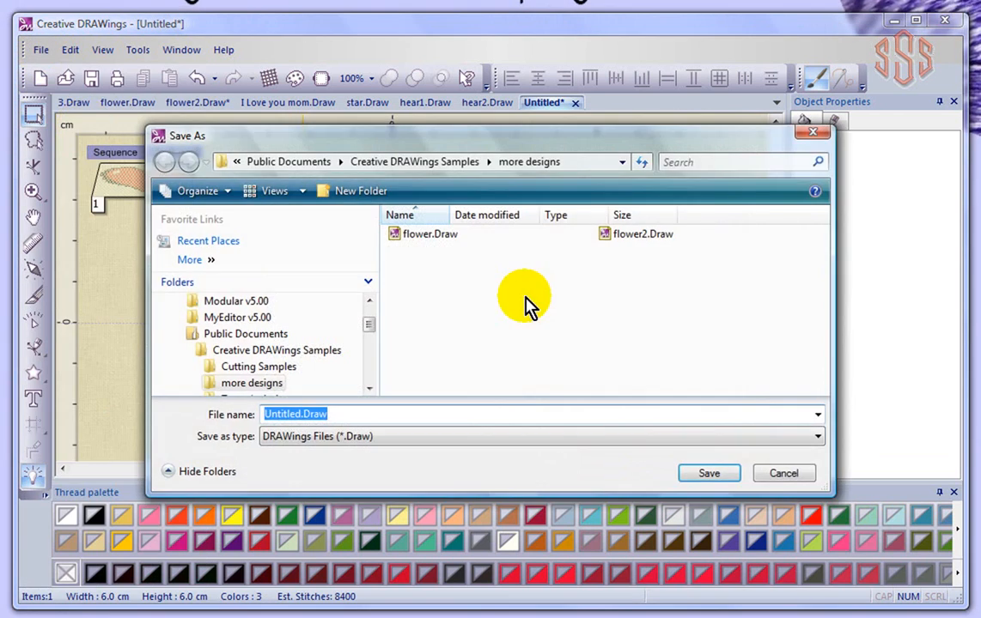
{"action": "type", "text": "h"}
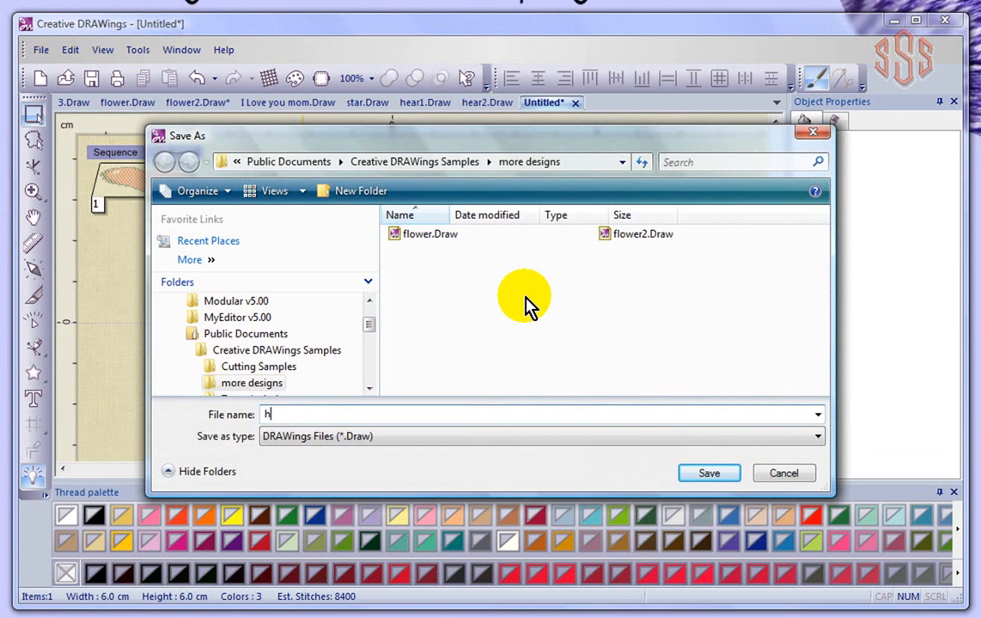
{"action": "type", "text": "eart-cross"}
{"action": "left_click", "coordinate": [710, 474]}
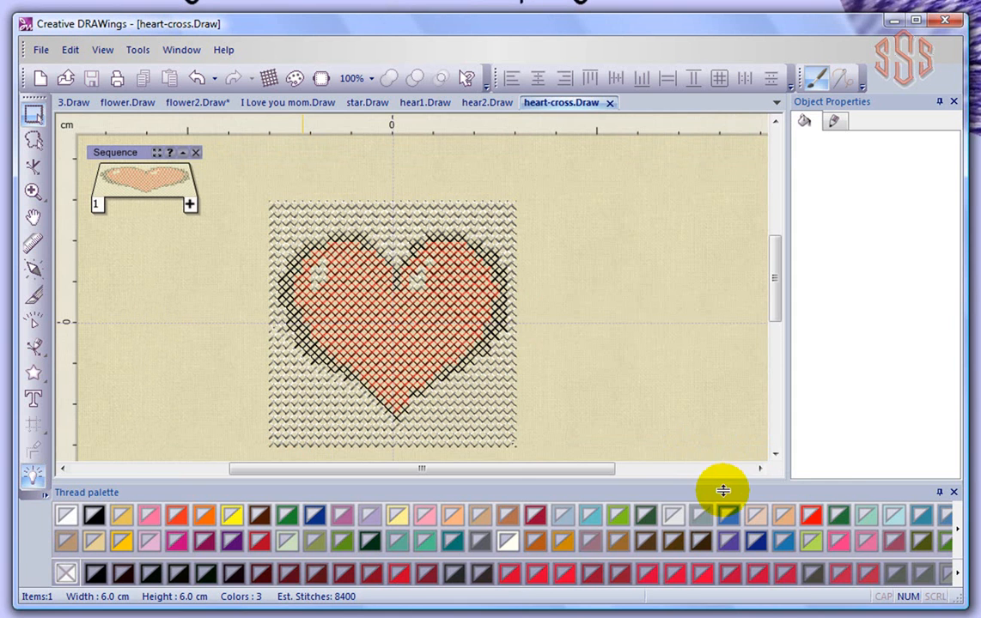
- Start another new design from the heart2 image as photo stitch in Hoop SQ (200 x 200), keeping the preset fabric
{"action": "left_click", "coordinate": [41, 83]}
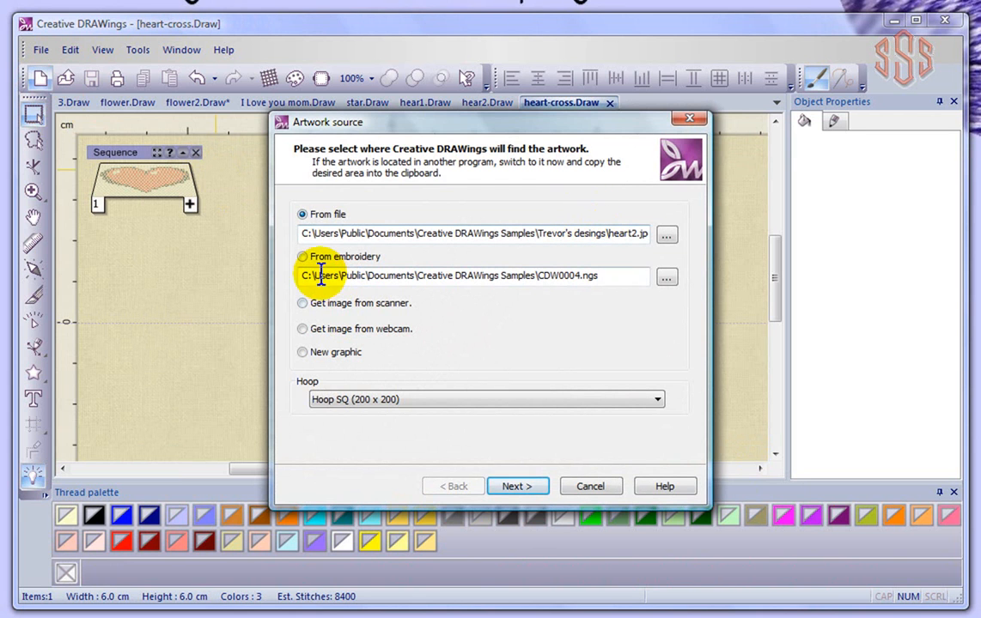
{"action": "left_click", "coordinate": [519, 486]}
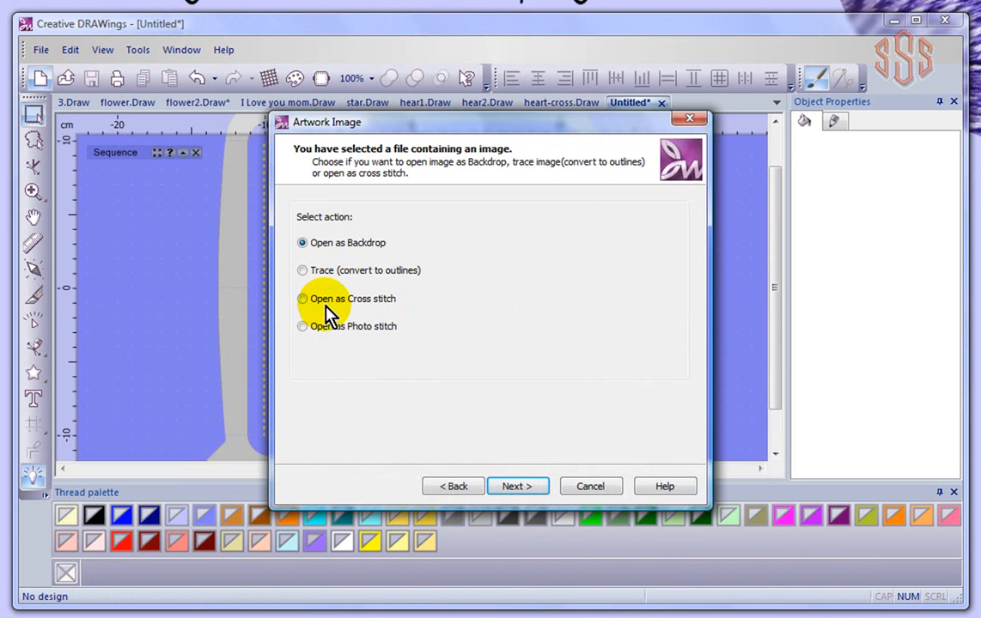
{"action": "left_click", "coordinate": [303, 327]}
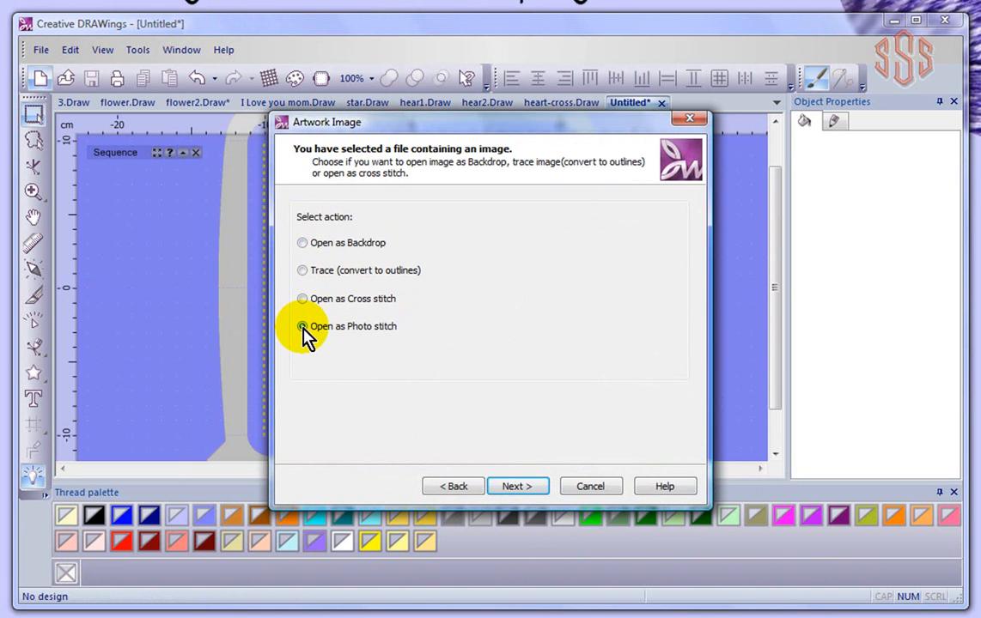
{"action": "left_click", "coordinate": [520, 487]}
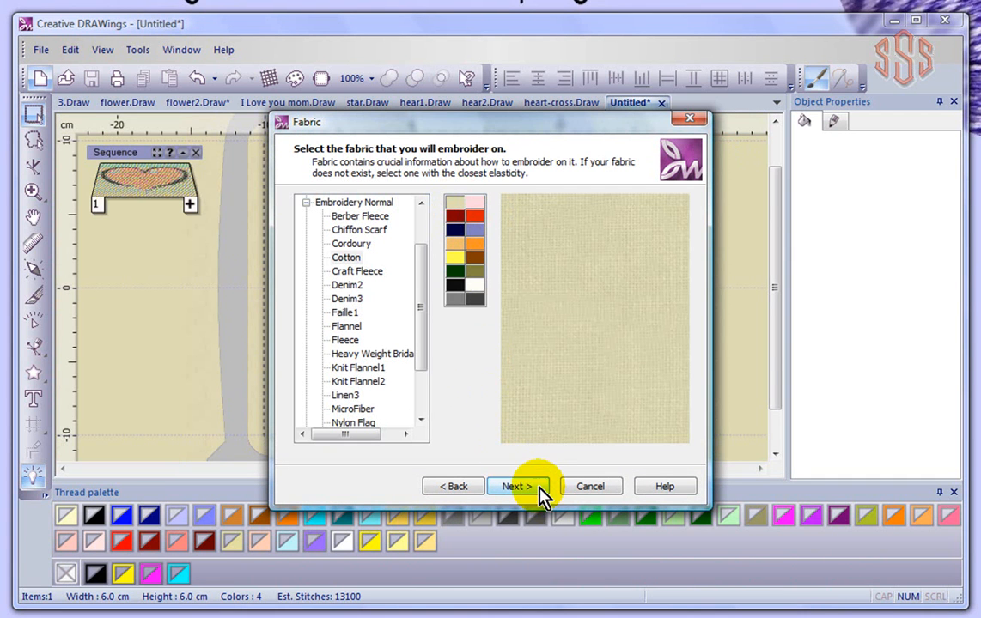
{"action": "left_click", "coordinate": [539, 496]}
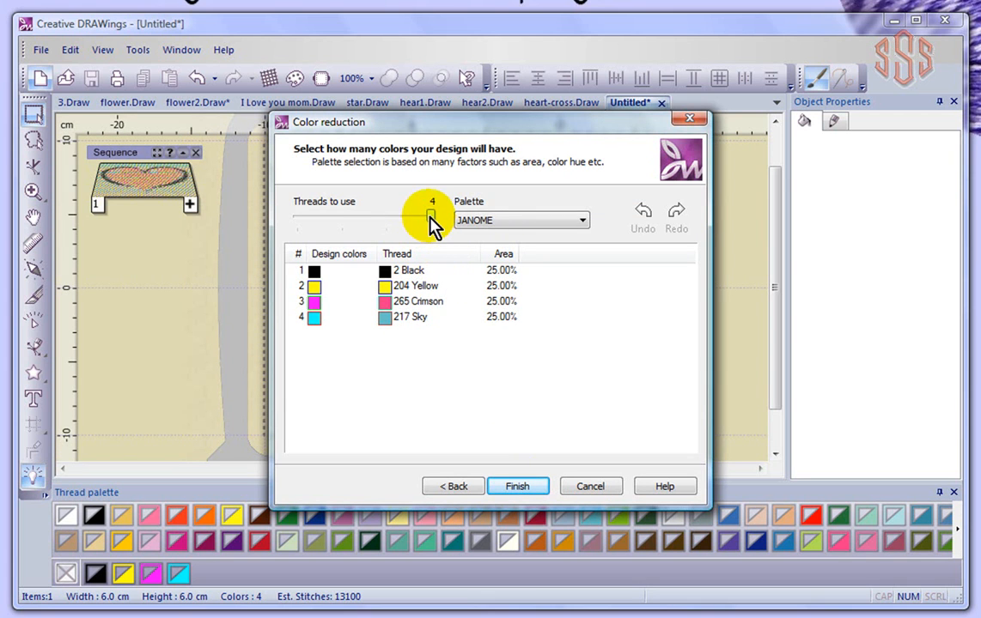
- Try the photo stitch with one thread, restore 4 threads in the JANOME palette, and finish the design to inspect its stitches
{"action": "left_click_drag", "start_coordinate": [390, 217], "coordinate": [315, 221]}
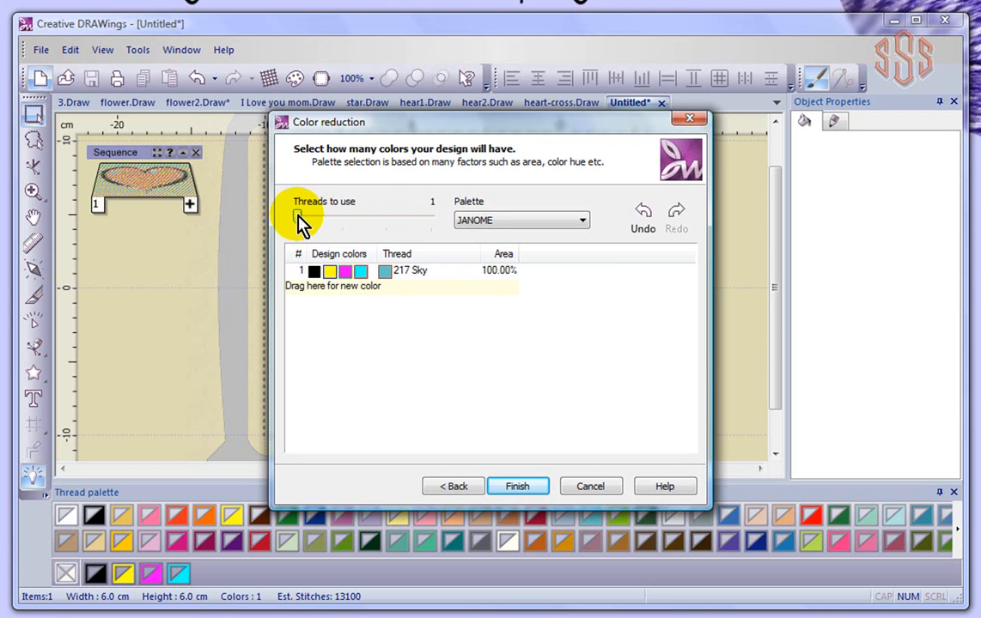
{"action": "left_click_drag", "start_coordinate": [299, 216], "coordinate": [431, 203]}
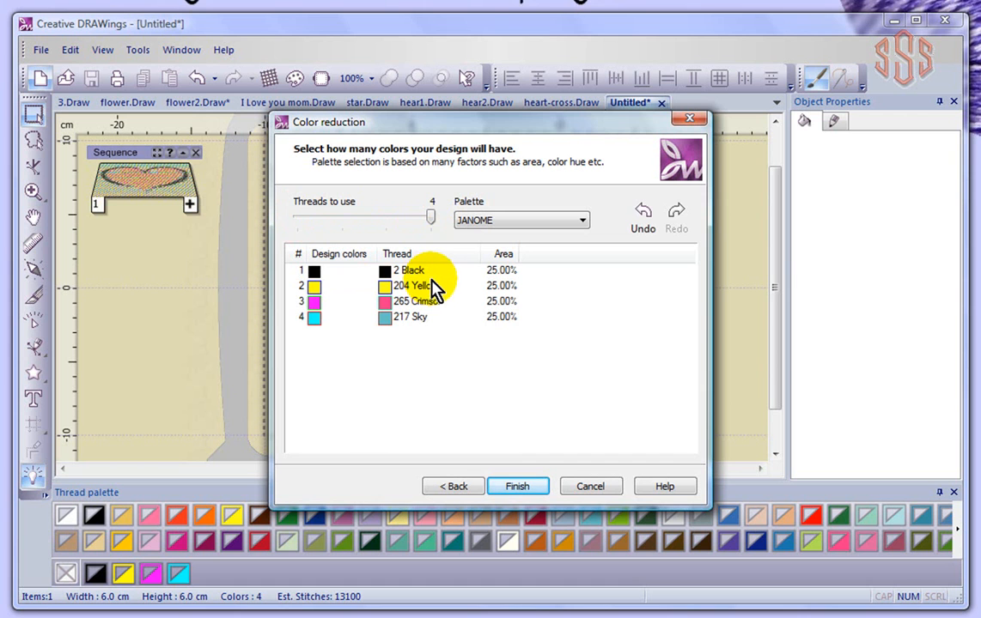
{"action": "left_click", "coordinate": [517, 487]}
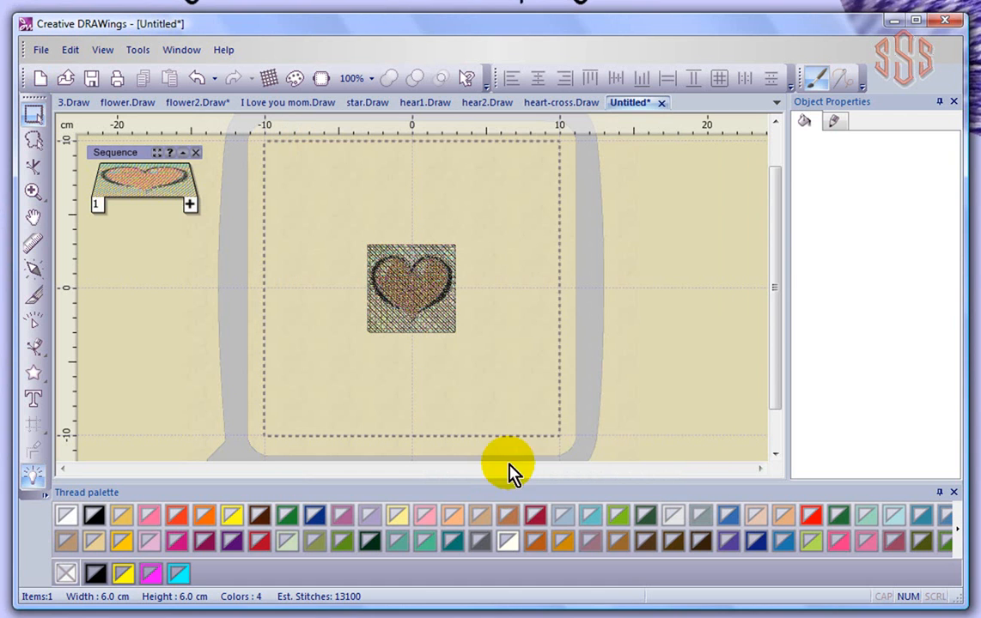
{"action": "scroll", "coordinate": [411, 306], "scroll_direction": "up", "scroll_amount": 7}
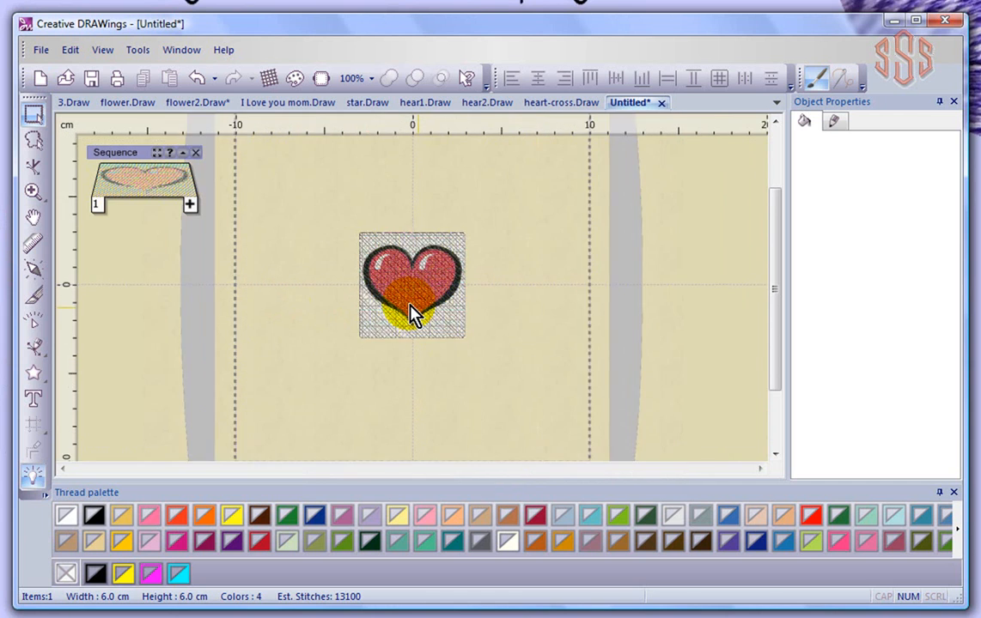
{"action": "scroll", "coordinate": [409, 306], "scroll_direction": "up", "scroll_amount": 1}
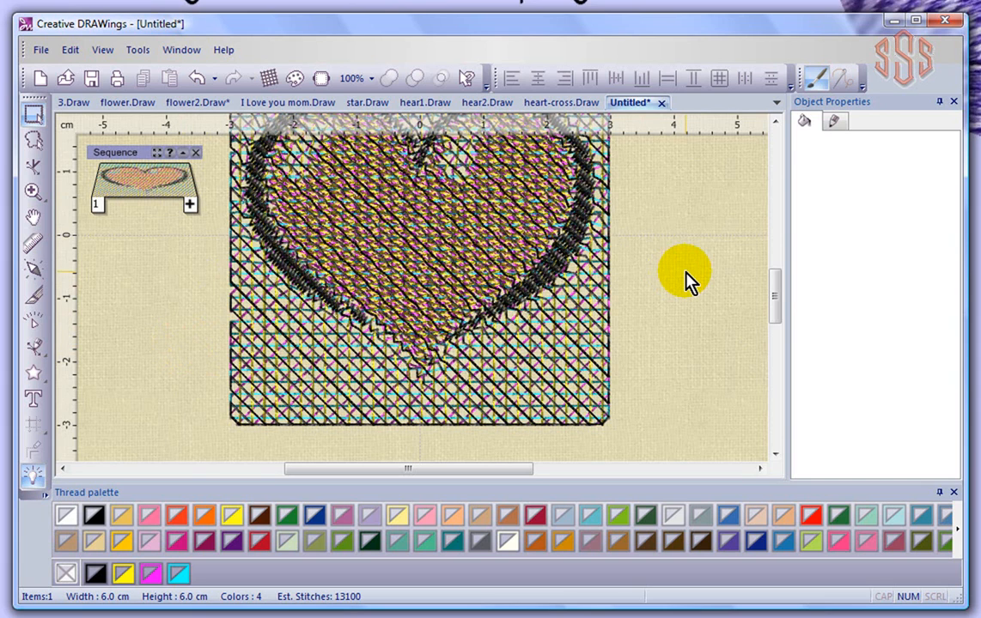
{"action": "left_click", "coordinate": [776, 122]}
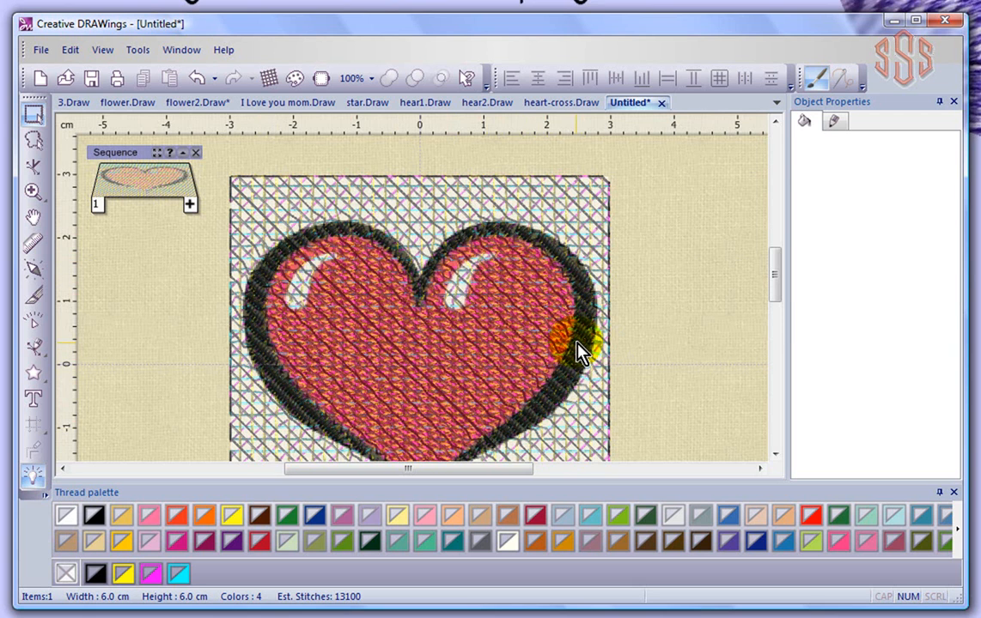
- Inspect the remaining stitches of the photo stitch heart down to its lower tip
{"action": "left_click_drag", "start_coordinate": [782, 279], "coordinate": [781, 294]}
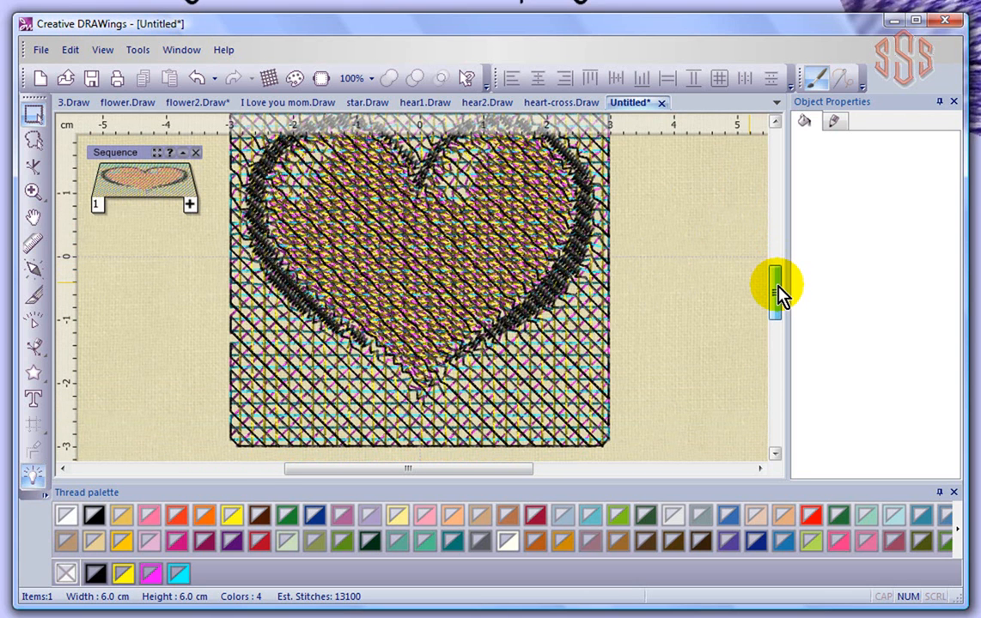
{"action": "left_click_drag", "start_coordinate": [779, 293], "coordinate": [775, 283]}
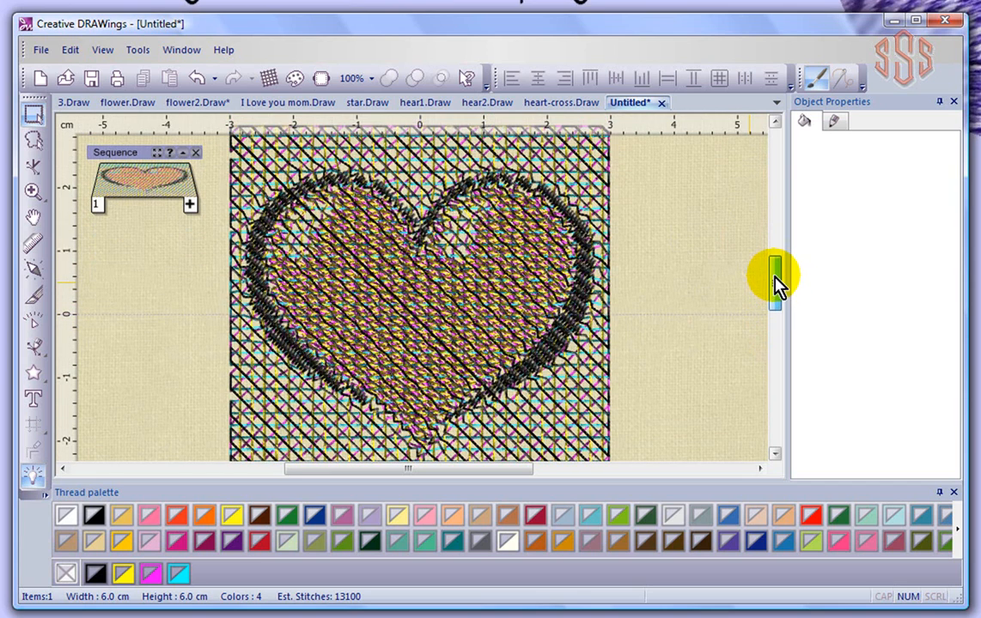
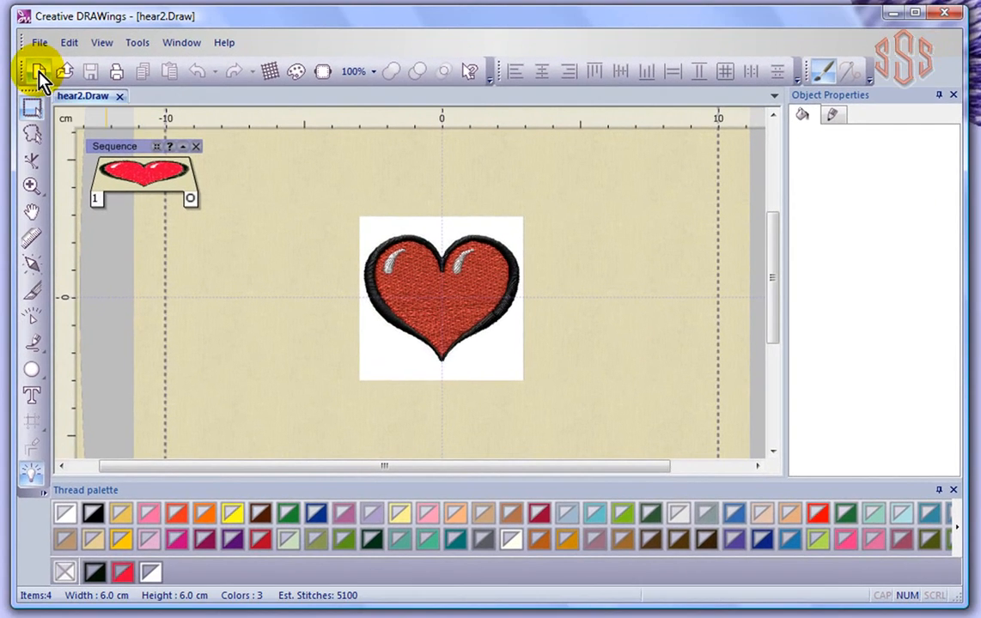
- Start a new design from a webcam image, keeping Hoop SQ (200 x 200)
{"action": "left_click", "coordinate": [37, 142]}
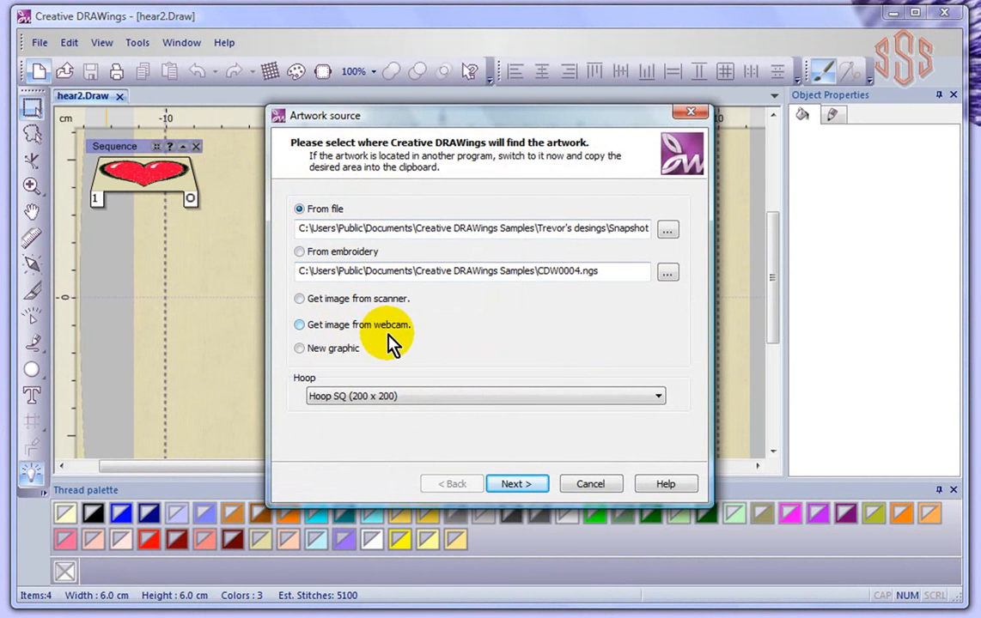
{"action": "left_click", "coordinate": [299, 325]}
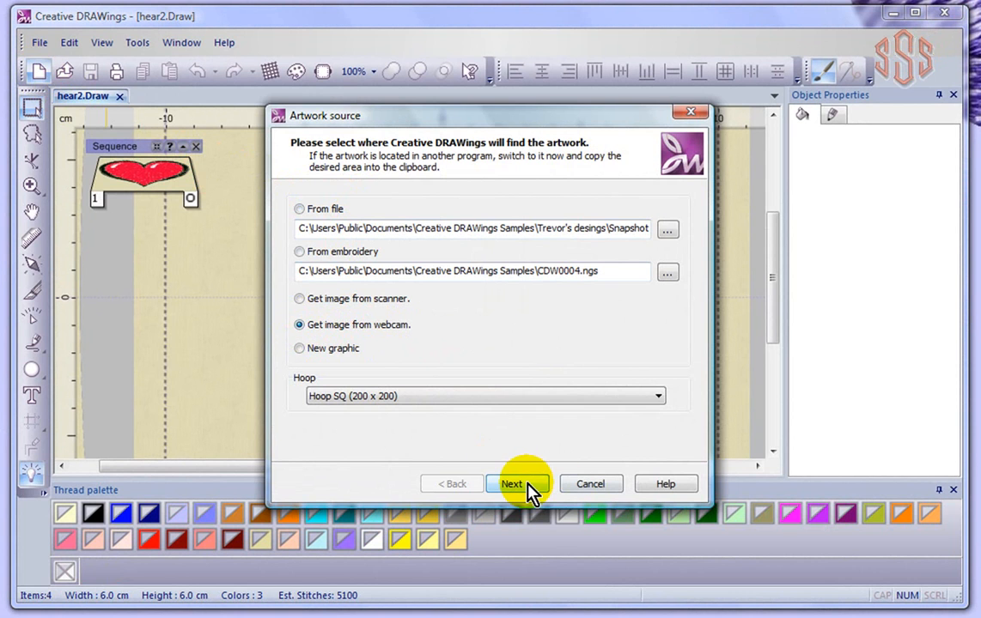
{"action": "left_click", "coordinate": [526, 483]}
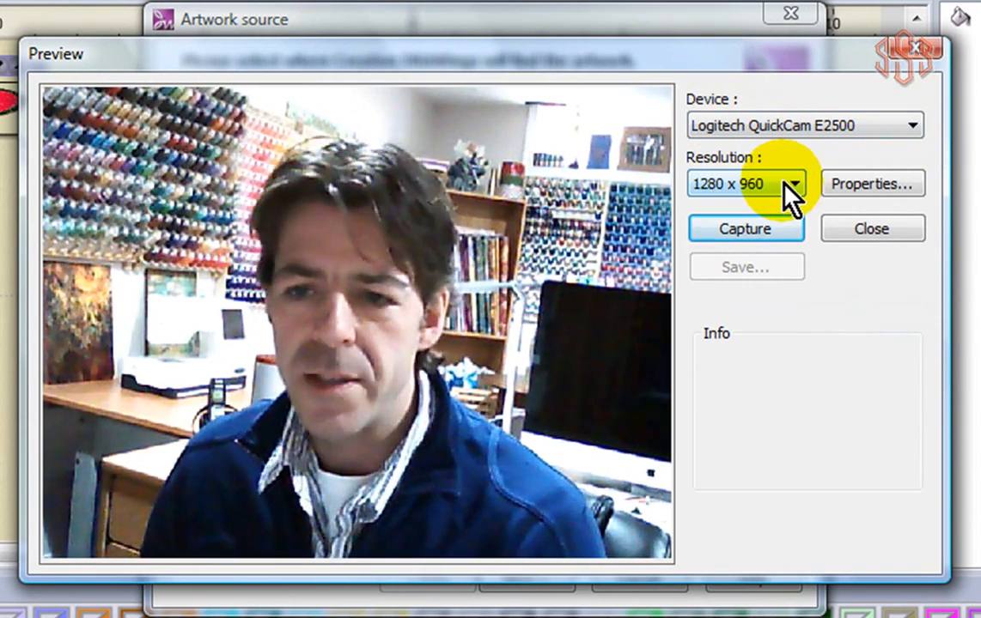
- Review the webcam's device settings and advanced properties, and leave them without applying changes
{"action": "left_click", "coordinate": [871, 188]}
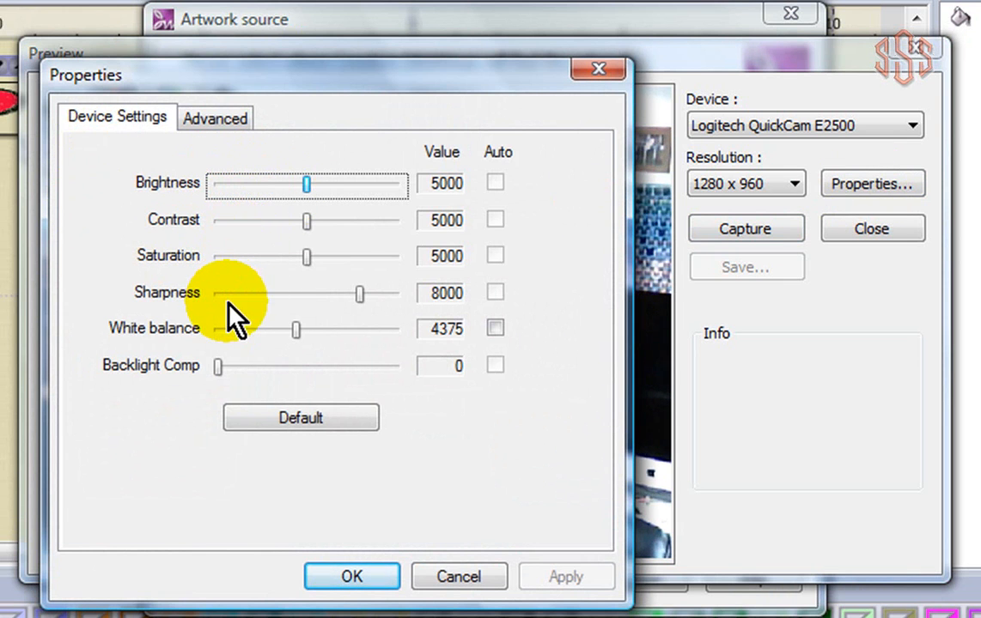
{"action": "left_click", "coordinate": [213, 118]}
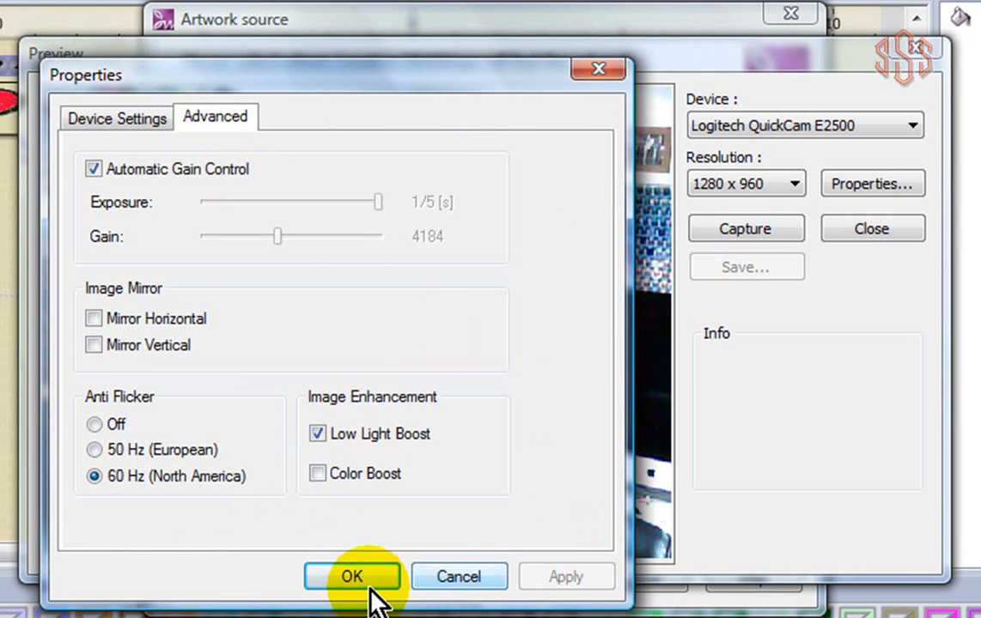
{"action": "left_click", "coordinate": [468, 576]}
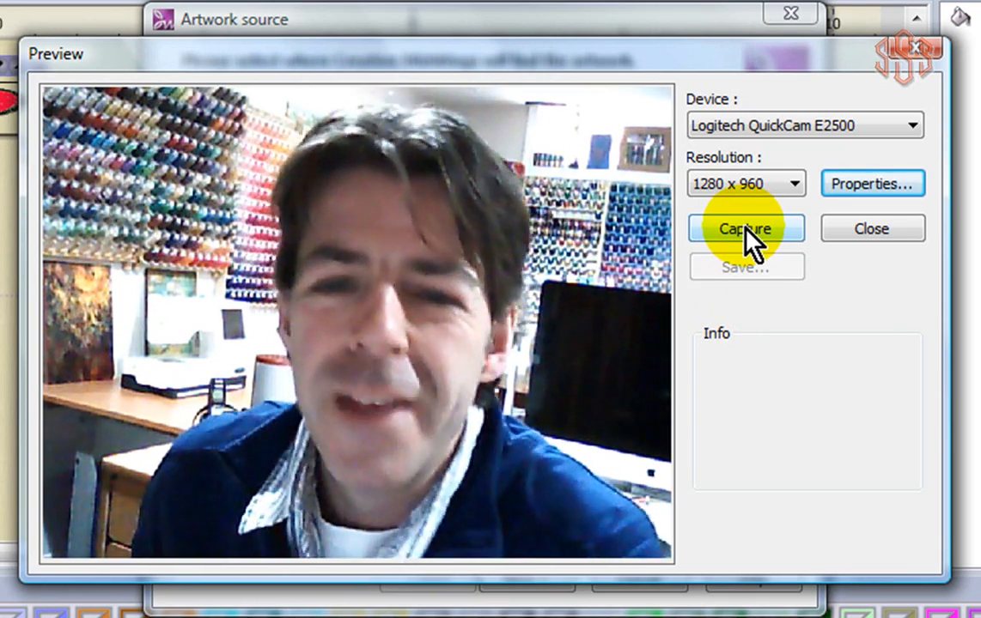
- Capture the webcam photo and save it as a JPEG, adding a hyphen and the presenter's first name to the Snapshot file name
{"action": "left_click", "coordinate": [745, 233]}
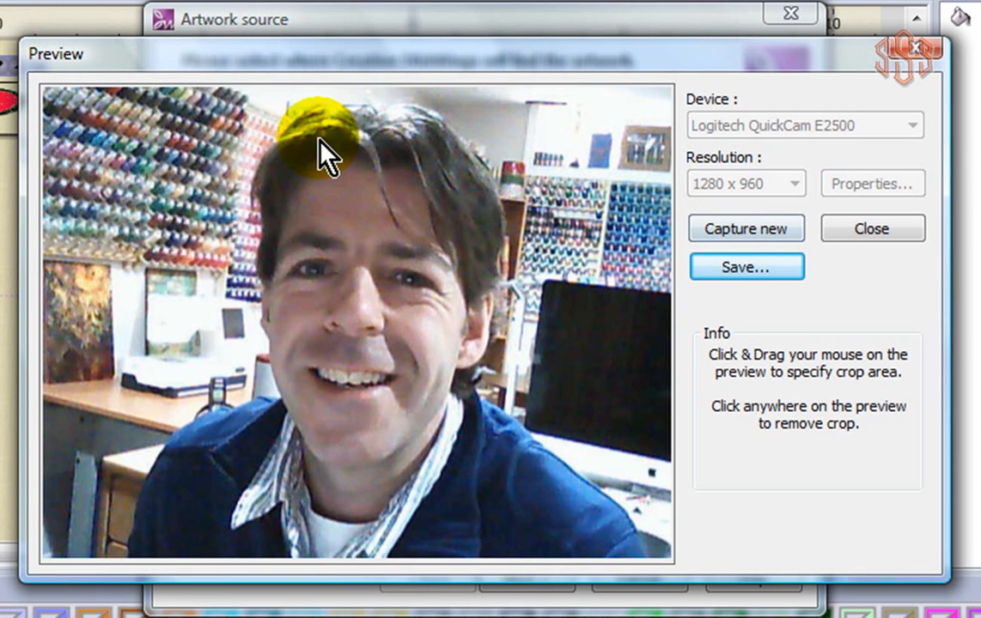
{"action": "left_click", "coordinate": [743, 268]}
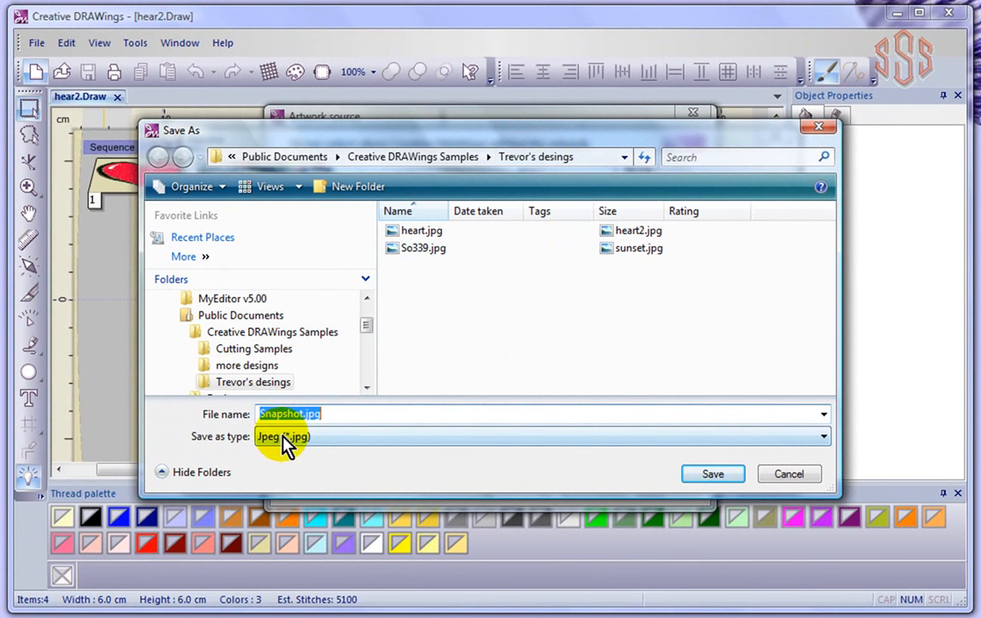
{"action": "left_click", "coordinate": [289, 415]}
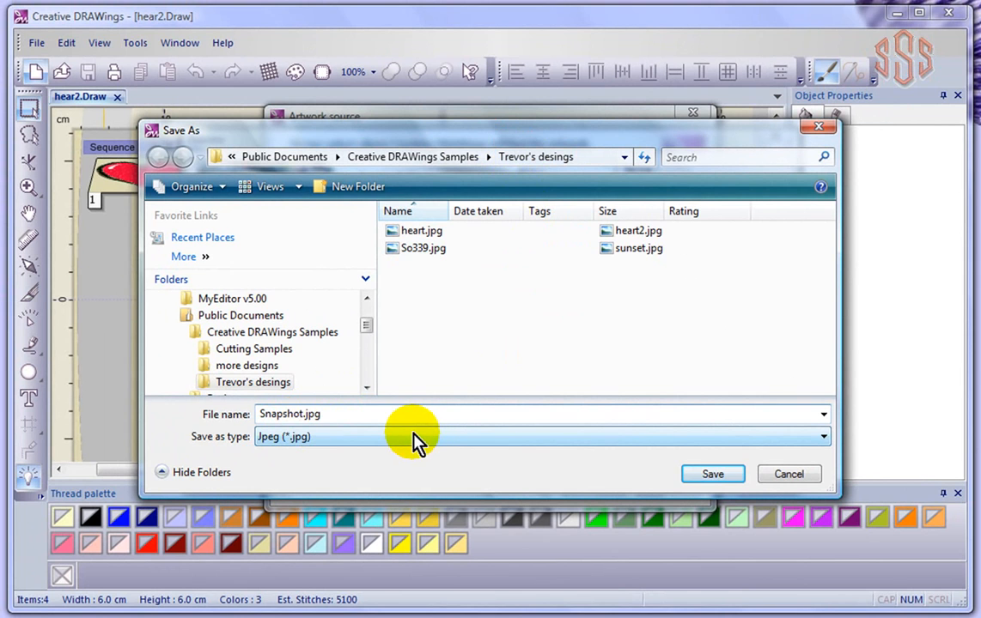
{"action": "type", "text": "-tre"}
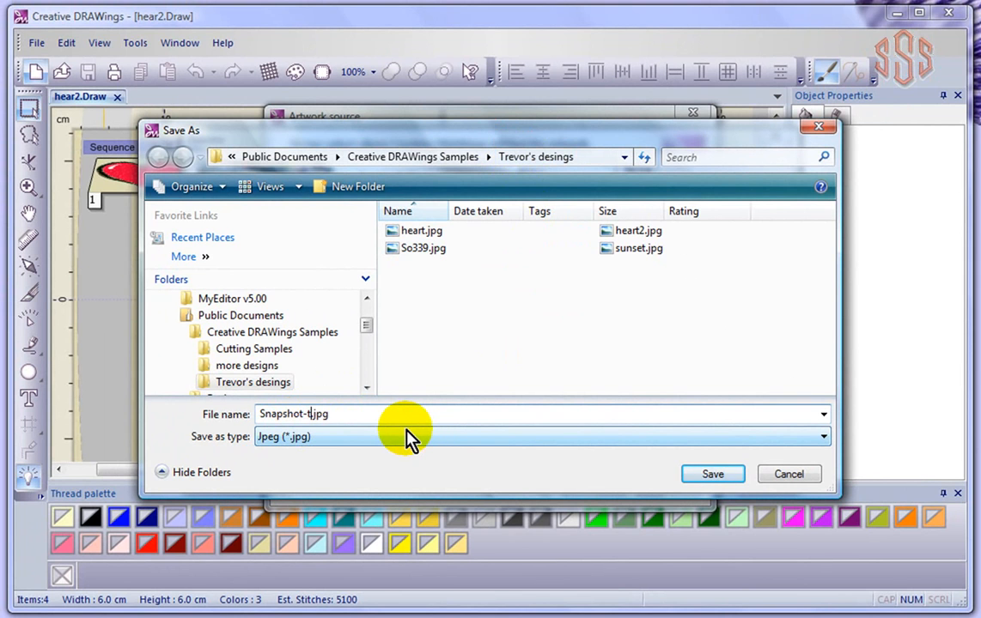
{"action": "type", "text": "vor"}
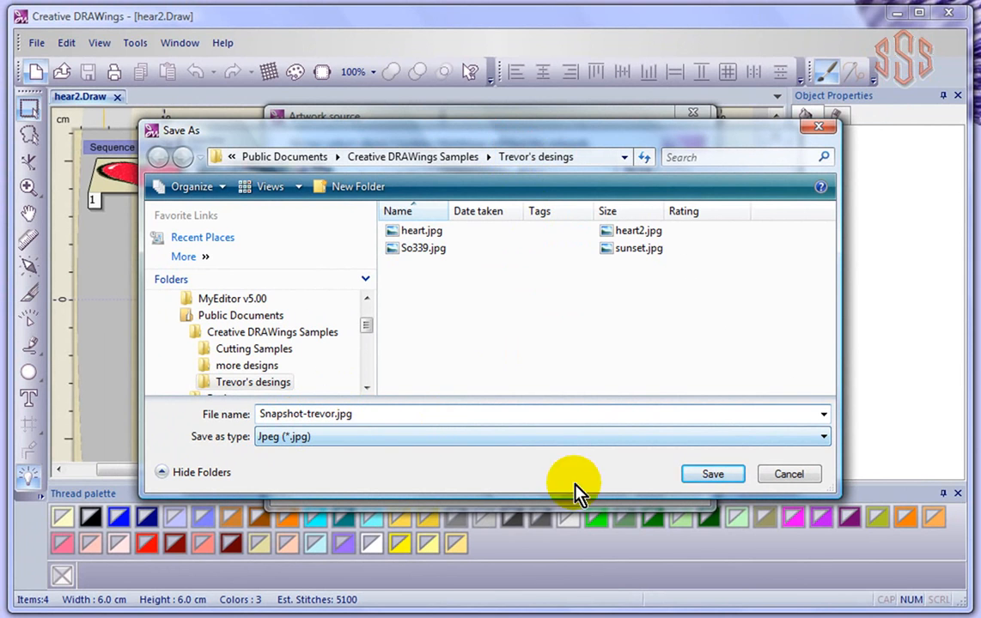
{"action": "left_click", "coordinate": [712, 475]}
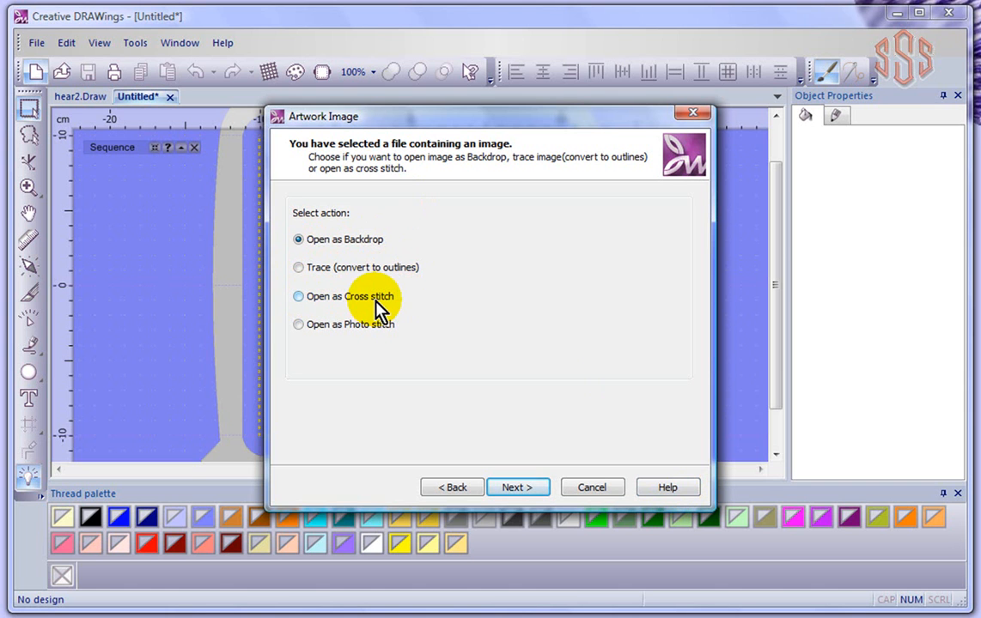
- Convert the captured photo to photo stitch on the preset Cotton fabric with 4 threads from the JANOME palette
{"action": "left_click", "coordinate": [304, 325]}
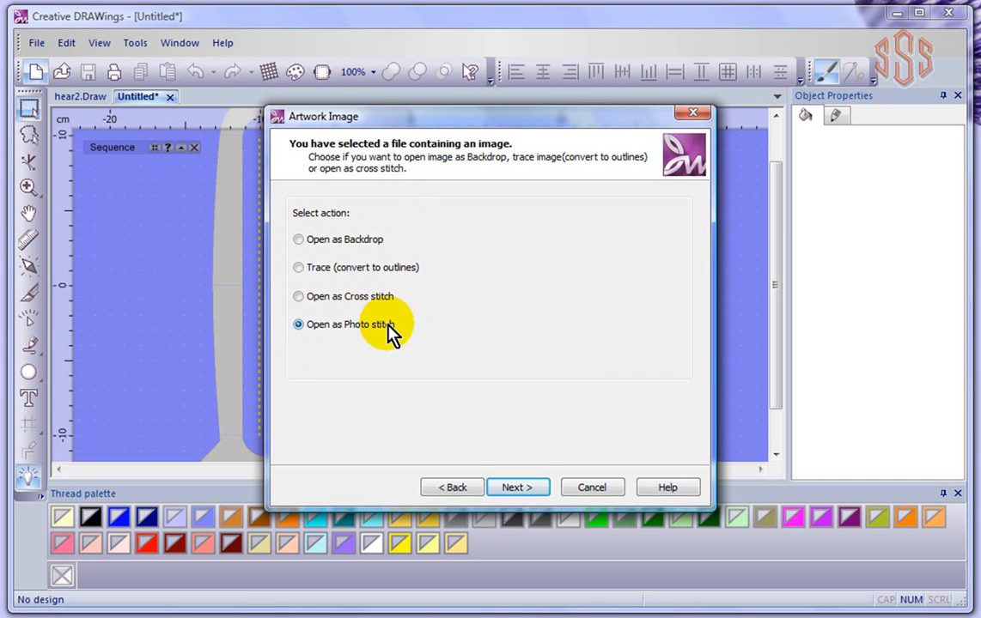
{"action": "left_click", "coordinate": [527, 489]}
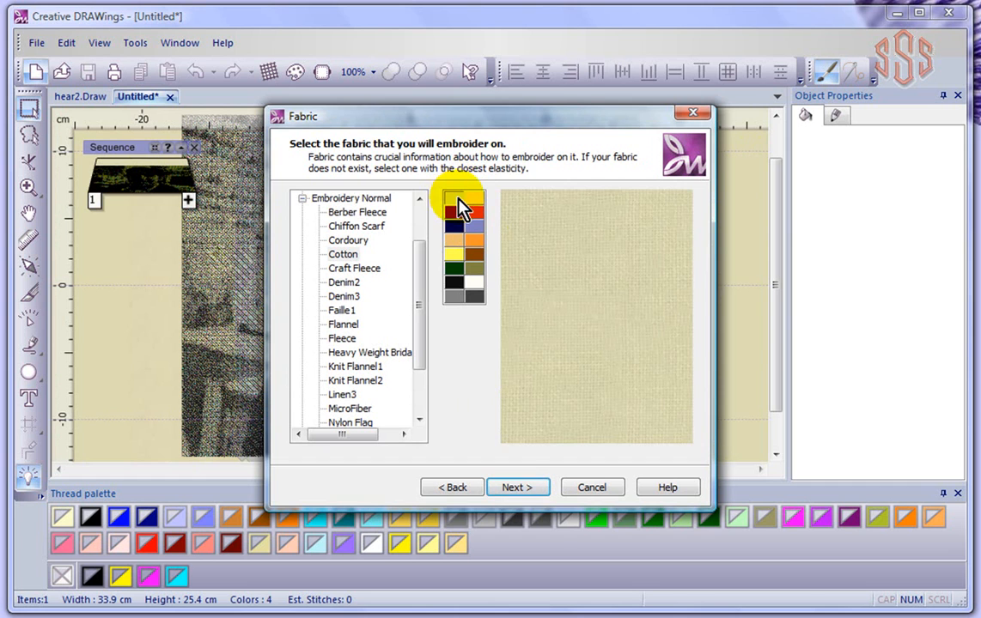
{"action": "left_click", "coordinate": [518, 487]}
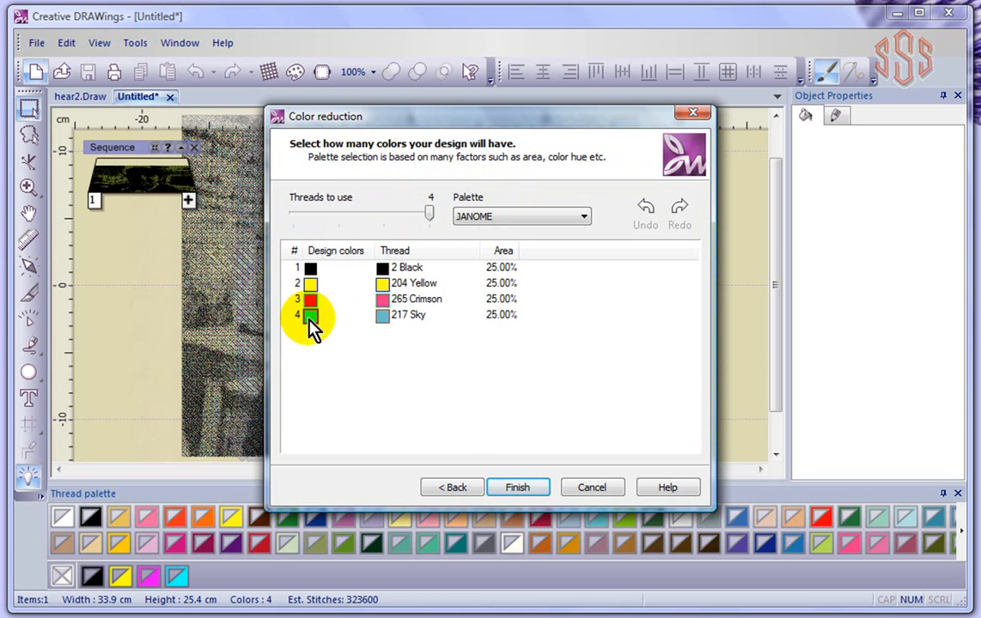
{"action": "left_click", "coordinate": [518, 489]}
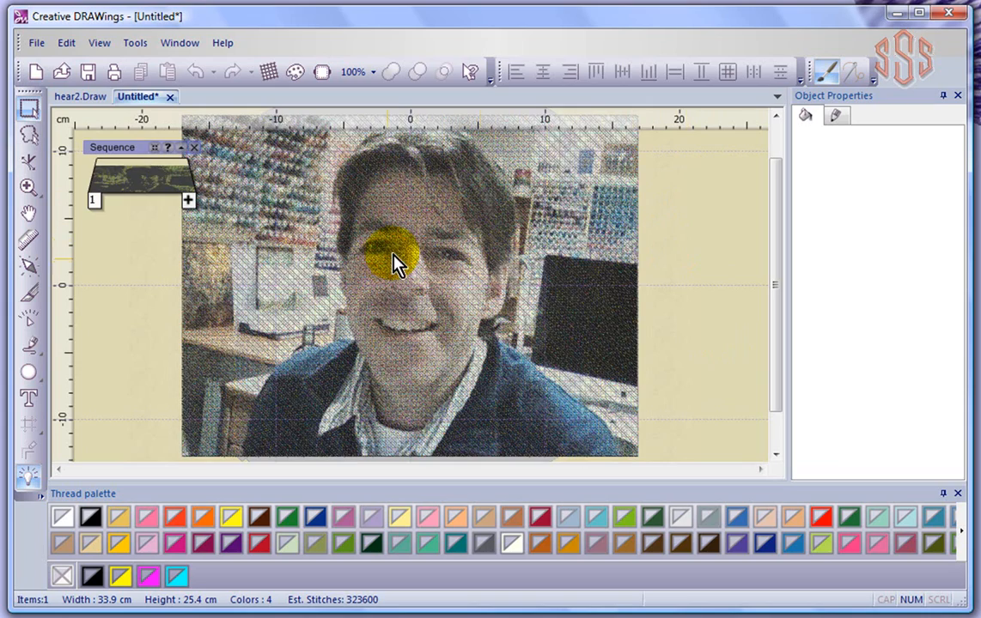
- Examine the portrait's photo stitches up close around the eyes and as a whole, and recenter the design
{"action": "scroll", "coordinate": [392, 256], "scroll_direction": "up", "scroll_amount": 3}
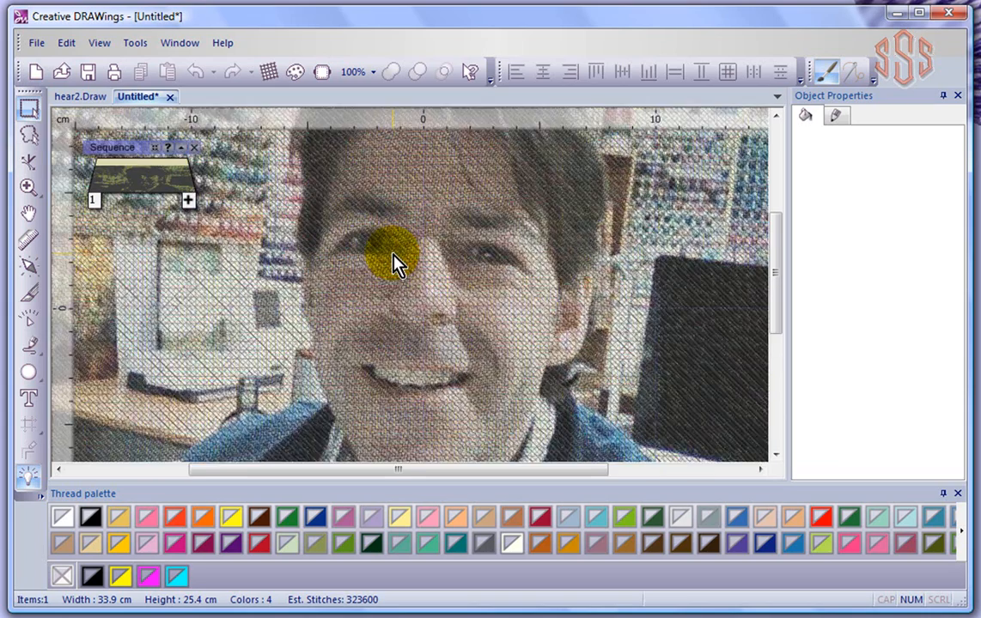
{"action": "scroll", "coordinate": [392, 256], "scroll_direction": "up", "scroll_amount": 2}
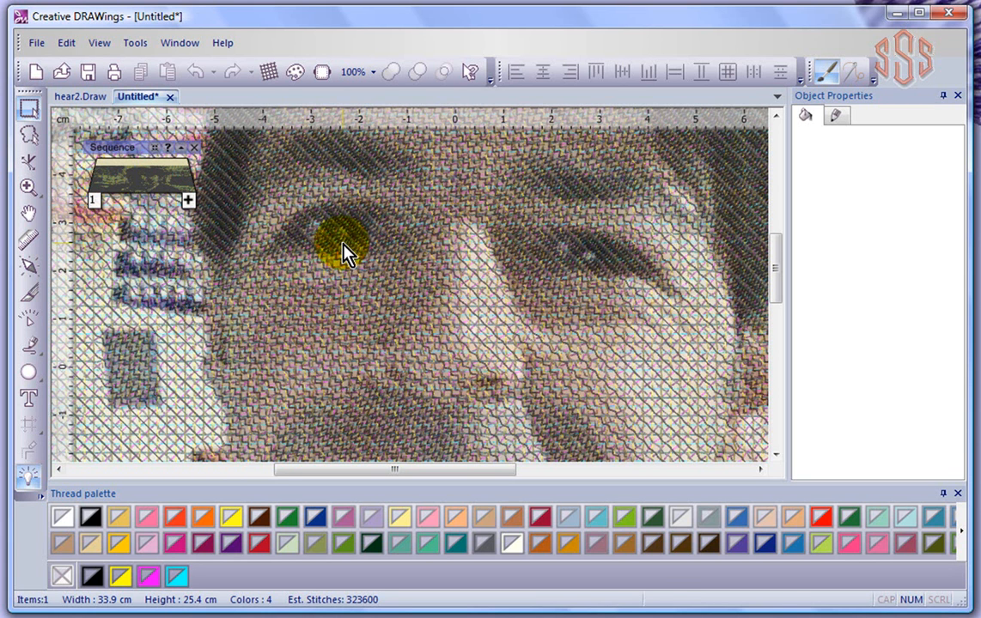
{"action": "scroll", "coordinate": [344, 254], "scroll_direction": "up", "scroll_amount": 2}
{"action": "scroll", "coordinate": [344, 246], "scroll_direction": "up", "scroll_amount": 2}
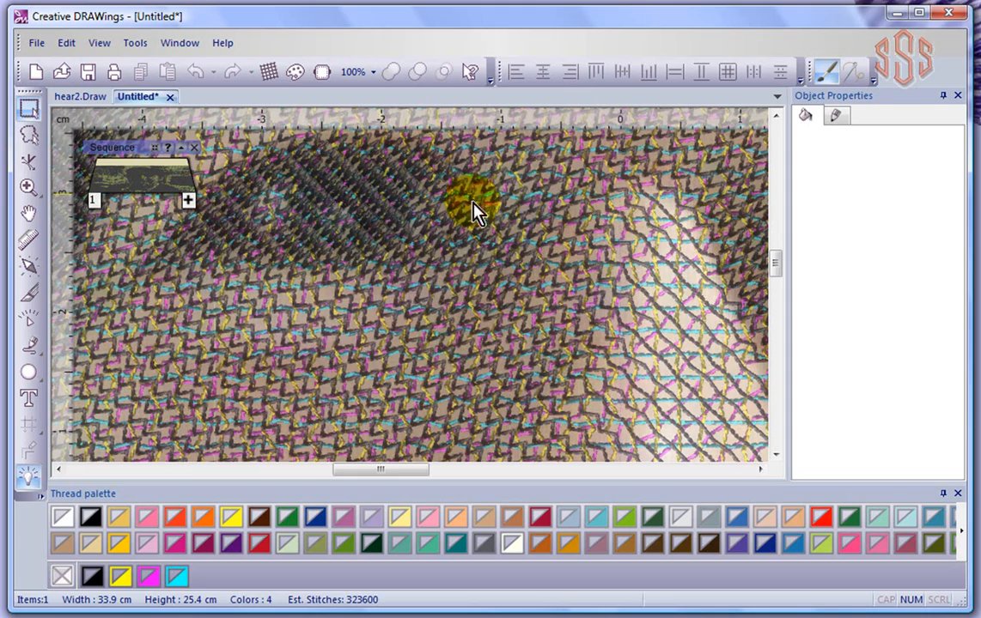
{"action": "scroll", "coordinate": [704, 295], "scroll_direction": "down", "scroll_amount": 4}
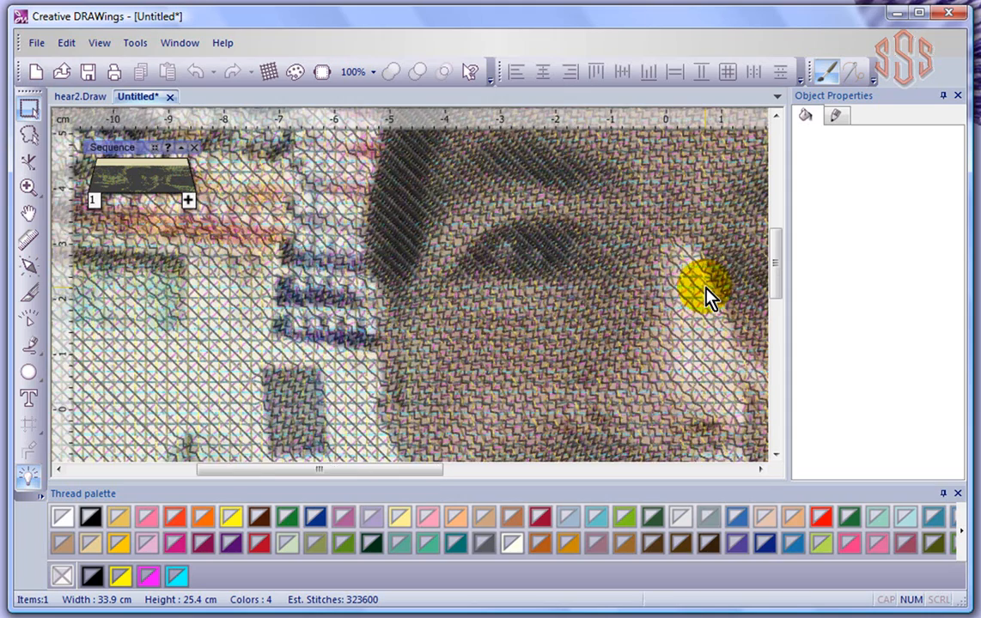
{"action": "scroll", "coordinate": [705, 288], "scroll_direction": "down", "scroll_amount": 3}
{"action": "scroll", "coordinate": [706, 301], "scroll_direction": "down", "scroll_amount": 3}
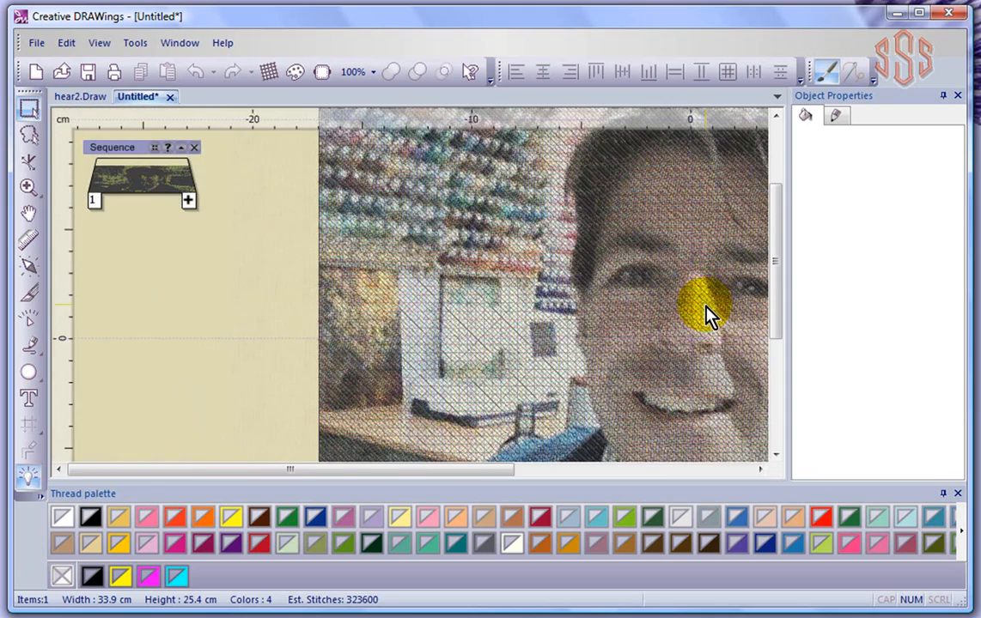
{"action": "scroll", "coordinate": [705, 299], "scroll_direction": "down", "scroll_amount": 2}
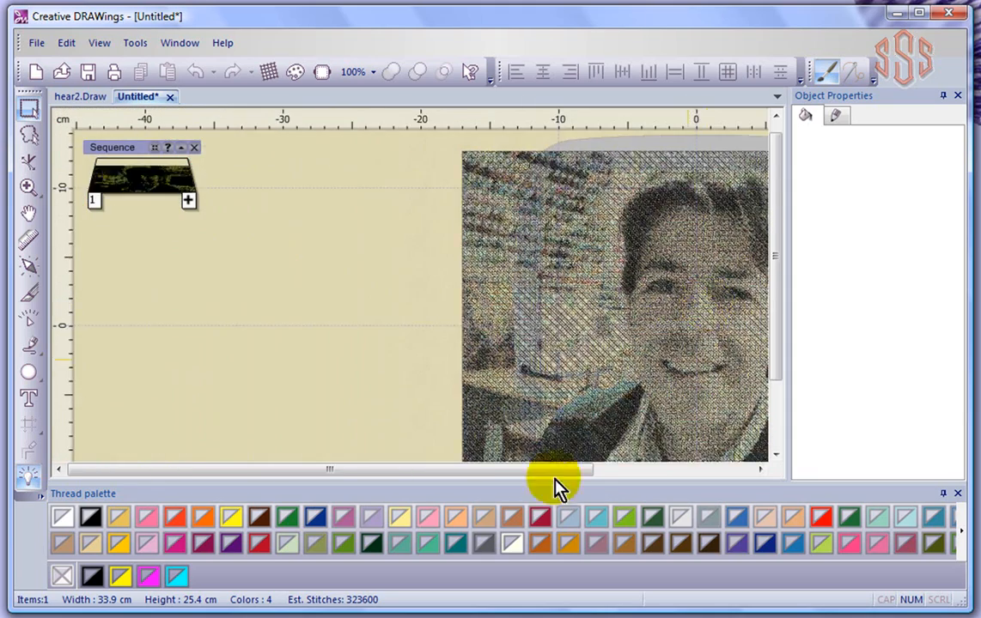
{"action": "left_click_drag", "start_coordinate": [552, 470], "coordinate": [710, 468]}
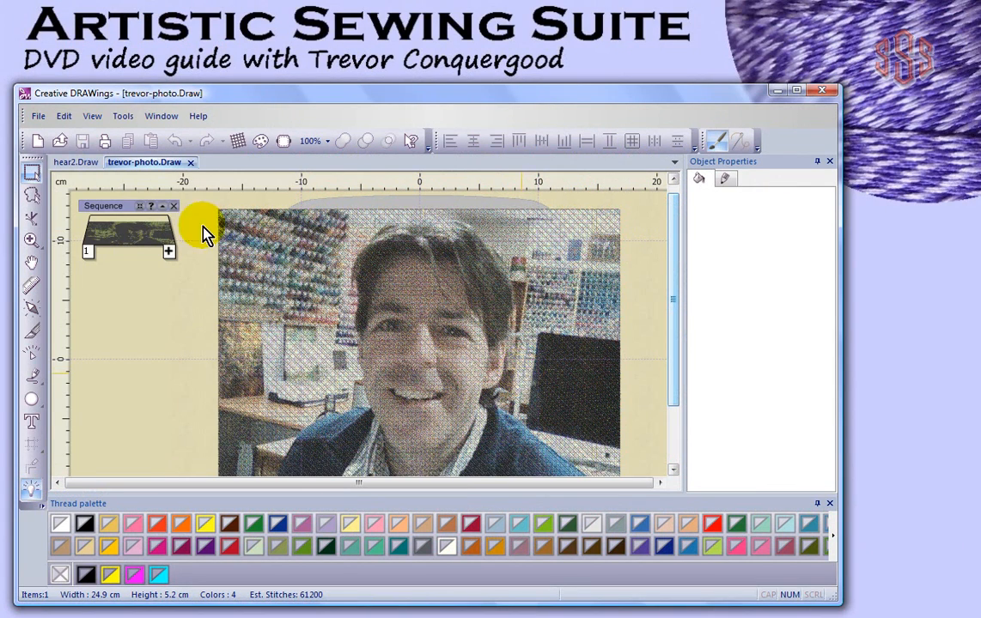
- Start another new design from sunset.jpg in Hoop SQ (200 x 200), using Trace (convert to outlines)
{"action": "left_click", "coordinate": [37, 141]}
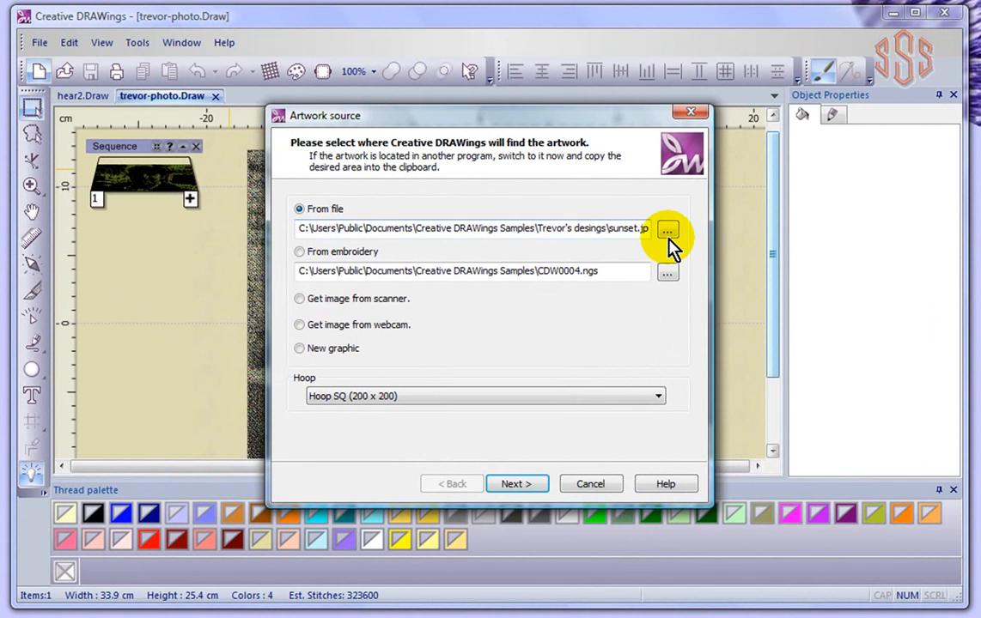
{"action": "left_click", "coordinate": [591, 270]}
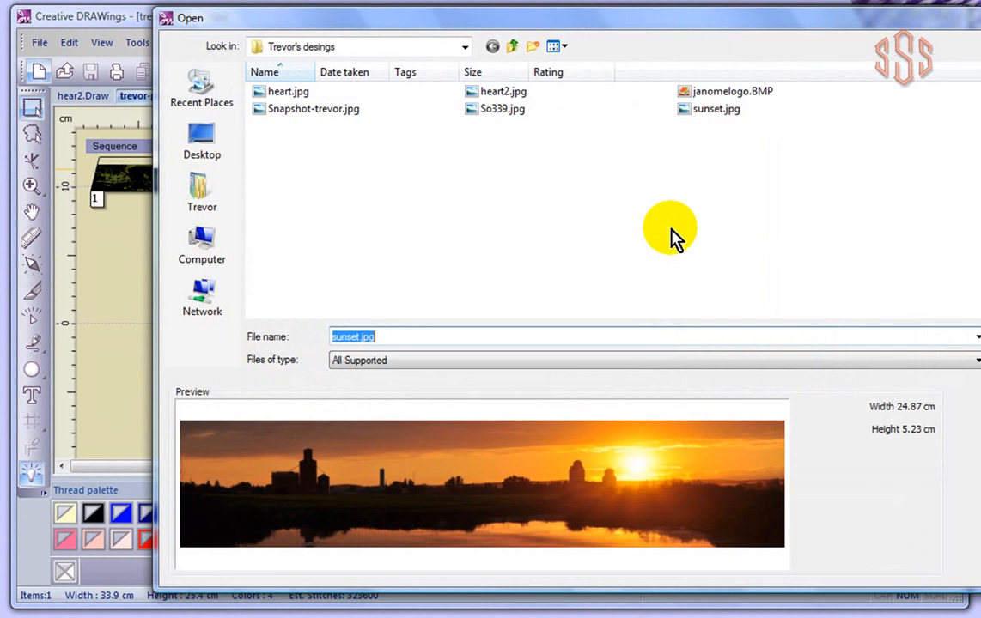
{"action": "left_click", "coordinate": [709, 115]}
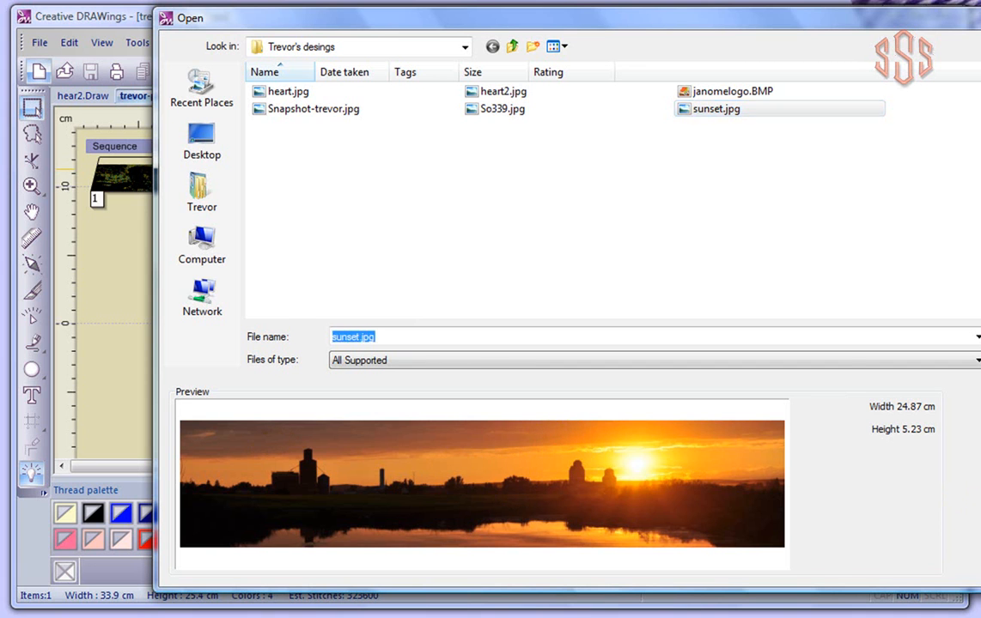
{"action": "key", "text": "Return"}
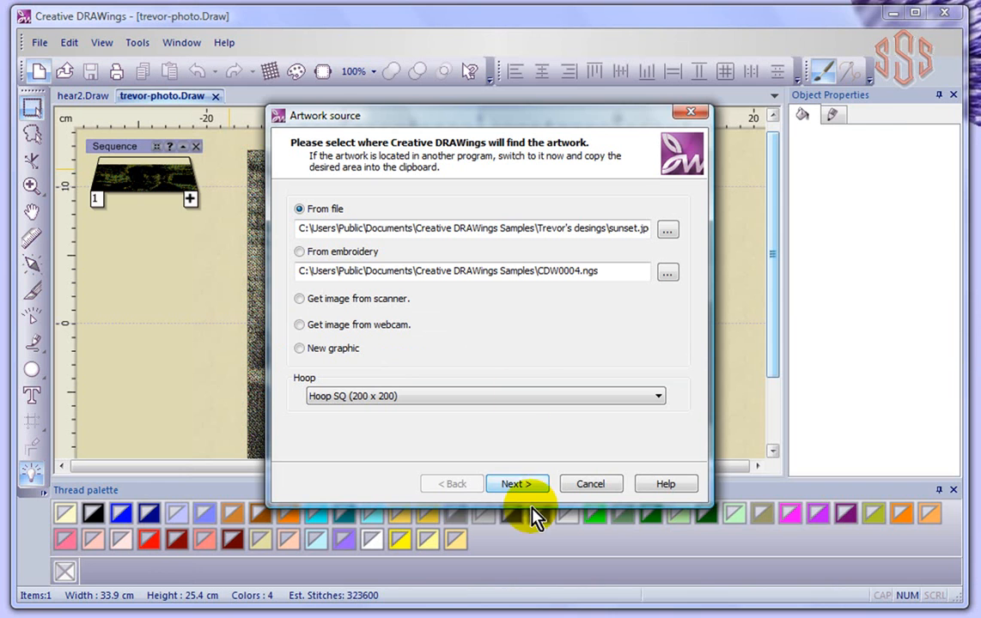
{"action": "left_click", "coordinate": [515, 484]}
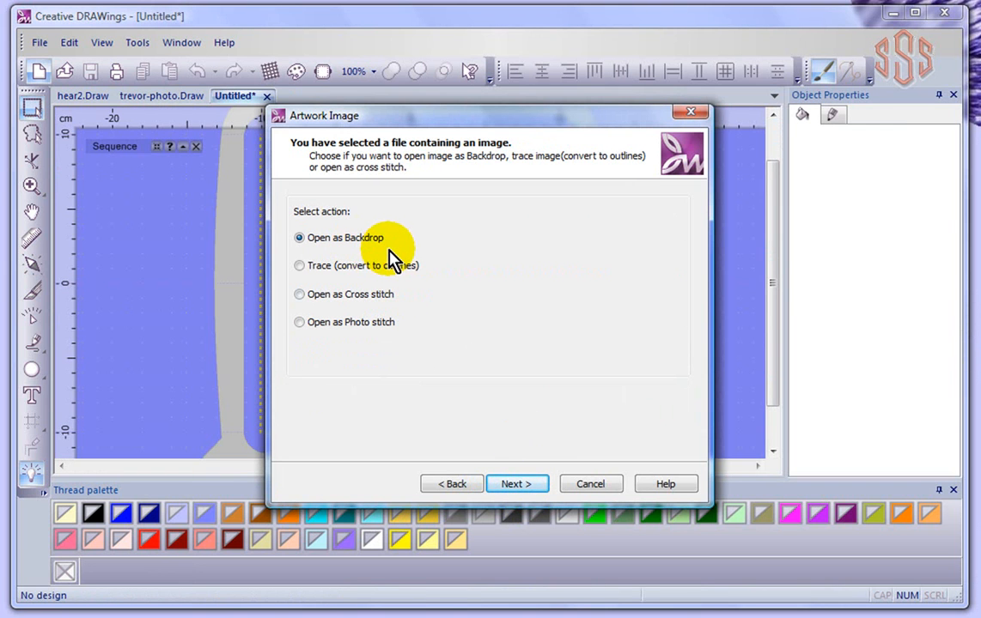
{"action": "left_click", "coordinate": [299, 266]}
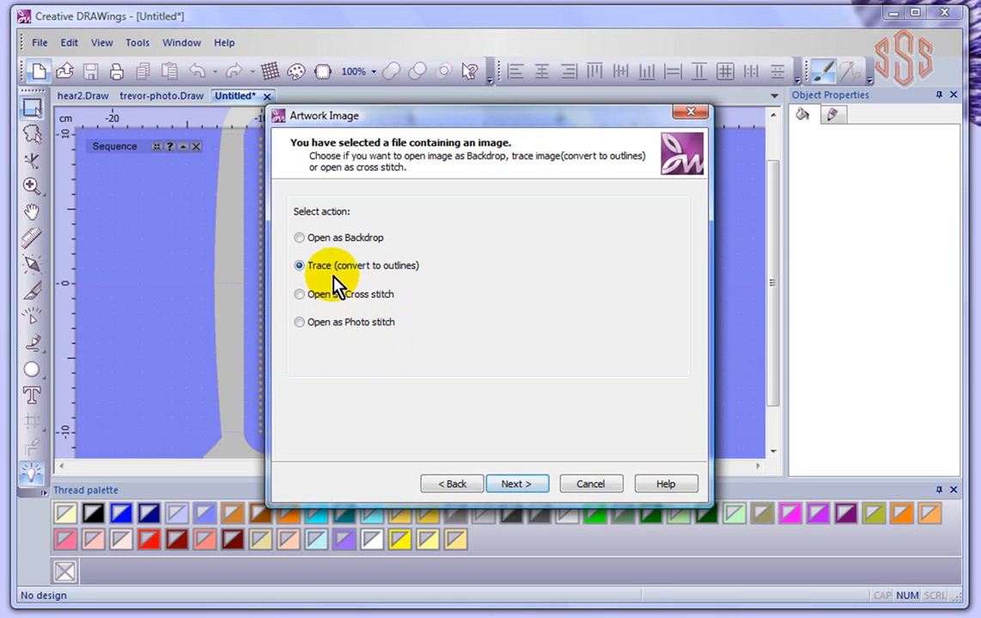
{"action": "left_click", "coordinate": [527, 486]}
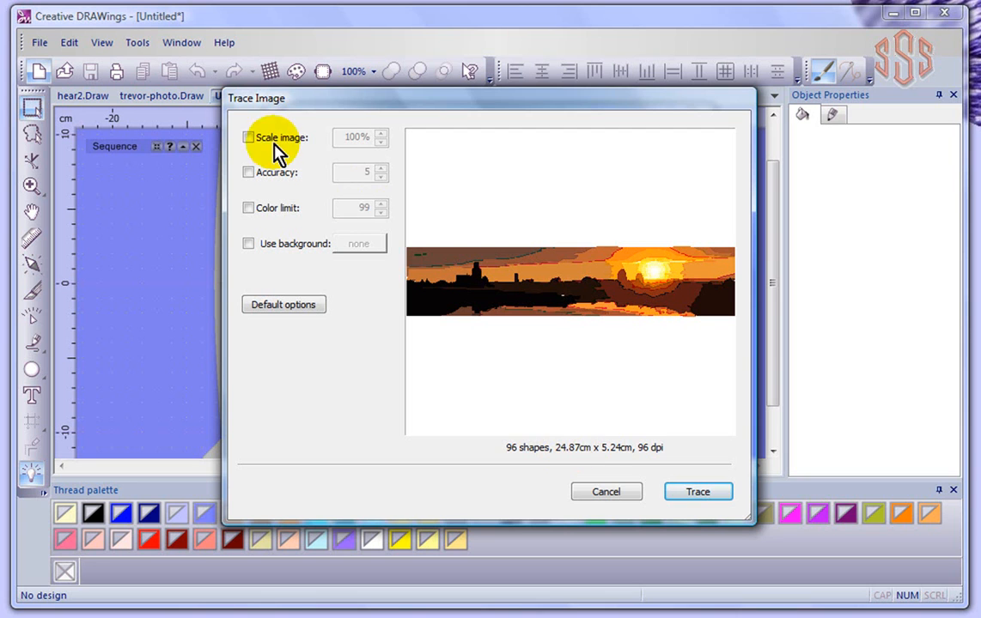
- Set the sunset trace options to a 70% image scale and an accuracy of 8
{"action": "left_click", "coordinate": [248, 138]}
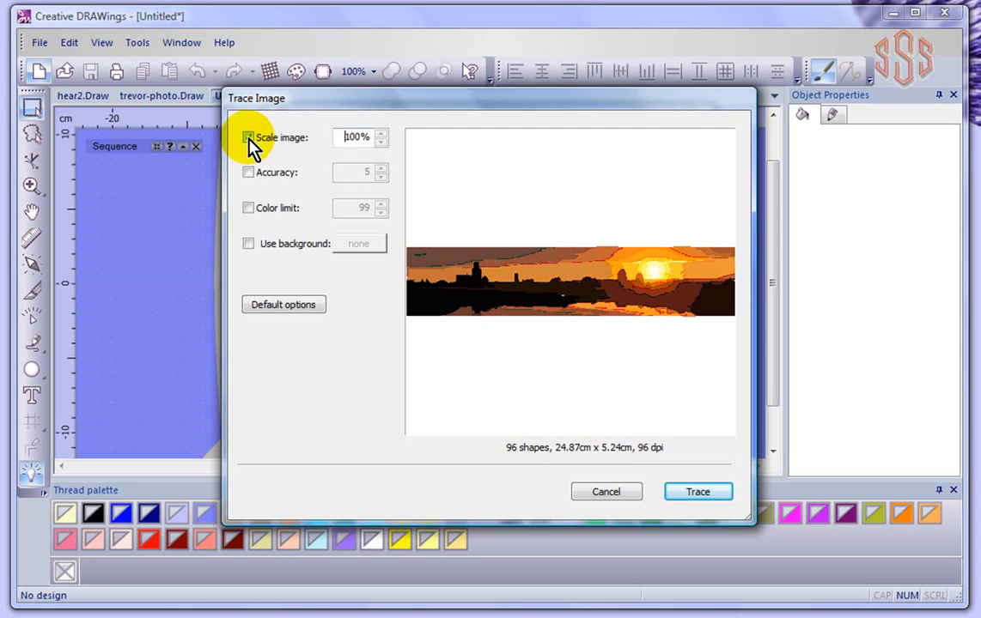
{"action": "double_click", "coordinate": [355, 137]}
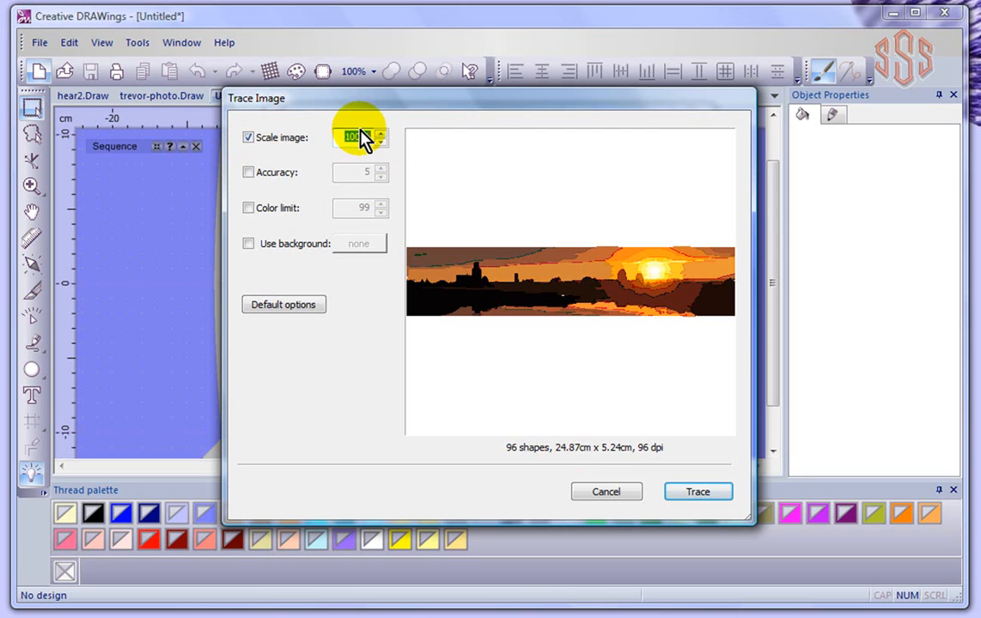
{"action": "type", "text": "70"}
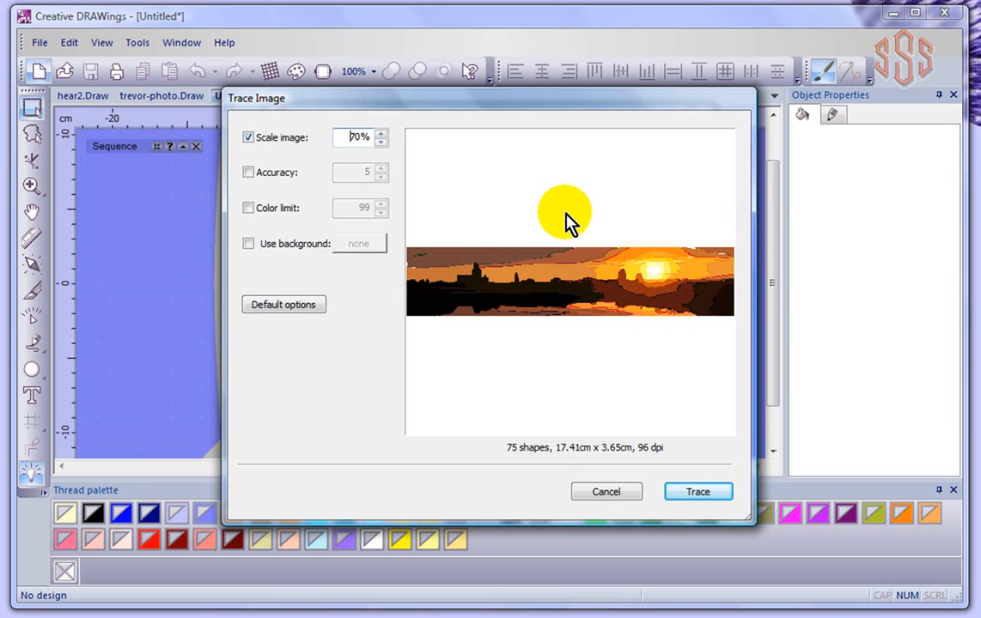
{"action": "left_click", "coordinate": [249, 172]}
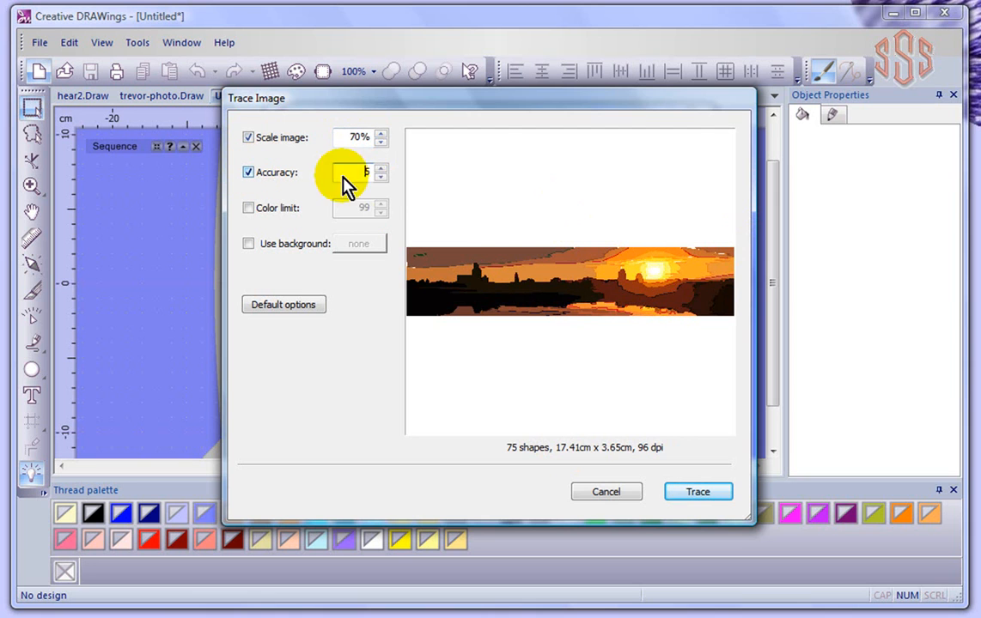
{"action": "left_click", "coordinate": [383, 170]}
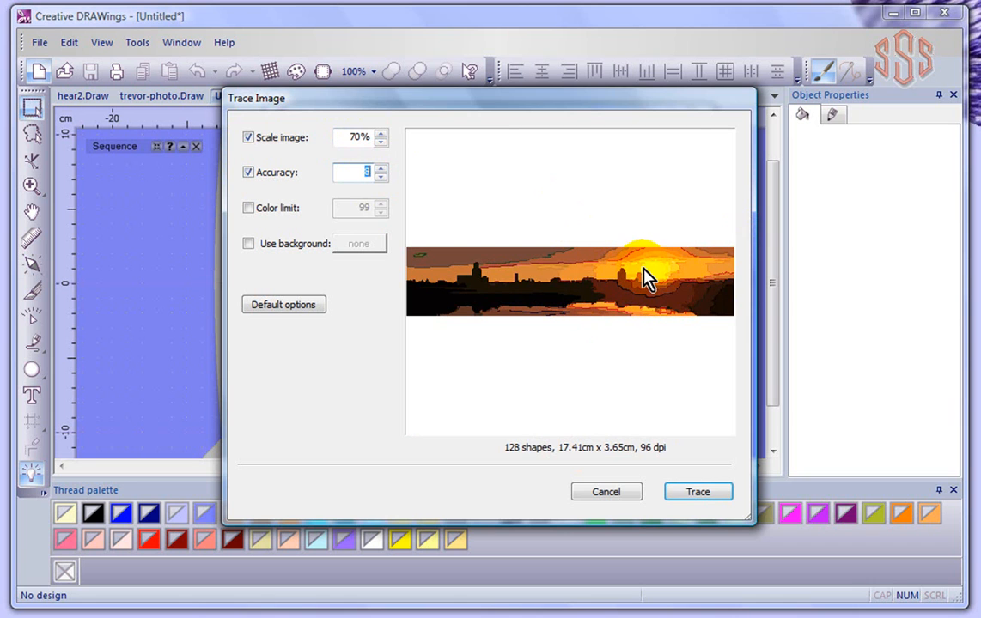
- Limit the trace to 10 colors and finish the design on the preset Cotton fabric with all 10 JANOME threads
{"action": "left_click", "coordinate": [250, 211]}
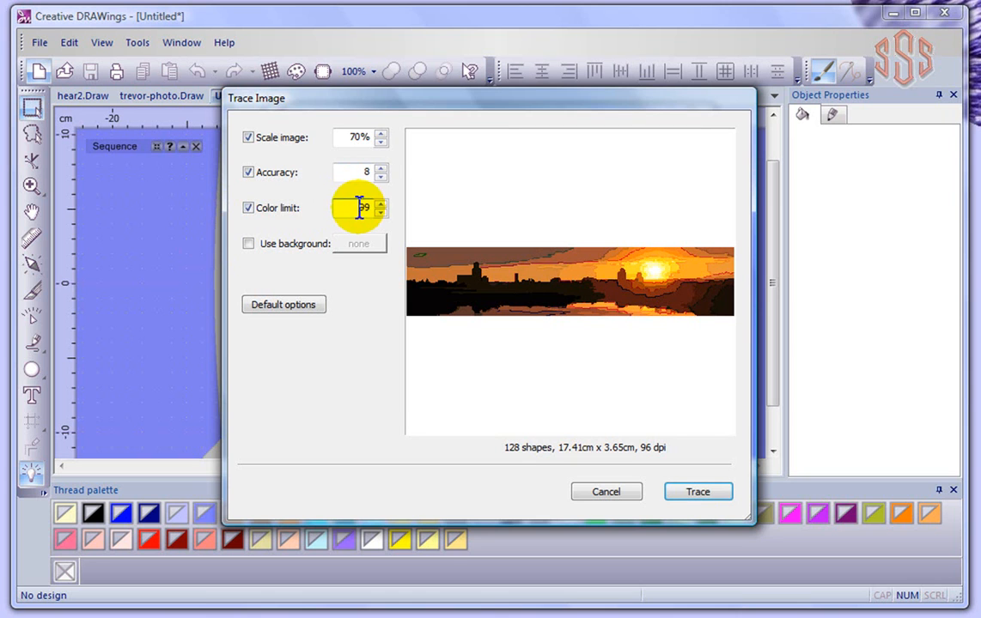
{"action": "double_click", "coordinate": [360, 207]}
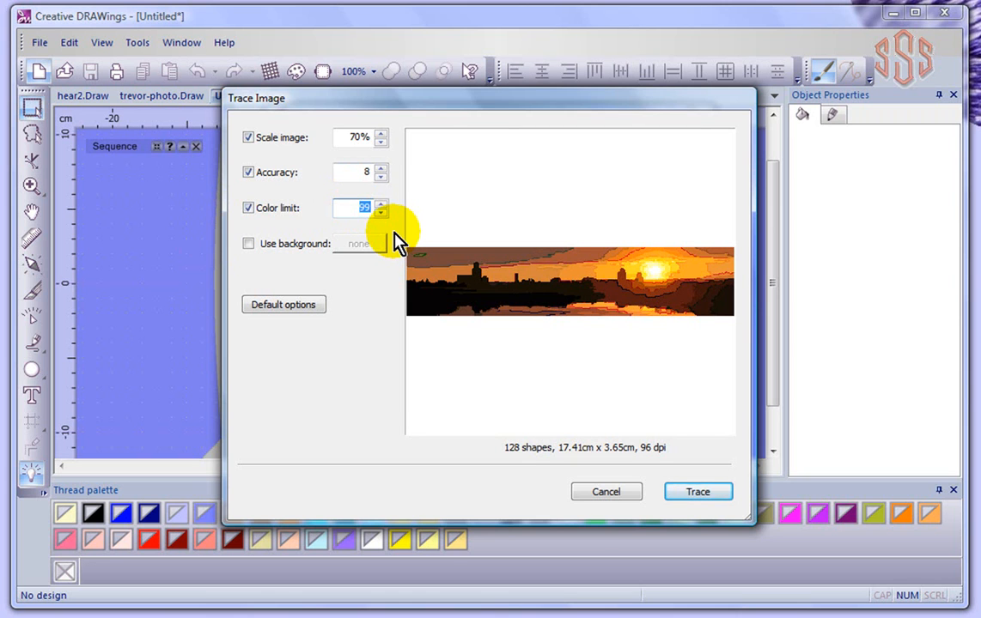
{"action": "type", "text": "10"}
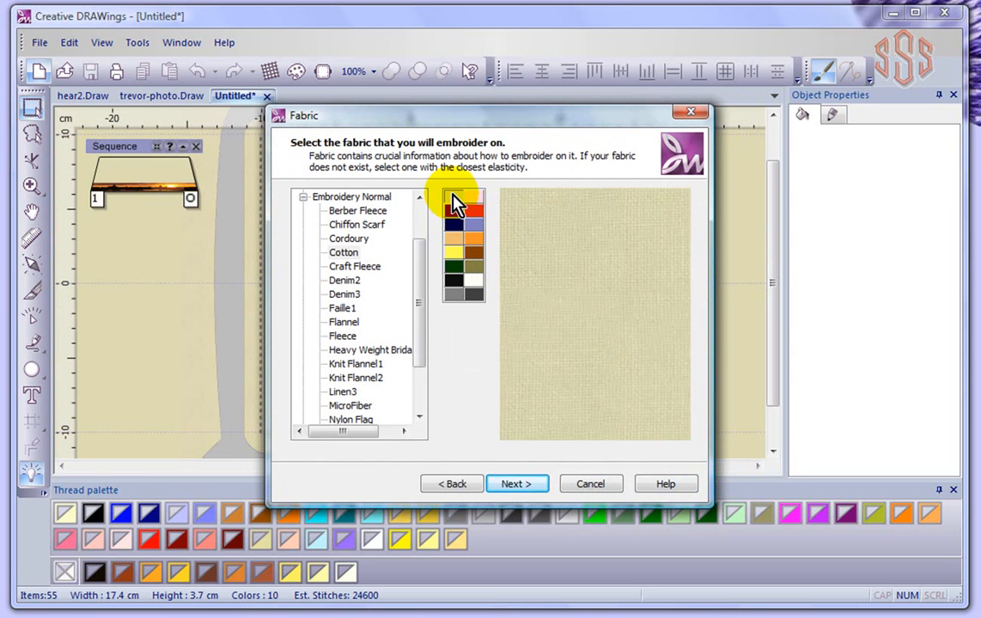
{"action": "left_click", "coordinate": [528, 483]}
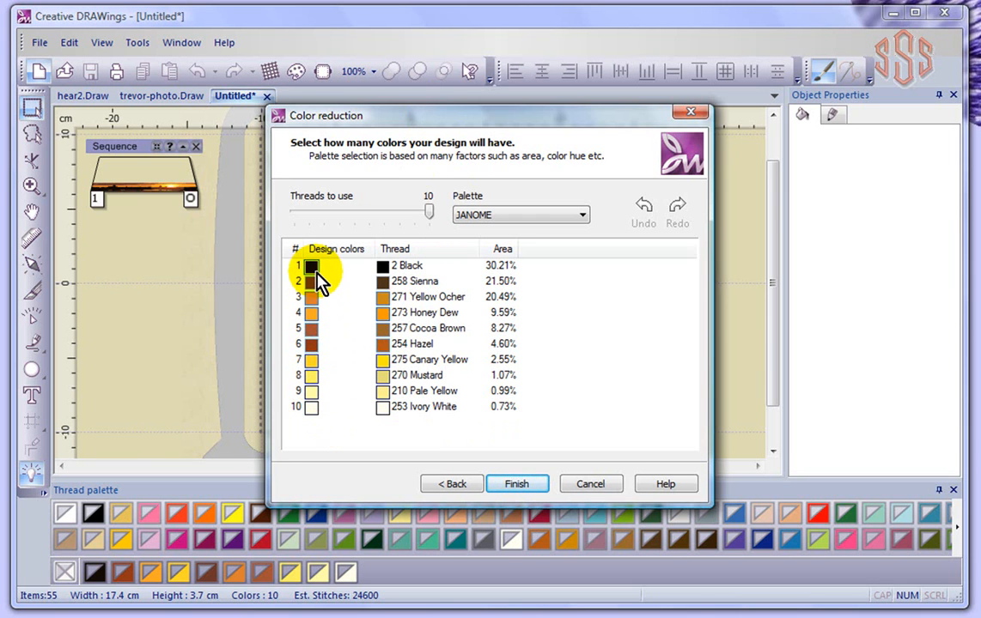
{"action": "left_click", "coordinate": [521, 486]}
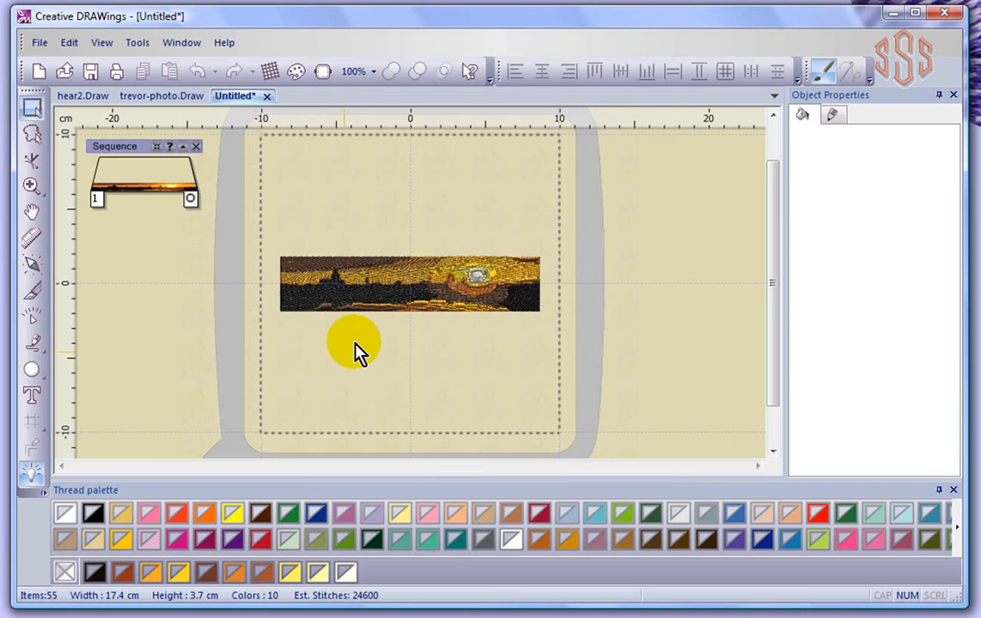
- Examine the traced sunset's stitches up close along the skyline and sun, and as a whole in the hoop
{"action": "scroll", "coordinate": [355, 298], "scroll_direction": "up", "scroll_amount": 5}
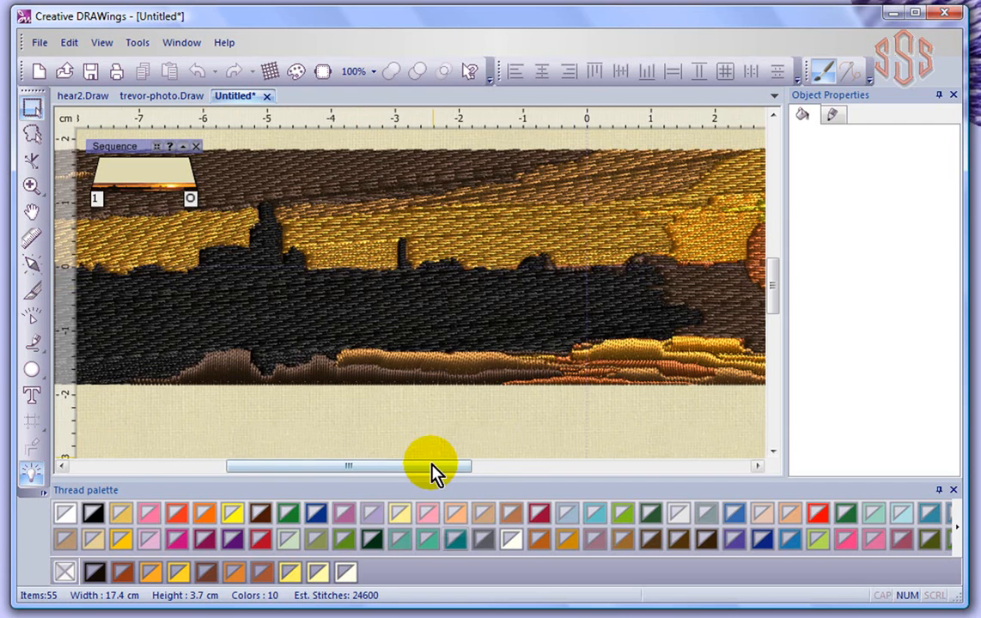
{"action": "left_click_drag", "start_coordinate": [431, 473], "coordinate": [441, 446]}
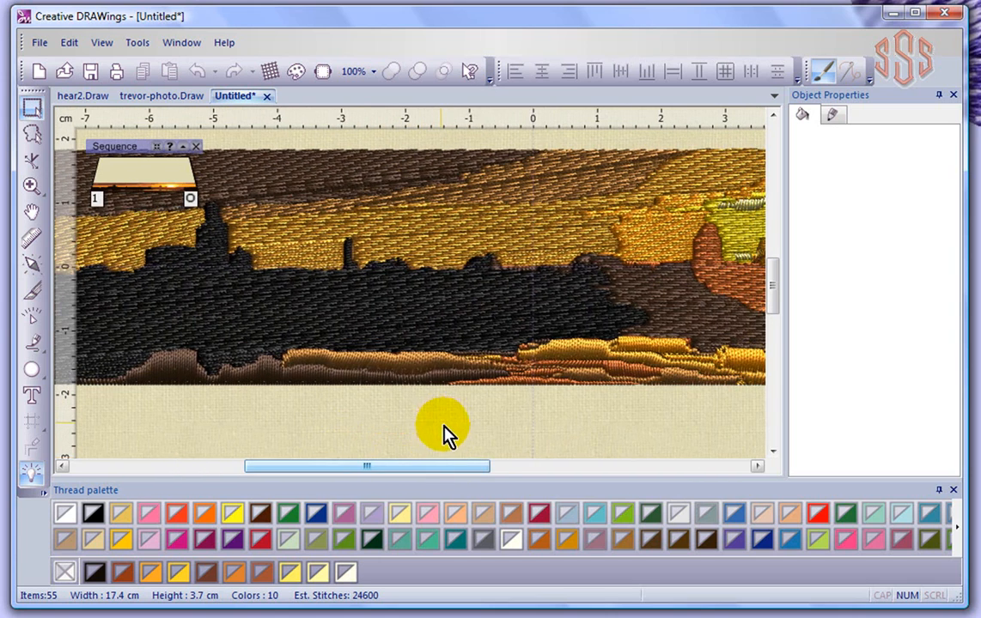
{"action": "scroll", "coordinate": [443, 440], "scroll_direction": "down", "scroll_amount": 2}
{"action": "scroll", "coordinate": [446, 438], "scroll_direction": "down", "scroll_amount": 1}
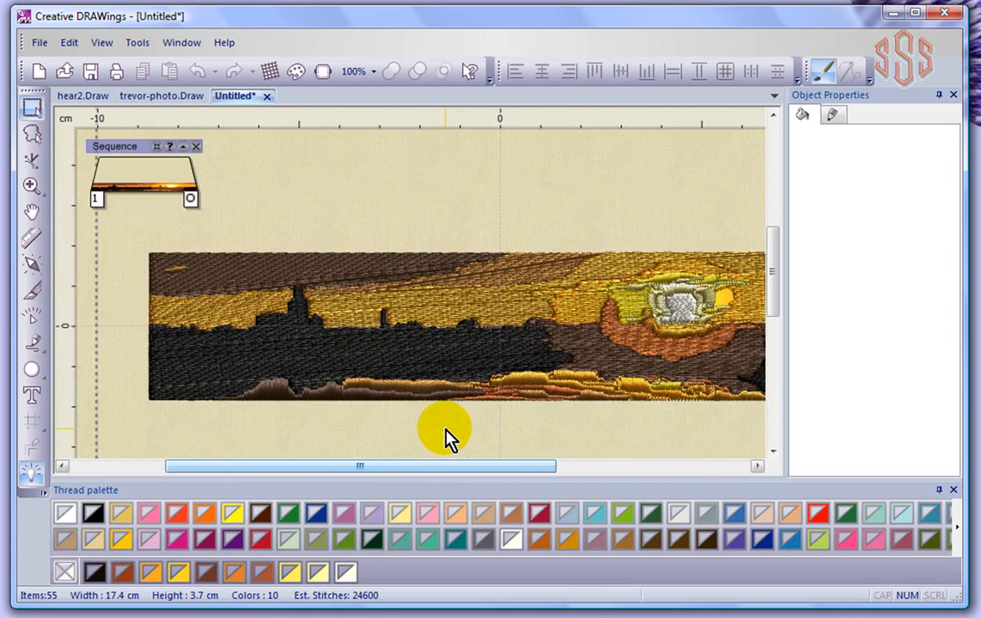
{"action": "scroll", "coordinate": [447, 438], "scroll_direction": "down", "scroll_amount": 1}
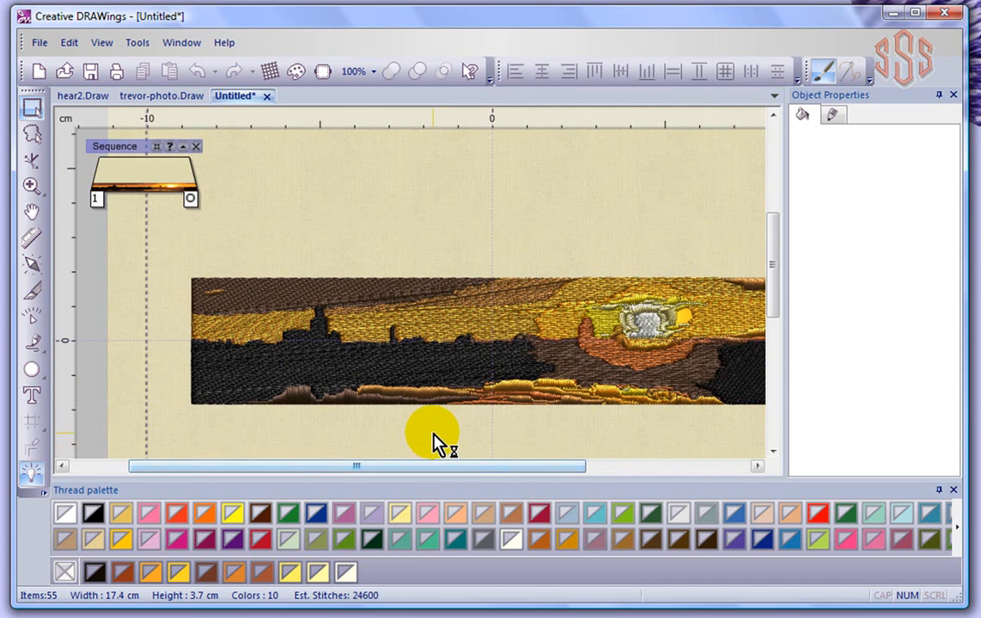
{"action": "scroll", "coordinate": [434, 443], "scroll_direction": "down", "scroll_amount": 2}
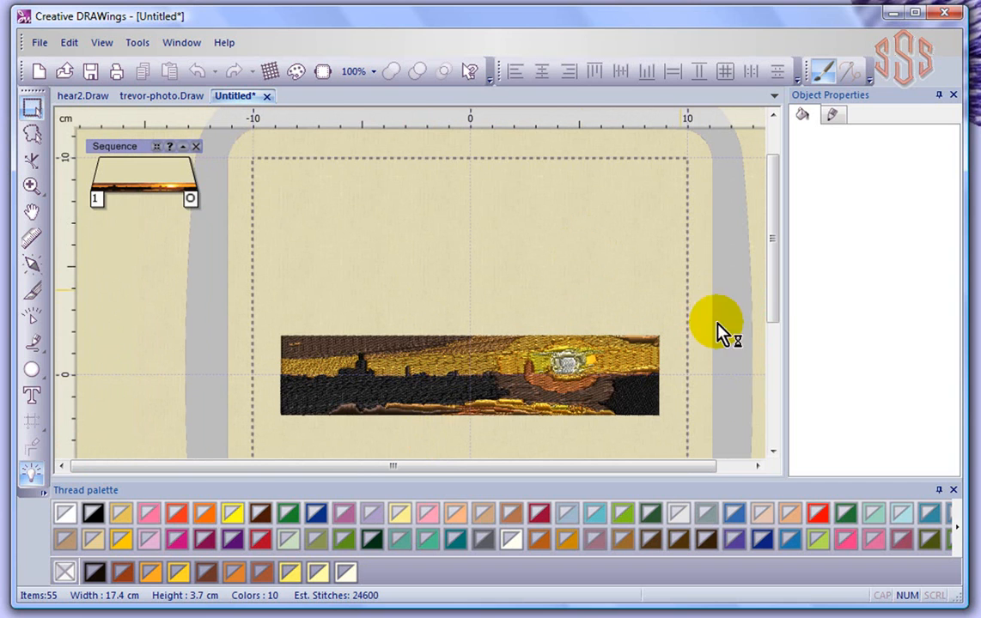
{"action": "left_click_drag", "start_coordinate": [773, 256], "coordinate": [773, 298]}
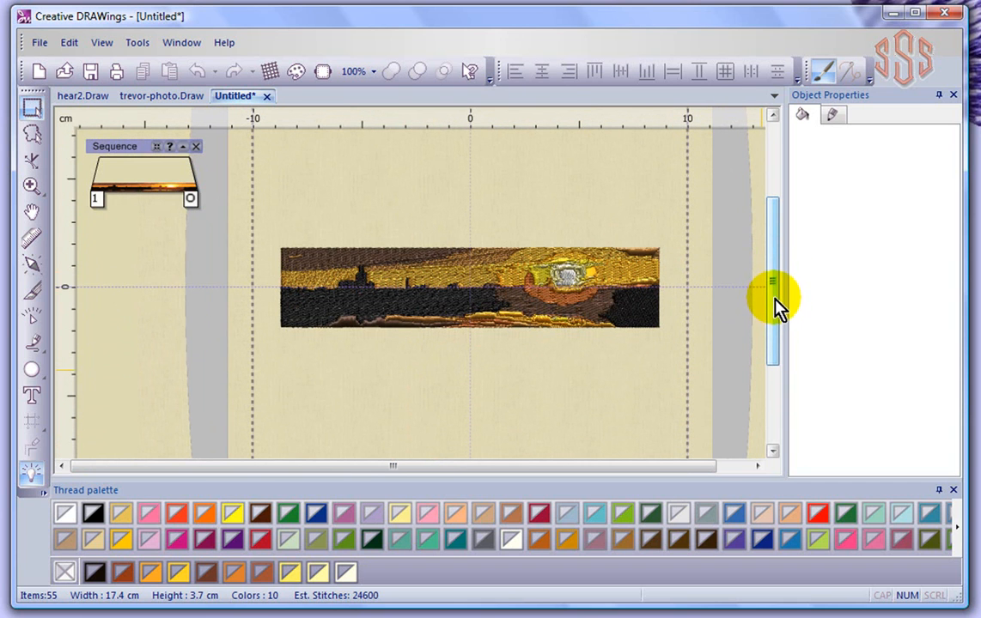
- Start a new design from sunset.jpg in Hoop SQ (200 x 200), opening the image as cross stitch
{"action": "left_click", "coordinate": [38, 74]}
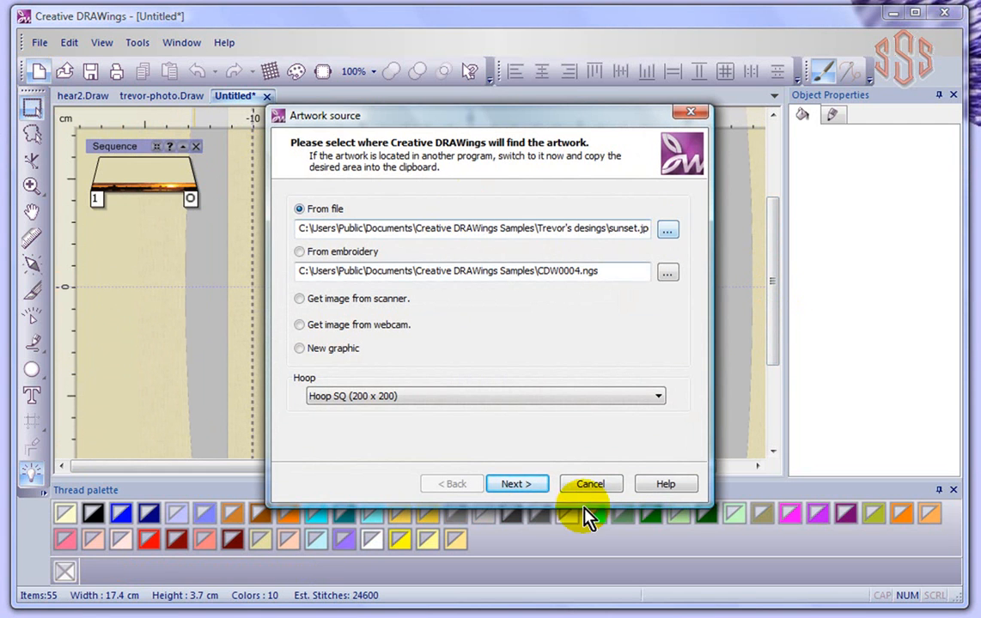
{"action": "left_click", "coordinate": [532, 487]}
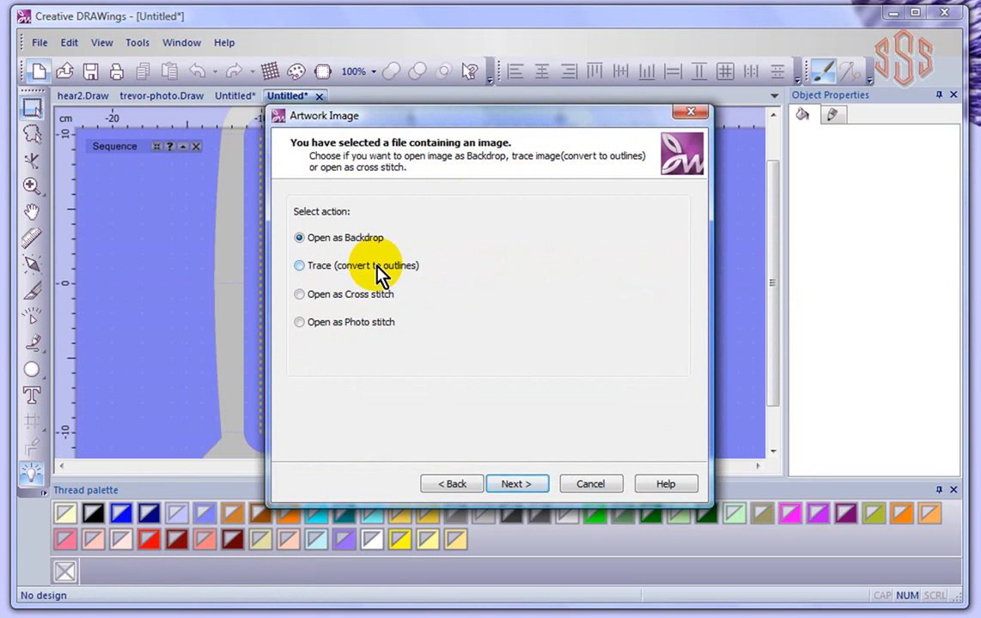
{"action": "left_click", "coordinate": [301, 295]}
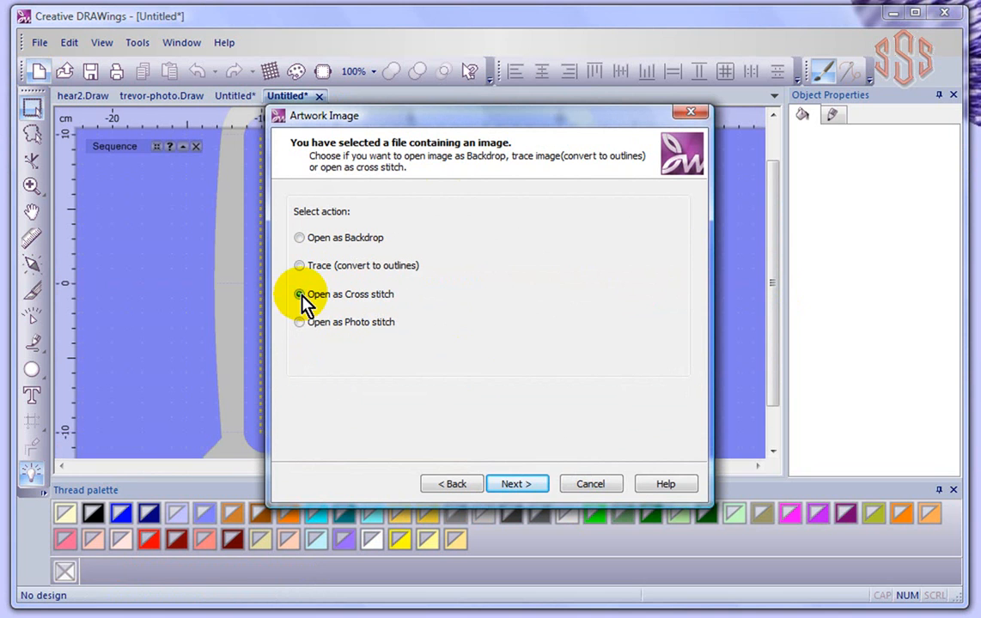
{"action": "left_click", "coordinate": [515, 484]}
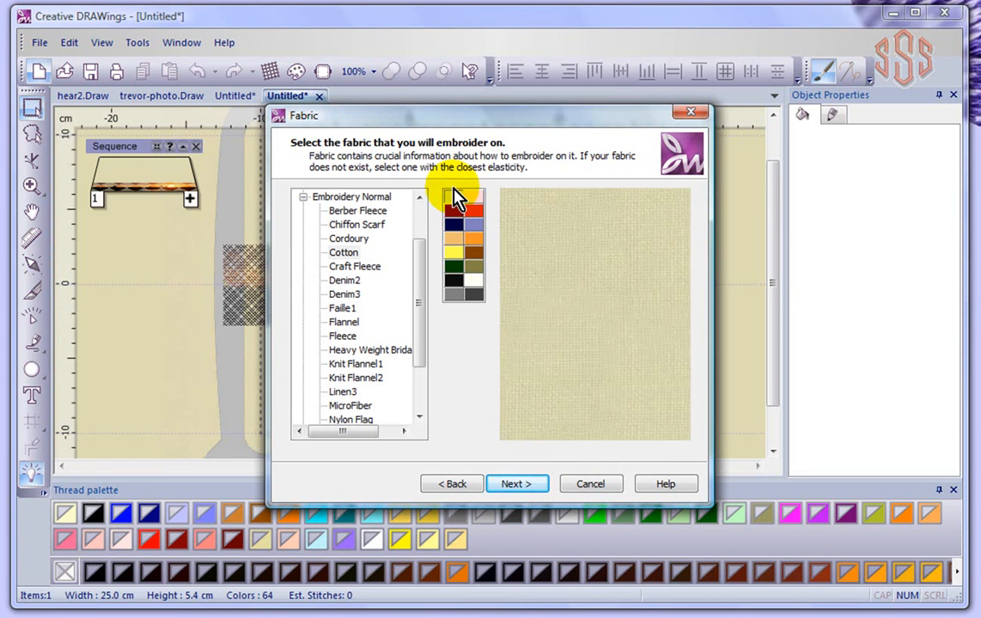
- Keep the preset Cotton fabric and reduce the cross stitch design to 10 threads from the JANOME palette
{"action": "left_click", "coordinate": [525, 488]}
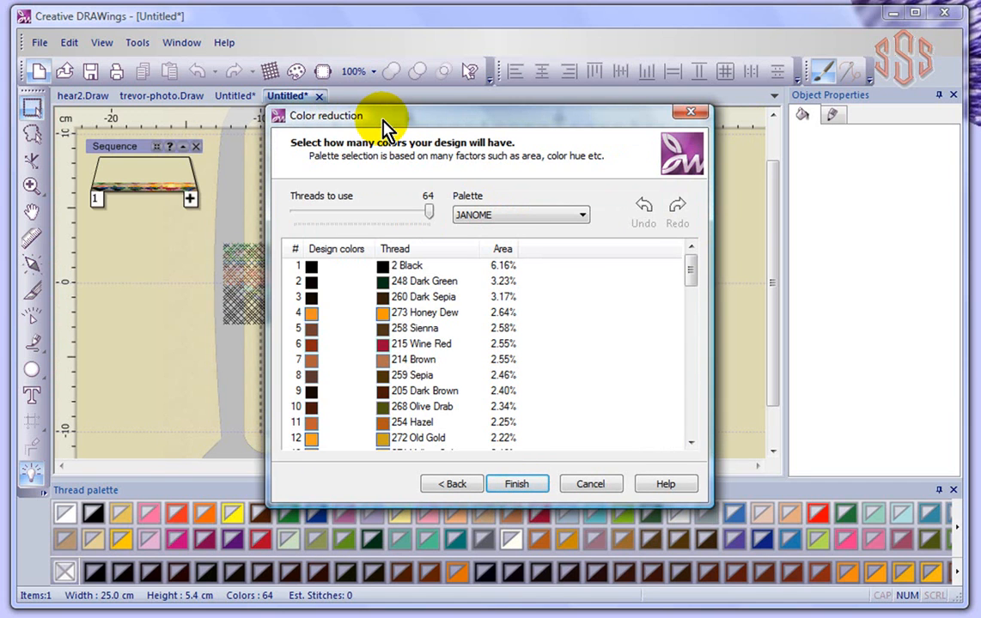
{"action": "left_click_drag", "start_coordinate": [385, 129], "coordinate": [451, 67]}
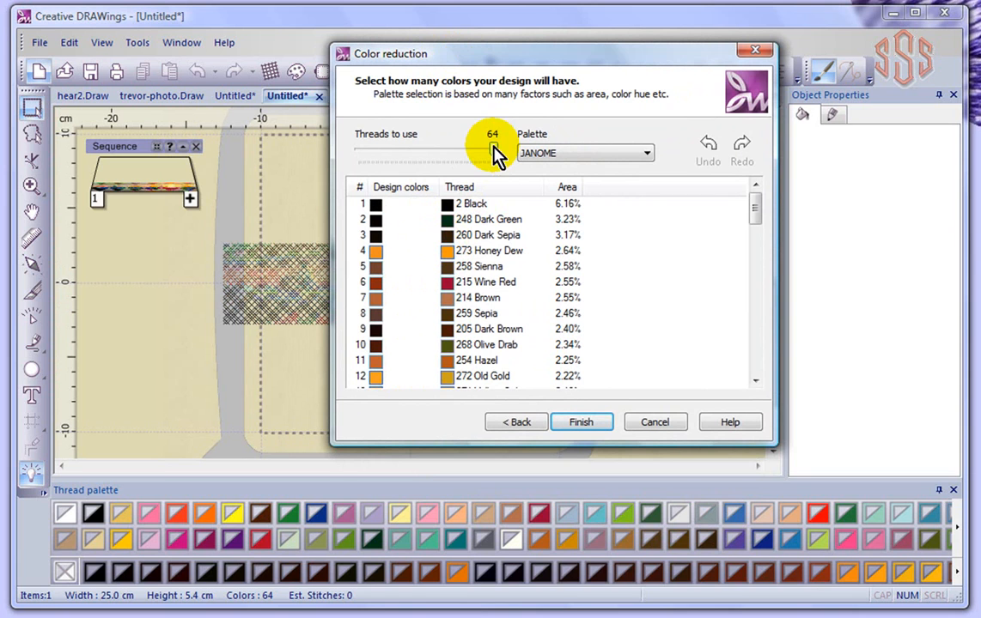
{"action": "left_click_drag", "start_coordinate": [496, 154], "coordinate": [376, 144]}
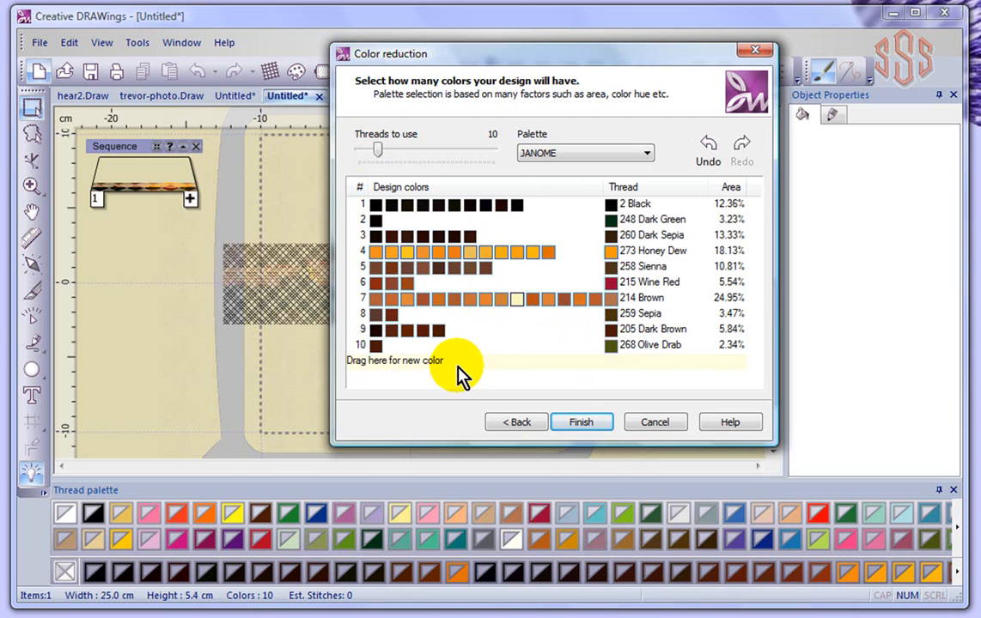
- Try regrouping an orange color under Wine Red and the Dark Green color under Black, and reset the reduction to 10 threads
{"action": "left_click_drag", "start_coordinate": [548, 257], "coordinate": [443, 292]}
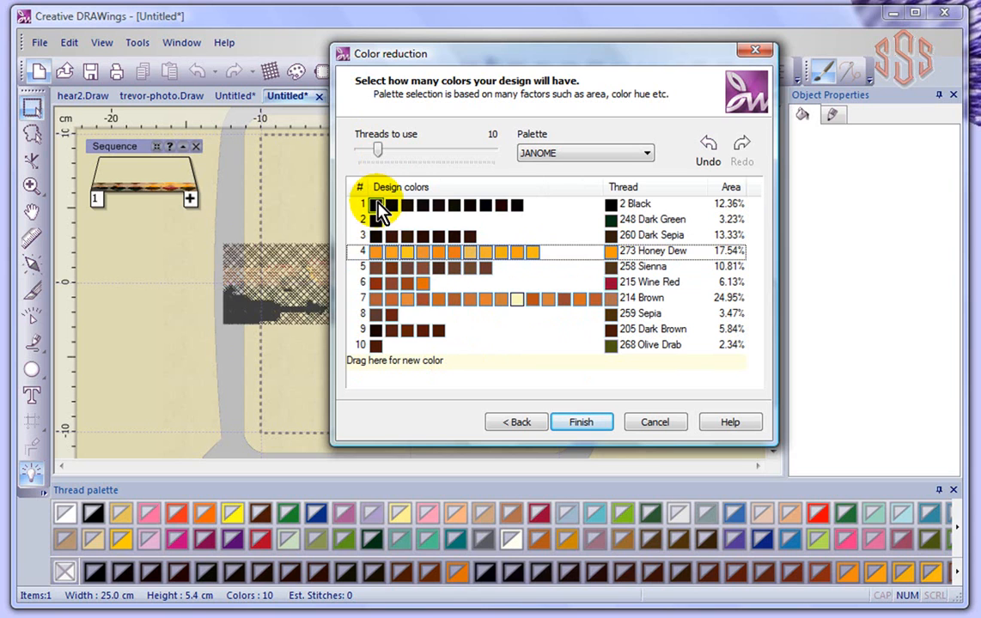
{"action": "left_click_drag", "start_coordinate": [376, 218], "coordinate": [547, 213]}
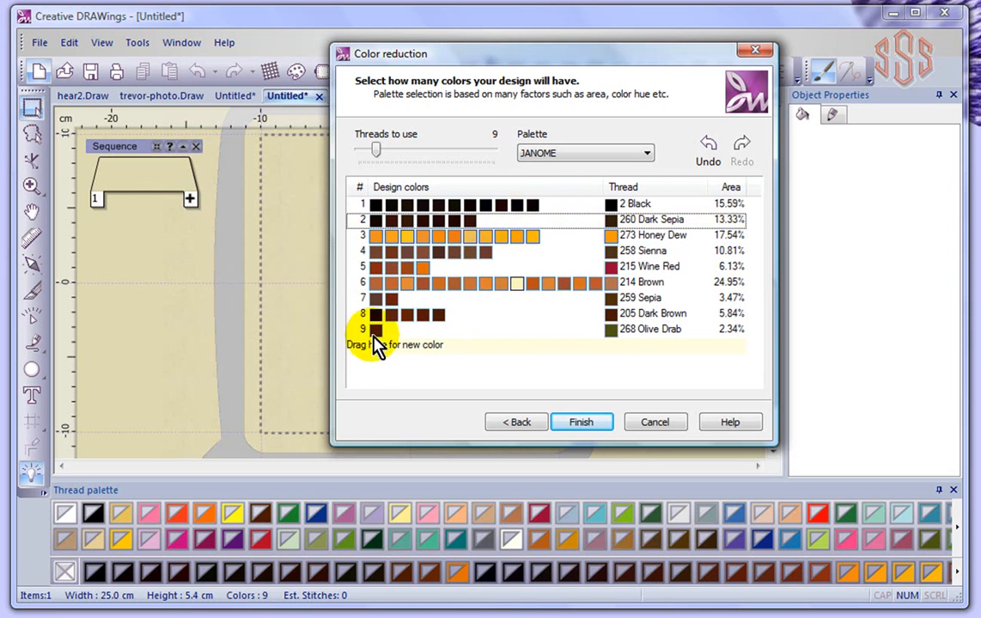
{"action": "left_click", "coordinate": [375, 152]}
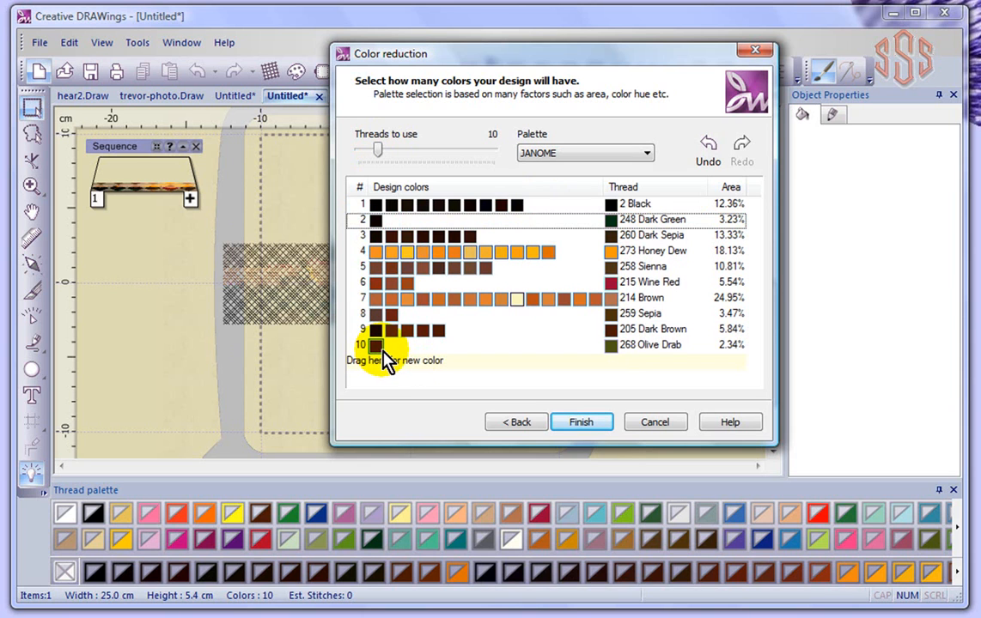
- Check which areas the reduced threads cover and finish the cross stitch sunset with the 10-thread color reduction
{"action": "left_click_drag", "start_coordinate": [404, 286], "coordinate": [614, 286]}
{"action": "left_click_drag", "start_coordinate": [402, 253], "coordinate": [615, 249]}
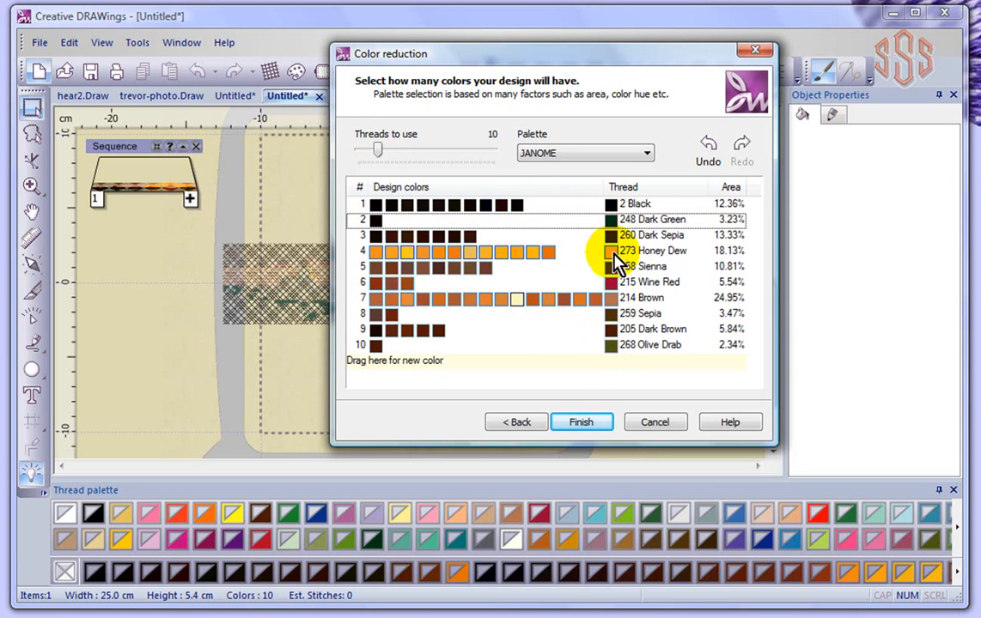
{"action": "left_click", "coordinate": [582, 424]}
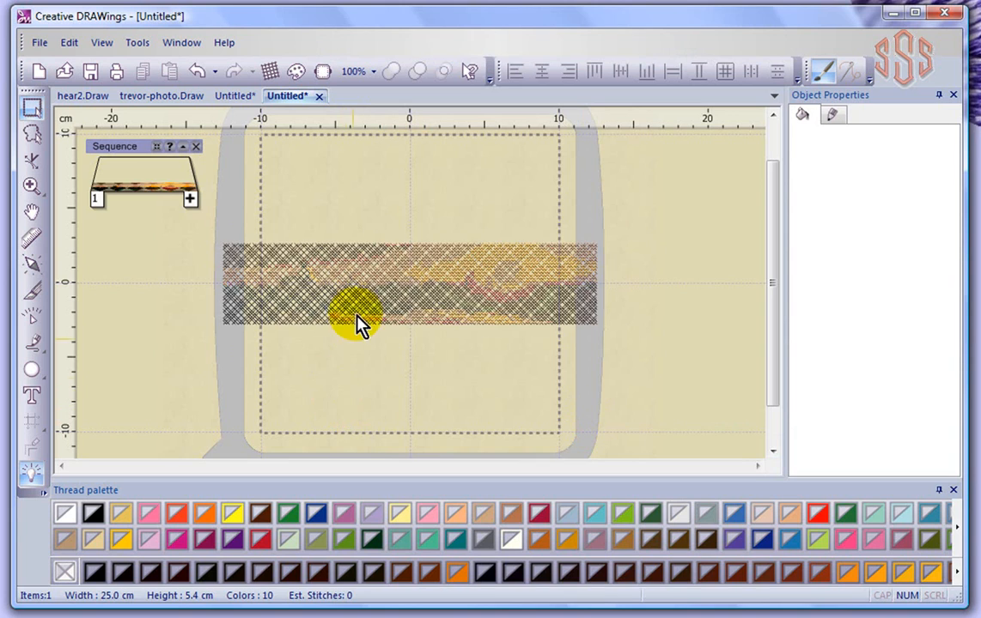
- Examine the sunset's cross stitches up close around the skyline and sun, and from farther out
{"action": "scroll", "coordinate": [403, 292], "scroll_direction": "up", "scroll_amount": 3}
{"action": "scroll", "coordinate": [527, 298], "scroll_direction": "up", "scroll_amount": 2}
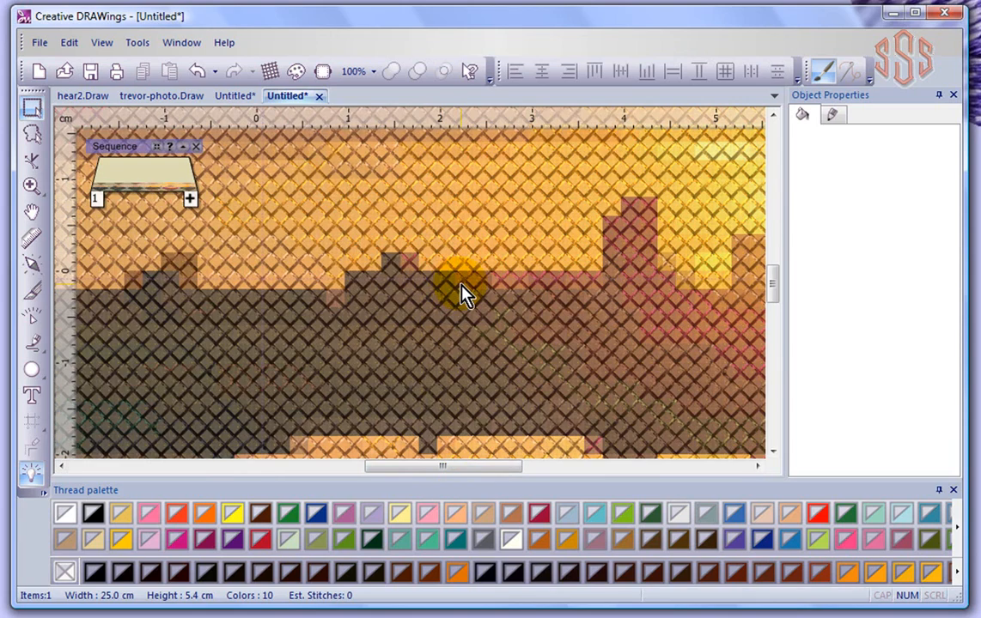
{"action": "scroll", "coordinate": [462, 292], "scroll_direction": "down", "scroll_amount": 2}
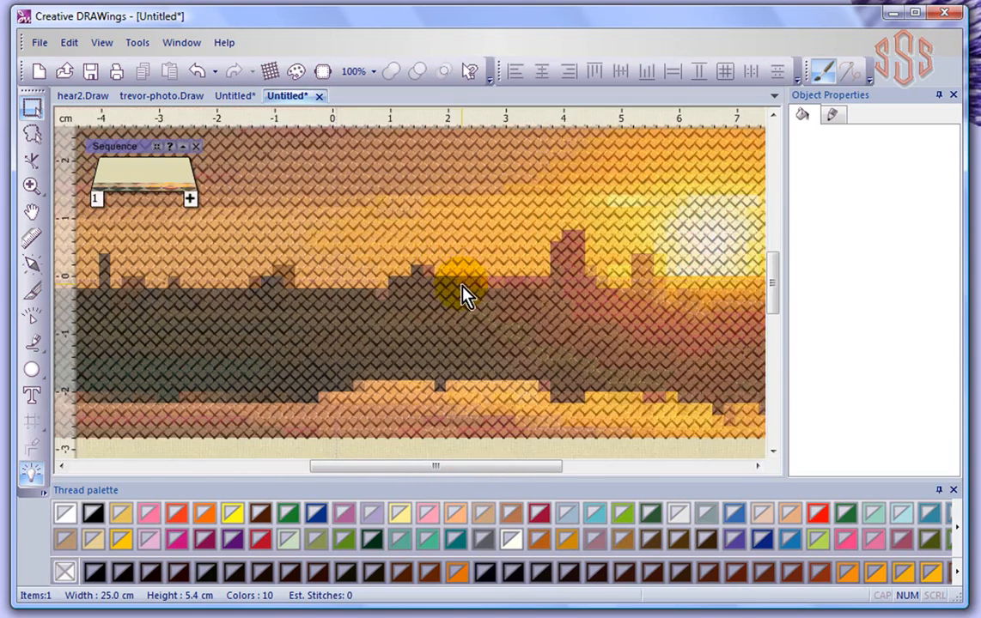
{"action": "scroll", "coordinate": [462, 287], "scroll_direction": "down", "scroll_amount": 1}
{"action": "scroll", "coordinate": [462, 287], "scroll_direction": "down", "scroll_amount": 1}
{"action": "scroll", "coordinate": [462, 287], "scroll_direction": "down", "scroll_amount": 1}
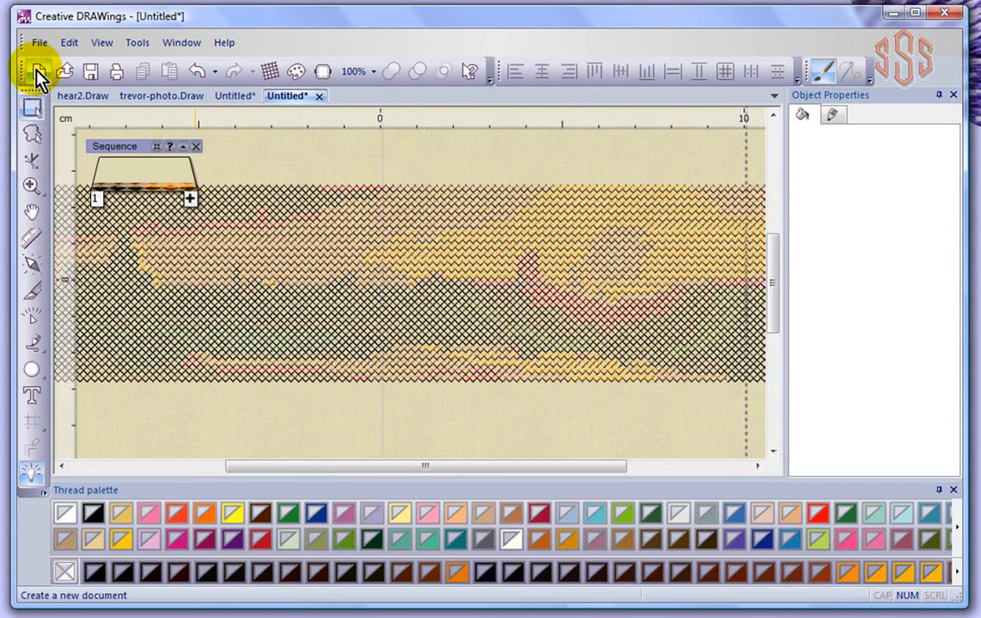
- Start another design from sunset.jpg in Hoop SQ (200 x 200), opening the image as photo stitch
{"action": "left_click", "coordinate": [38, 72]}
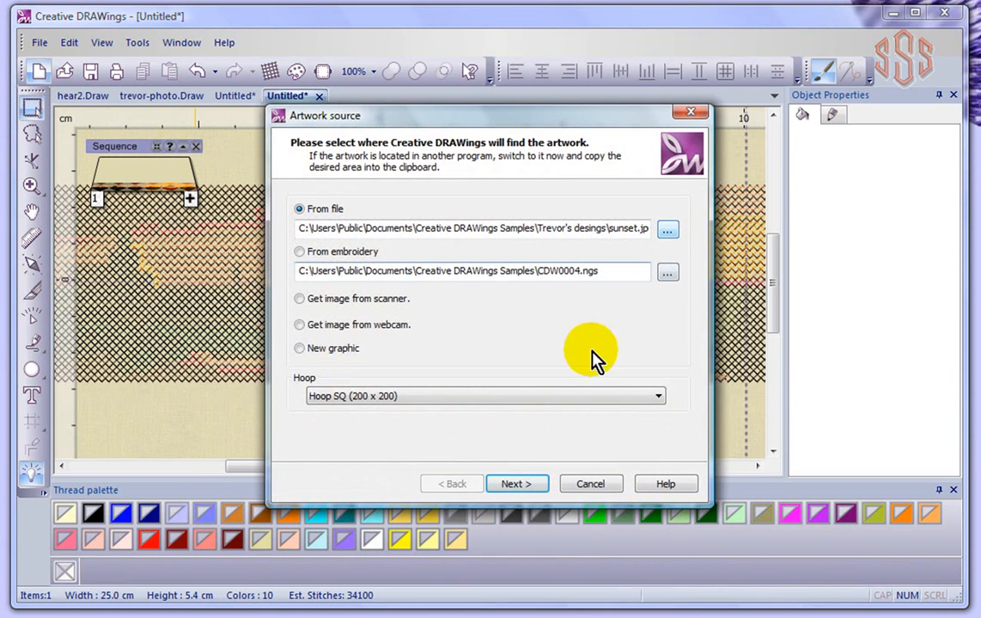
{"action": "left_click", "coordinate": [517, 481]}
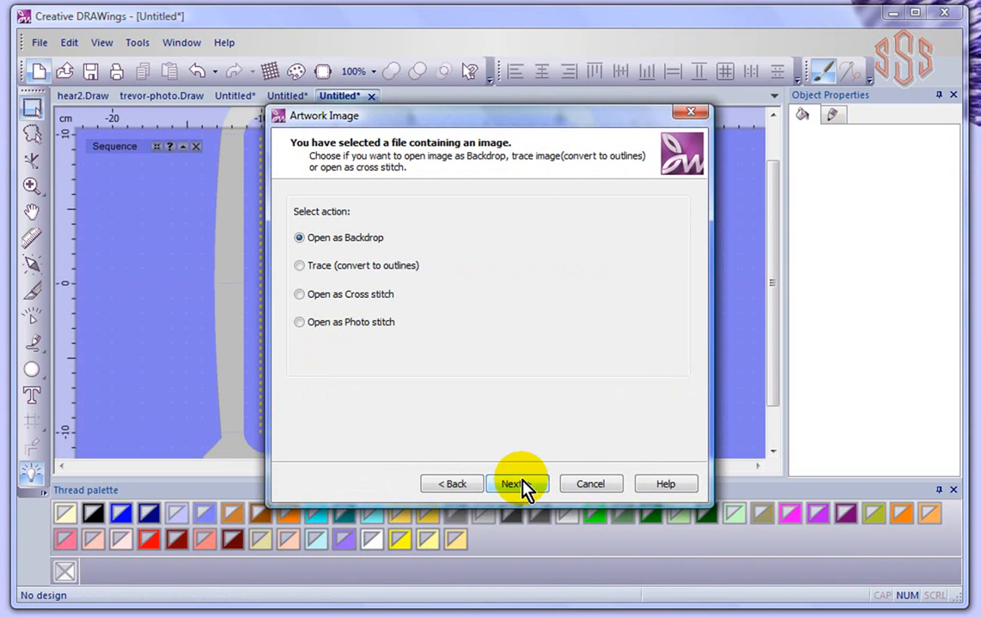
{"action": "left_click", "coordinate": [294, 324]}
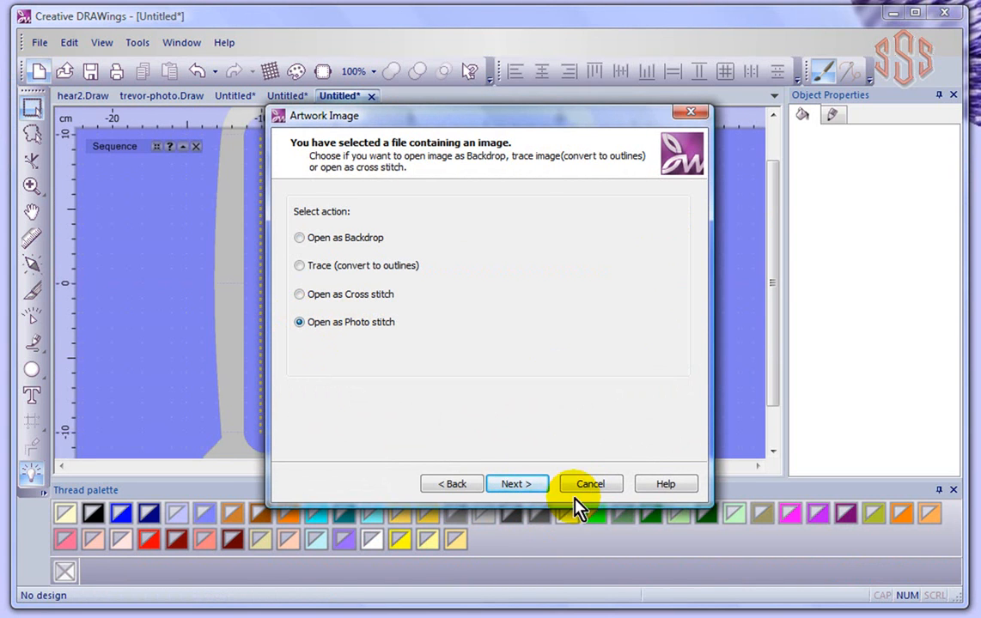
{"action": "left_click", "coordinate": [529, 484]}
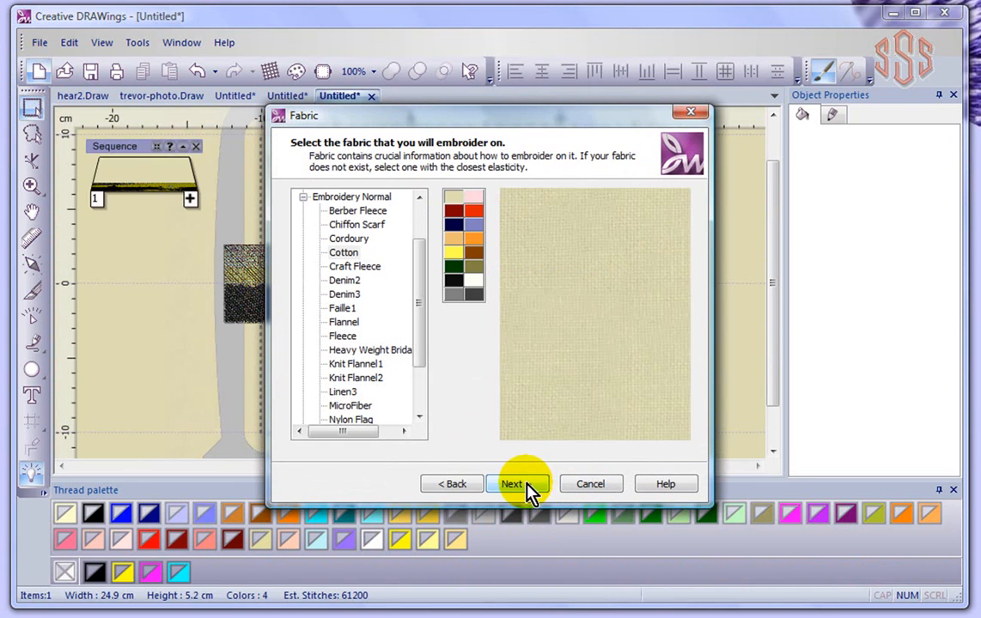
- Finish the photo stitch sunset with the four JANOME threads and examine its stitches up close around the skyline and sun
{"action": "left_click", "coordinate": [530, 485]}
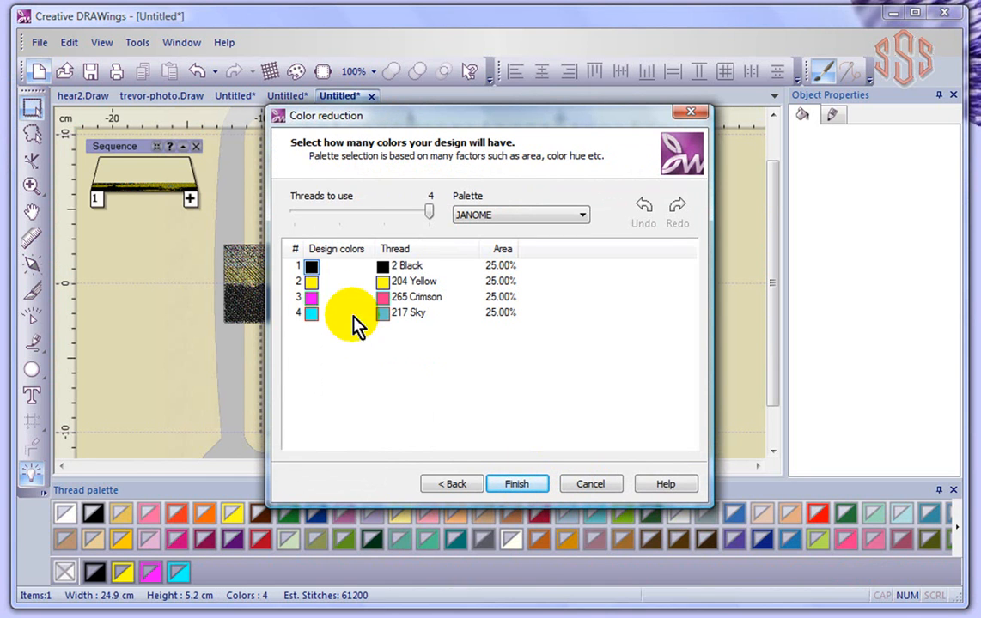
{"action": "left_click", "coordinate": [526, 484]}
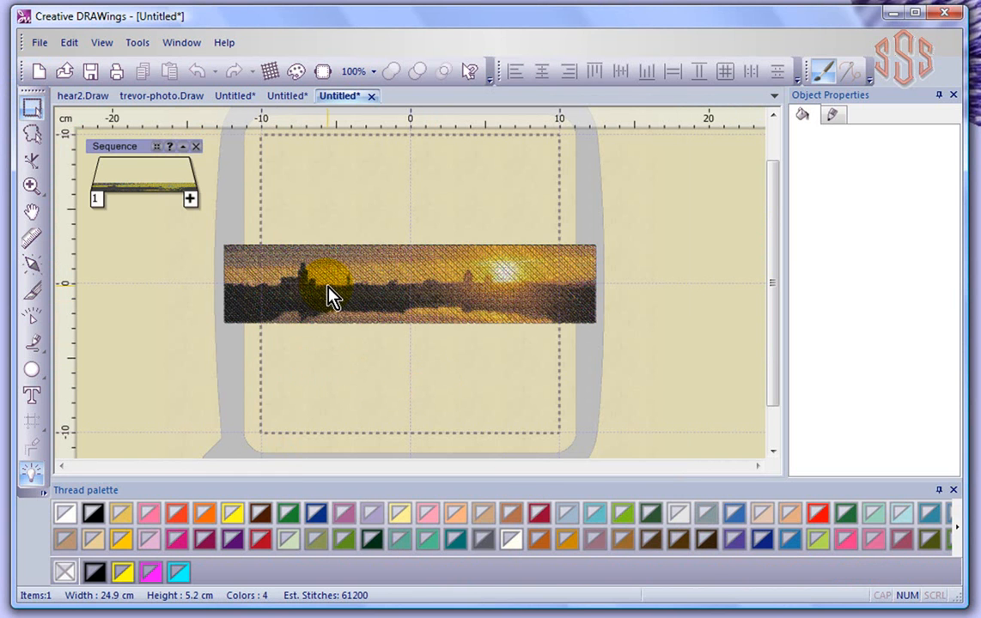
{"action": "scroll", "coordinate": [350, 307], "scroll_direction": "up", "scroll_amount": 3}
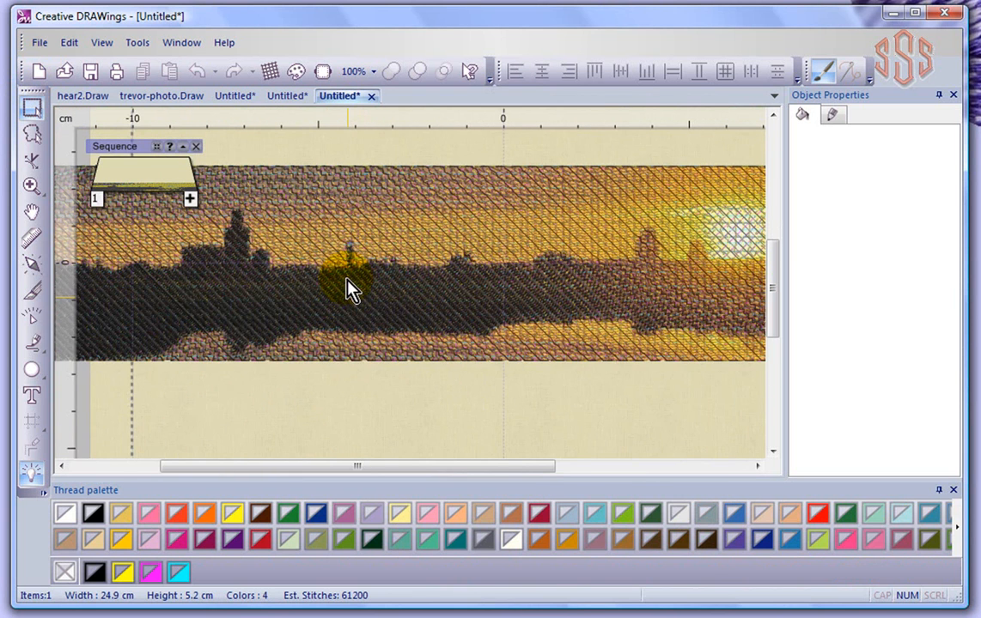
{"action": "scroll", "coordinate": [344, 280], "scroll_direction": "up", "scroll_amount": 3}
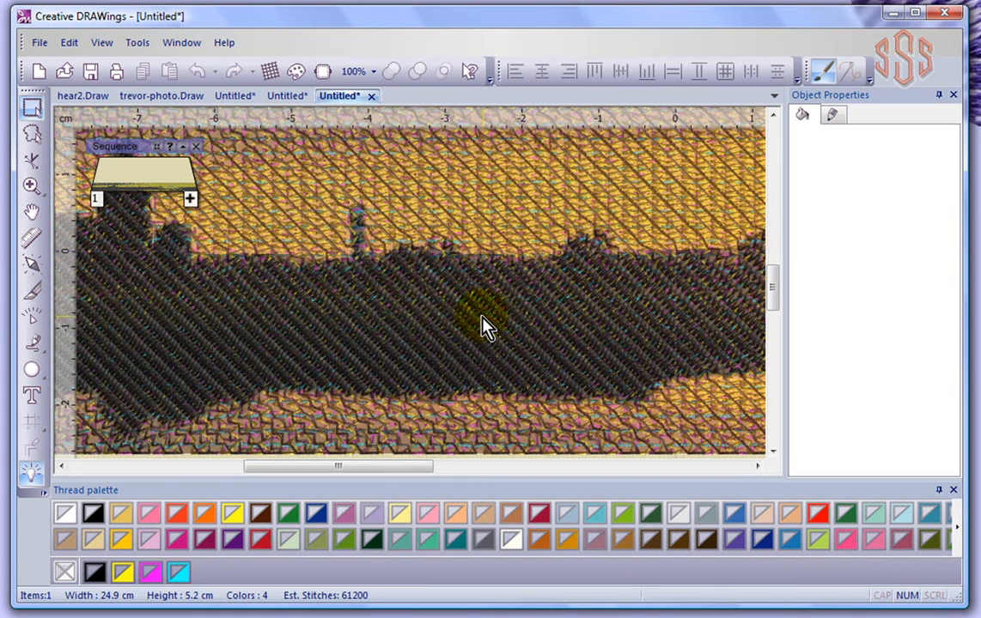
{"action": "left_click_drag", "start_coordinate": [382, 471], "coordinate": [543, 470]}
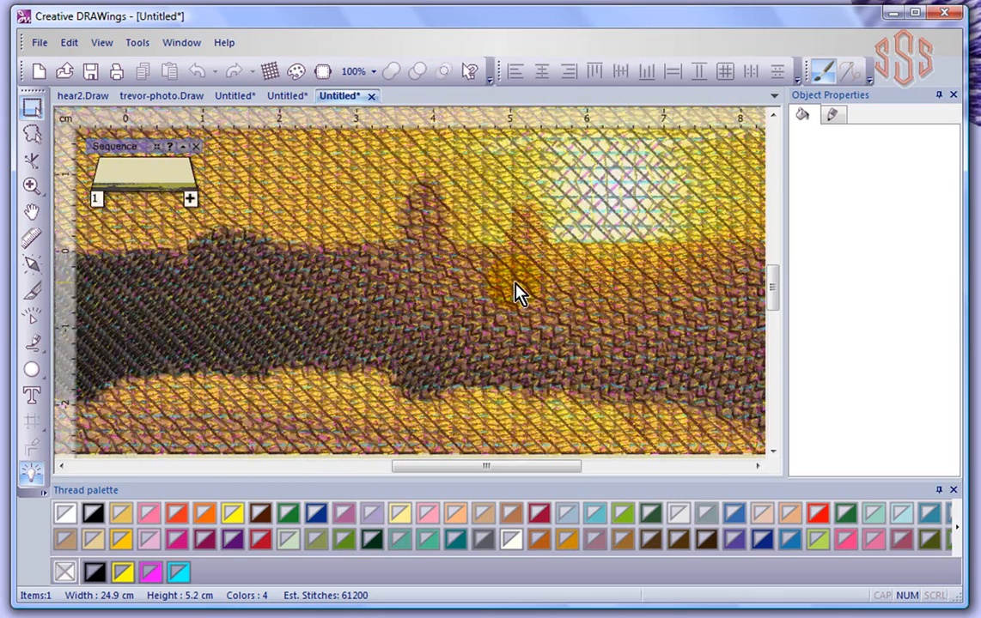
{"action": "scroll", "coordinate": [495, 323], "scroll_direction": "down", "scroll_amount": 3}
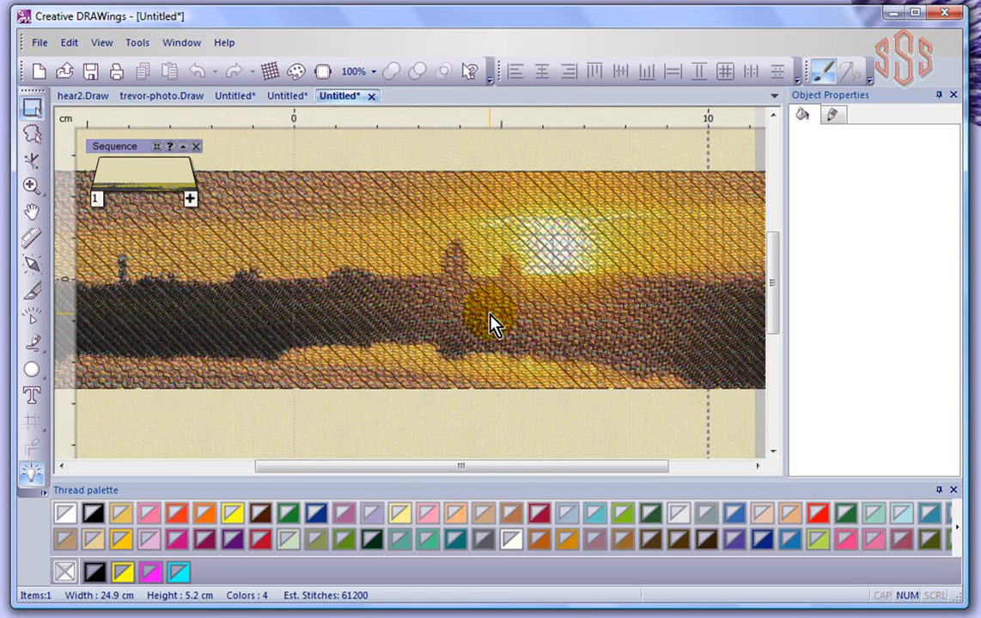
{"action": "scroll", "coordinate": [496, 323], "scroll_direction": "down", "scroll_amount": 1}
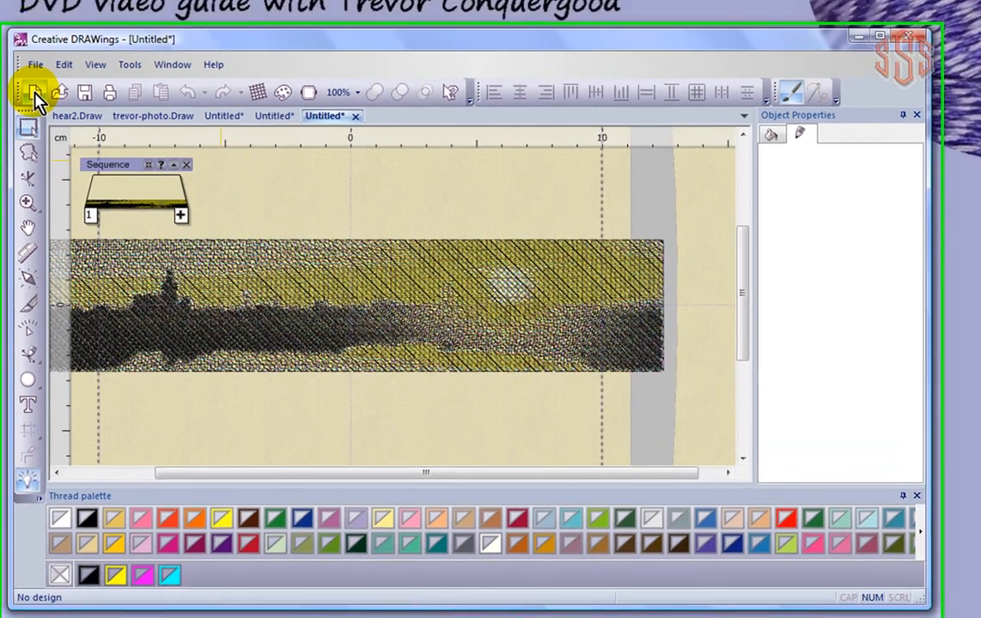
- Start another design in Hoop SQ (200 x 200) with the image taken from the scanner, and preview the page in color
{"action": "left_click", "coordinate": [38, 141]}
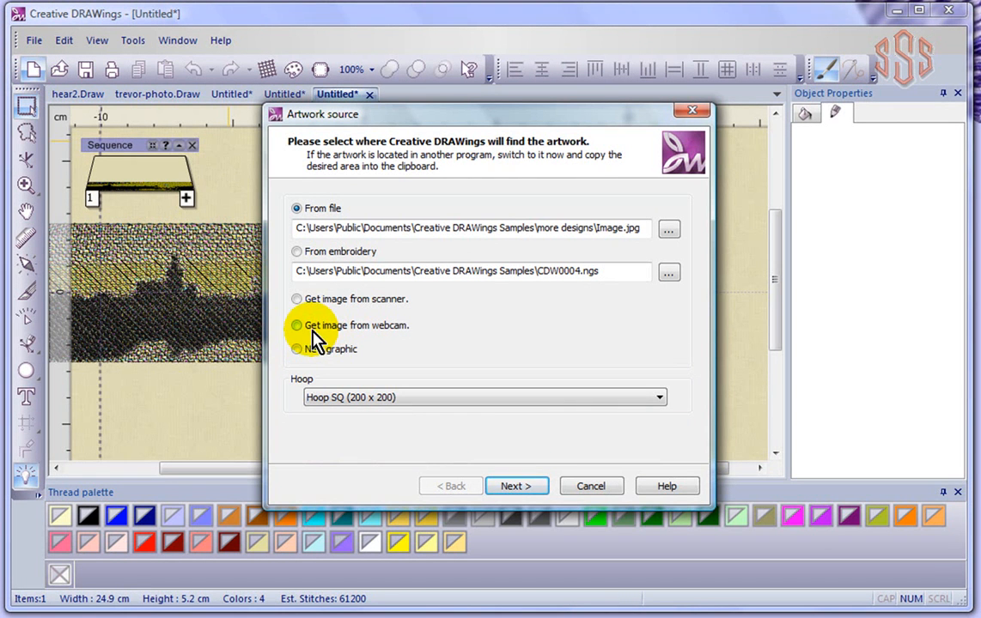
{"action": "left_click", "coordinate": [297, 299]}
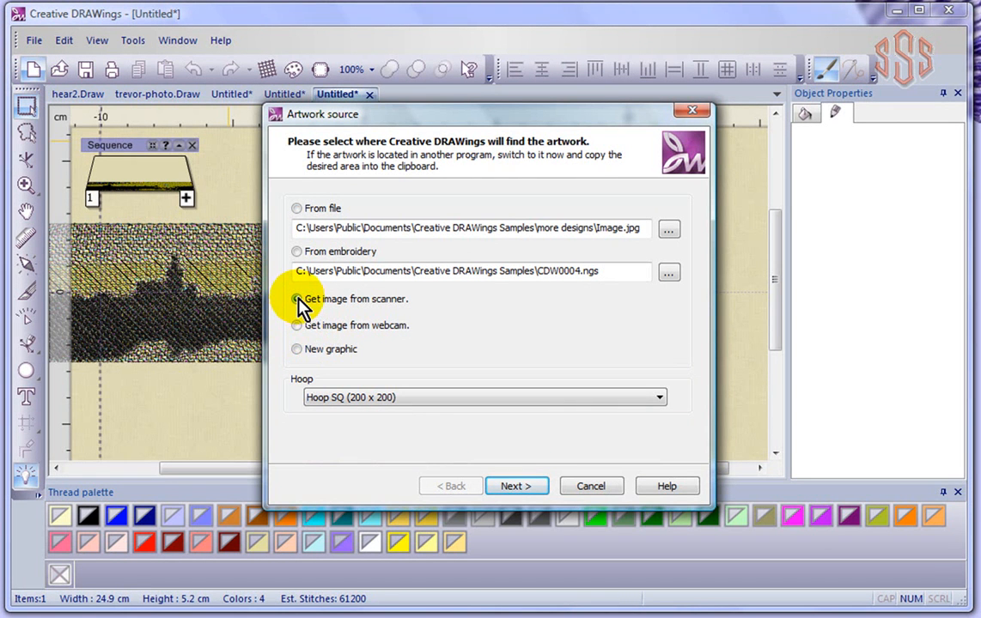
{"action": "left_click", "coordinate": [515, 487]}
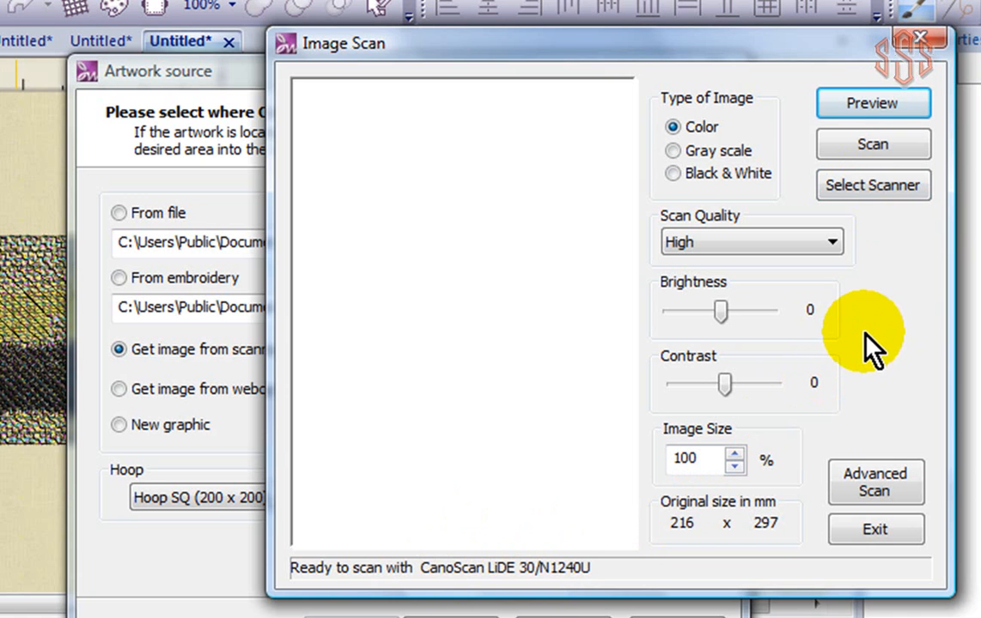
{"action": "left_click", "coordinate": [871, 105]}
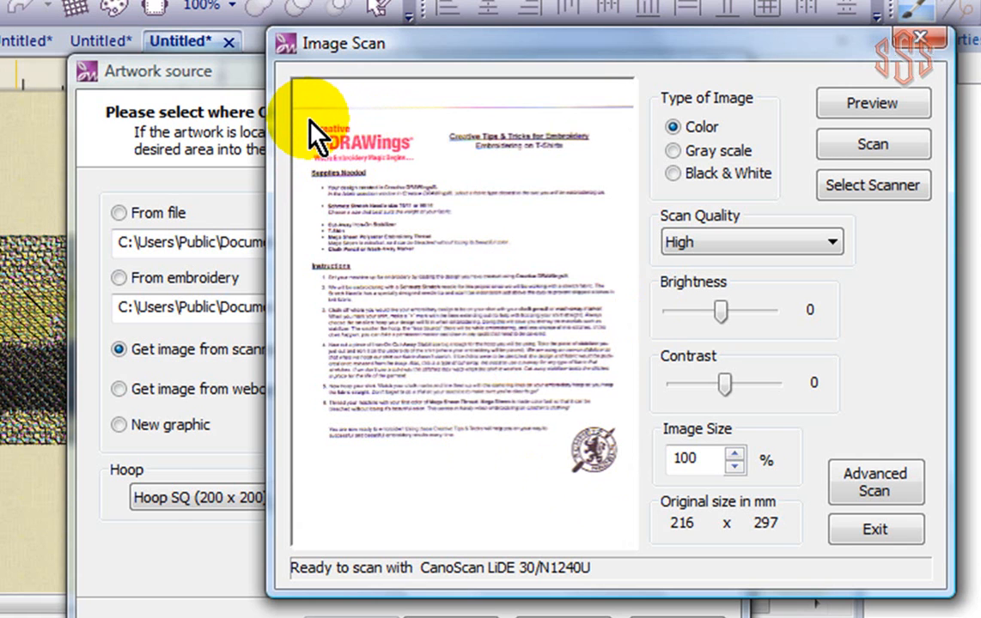
- Mark the Creative DRAWings logo as the scan area, about 73 x 28 mm, and set the image size to 200%
{"action": "left_click_drag", "start_coordinate": [310, 120], "coordinate": [425, 168]}
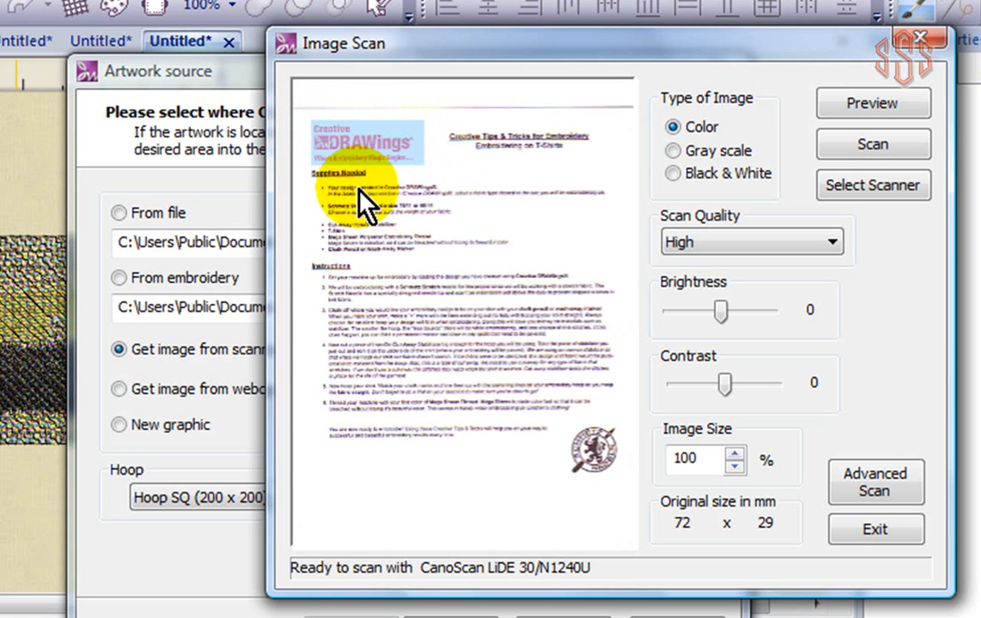
{"action": "left_click", "coordinate": [481, 213]}
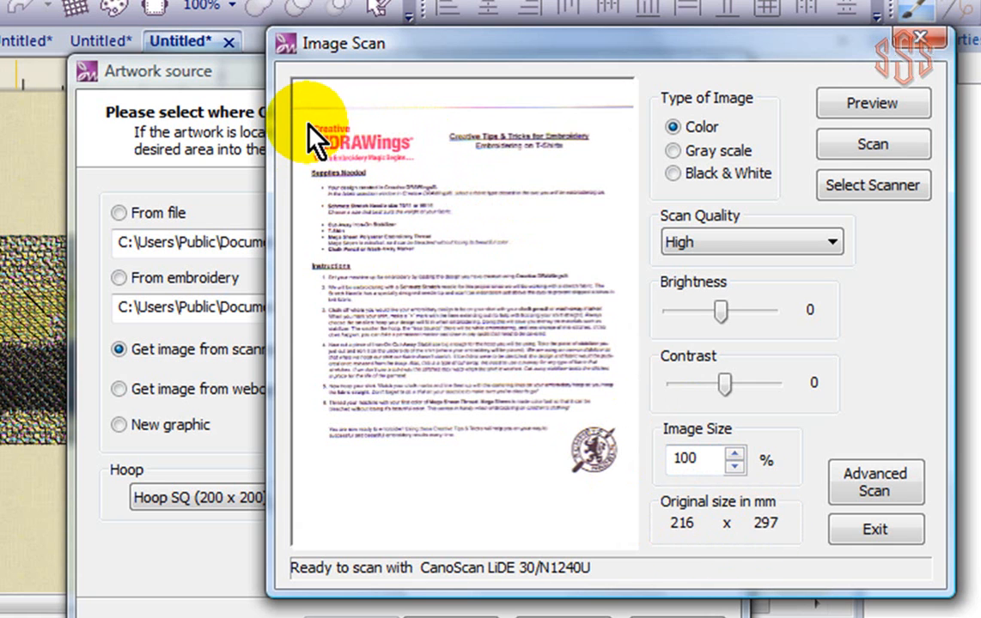
{"action": "left_click_drag", "start_coordinate": [308, 125], "coordinate": [425, 166]}
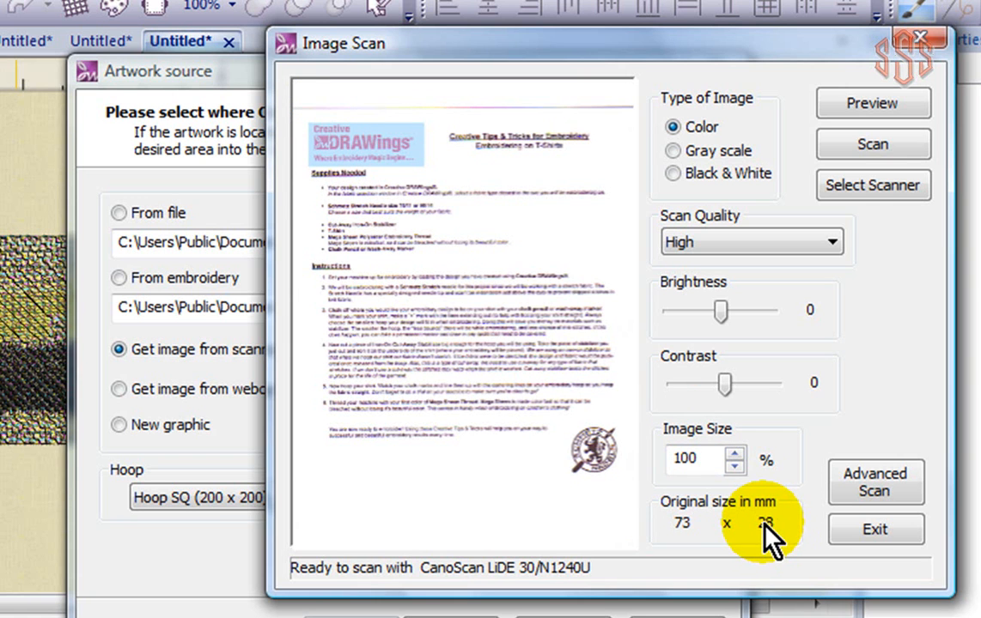
{"action": "left_click", "coordinate": [680, 457]}
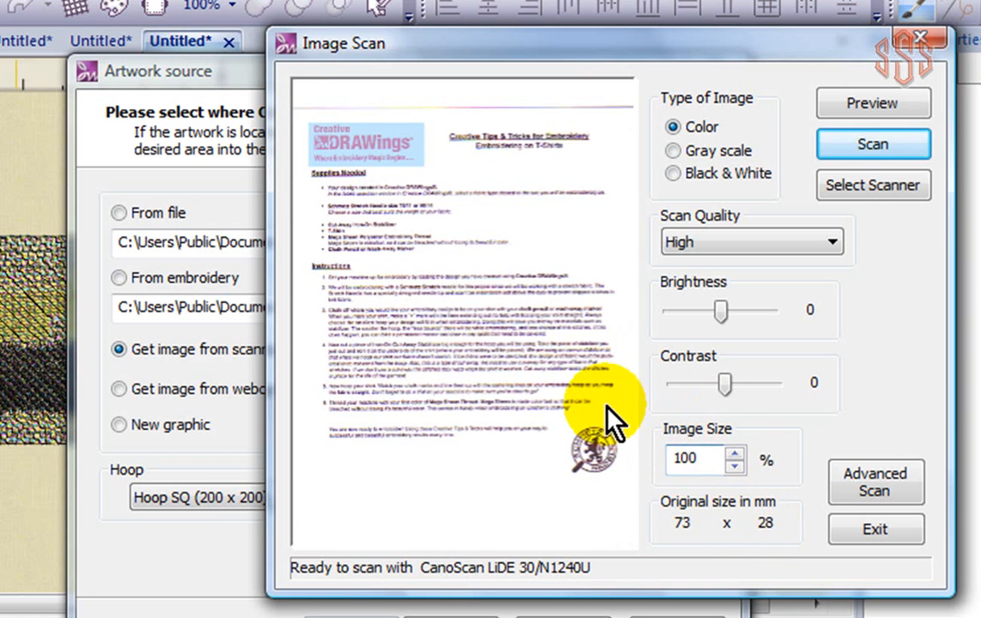
{"action": "key", "text": "BackSpace"}
{"action": "type", "text": "2"}
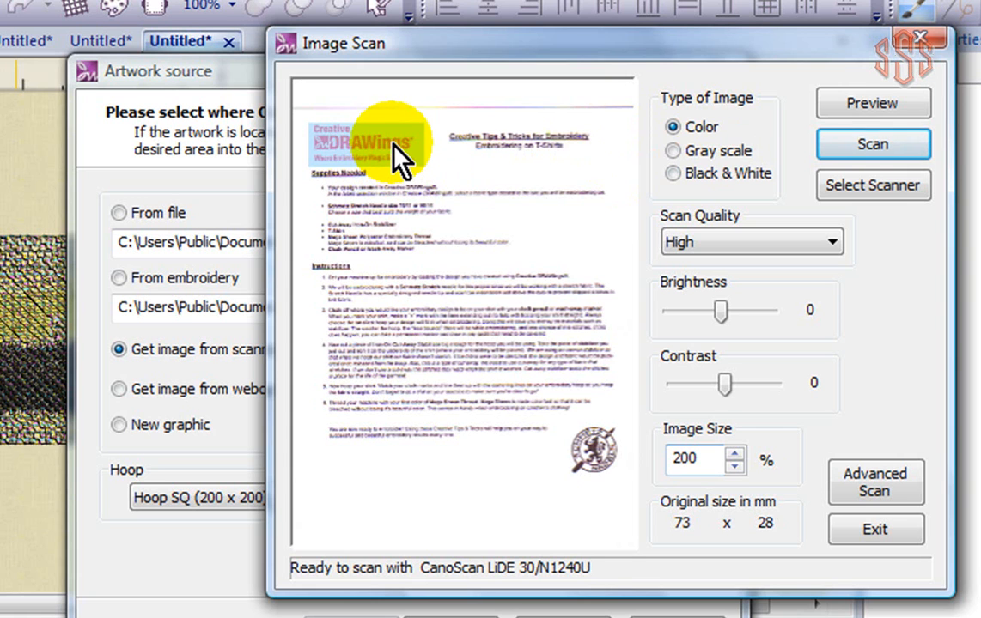
- Scan the marked logo as a Black & White image with High scan quality
{"action": "left_click", "coordinate": [673, 175]}
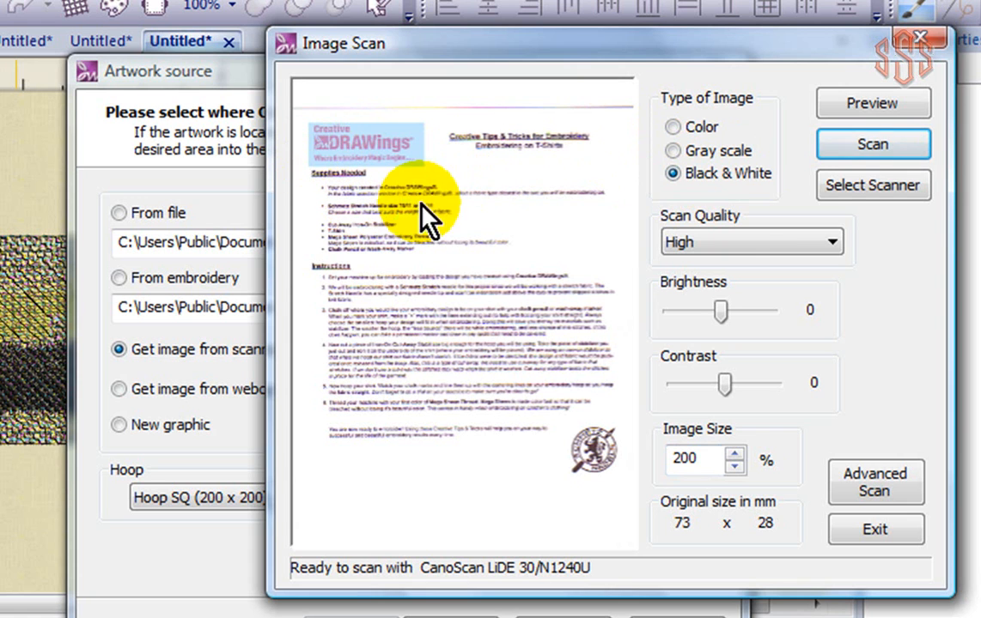
{"action": "left_click", "coordinate": [830, 243]}
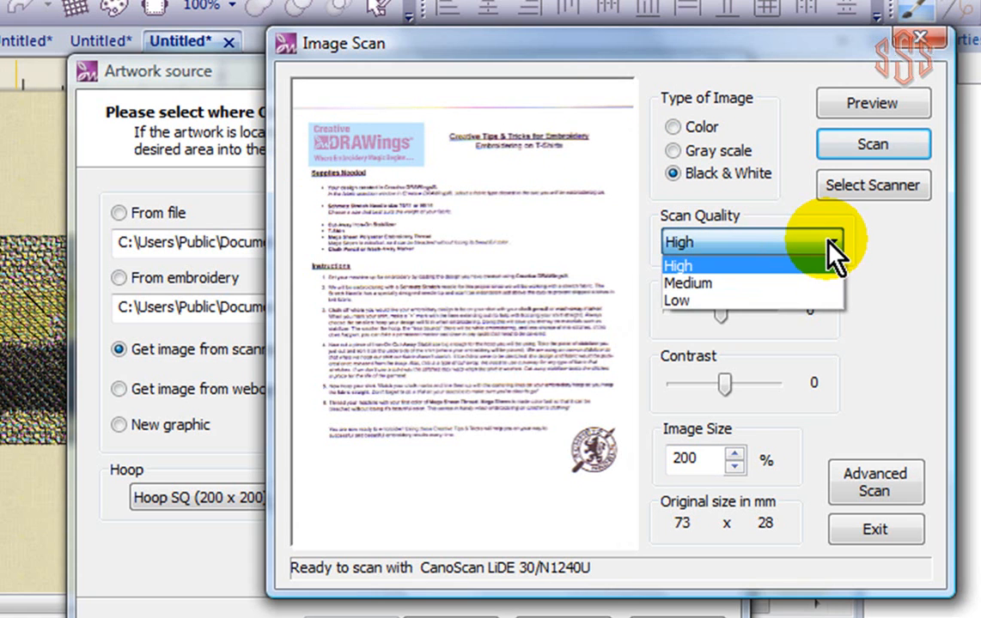
{"action": "left_click", "coordinate": [722, 266]}
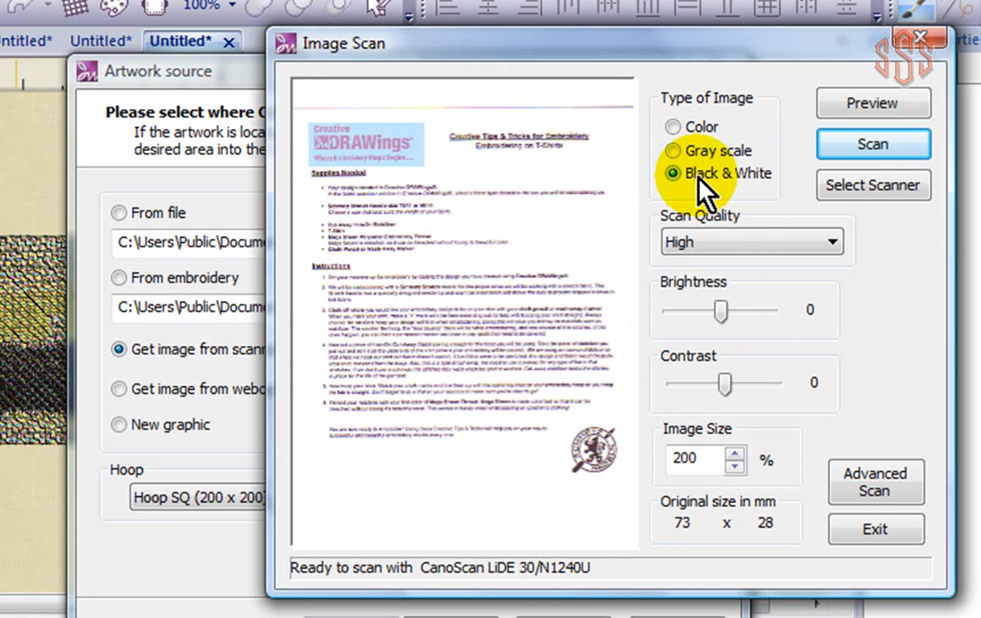
{"action": "left_click", "coordinate": [700, 241]}
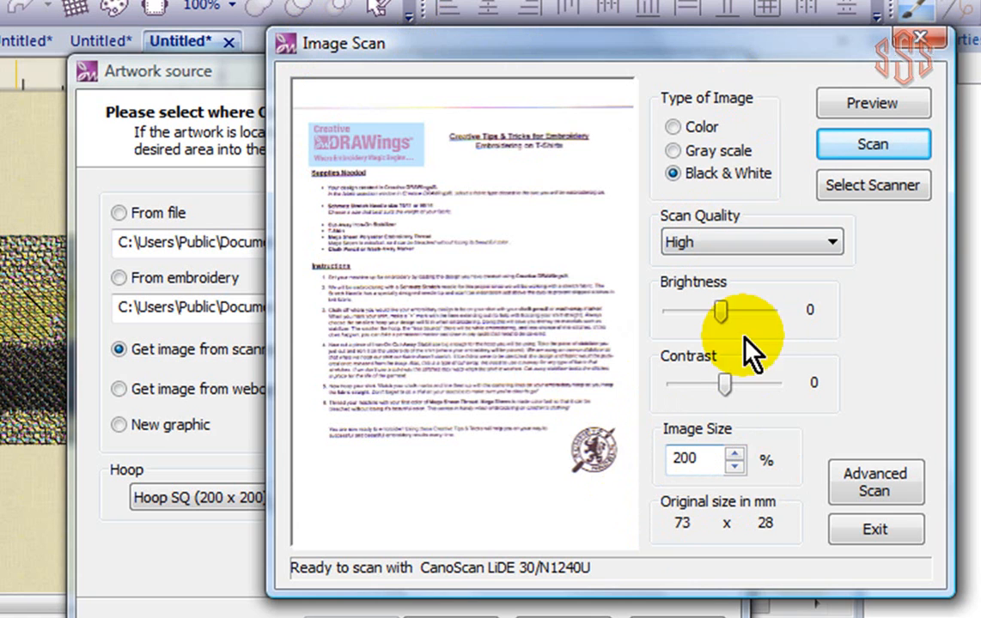
{"action": "left_click", "coordinate": [871, 146]}
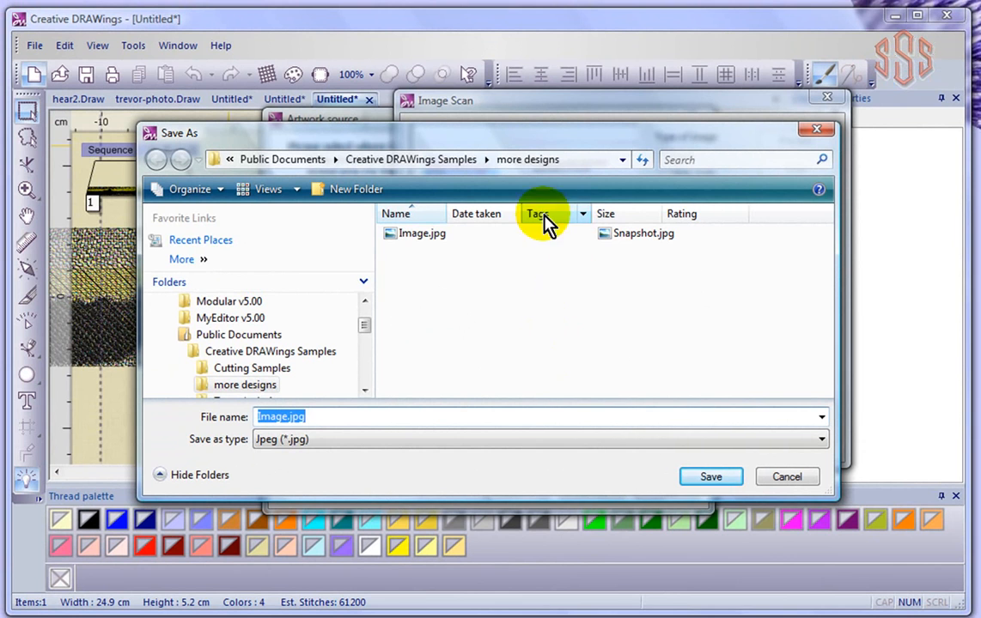
- Save the scanned logo as Creative.jpg in the personal designs folder inside Creative DRAWings Samples
{"action": "left_click", "coordinate": [364, 390]}
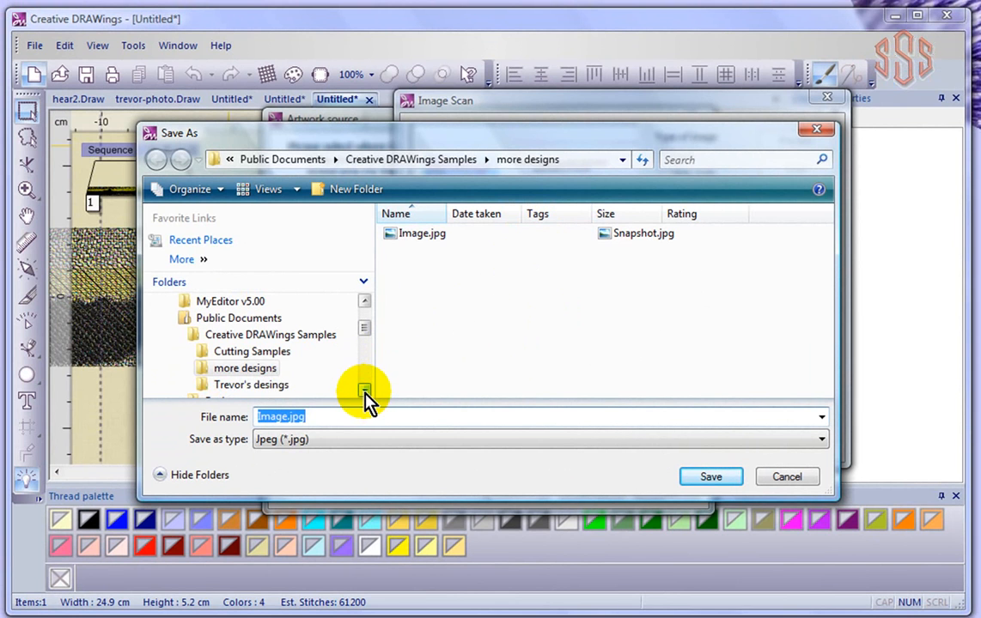
{"action": "left_click", "coordinate": [273, 387]}
{"action": "double_click", "coordinate": [286, 419]}
{"action": "left_click_drag", "start_coordinate": [288, 418], "coordinate": [255, 421]}
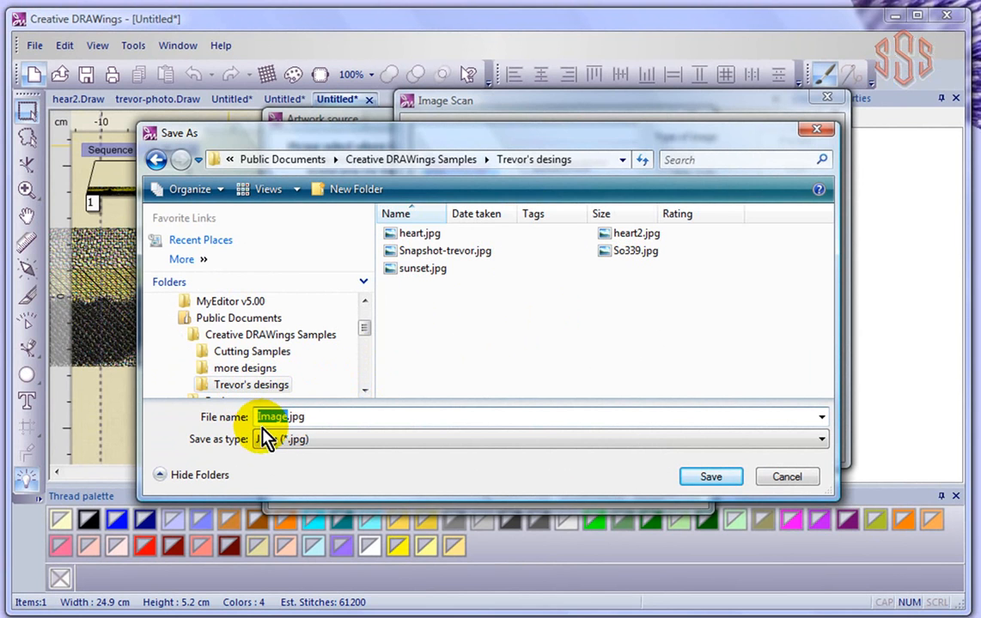
{"action": "type", "text": "Creative"}
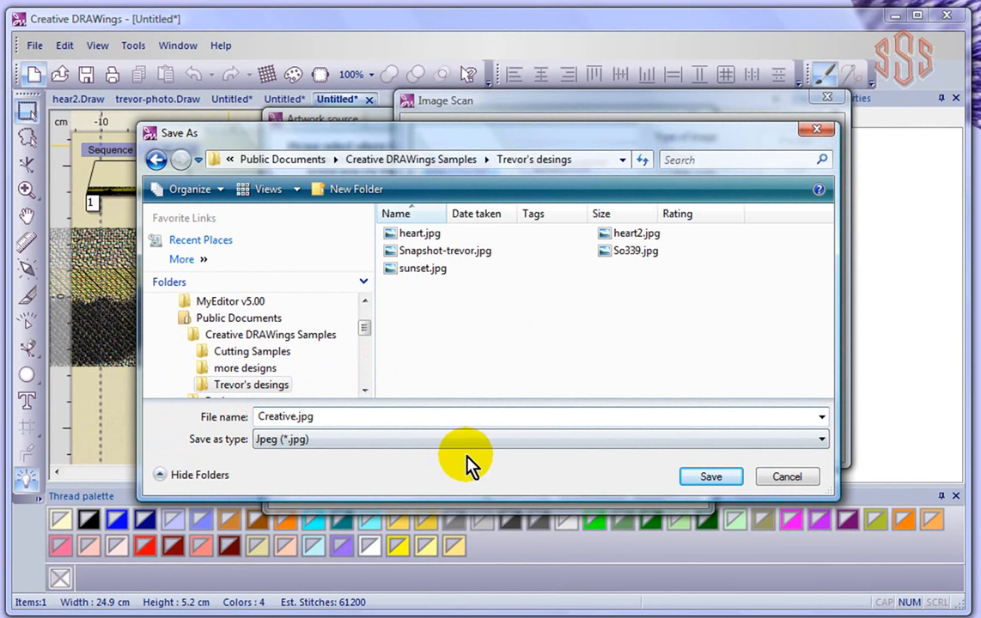
{"action": "left_click", "coordinate": [713, 478]}
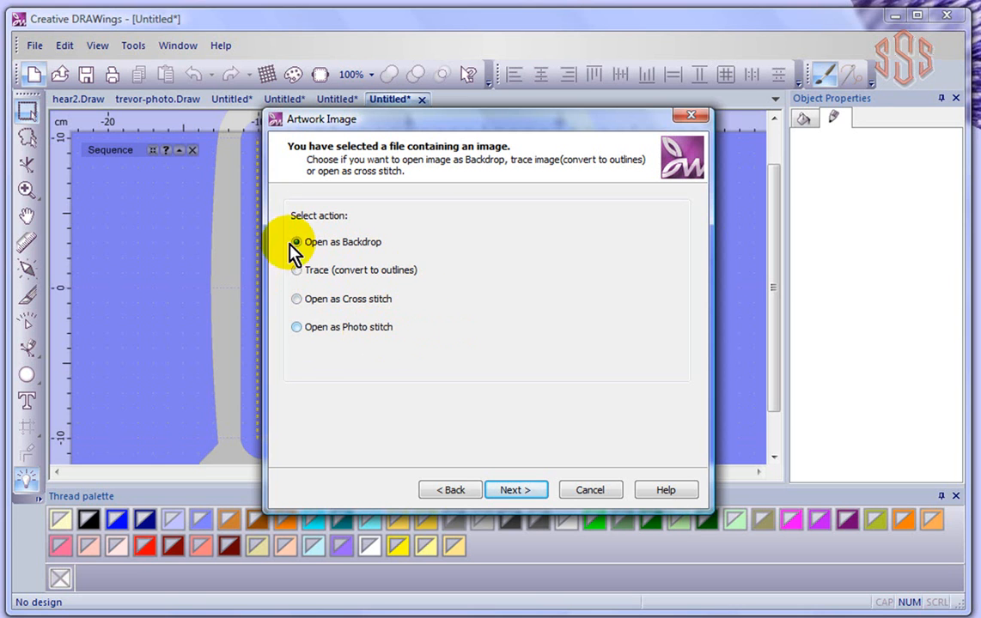
- Open the scanned logo as a backdrop on the preselected fabric and inspect the lettering up close
{"action": "left_click", "coordinate": [515, 492]}
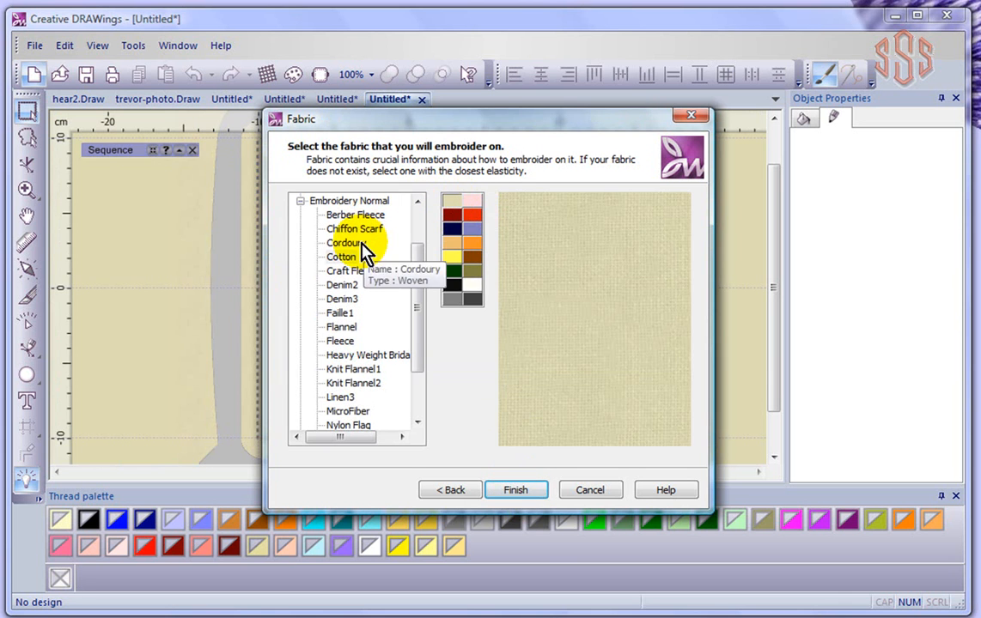
{"action": "left_click", "coordinate": [515, 492]}
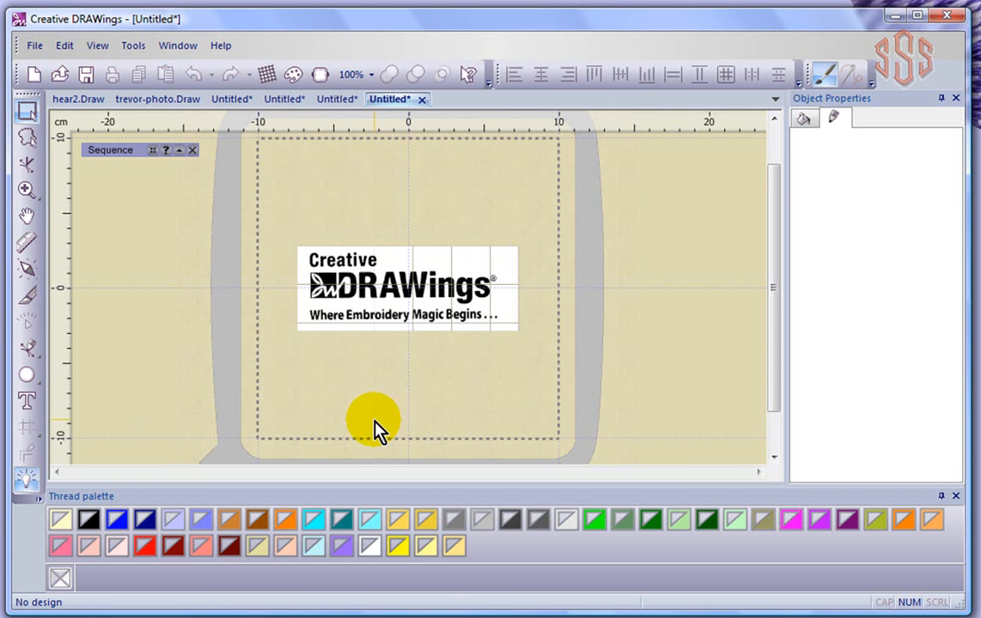
{"action": "scroll", "coordinate": [333, 303], "scroll_direction": "up", "scroll_amount": 3}
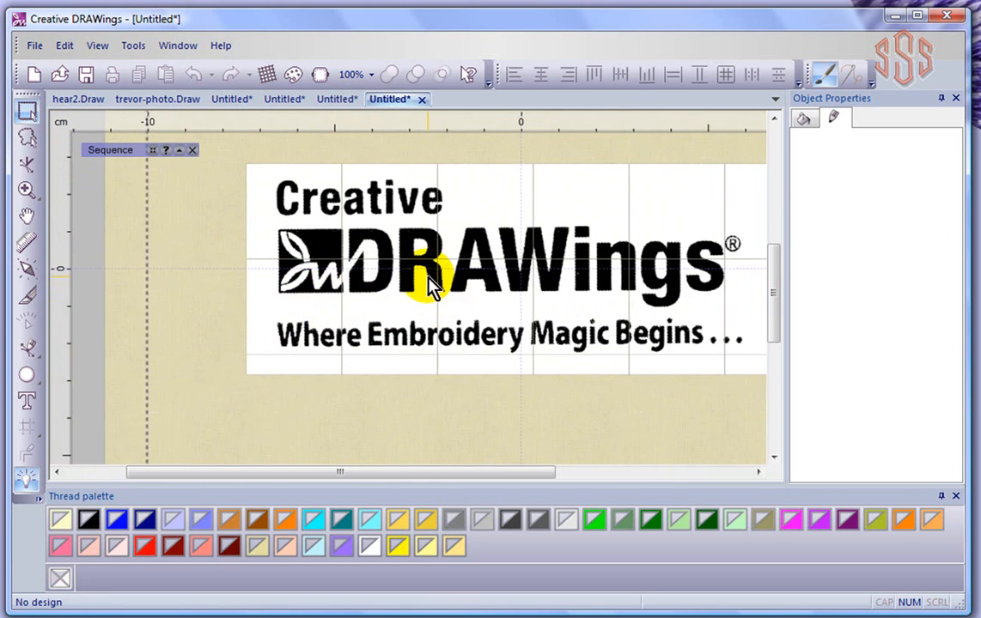
{"action": "scroll", "coordinate": [370, 249], "scroll_direction": "up", "scroll_amount": 2}
{"action": "scroll", "coordinate": [369, 249], "scroll_direction": "up", "scroll_amount": 1}
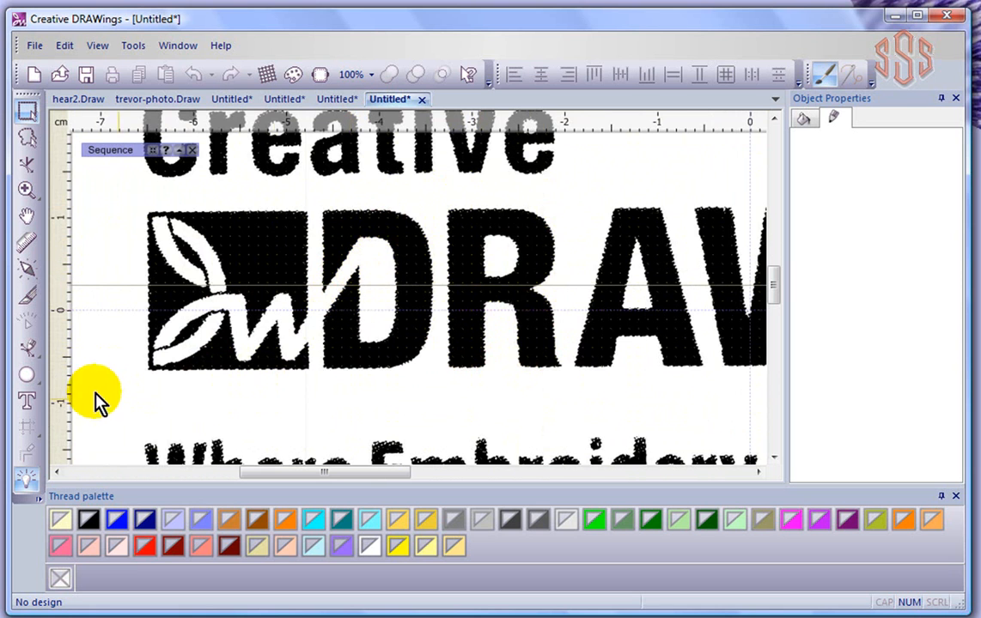
- Trace the D of DRAWings as one closed outline, following its outer edge, the diagonal notch and the inner opening
{"action": "left_click", "coordinate": [26, 352]}
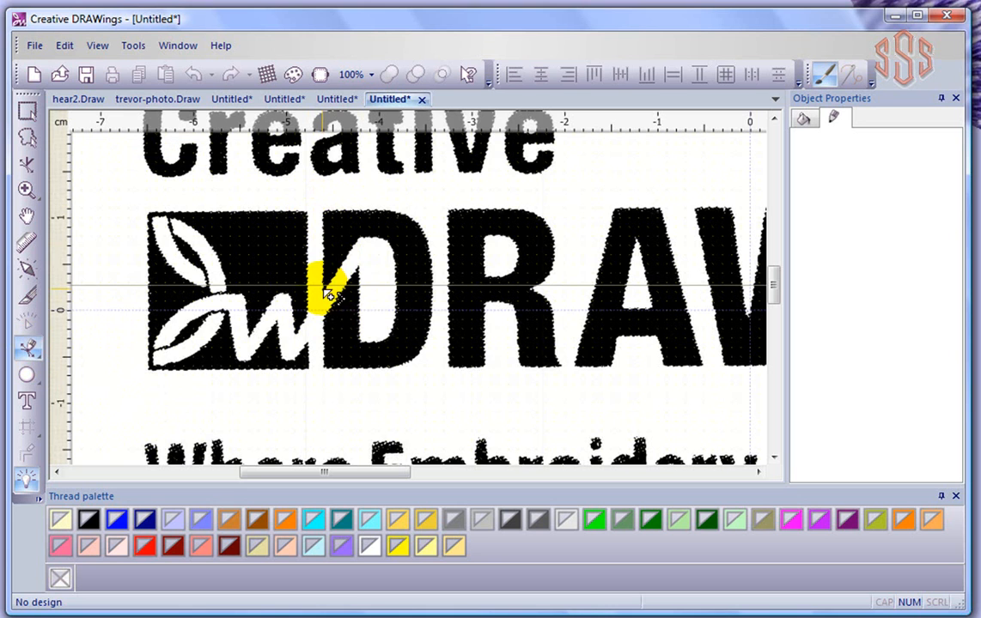
{"action": "mouse_move", "coordinate": [325, 294]}
{"action": "left_mouse_down"}
{"action": "mouse_move", "coordinate": [328, 220]}
{"action": "mouse_move", "coordinate": [419, 221]}
{"action": "mouse_move", "coordinate": [434, 248]}
{"action": "mouse_move", "coordinate": [435, 334]}
{"action": "mouse_move", "coordinate": [393, 371]}
{"action": "left_mouse_up"}
{"action": "left_click", "coordinate": [389, 366]}
{"action": "left_click", "coordinate": [323, 367]}
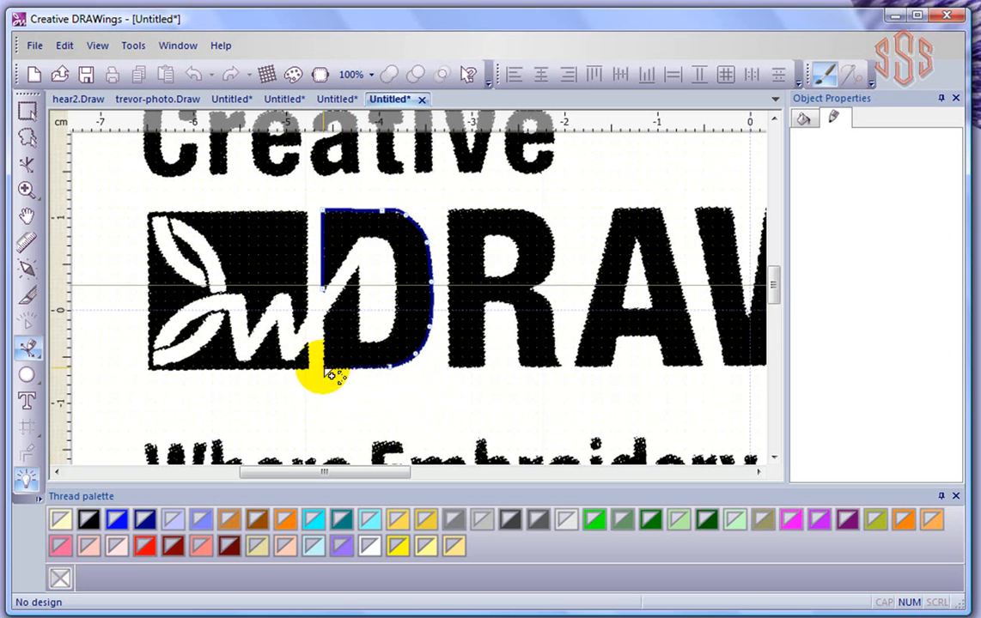
{"action": "left_click", "coordinate": [363, 273]}
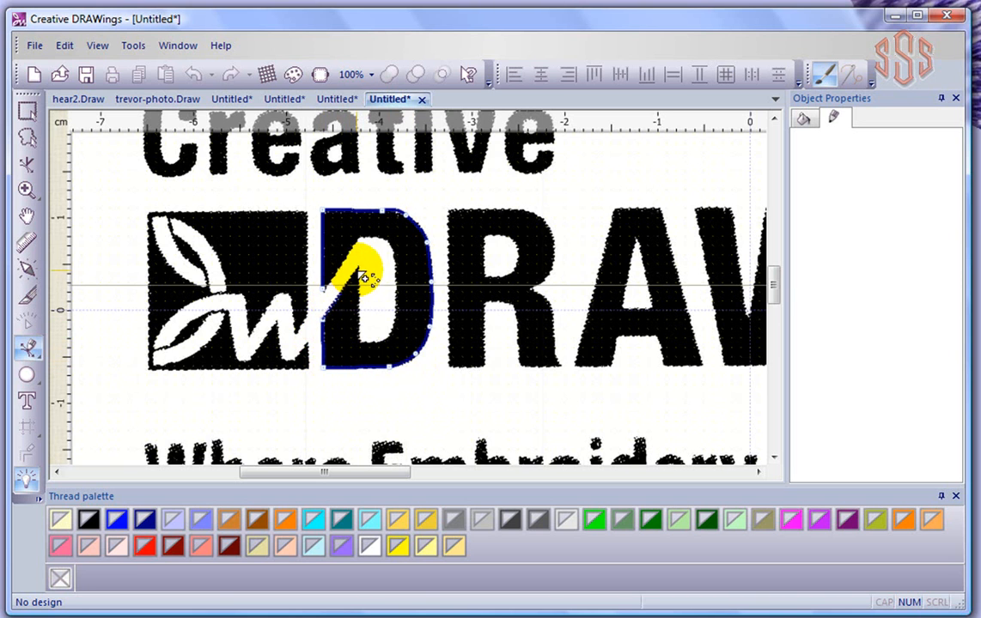
{"action": "left_click", "coordinate": [359, 343]}
{"action": "left_click", "coordinate": [378, 345]}
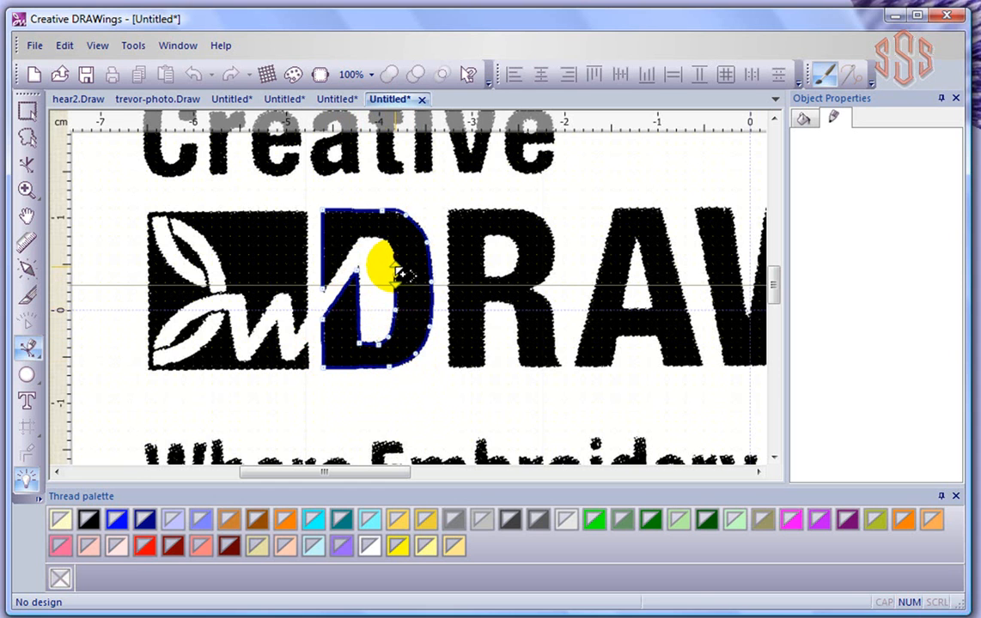
{"action": "left_click", "coordinate": [377, 257]}
{"action": "left_click", "coordinate": [369, 261]}
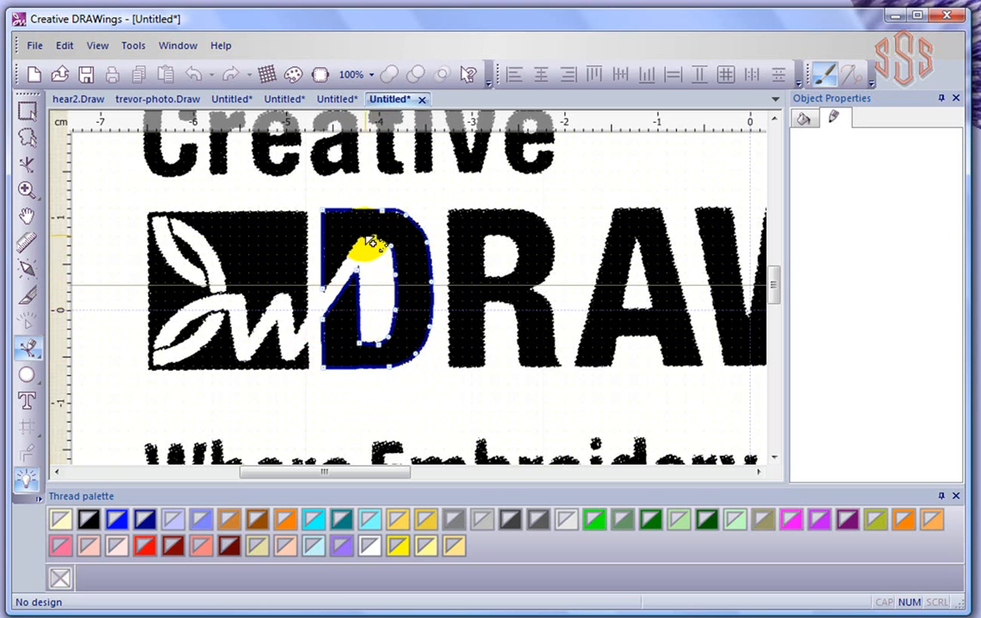
{"action": "left_click", "coordinate": [326, 294]}
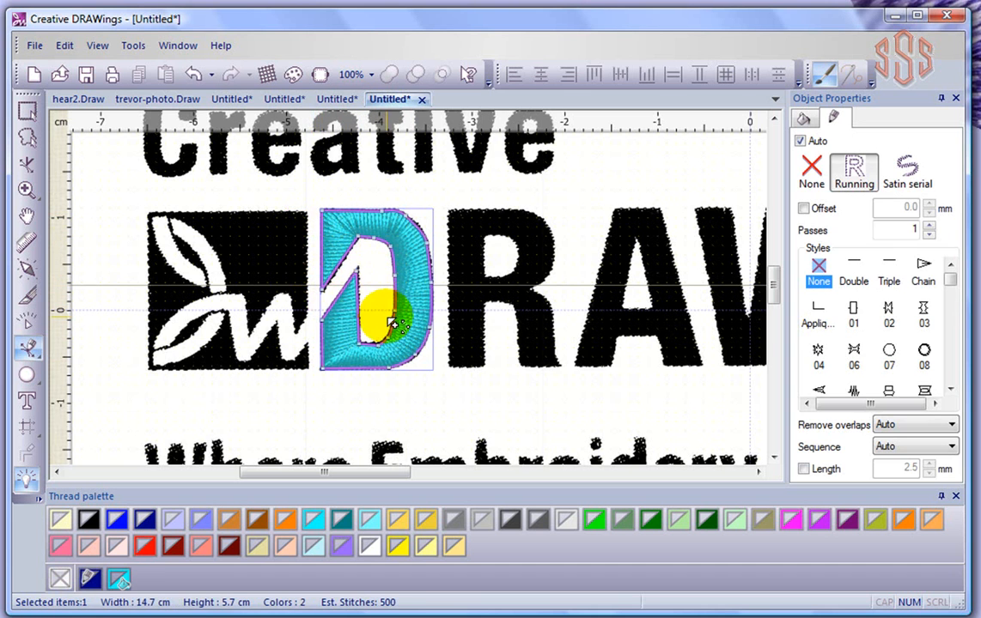
- Set the traced D's outline type to None so only its satin fill stays, and deselect the letter
{"action": "scroll", "coordinate": [378, 308], "scroll_direction": "up", "scroll_amount": 1}
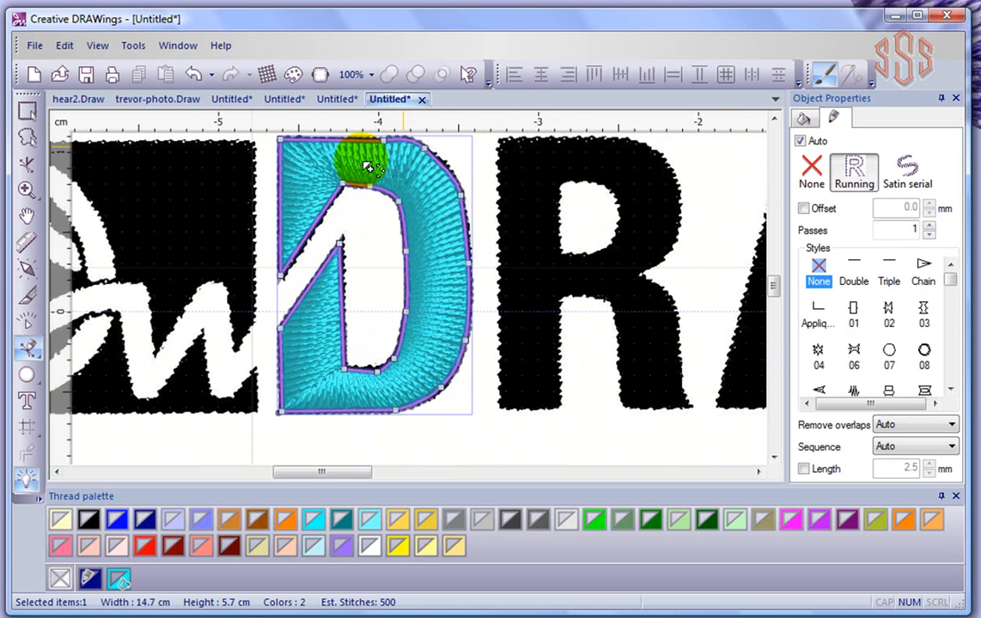
{"action": "left_click", "coordinate": [804, 118]}
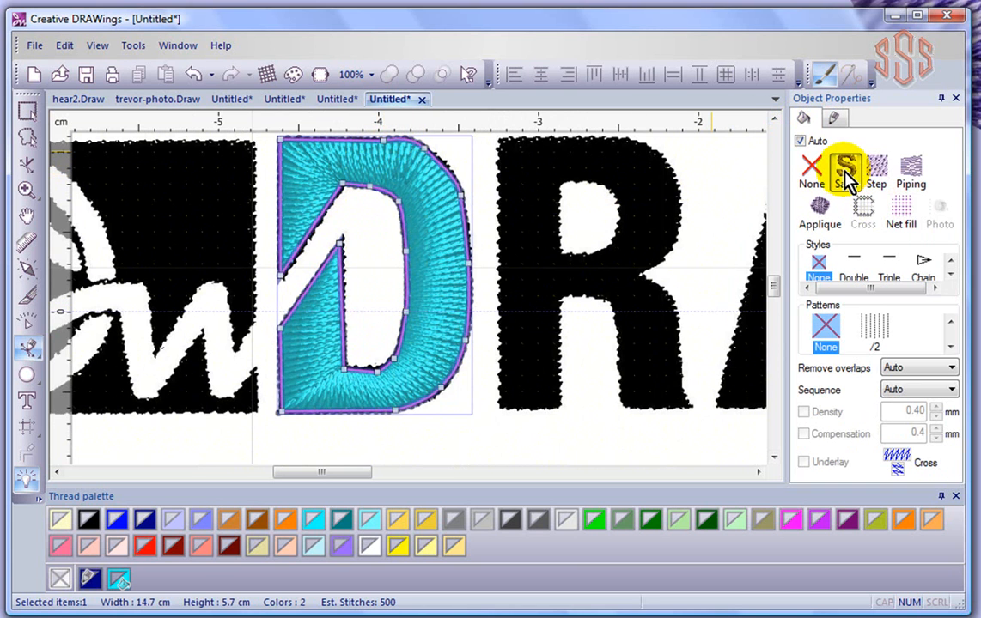
{"action": "left_click", "coordinate": [834, 120]}
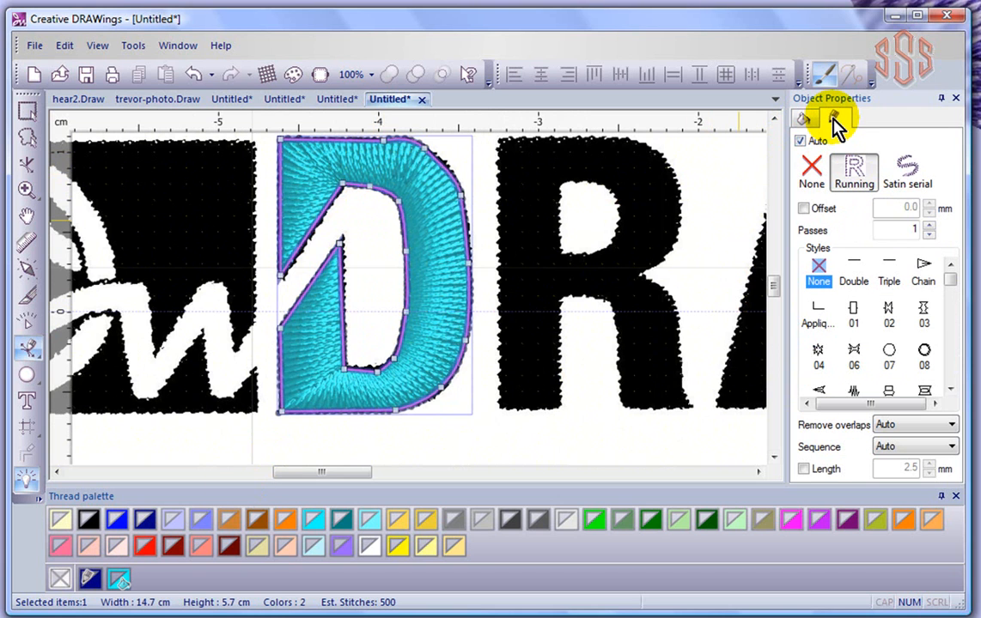
{"action": "left_click", "coordinate": [813, 174]}
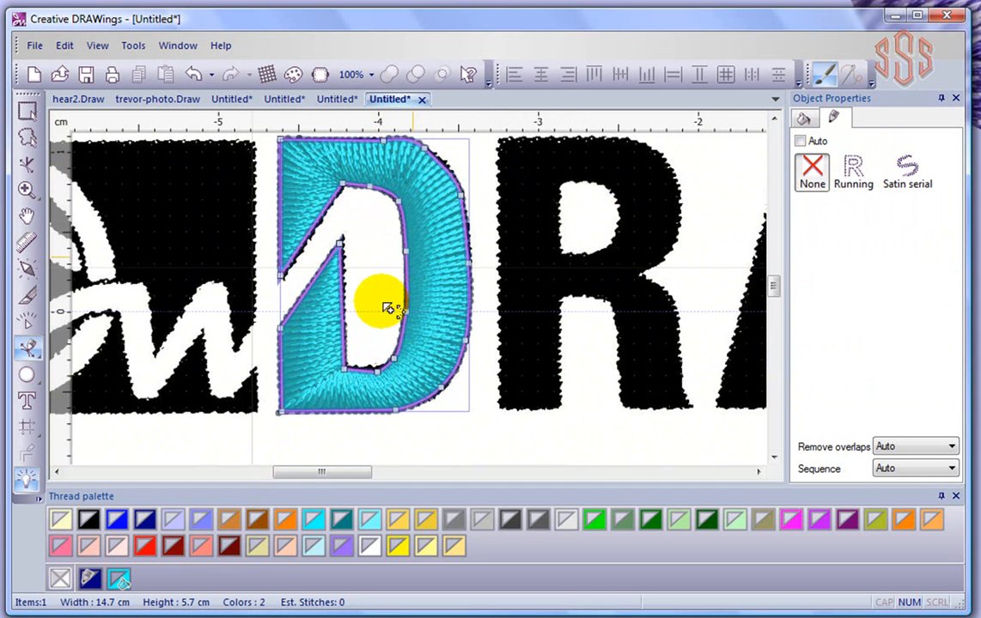
{"action": "left_click_drag", "start_coordinate": [434, 273], "coordinate": [406, 352]}
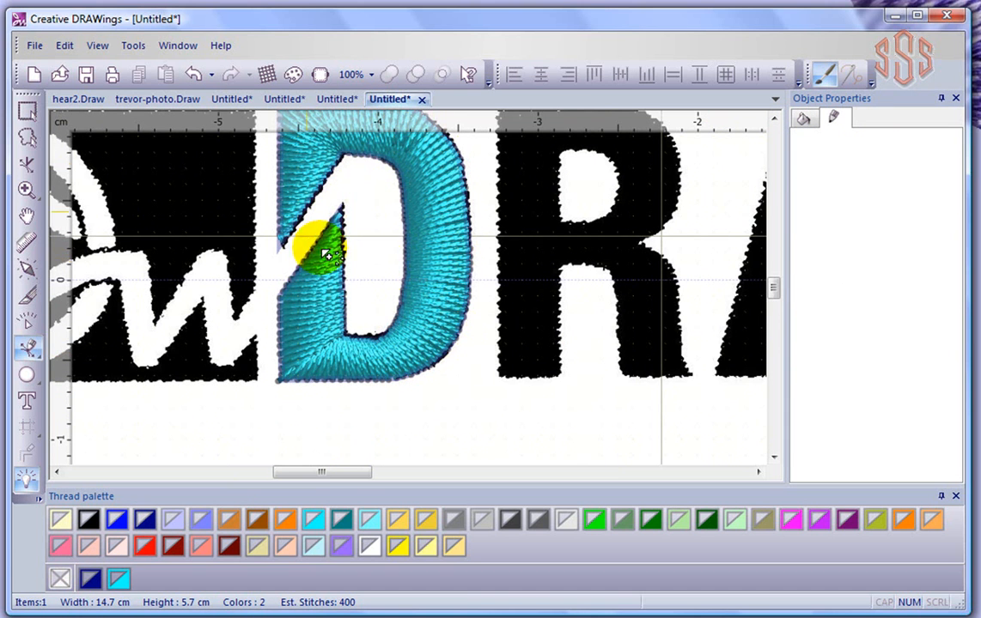
- Examine the satin-filled D against the backdrop lettering, both up close and together with the rest of the logo
{"action": "scroll", "coordinate": [770, 121], "scroll_direction": "up", "scroll_amount": 2}
{"action": "left_click_drag", "start_coordinate": [322, 249], "coordinate": [472, 339]}
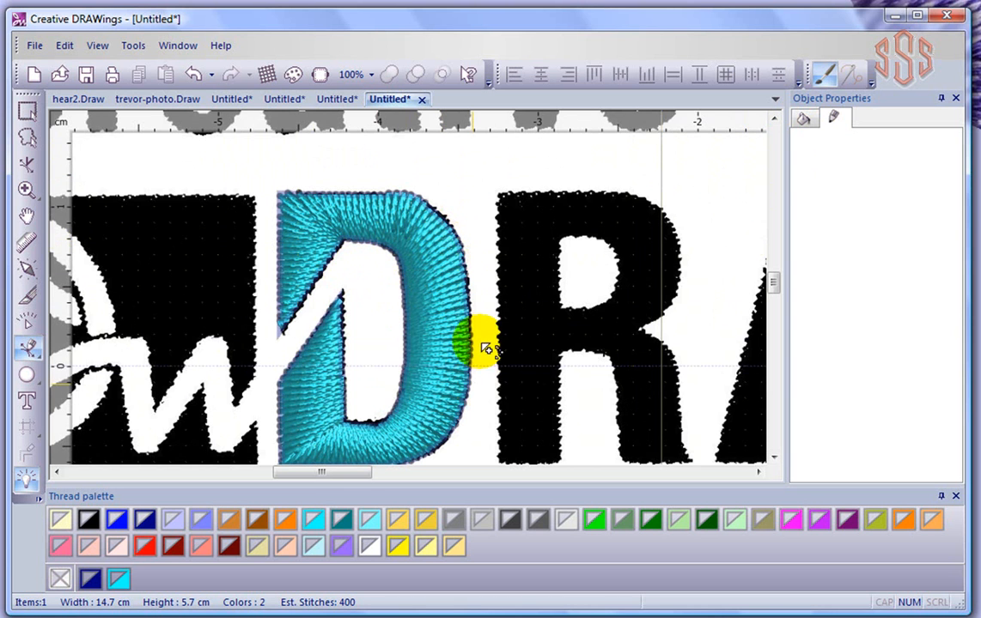
{"action": "scroll", "coordinate": [493, 322], "scroll_direction": "down", "scroll_amount": 2}
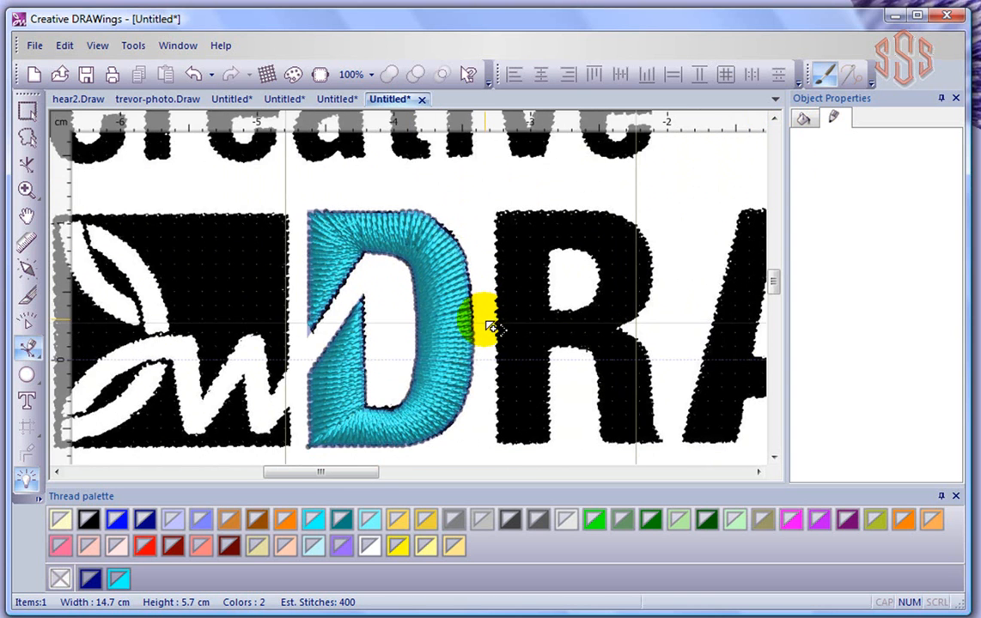
{"action": "scroll", "coordinate": [494, 329], "scroll_direction": "down", "scroll_amount": 2}
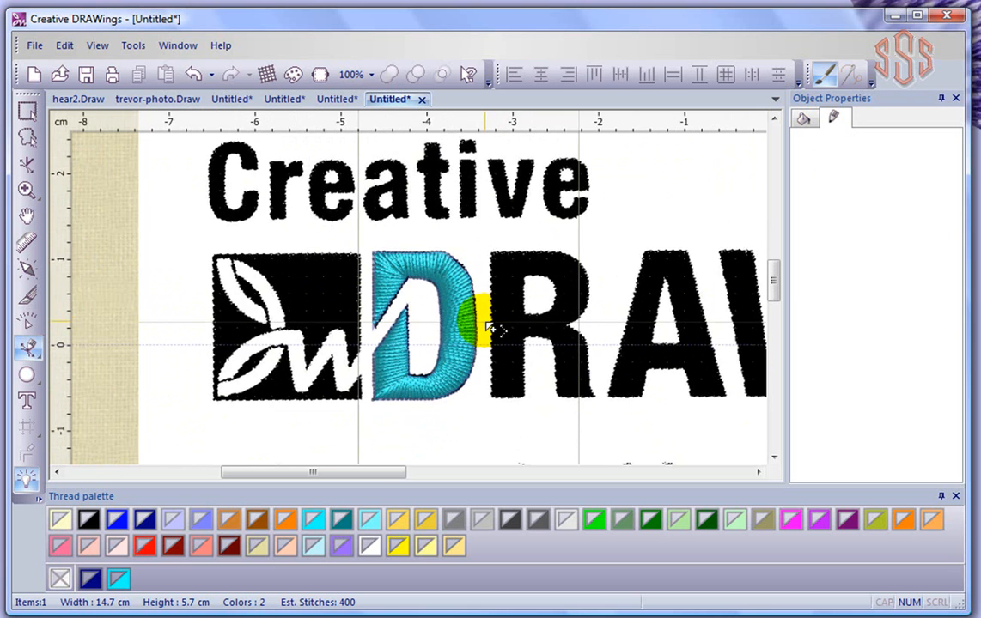
{"action": "scroll", "coordinate": [494, 329], "scroll_direction": "down", "scroll_amount": 1}
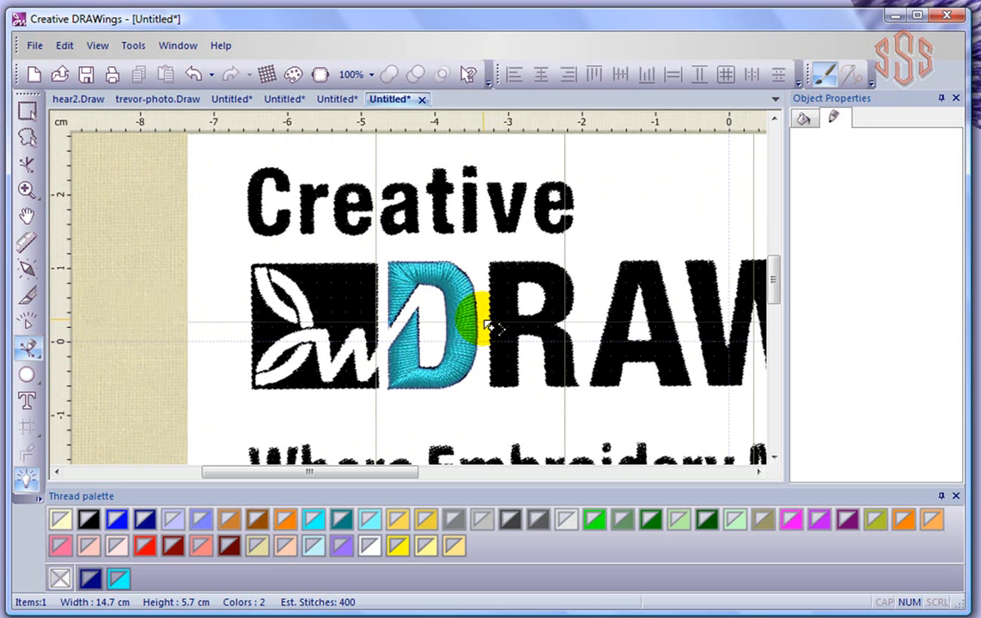
{"action": "left_click_drag", "start_coordinate": [494, 329], "coordinate": [502, 318]}
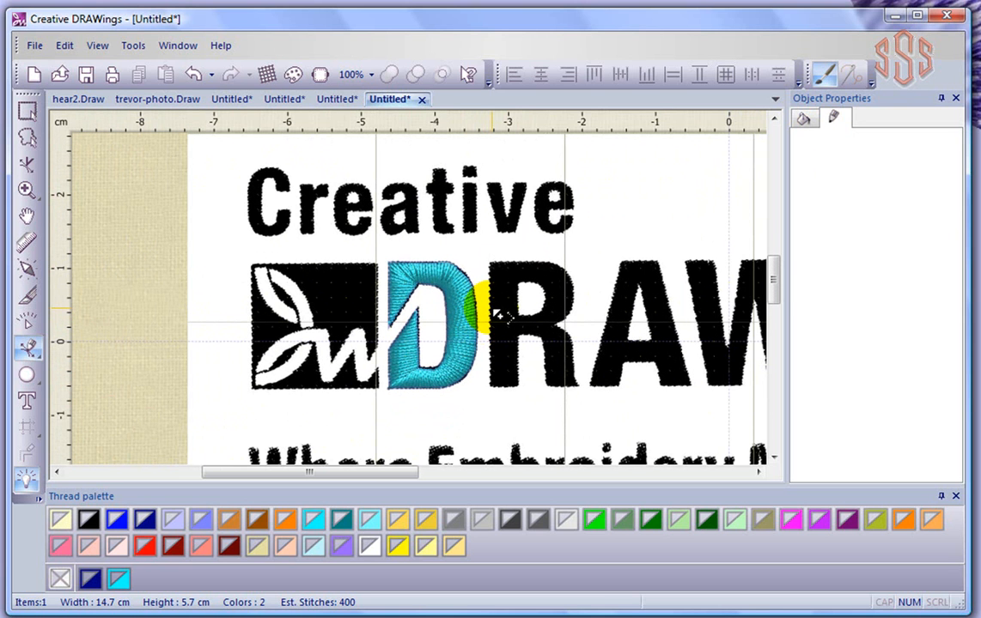